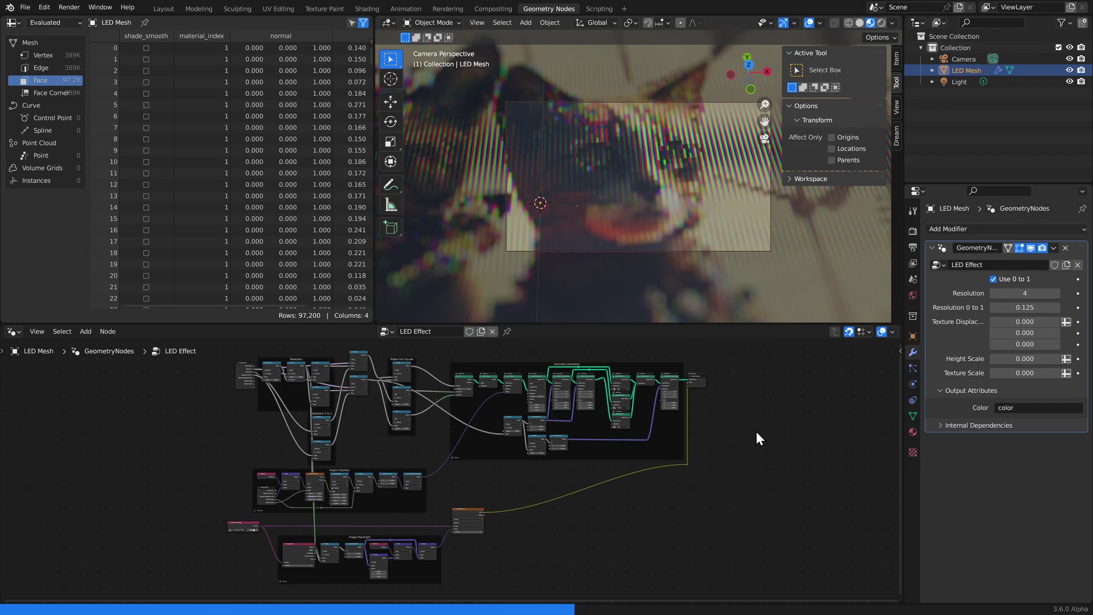
Examine the LED Effect node tree, outlining the resolution, square-grid and geometry generation sections with annotations, down to height distortion and image placement
middle_click_drag(678, 156, 678, 164)
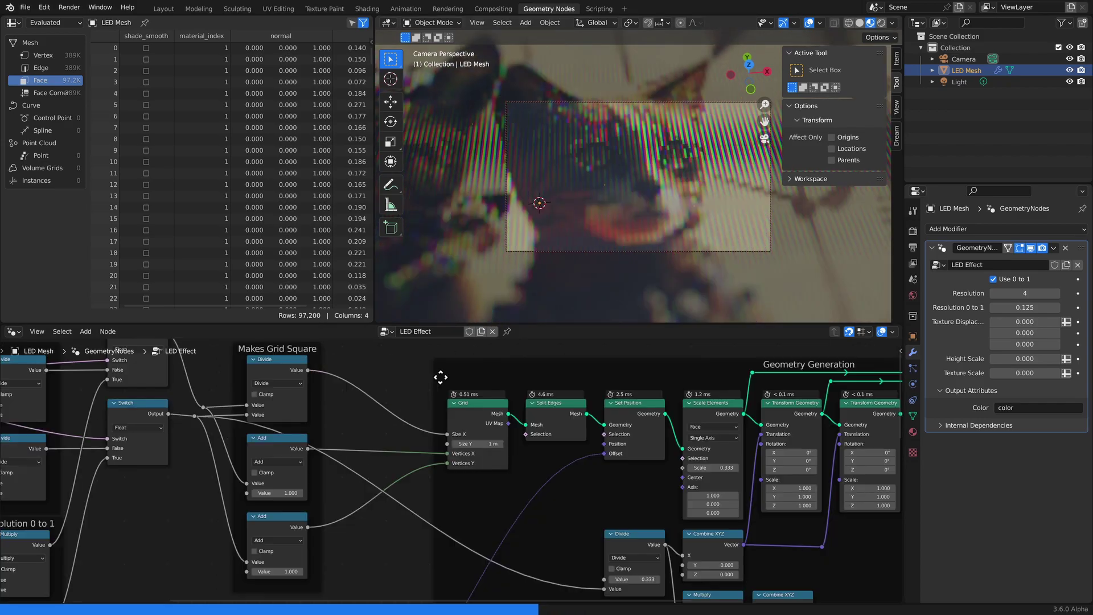
mouse_move(432, 377)
left_mouse_down()
mouse_move(534, 381)
mouse_move(458, 490)
mouse_move(452, 381)
left_mouse_up()
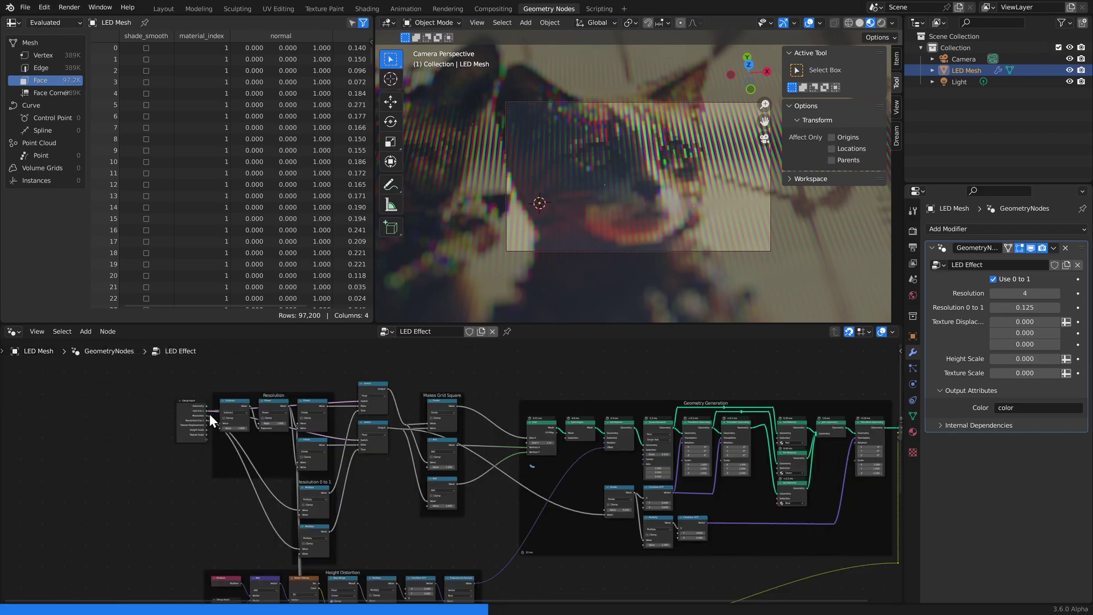
mouse_move(216, 381)
left_mouse_down()
mouse_move(402, 554)
mouse_move(235, 544)
mouse_move(238, 397)
left_mouse_up()
middle_click_drag(439, 387, 421, 402)
mouse_move(385, 390)
left_mouse_down()
mouse_move(479, 391)
mouse_move(406, 530)
mouse_move(411, 401)
left_mouse_up()
middle_click_drag(571, 429, 423, 414)
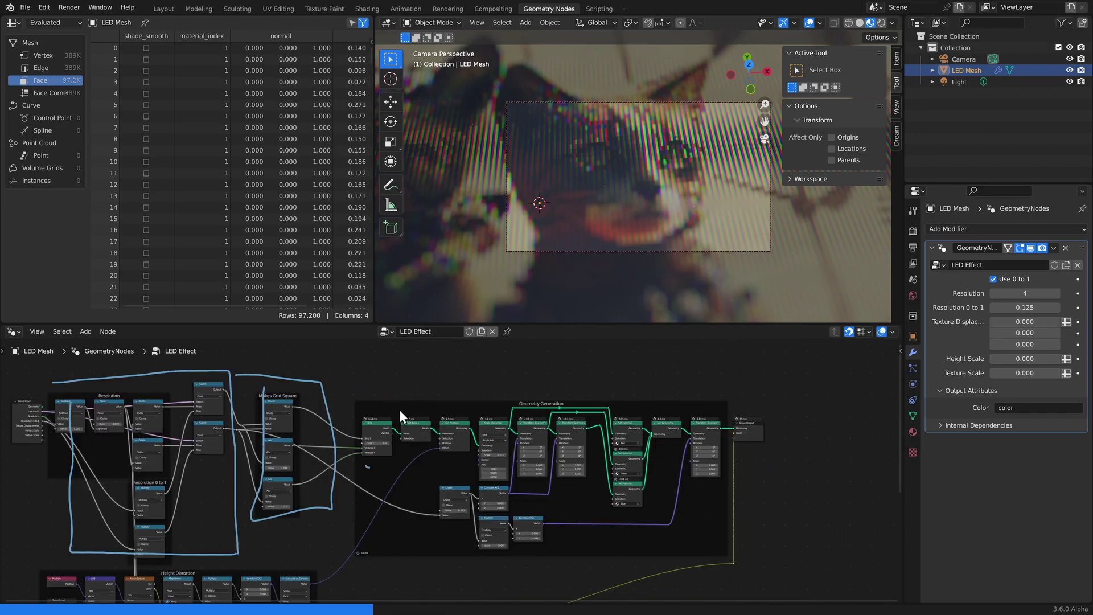
mouse_move(439, 418)
left_mouse_down()
mouse_move(541, 383)
mouse_move(618, 440)
mouse_move(452, 495)
mouse_move(439, 399)
left_mouse_up()
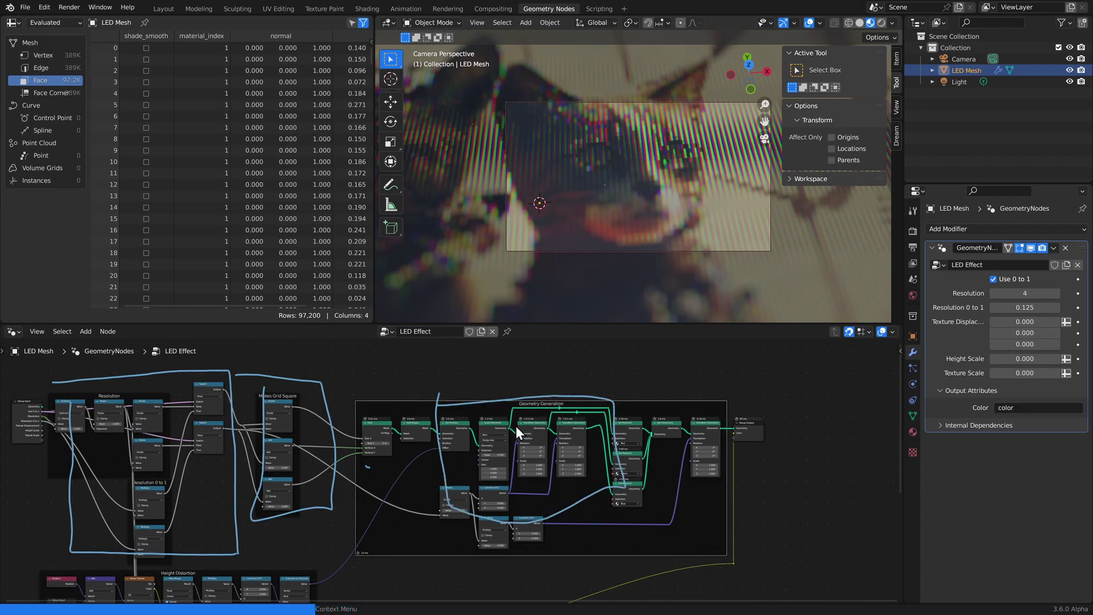
middle_click_drag(532, 438, 494, 415)
mouse_move(562, 369)
left_mouse_down()
mouse_move(610, 377)
mouse_move(649, 403)
mouse_move(622, 396)
left_mouse_up()
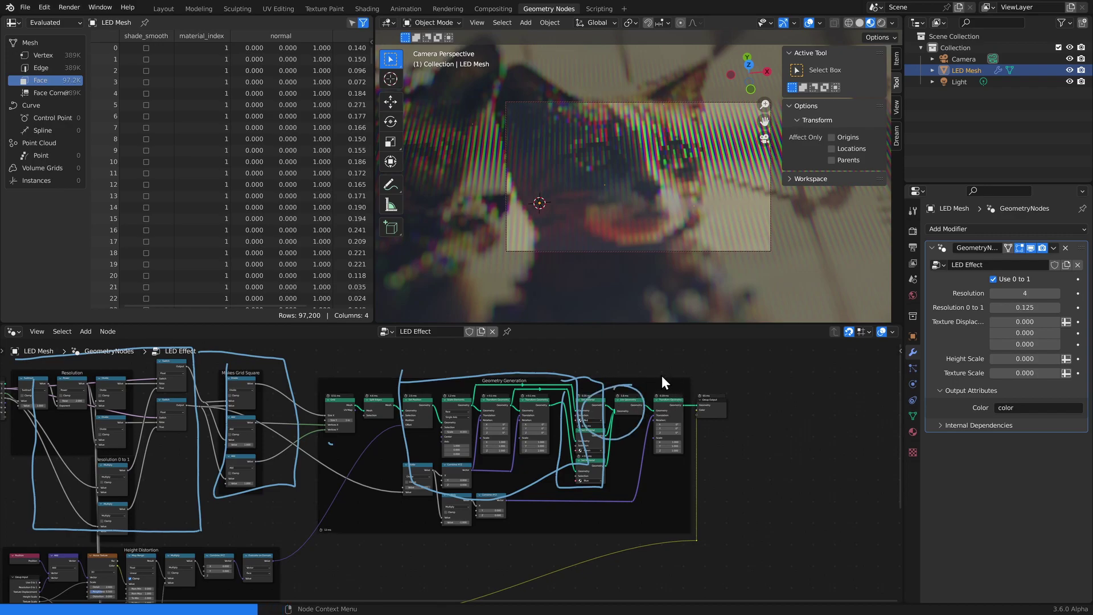
middle_click_drag(656, 438, 854, 331)
scroll(400, 577, "down", 2)
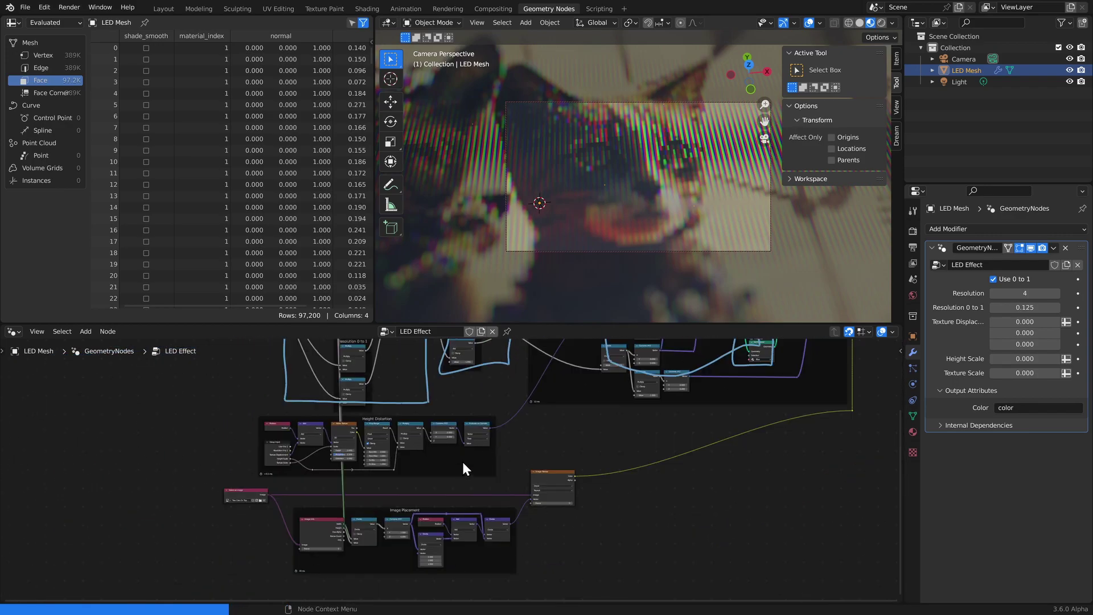
Try the LED Effect modifier with Height Scale 0.390 and Texture Scale 2.300, and shift its Texture Displacement
left_click_drag(1021, 357, 1090, 373)
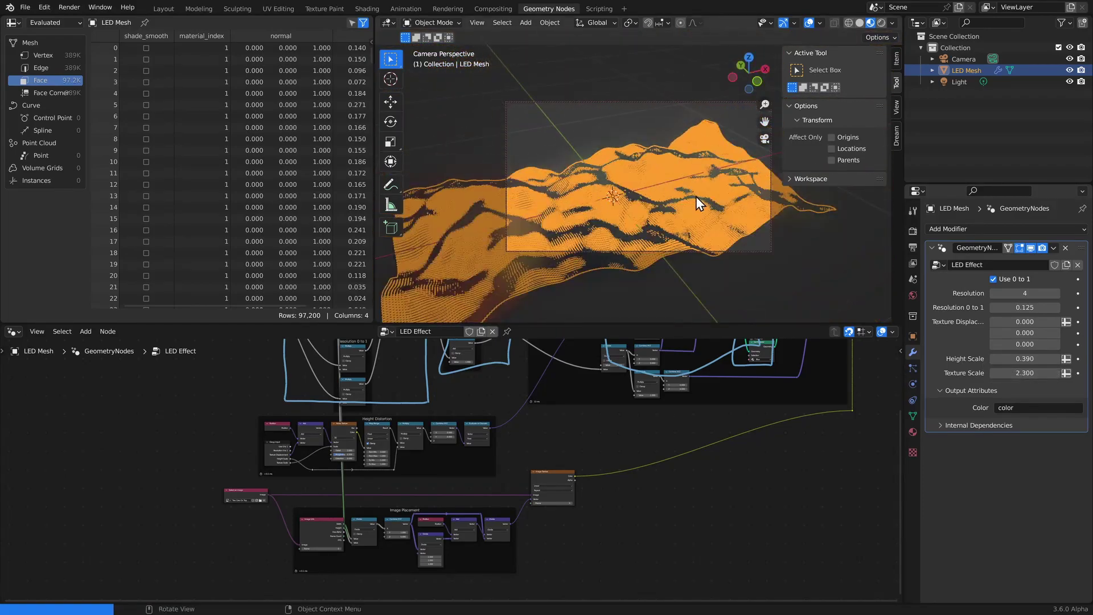
left_click_drag(1025, 322, 1012, 321)
left_click_drag(1024, 333, 1046, 333)
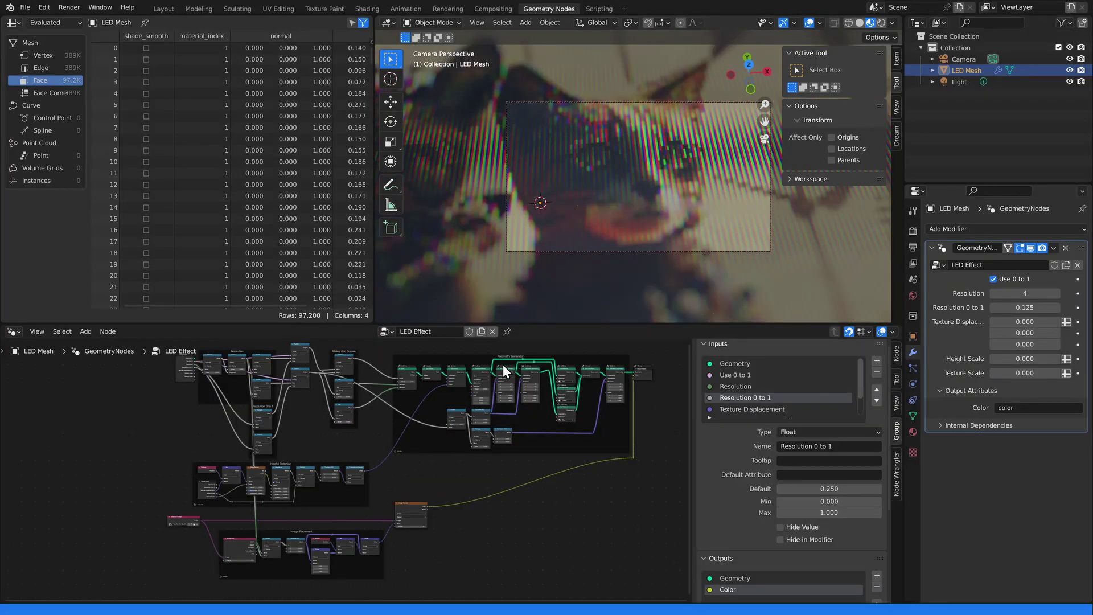
Start a new General file and create a new geometry node tree on the default cube
left_click(25, 6)
left_click(155, 20)
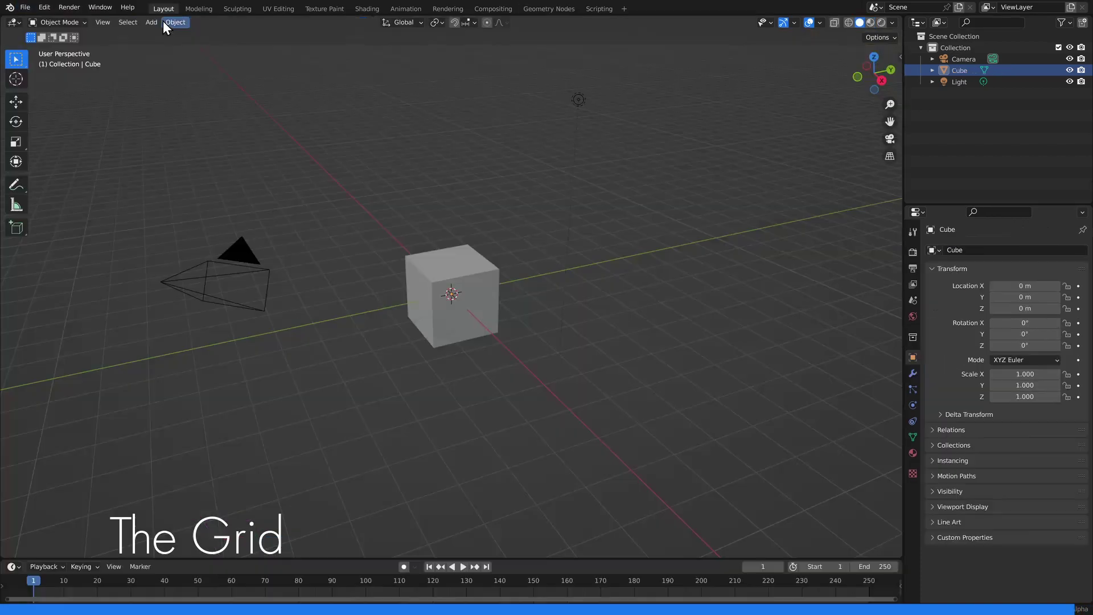
left_click(549, 9)
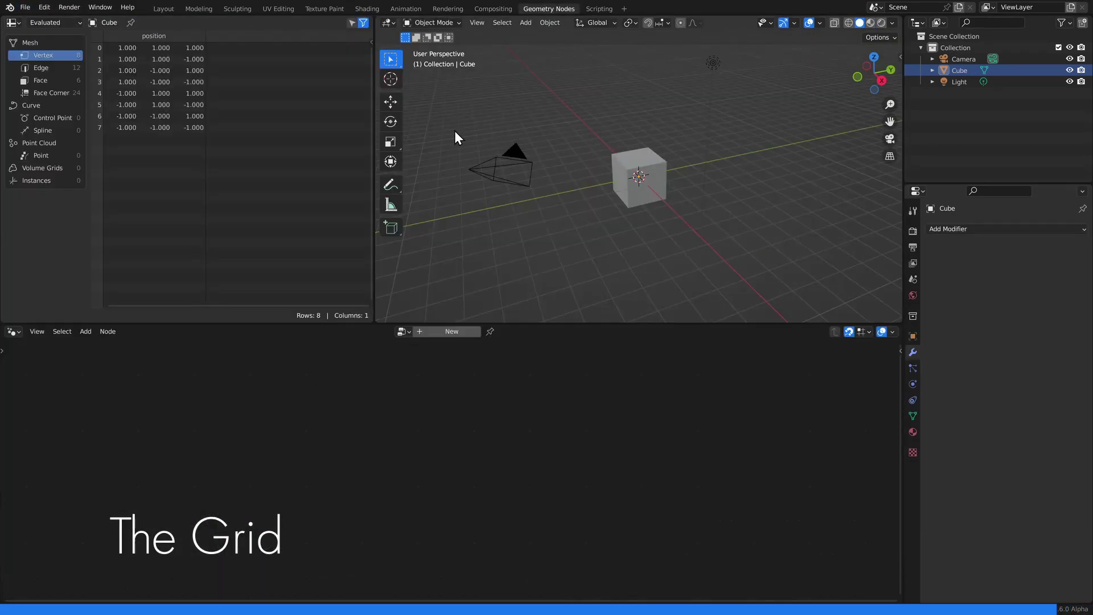
left_click(451, 331)
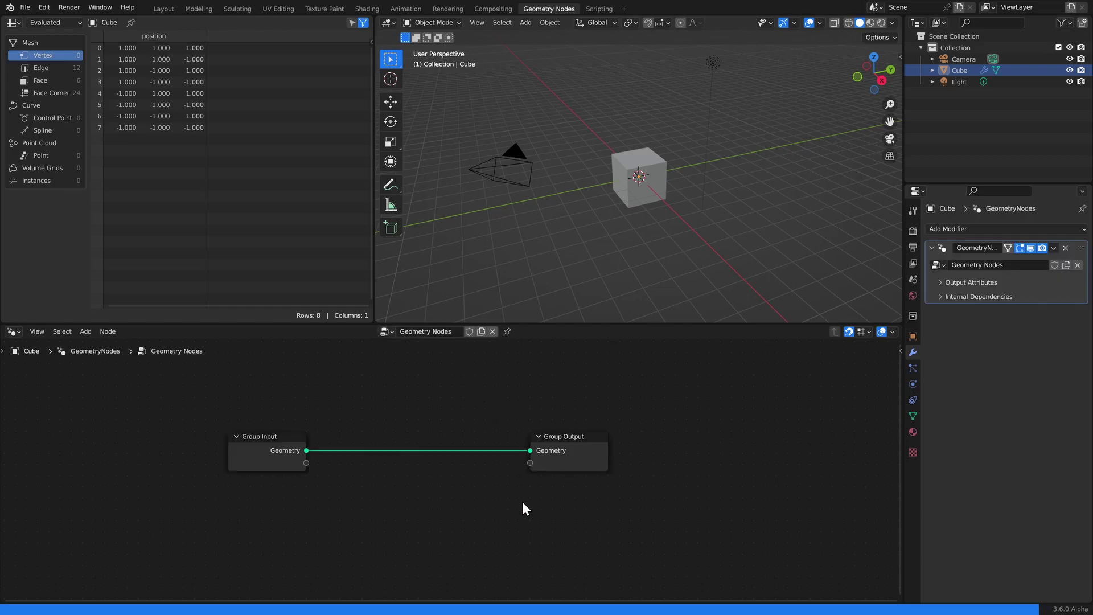
Add a Grid node between Group Input and Group Output so its mesh feeds the output geometry
middle_click_drag(465, 483, 489, 485)
key("shift+a")
left_click(436, 388)
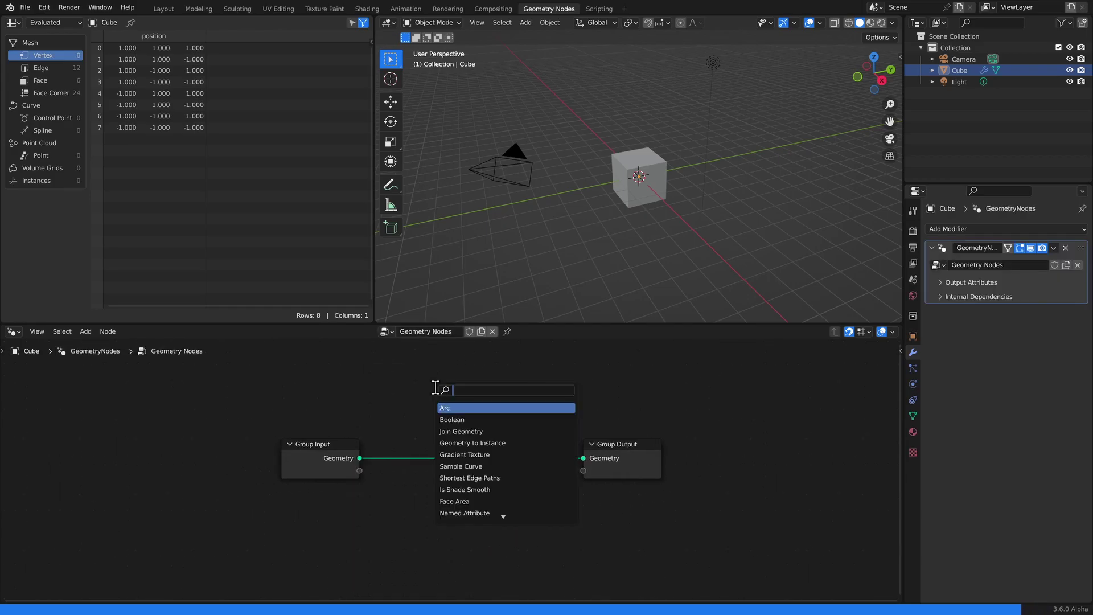
type("grid")
key("Return")
left_click(447, 441)
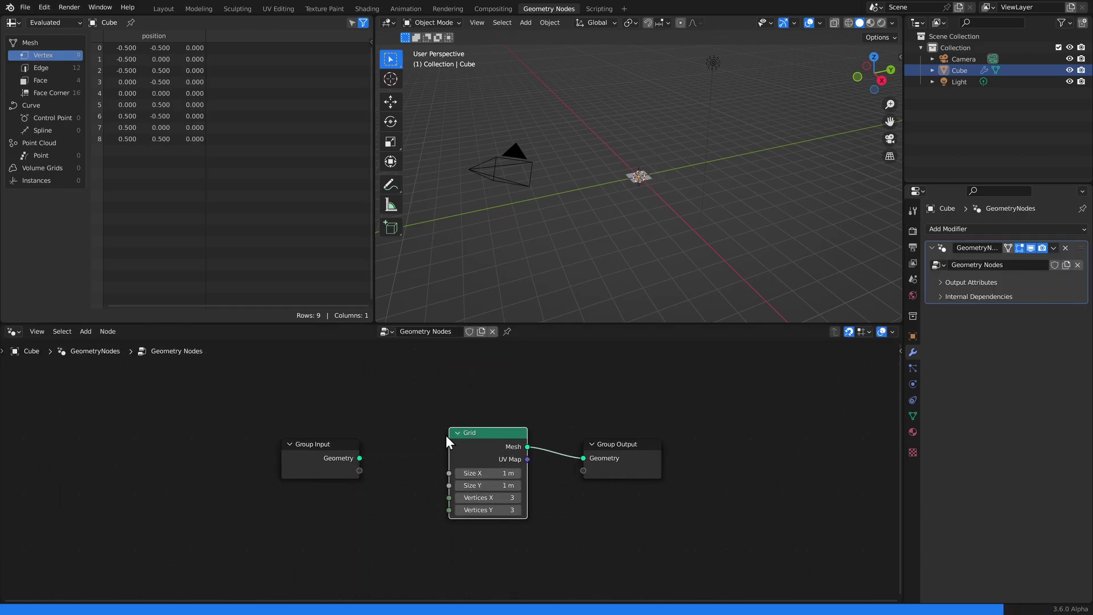
Add an Integer node between Group Input and Grid, and place a duplicate of it directly below
key("shift+a")
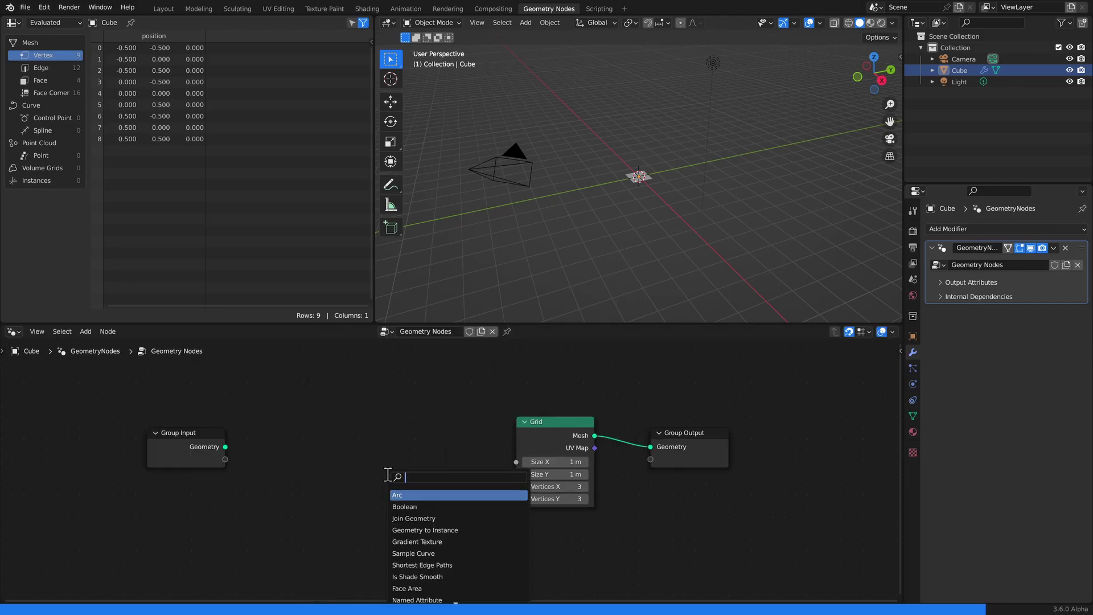
type("integer")
key("Return")
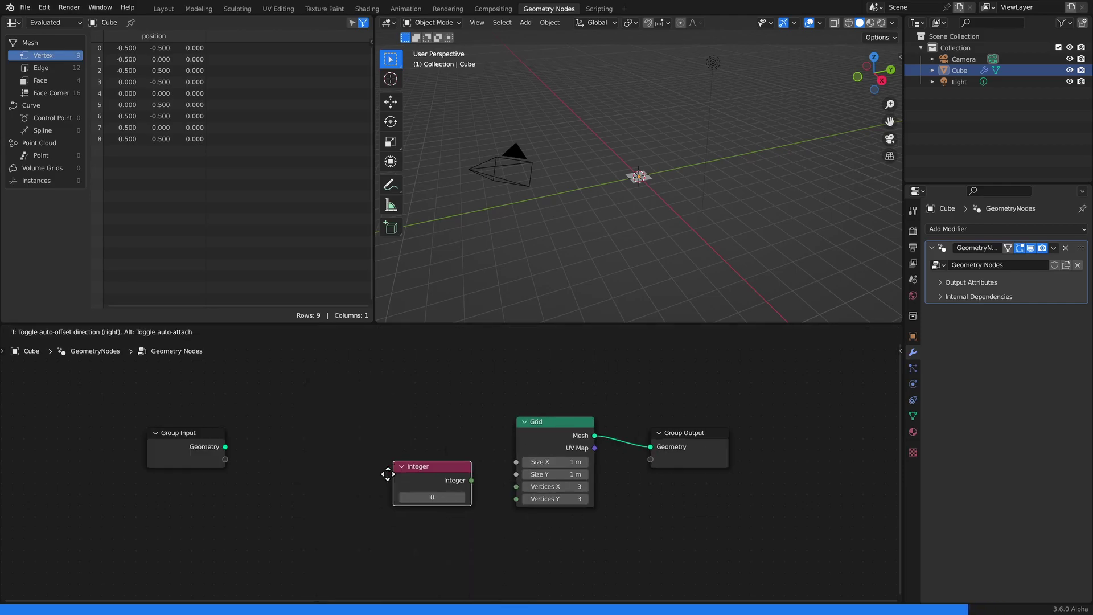
left_click(357, 402)
left_click_drag(412, 413, 377, 407)
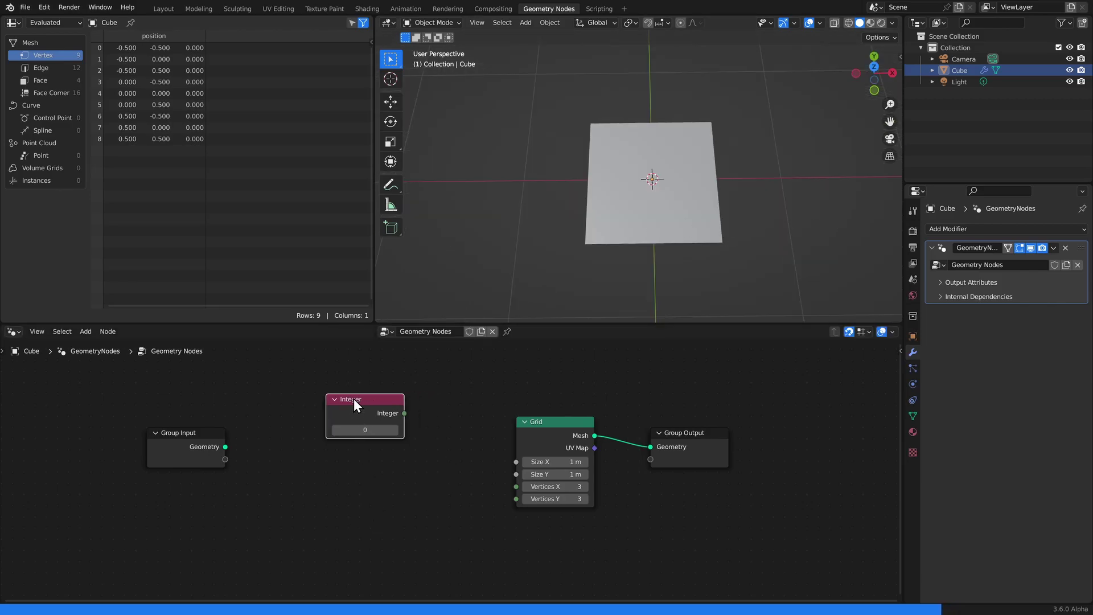
key("shift+d")
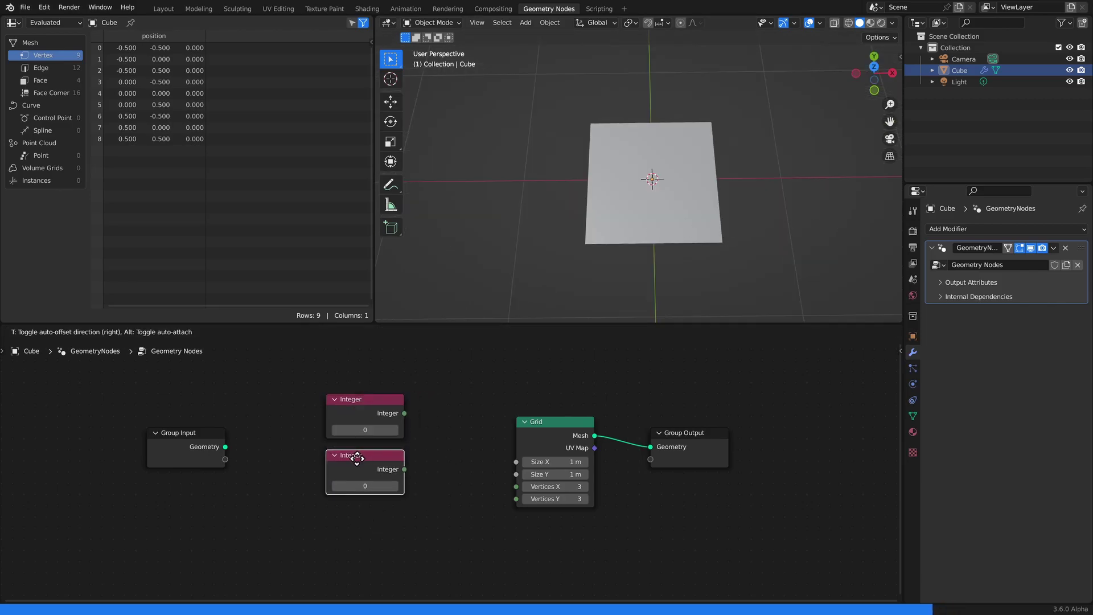
left_click(357, 458)
Label the upper Integer node "X Resolution" and the lower one "Y Resolution"
left_click(357, 406)
key("F2")
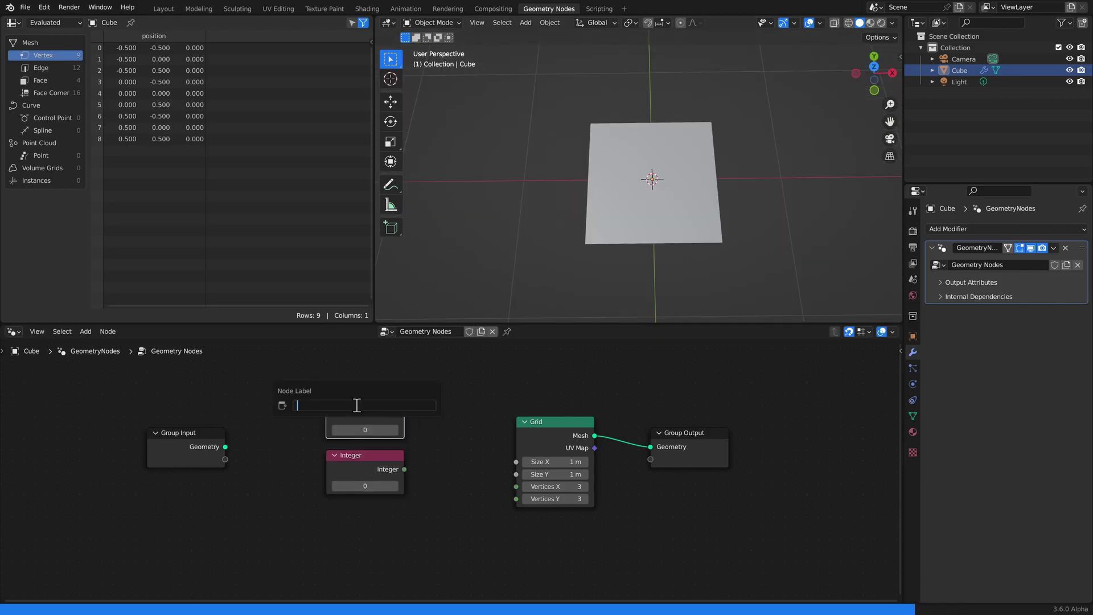
type("X Resolution")
key("Return")
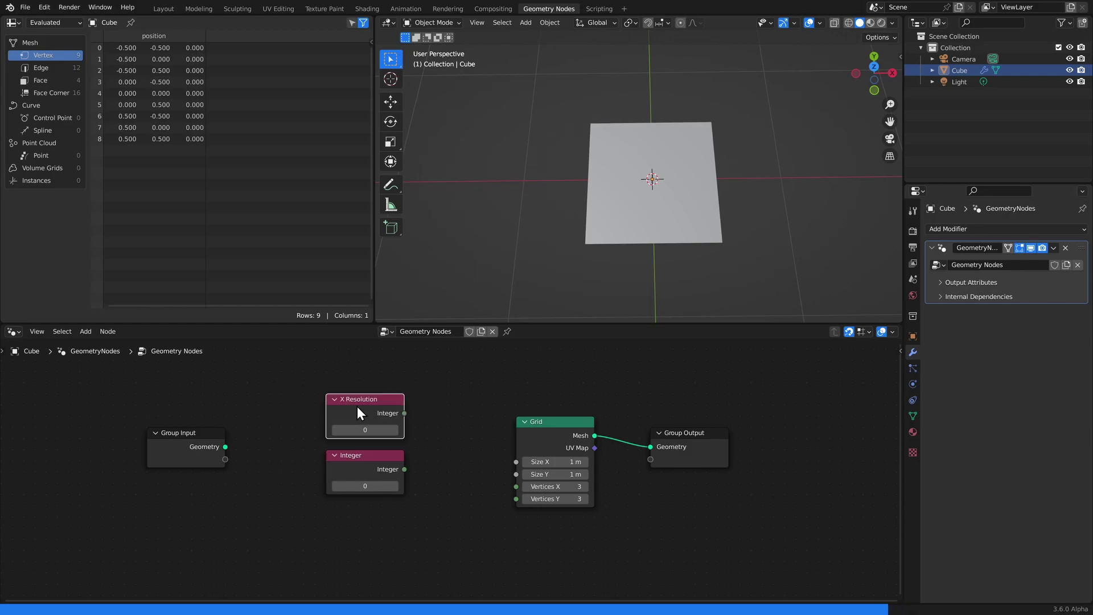
left_click(353, 472)
key("F2")
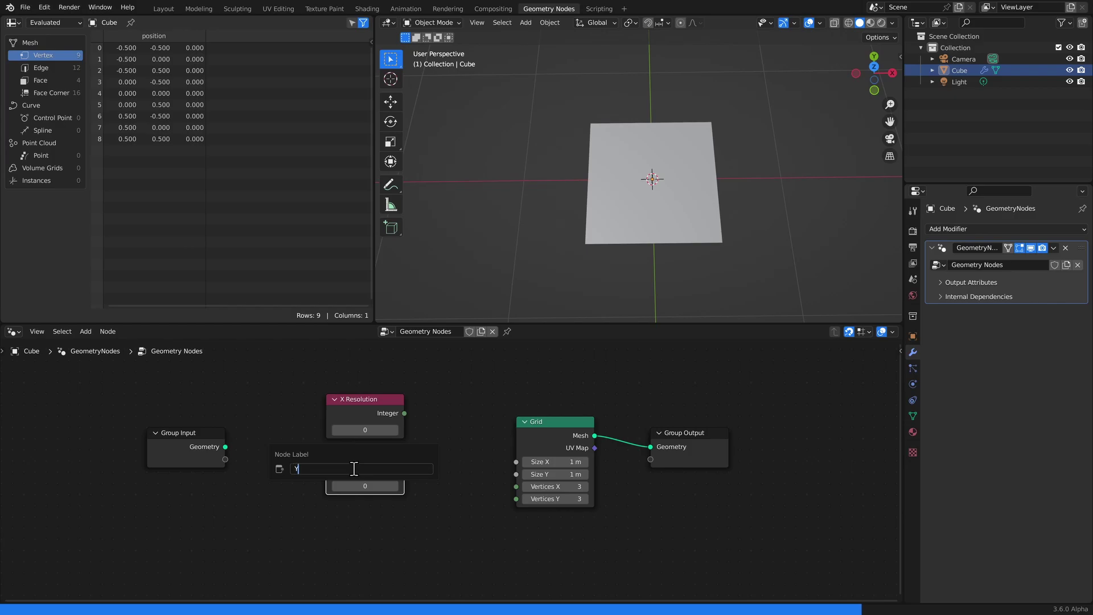
type("Y Resolution")
key("Return")
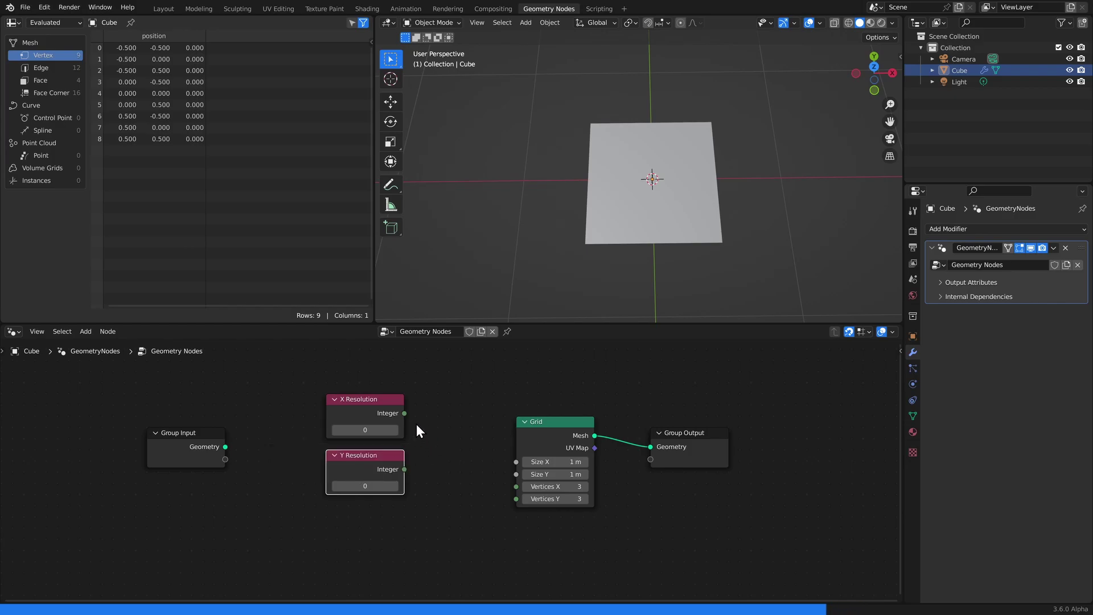
Connect X Resolution to the grid's Vertices X and Y Resolution to Vertices Y, and set them to 5 and 3
left_click_drag(406, 414, 516, 487)
left_click_drag(405, 470, 516, 499)
left_click(370, 431)
key("Return")
left_click(354, 488)
type("3")
key("Return")
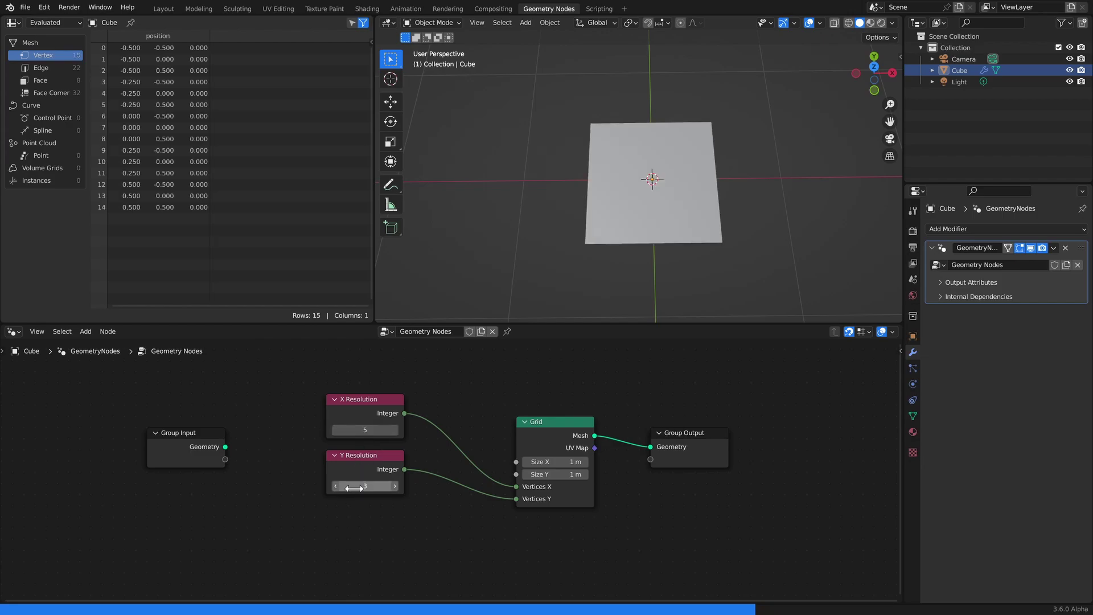
Display the grid in wireframe and spread the nodes out, leaving room between the resolution nodes and the Grid node
left_click(850, 24)
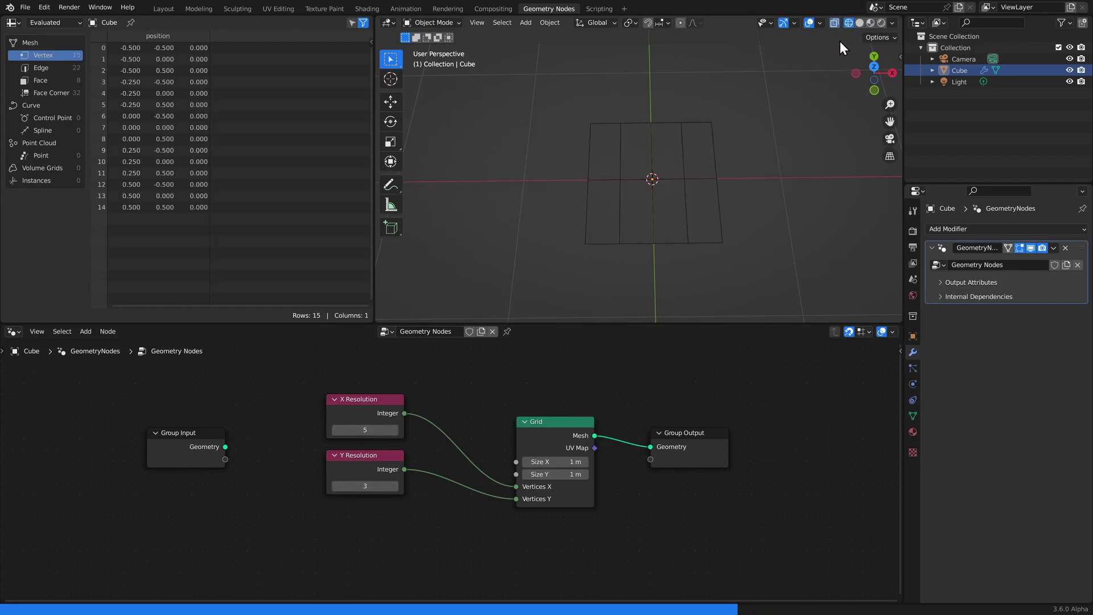
scroll(694, 193, "up", 1)
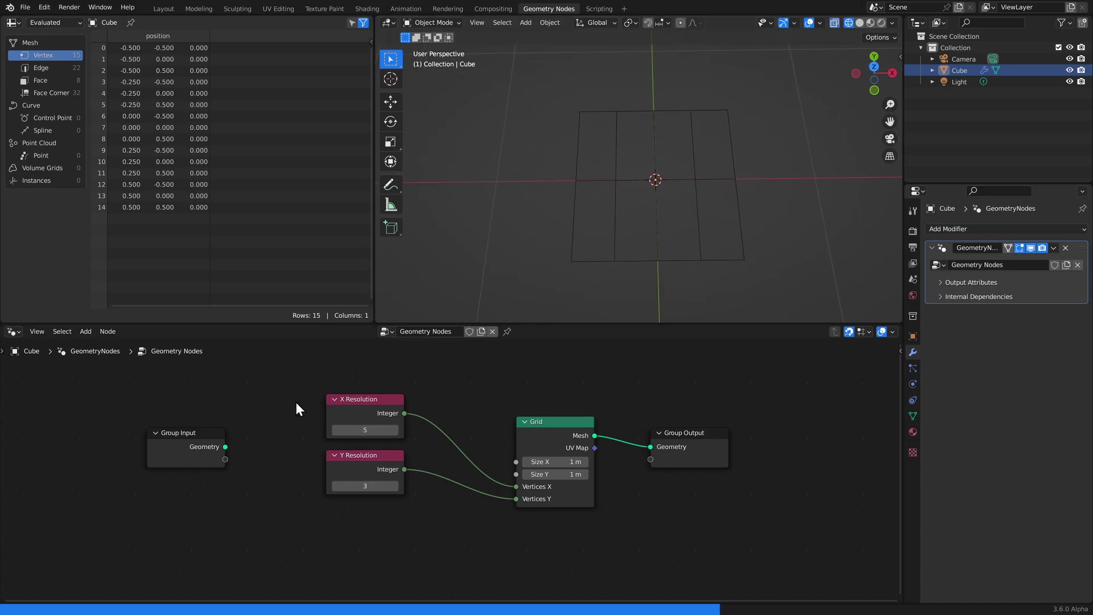
left_click_drag(295, 401, 337, 495)
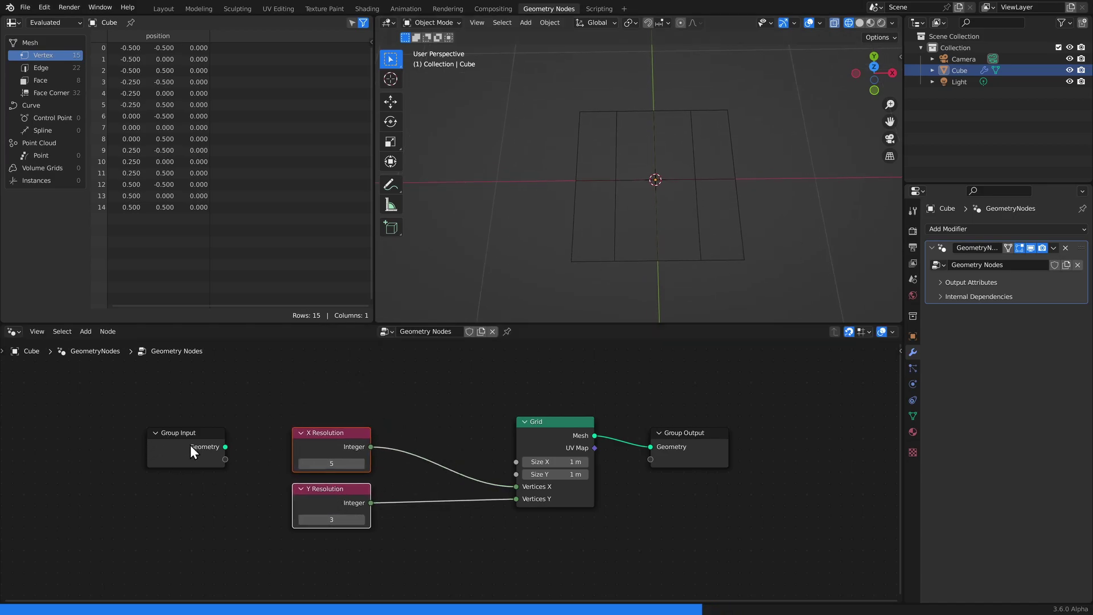
left_click_drag(191, 445, 124, 433)
middle_click_drag(299, 421, 316, 407)
left_click_drag(288, 421, 393, 510)
mouse_move(349, 426)
left_mouse_down()
mouse_move(281, 416)
mouse_move(294, 437)
left_mouse_up()
left_click(389, 405)
Annotate a circle around the X Resolution value and number the grid's upper row of cells 1 to 4
left_click(284, 423)
key("d")
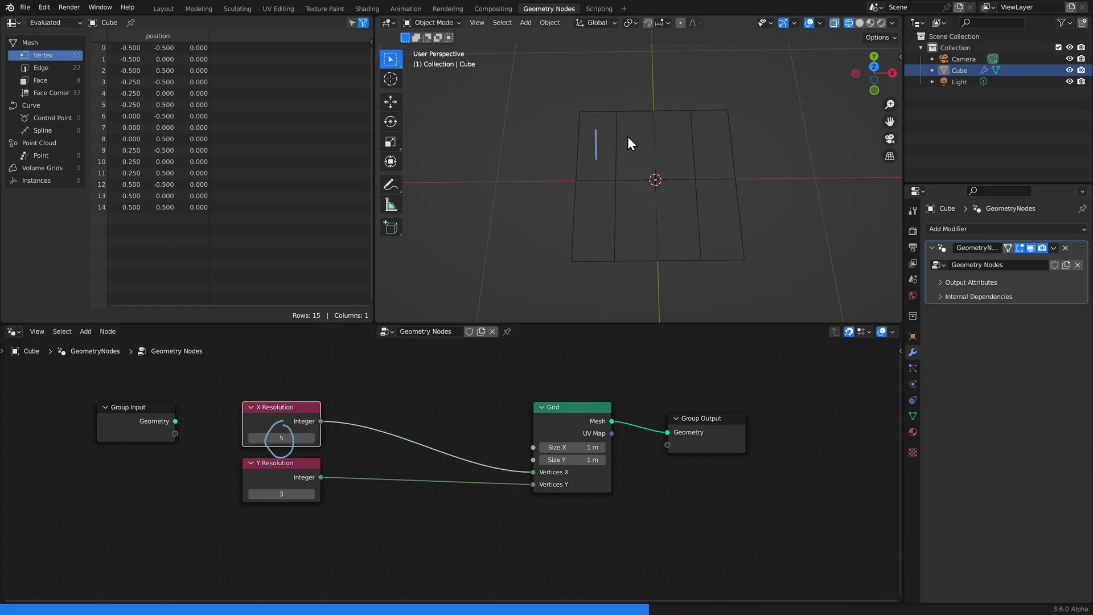
mouse_move(631, 133)
left_mouse_down()
mouse_move(643, 151)
mouse_move(715, 160)
left_mouse_up()
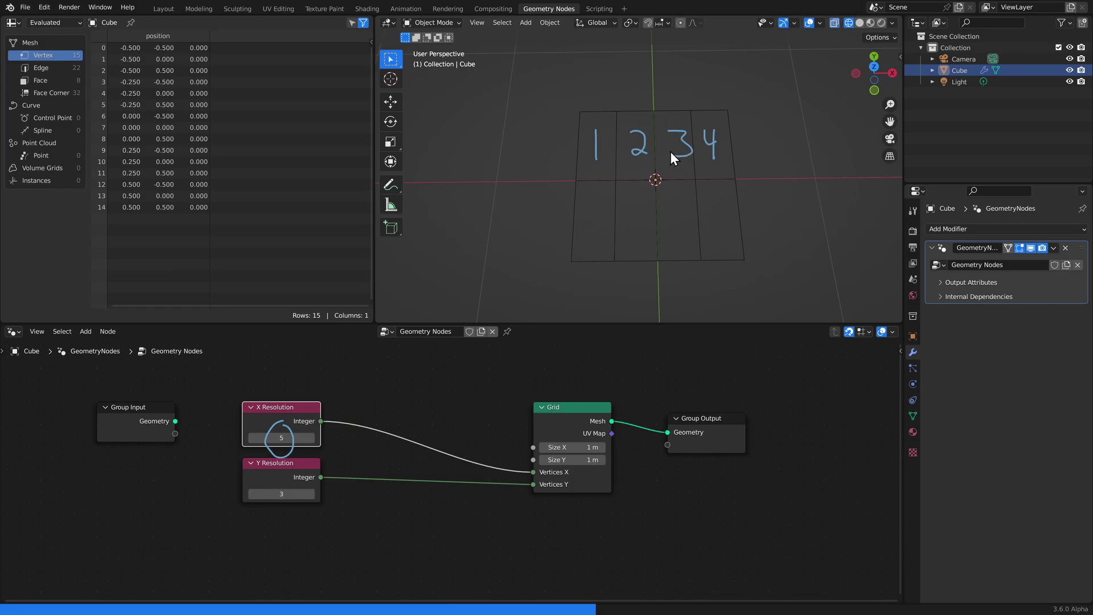
Erase the annotation circle around the X Resolution value in the node tree
right_click(251, 439)
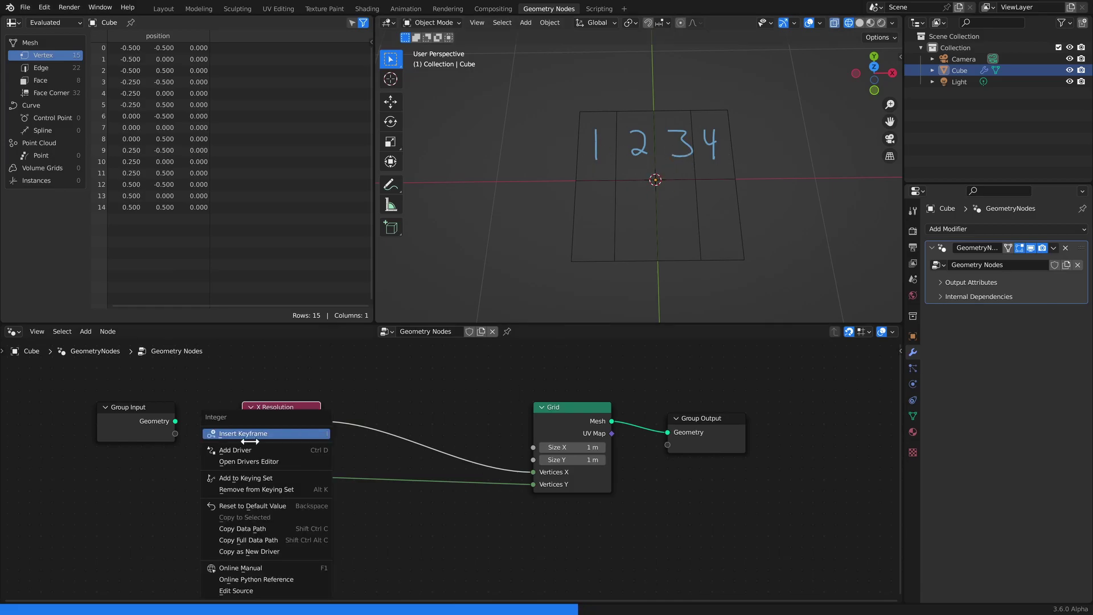
left_click(214, 458)
right_click_drag(206, 460, 283, 458)
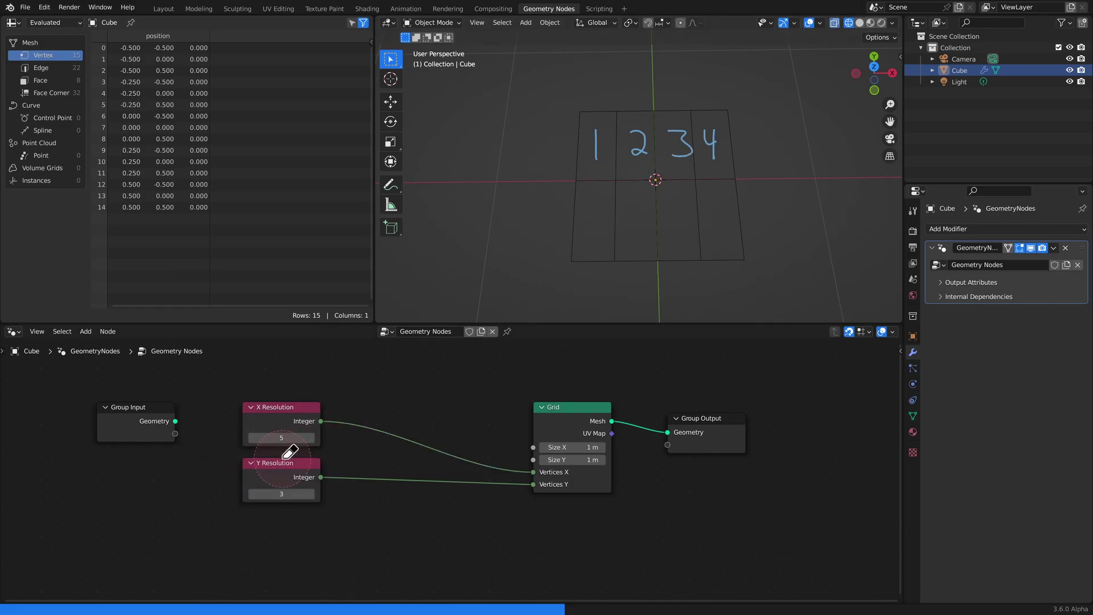
Insert a Math node set to Add between X Resolution and Vertices X, with an added value of 1.000
key("shift+a")
left_click(411, 407)
type("math")
key("Return")
left_click(389, 406)
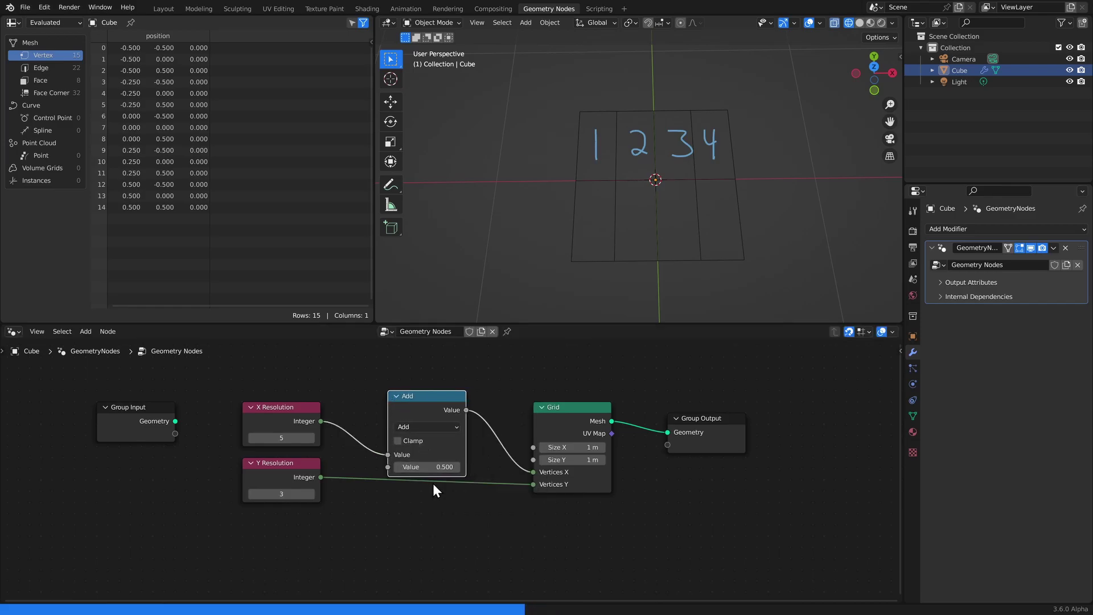
mouse_move(431, 468)
left_mouse_down()
mouse_move(447, 468)
mouse_move(432, 468)
left_mouse_up()
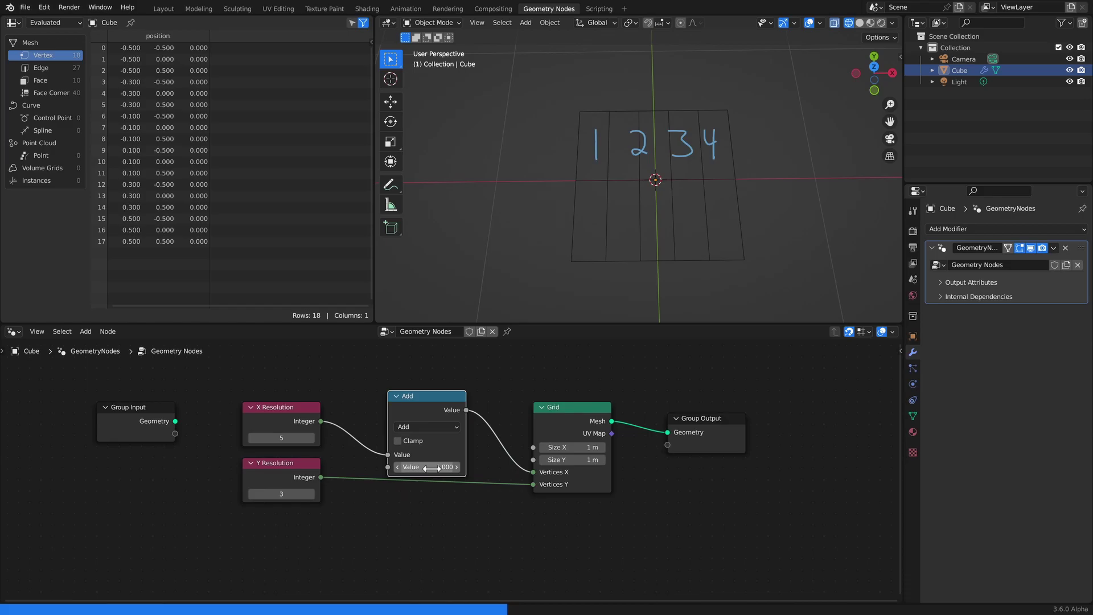
Duplicate the Add node onto the link from Y Resolution to Vertices Y, and move the Y Resolution node down beside it
key("shift+d")
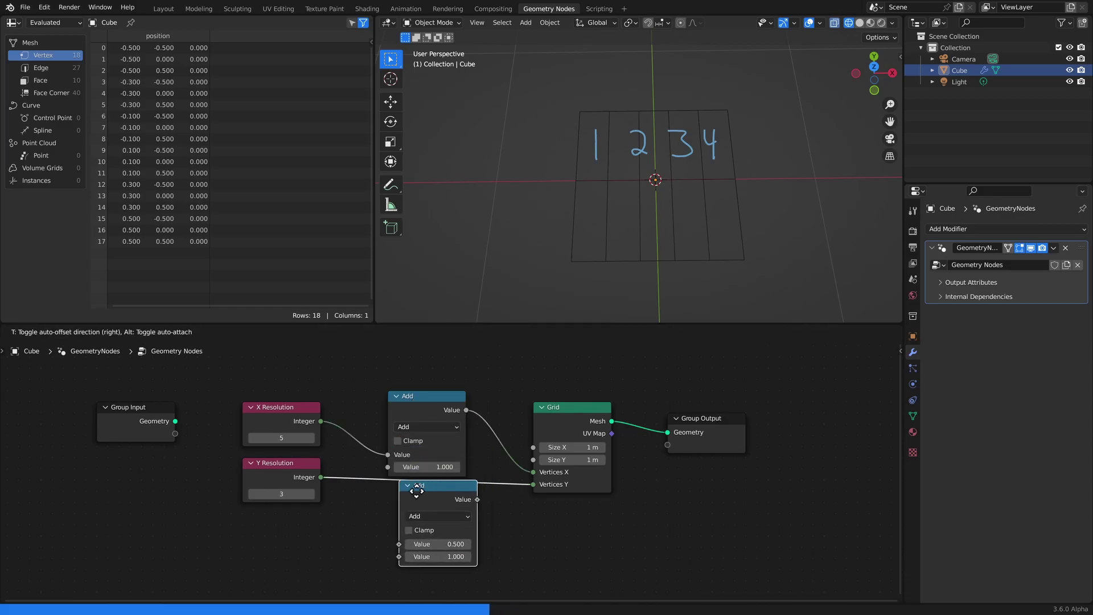
left_click(415, 493)
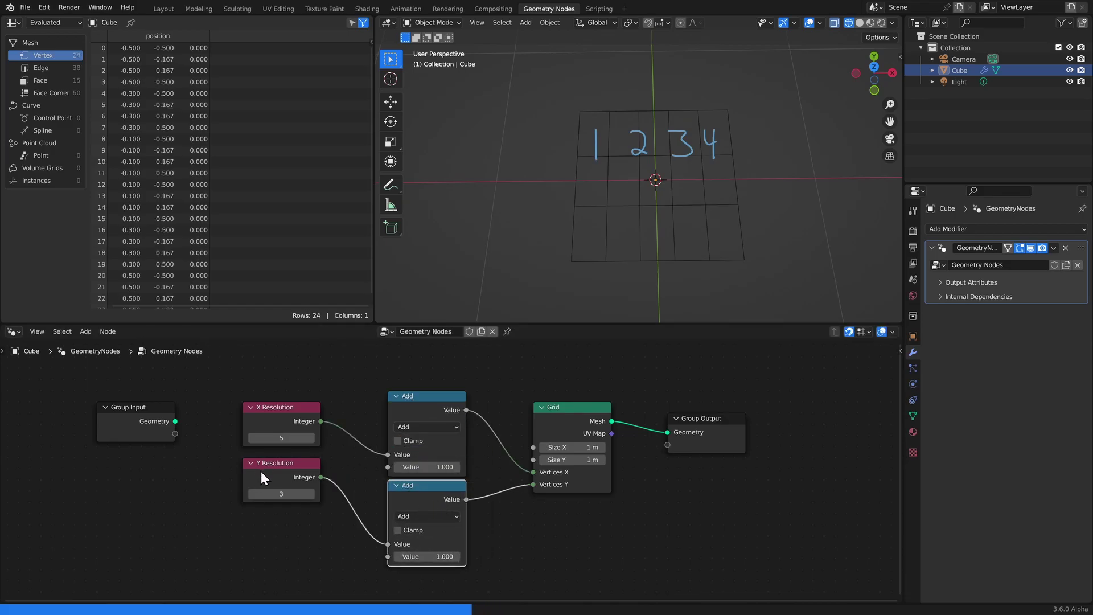
left_click_drag(261, 473, 249, 507)
Erase the handwritten numbers over the wireframe grid and view the grid from above
mouse_move(648, 155)
right_mouse_down()
mouse_move(682, 132)
mouse_move(535, 135)
right_mouse_up()
middle_click_drag(640, 152, 636, 180)
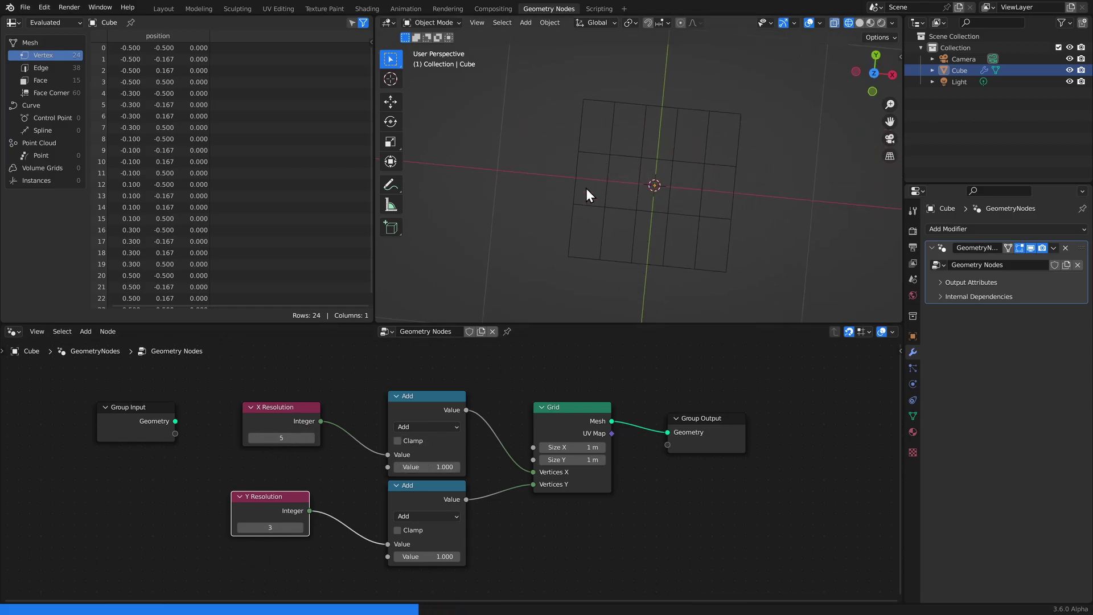
mouse_move(585, 191)
middle_mouse_down()
mouse_move(606, 211)
mouse_move(598, 199)
middle_mouse_up()
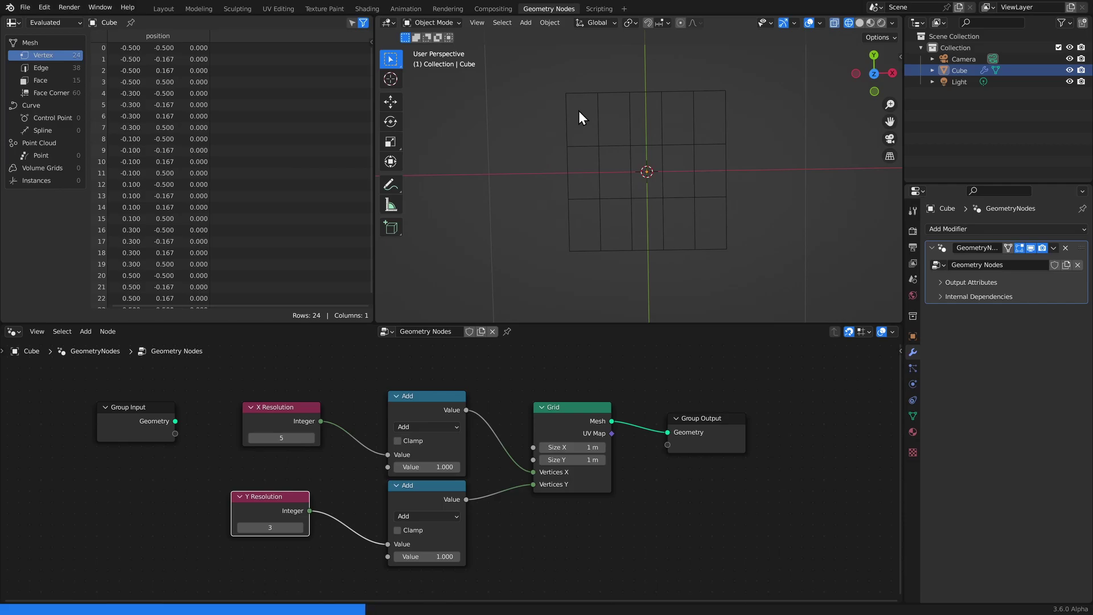
Add a Math node set to Divide above the two Add nodes in the node tree
left_click(569, 564)
middle_click_drag(543, 564, 566, 588)
middle_click_drag(466, 407, 466, 432)
key("shift+a")
left_click(466, 432)
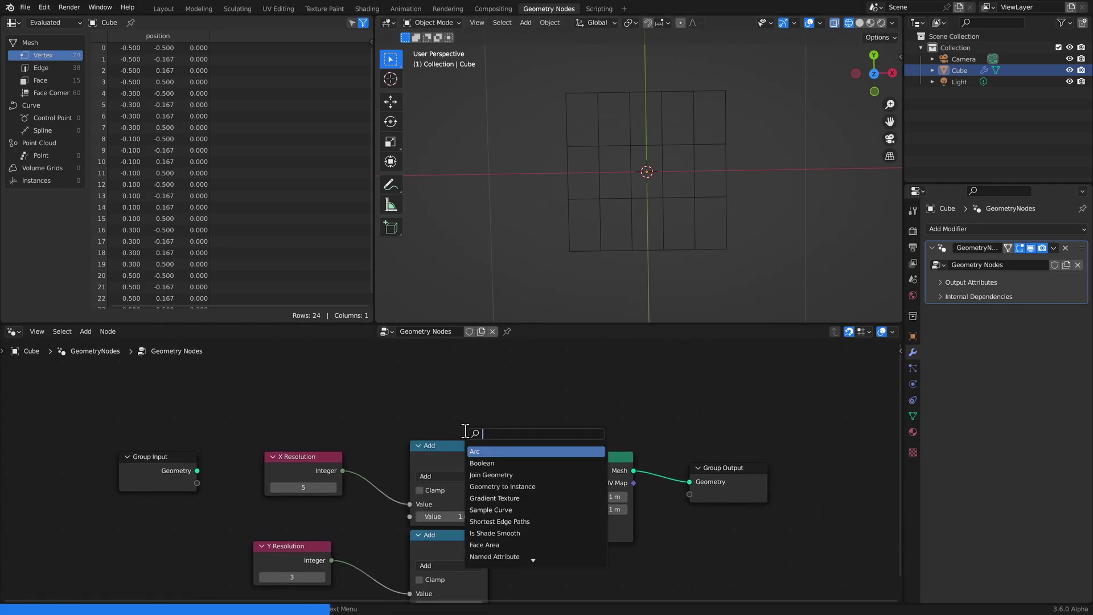
type("math")
key("Return")
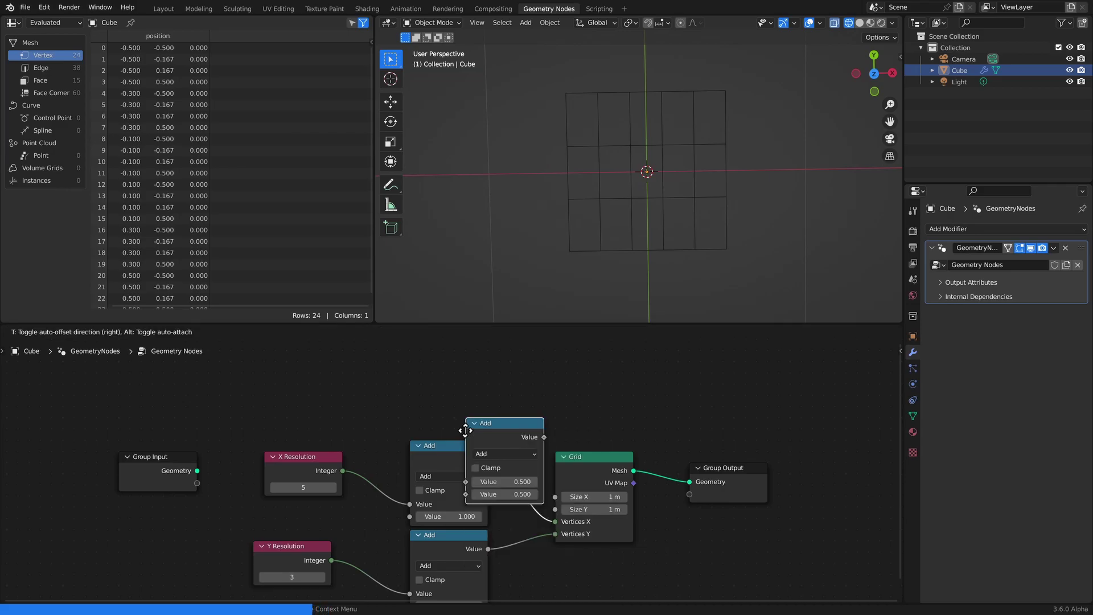
left_click(409, 400)
left_click(453, 424)
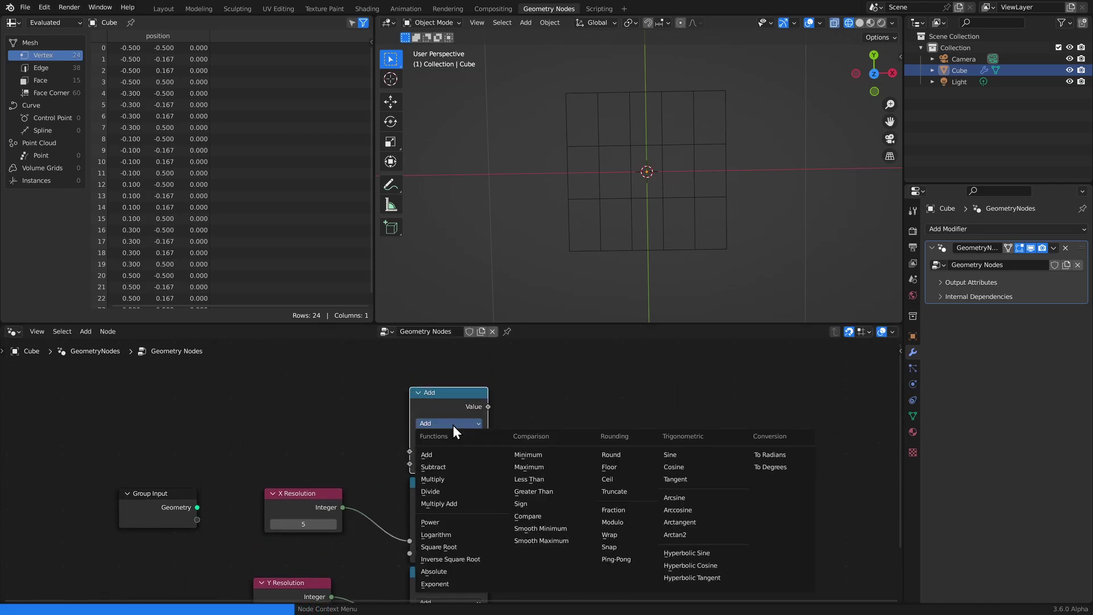
left_click(443, 491)
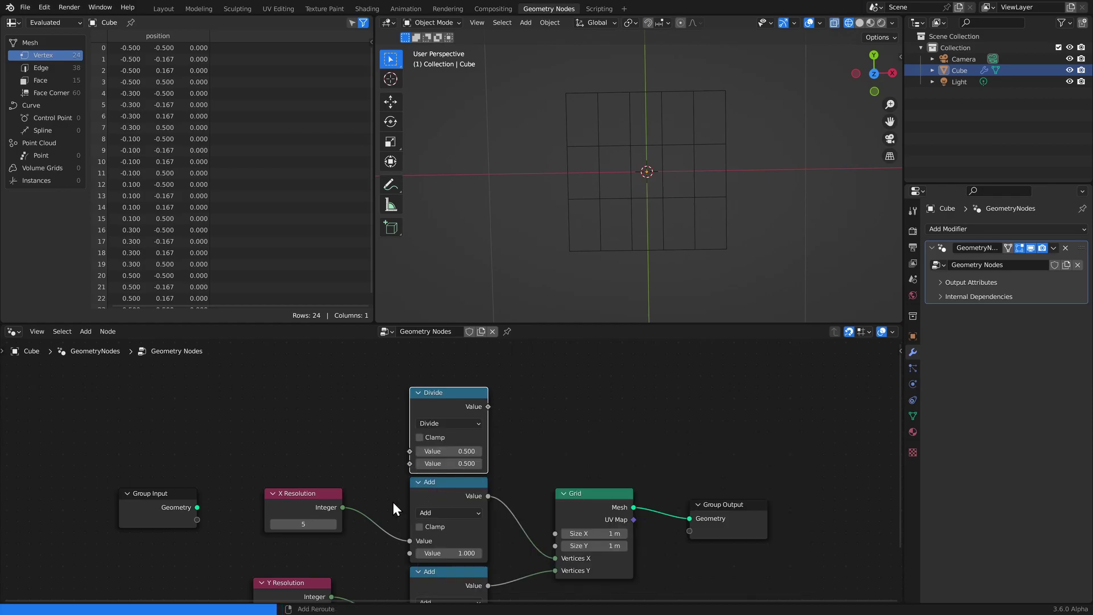
Feed X Resolution and Y Resolution into the Divide node and connect its result to the grid's Size X
middle_click_drag(393, 501, 391, 461)
left_click_drag(342, 472, 401, 421)
left_click_drag(330, 561, 408, 428)
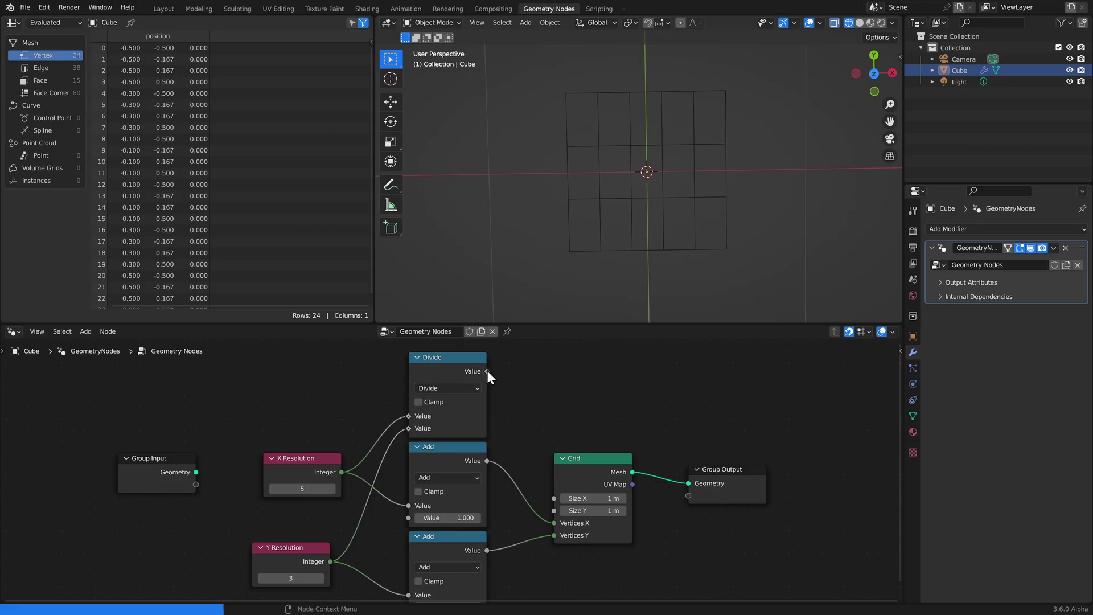
left_click_drag(487, 371, 554, 498)
middle_click_drag(612, 177, 613, 179)
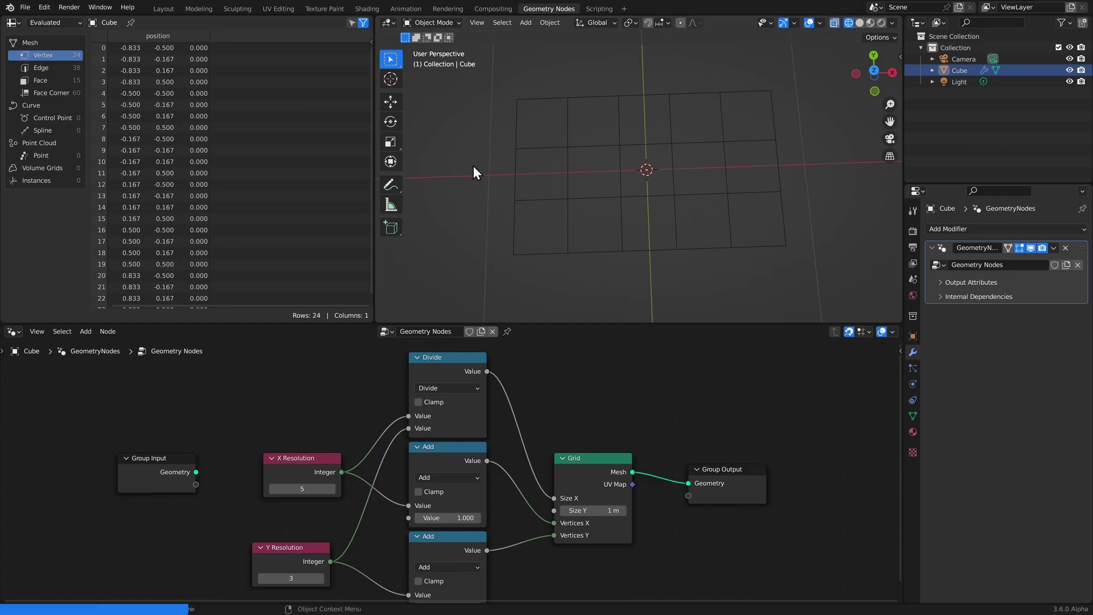
Measure the height and width of cells in the grid's lowest row
left_click(386, 205)
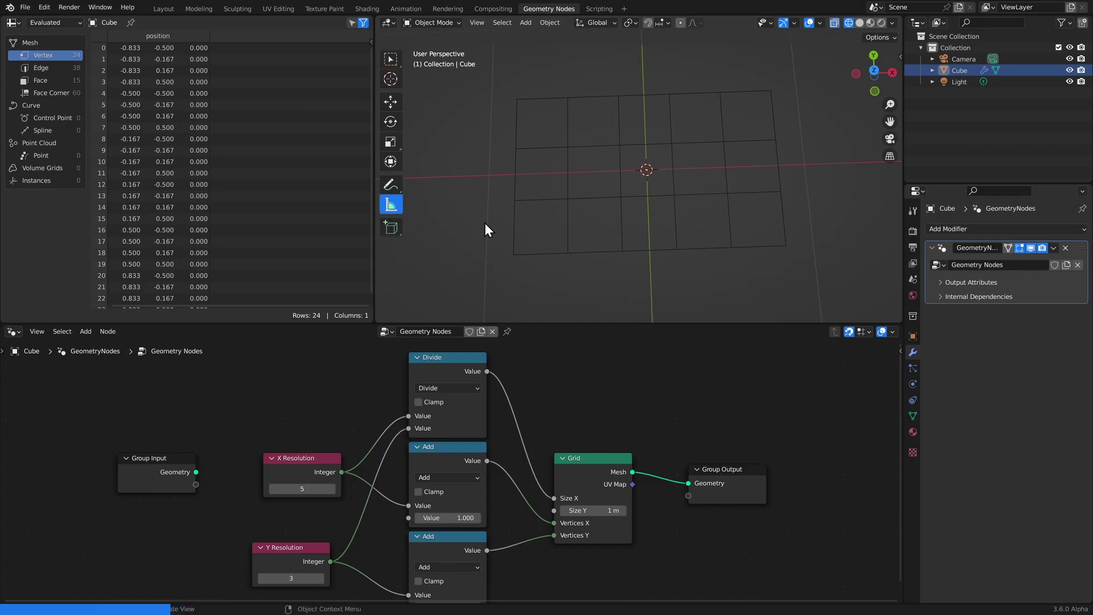
left_click_drag(518, 250, 518, 208)
left_click_drag(516, 251, 513, 202)
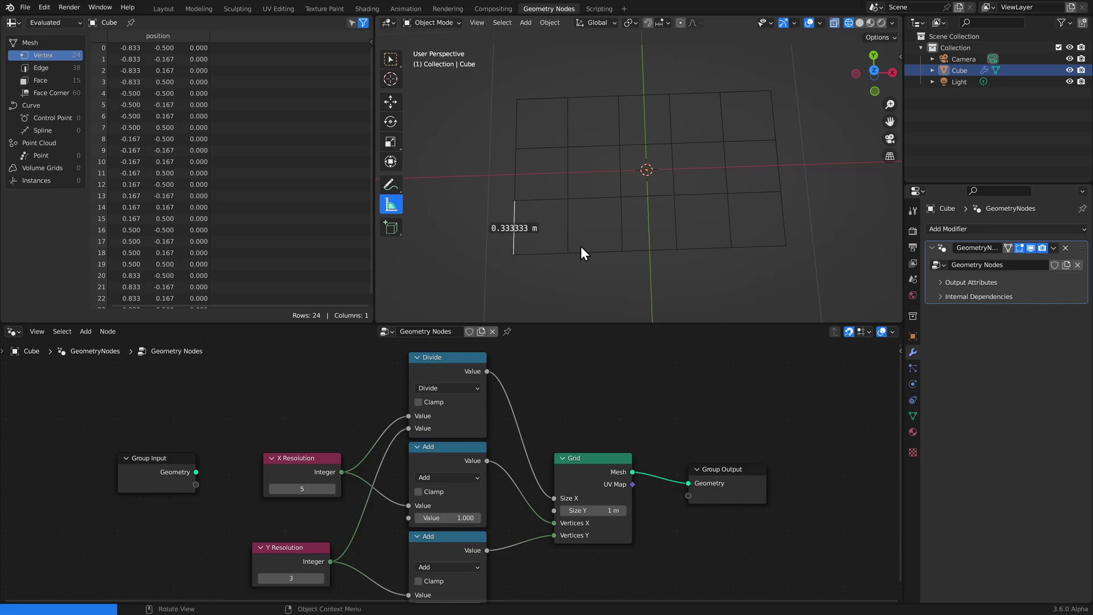
left_click_drag(622, 251, 564, 265, "ctrl")
middle_click_drag(544, 237, 542, 245)
middle_click_drag(389, 506, 414, 471)
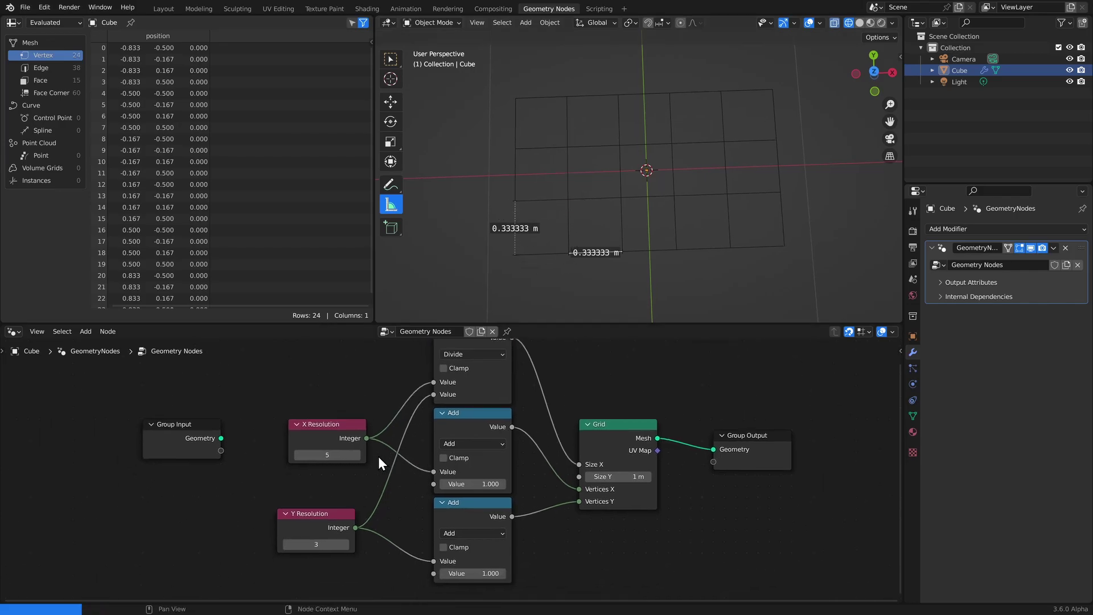
Try the grid with X Resolution 8 and Y Resolution 7, clear the measurements, and return the resolutions to 5 and 3
left_click(357, 456)
left_click(357, 456)
left_click(357, 457)
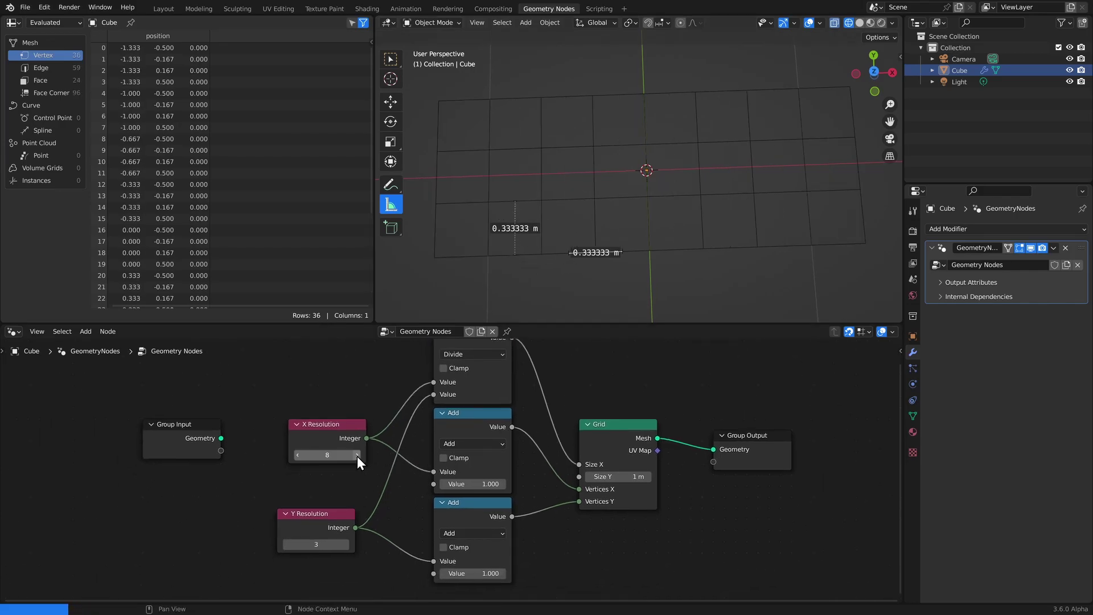
left_click(345, 545)
left_click(346, 545)
left_click(346, 545)
left_click(345, 545)
left_click_drag(515, 202, 550, 220)
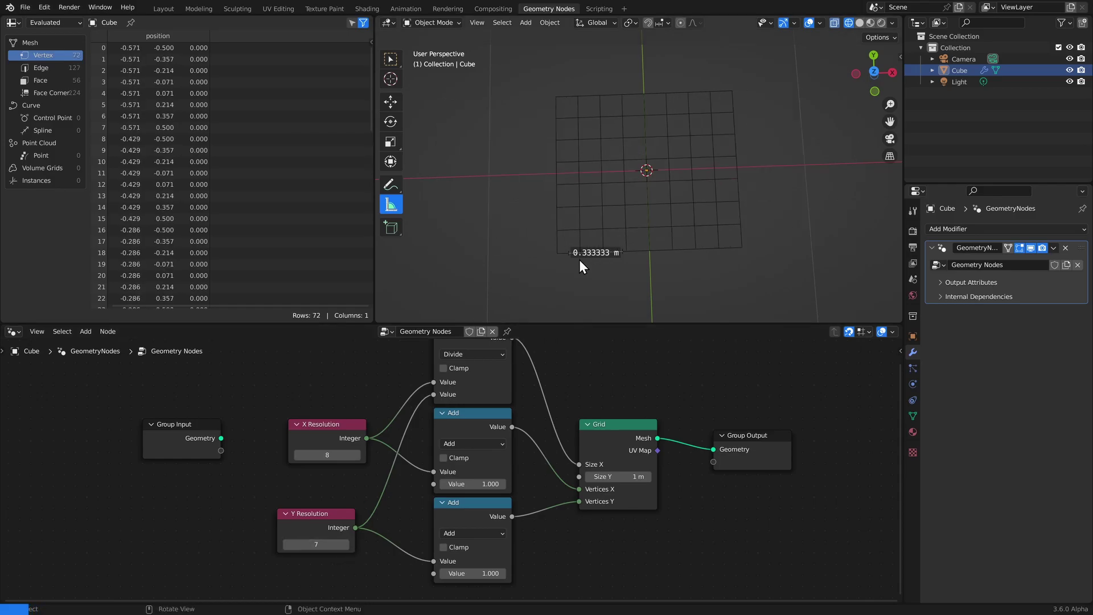
left_click(338, 455)
key("Return")
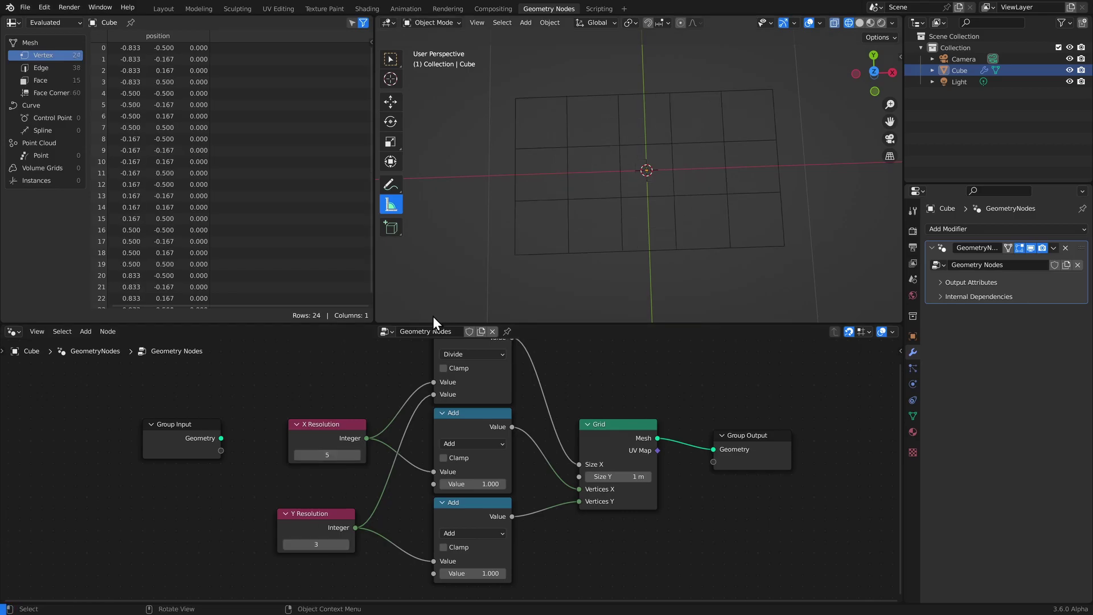
View the grid from the top, make room before Group Output, and insert a Split Edges node after Grid
key("KP_7")
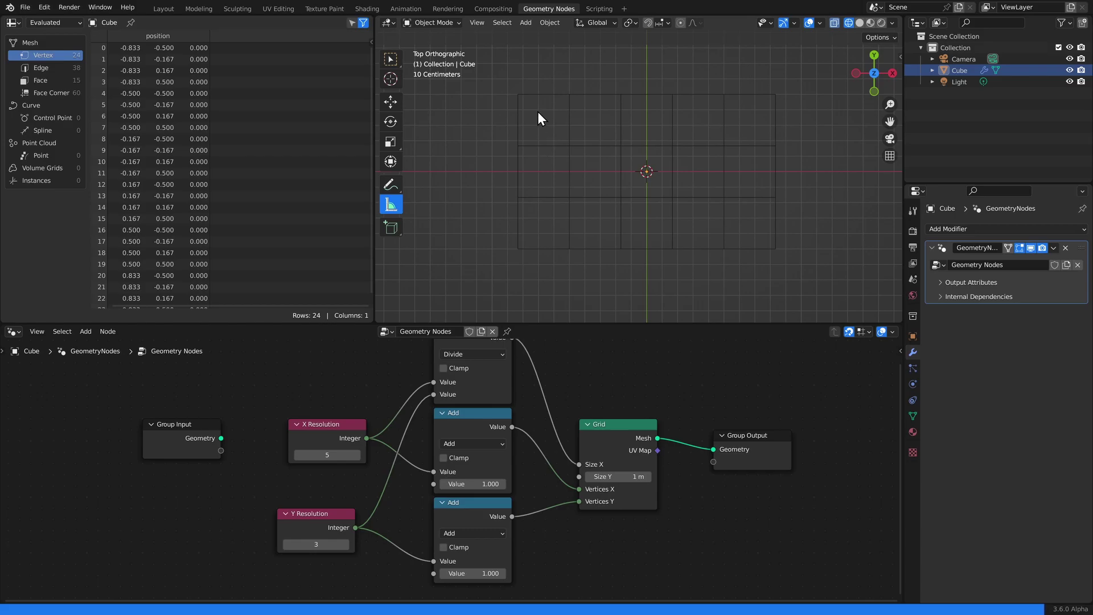
middle_click_drag(724, 450, 545, 453)
left_click_drag(553, 452, 753, 452)
middle_click_drag(647, 521, 606, 532)
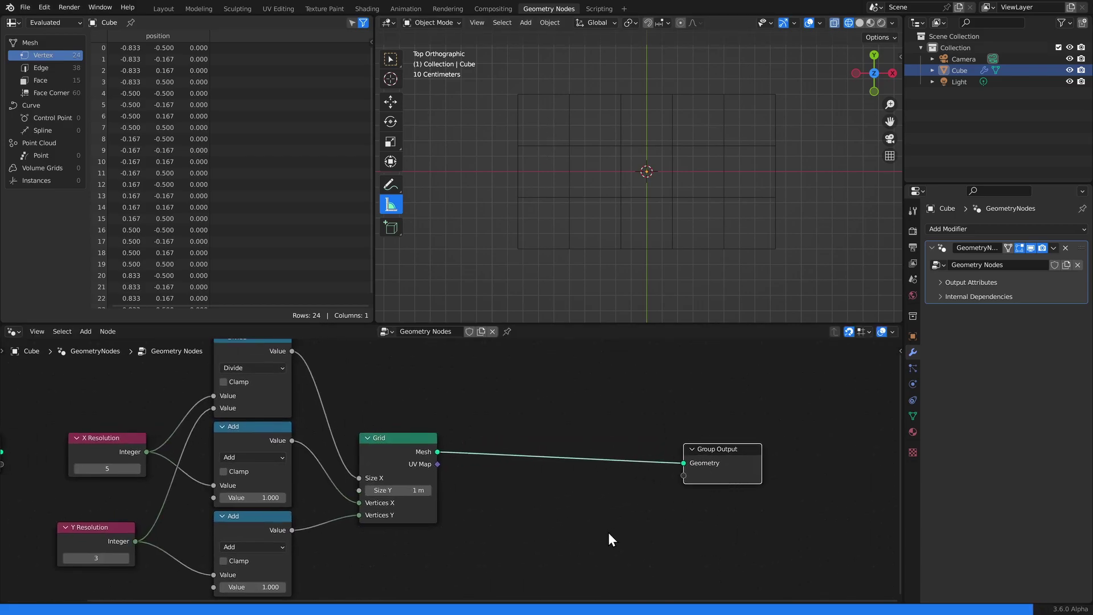
left_click(603, 532)
key("shift+a")
type("ssplit")
key("Return")
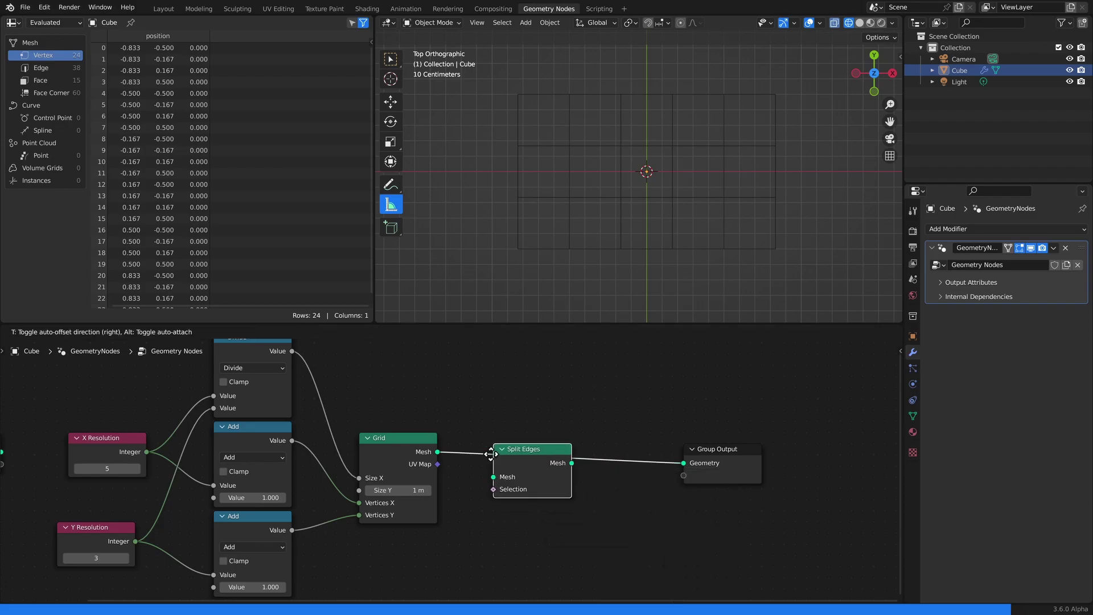
left_click(504, 466)
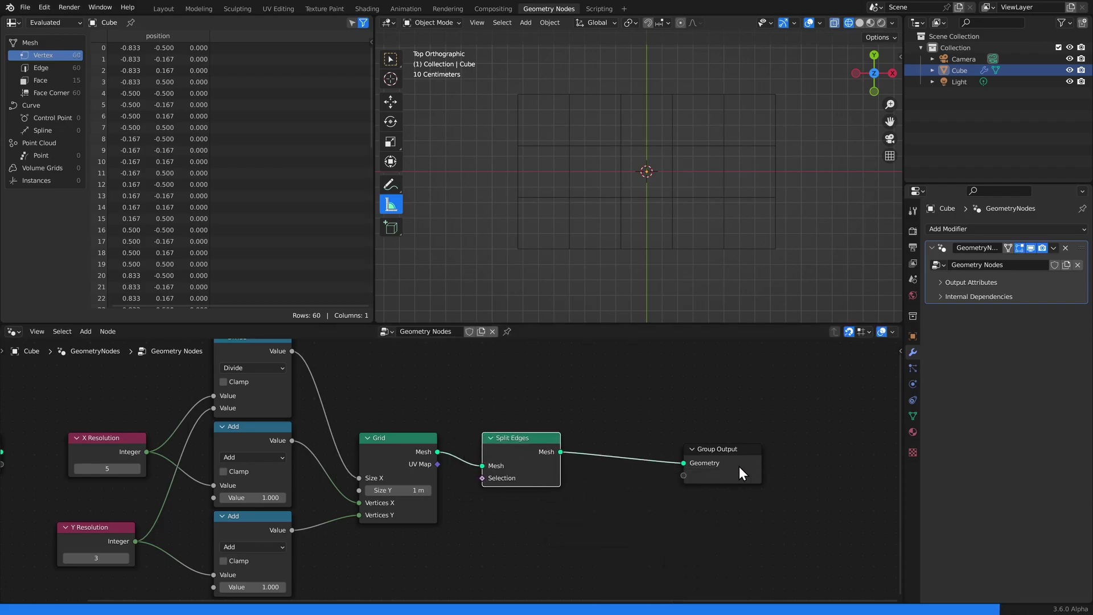
Move Group Output further along and insert a Scale Elements node between it and Split Edges
left_click_drag(736, 466, 803, 455)
key("shift+a")
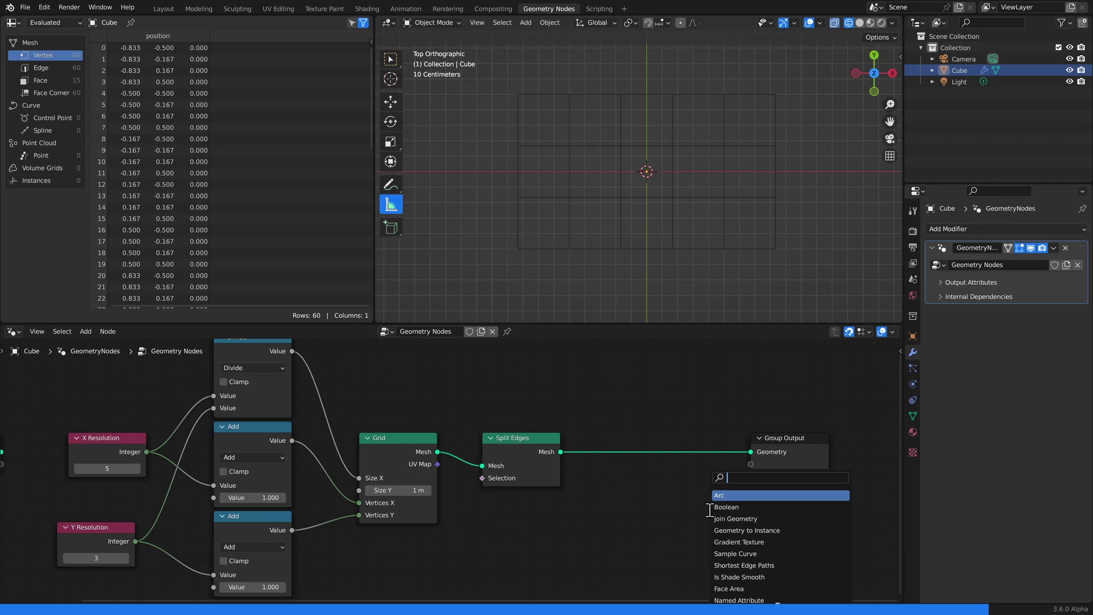
type("scal")
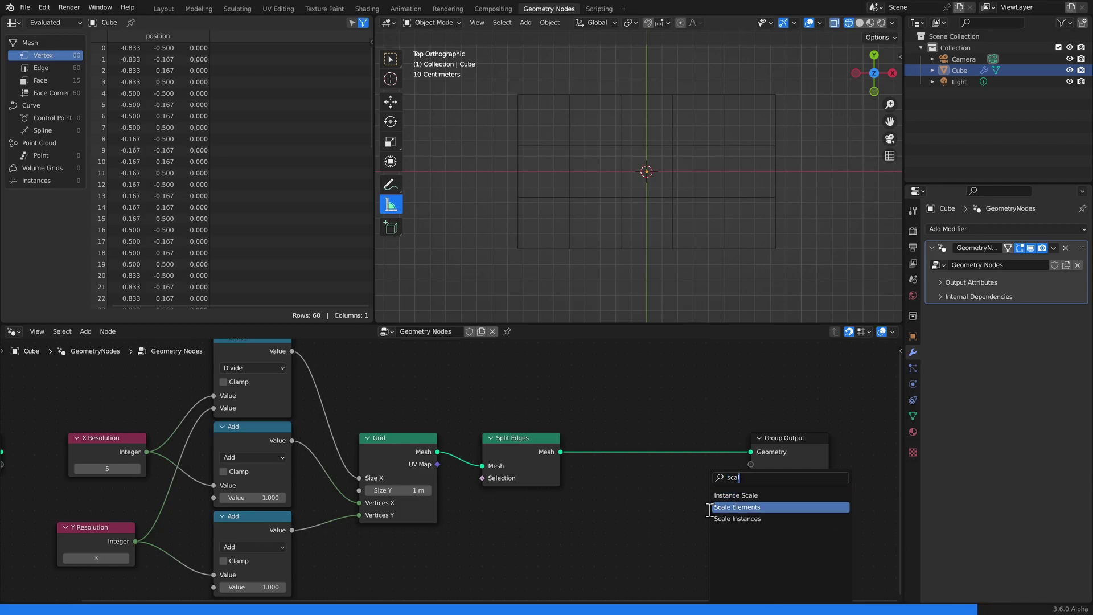
left_click(711, 508)
left_click(603, 425)
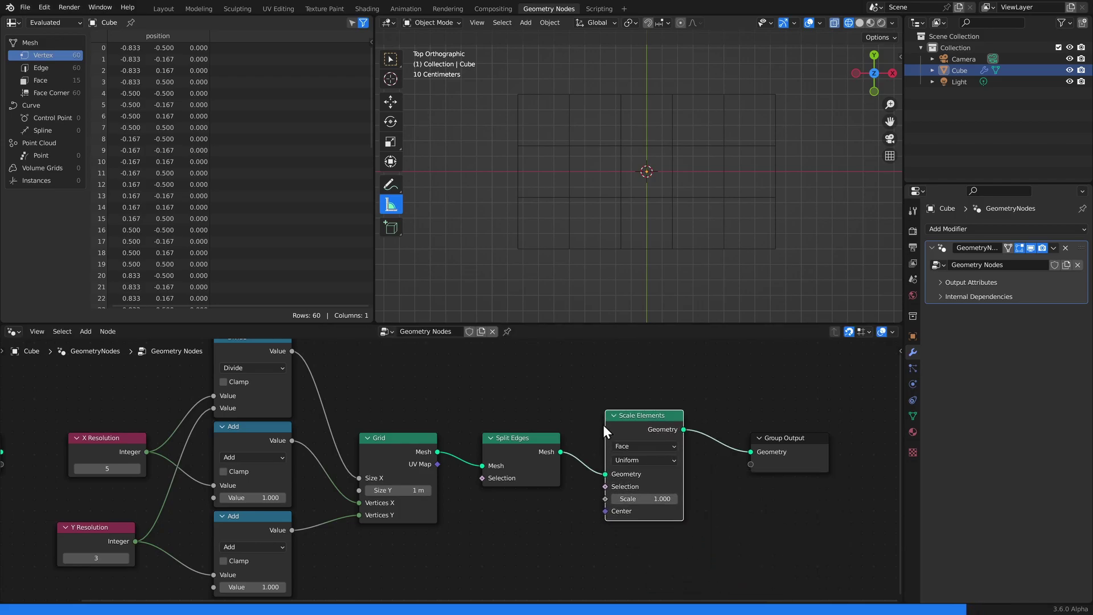
Set the Scale Elements node to Single Axis mode with a scale of 1/3
middle_click_drag(705, 473, 521, 461)
scroll(487, 467, "up", 3)
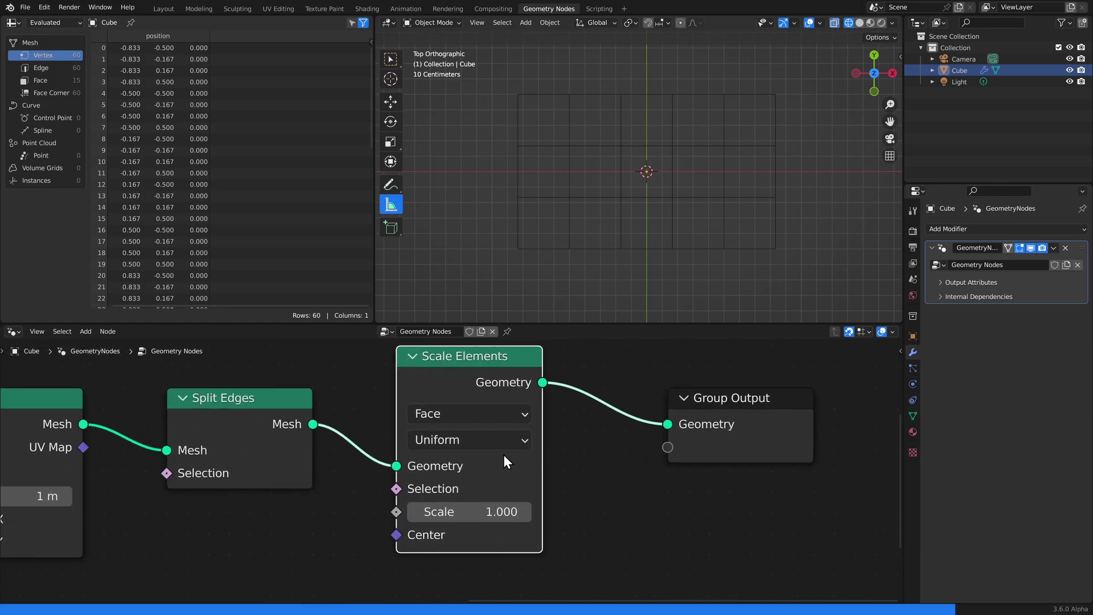
left_click(456, 448)
left_click(447, 494)
middle_click_drag(461, 489, 492, 459)
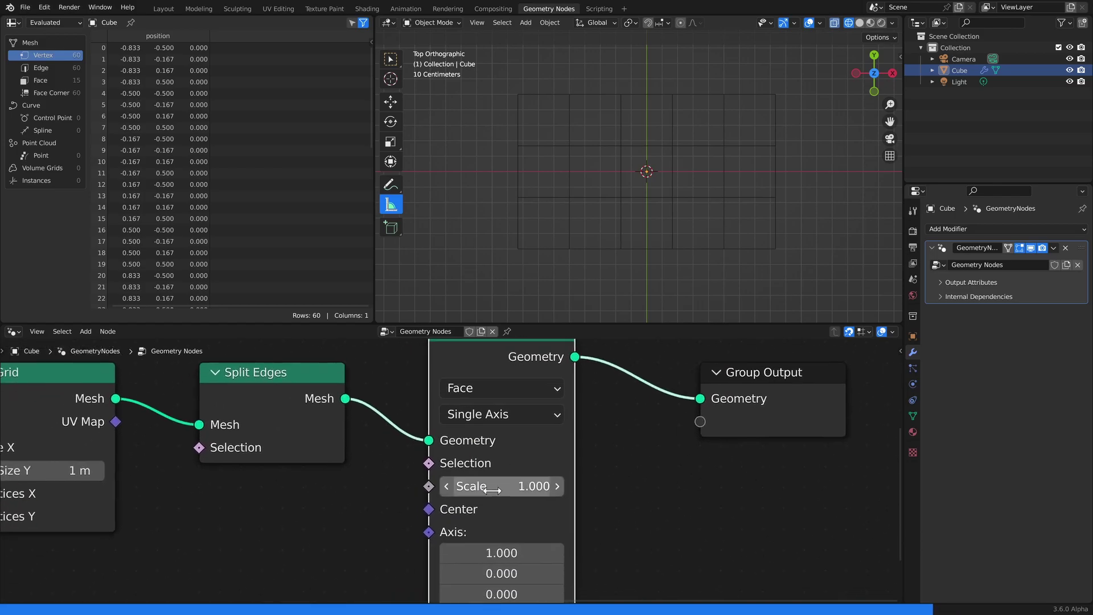
left_click(494, 487)
type("1/3")
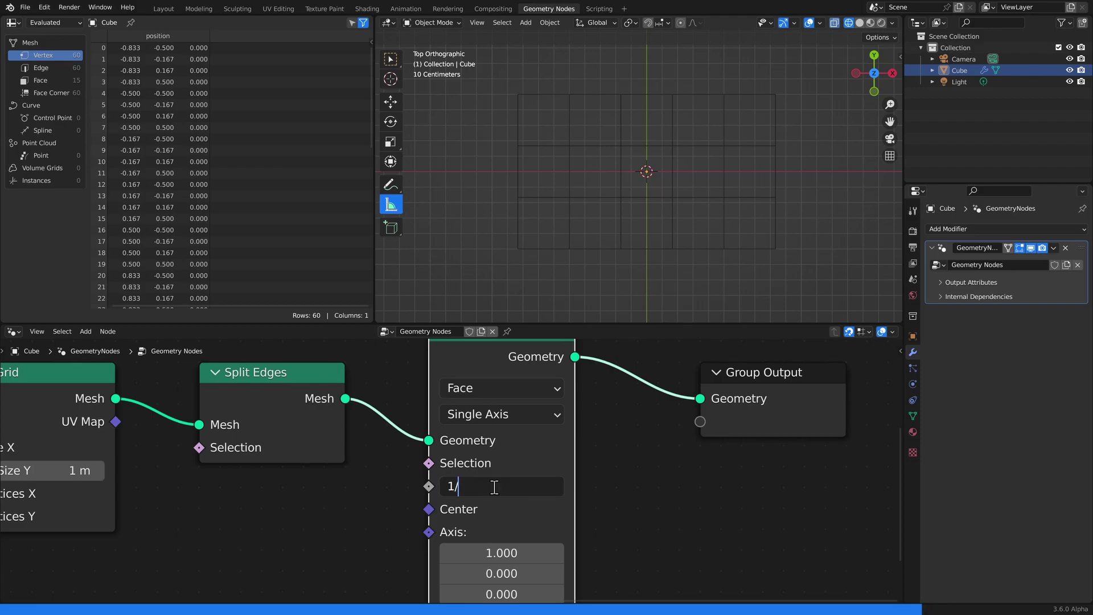
key("Return")
Set the X component of the Scale Elements axis to 1
scroll(515, 481, "down", 1)
middle_click_drag(529, 503, 539, 472)
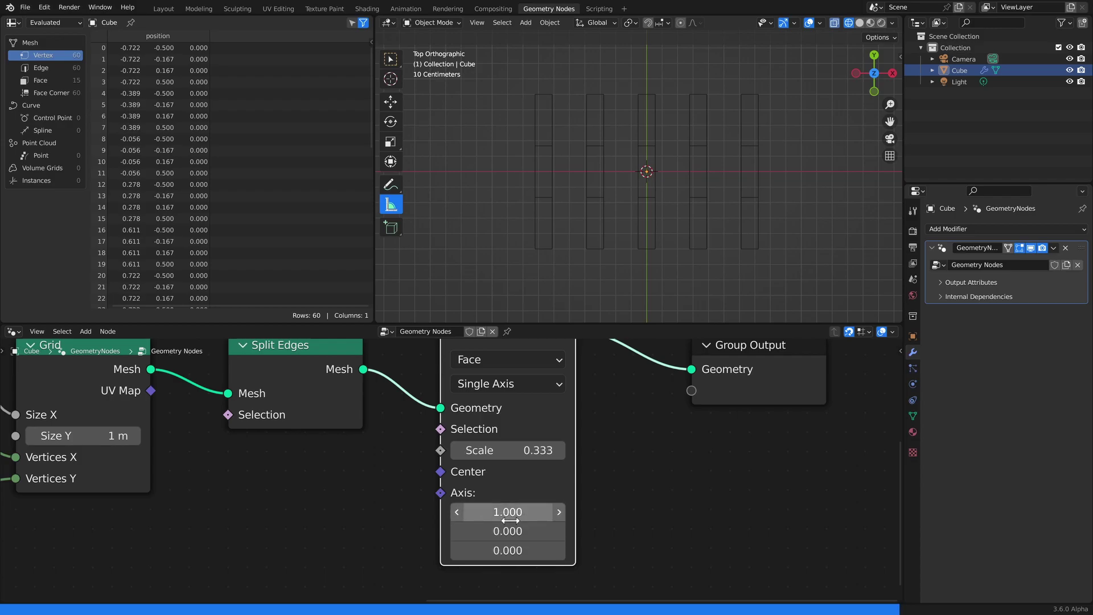
left_click(491, 512)
type("1")
key("Return")
Annotate a rough square around the upper-left cell in the viewport to mark its original outline
middle_click_drag(581, 440, 575, 473)
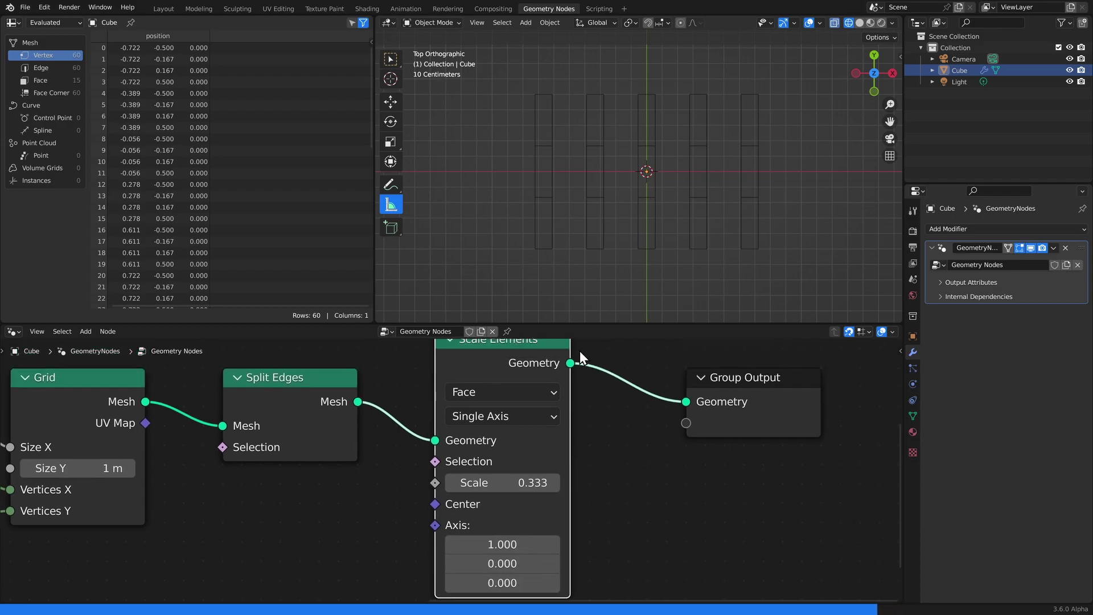
mouse_move(568, 97)
left_mouse_down()
mouse_move(571, 146)
mouse_move(512, 143)
mouse_move(511, 98)
mouse_move(568, 97)
left_mouse_up()
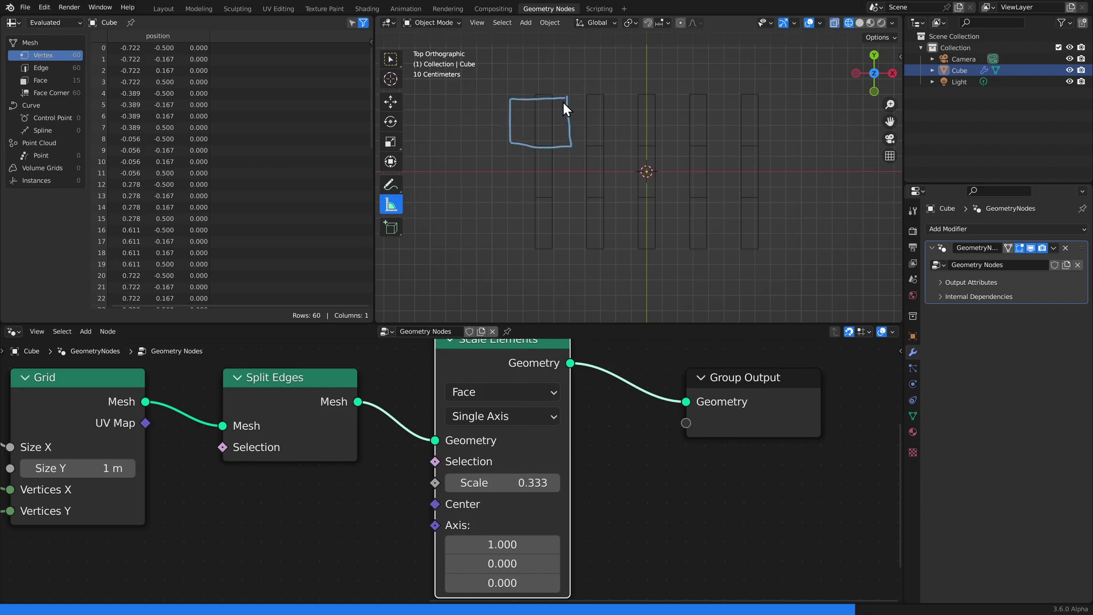
middle_click_drag(562, 104, 562, 139, "shift")
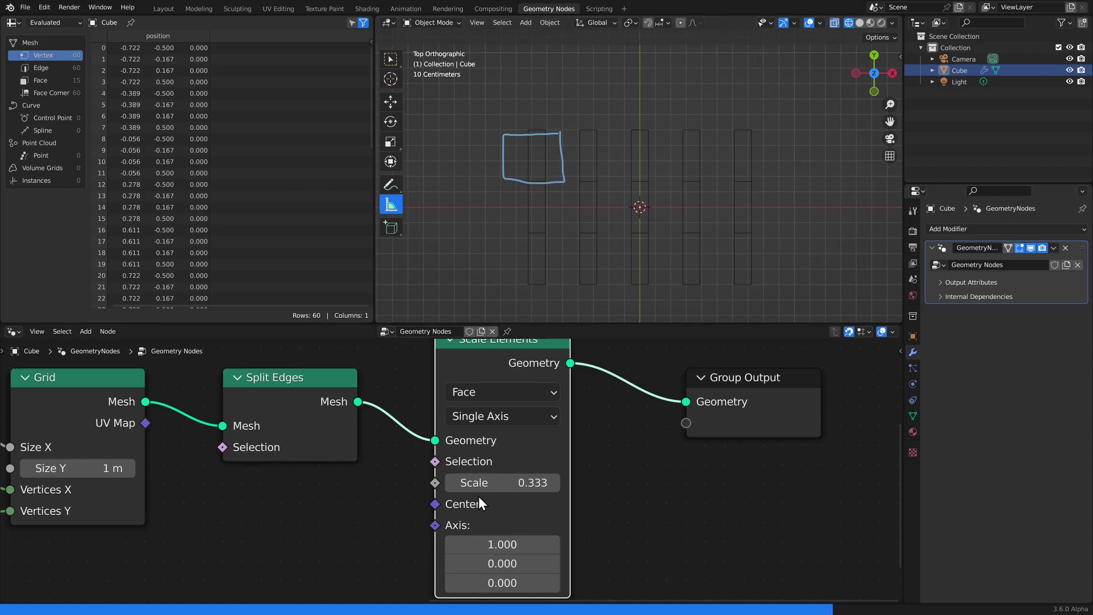
Move Group Output away from Scale Elements and insert a Join Geometry node on the link between them
scroll(477, 498, "down", 3)
left_click_drag(628, 440, 758, 421)
middle_click_drag(754, 422, 667, 440)
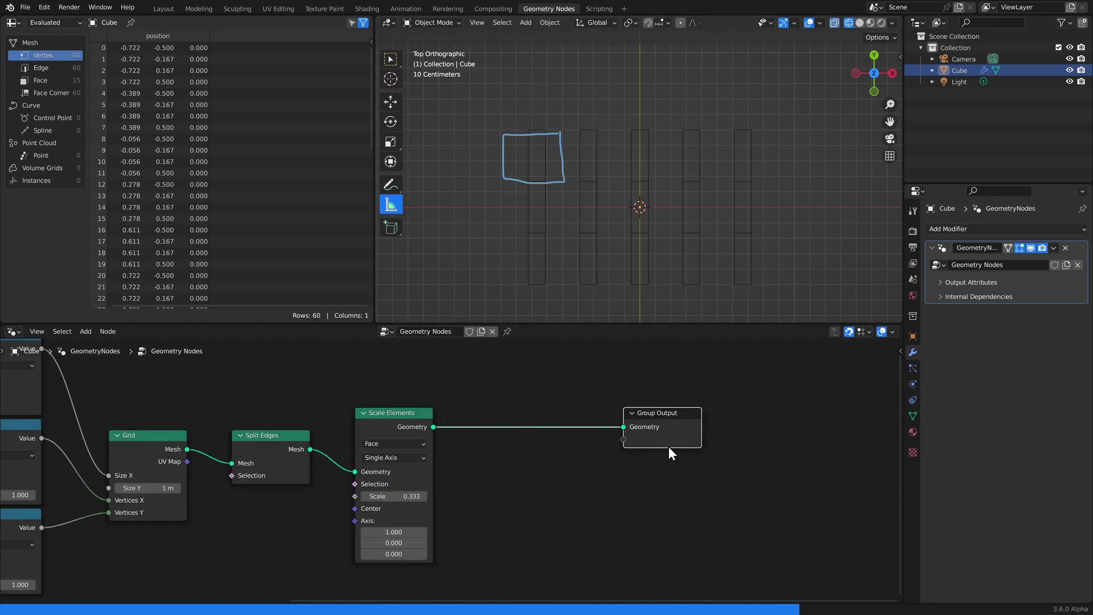
left_click_drag(669, 447, 781, 458)
left_click(712, 485)
key("shift+a")
type("s")
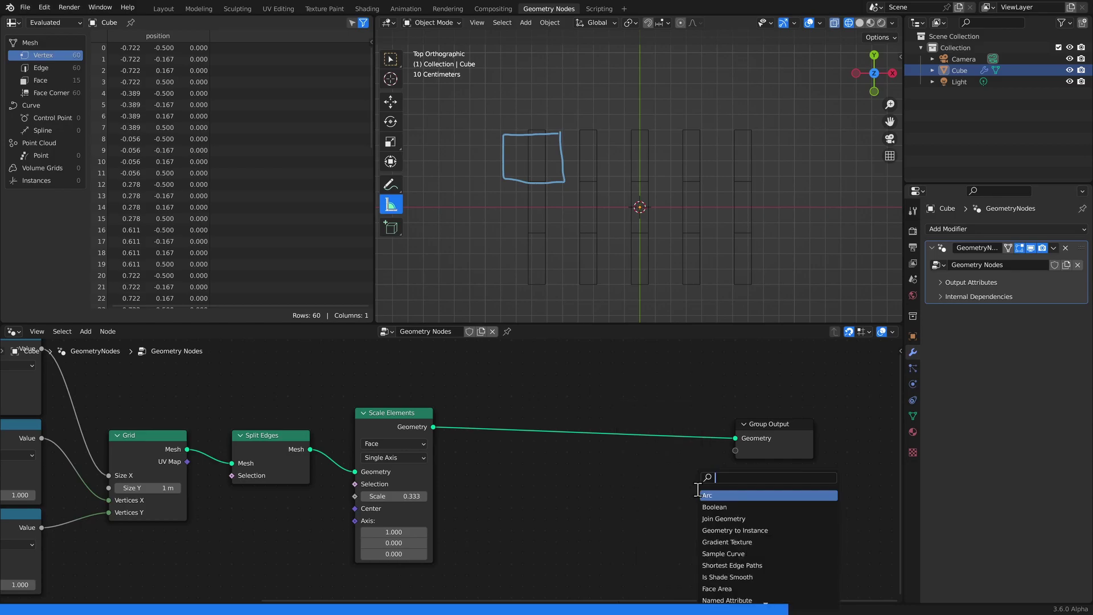
type("join")
key("Return")
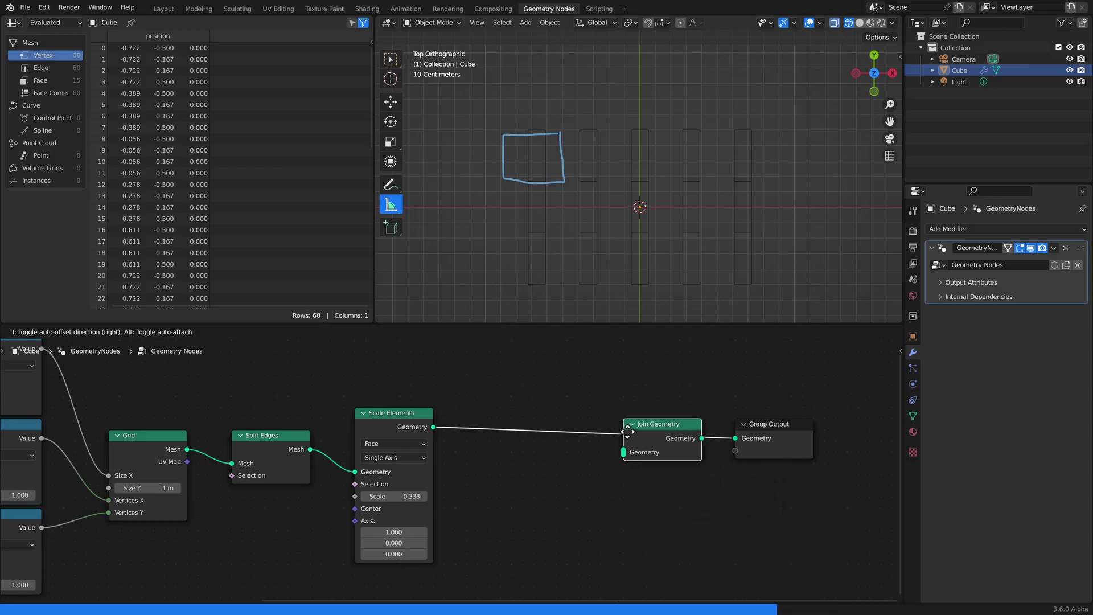
left_click(627, 433)
Add a Transform Geometry node and route a second branch from Scale Elements through it into Join Geometry
left_click(629, 500)
key("shift+a")
type("s")
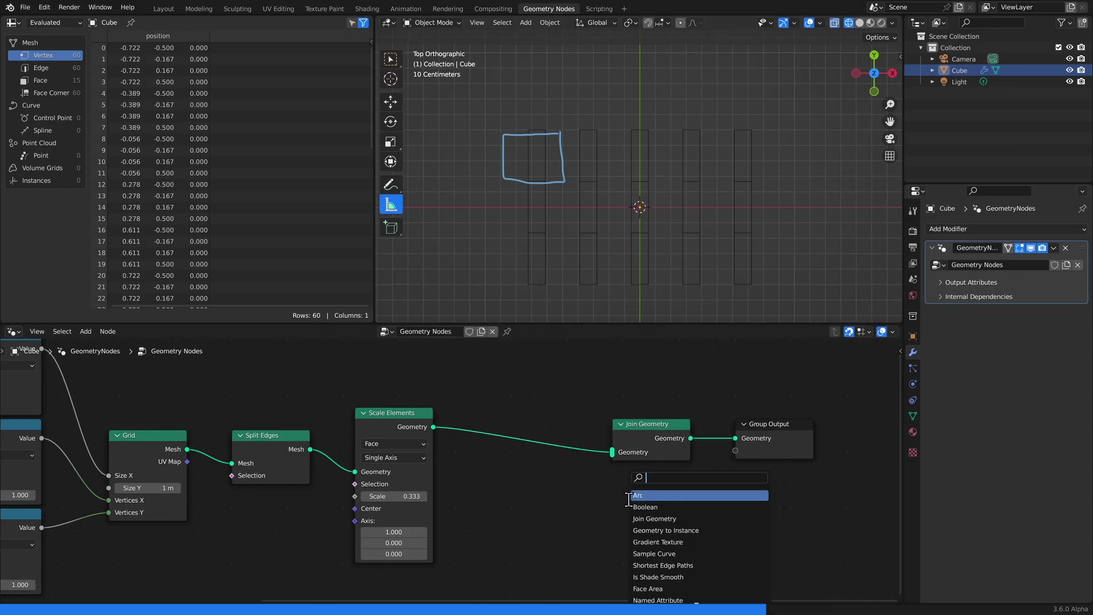
type("tr")
key("Down")
key("Down")
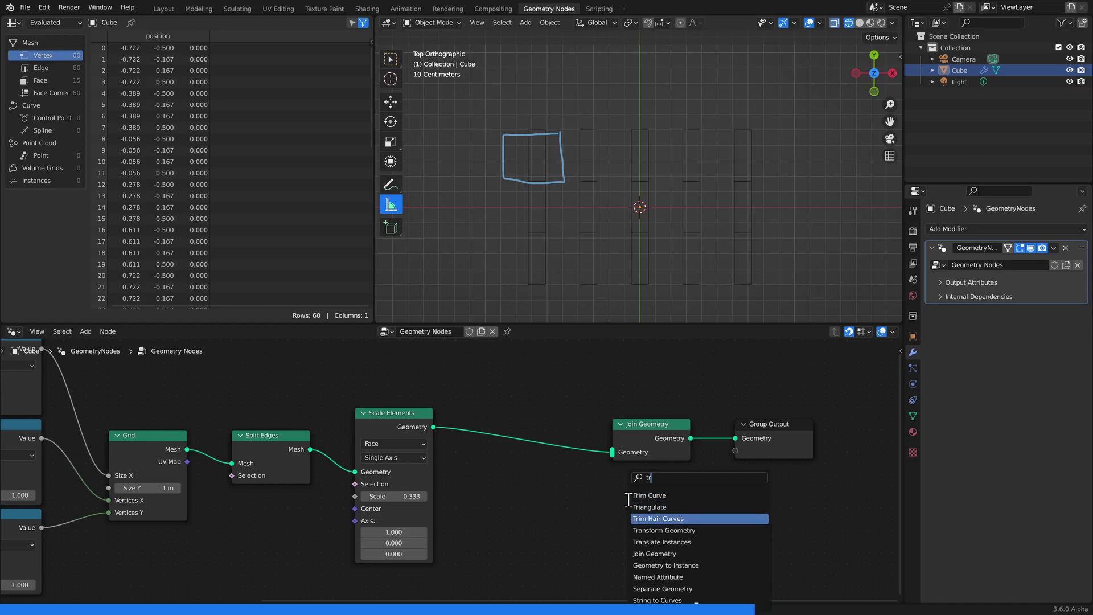
key("Return")
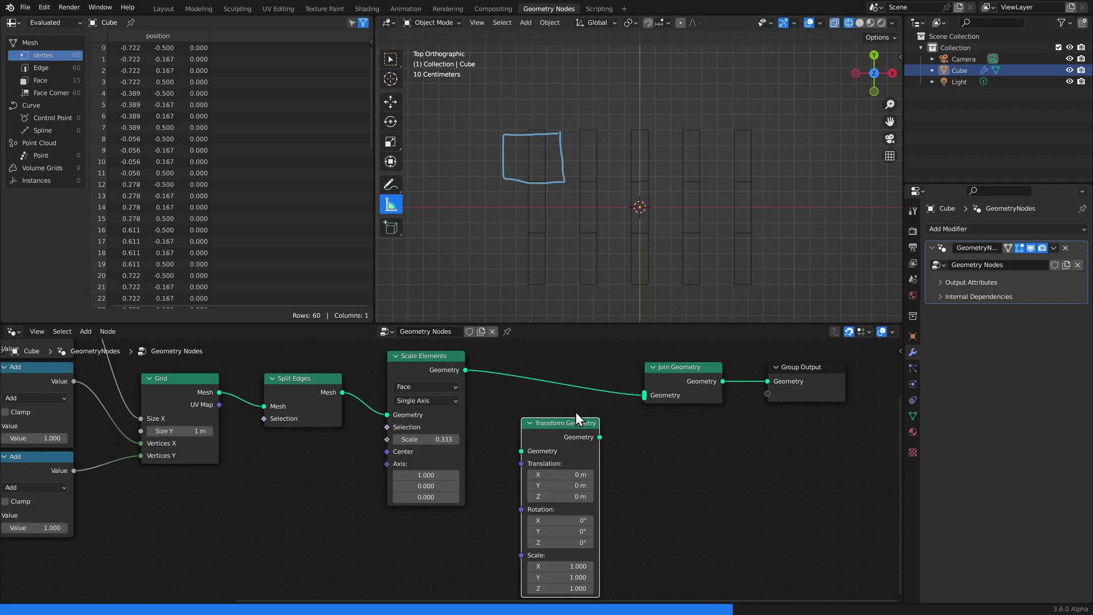
left_click_drag(465, 370, 521, 451)
left_click_drag(600, 437, 642, 403)
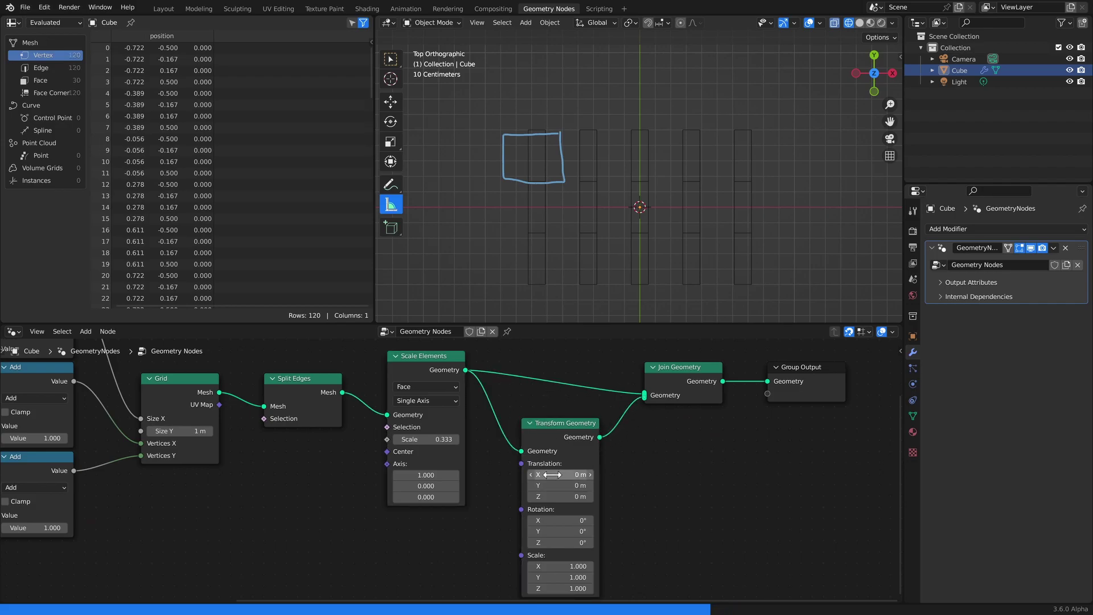
Set the Transform Geometry node's X translation to 0.11 m to place the copied strips beside the originals
mouse_move(551, 474)
left_mouse_down()
mouse_move(527, 475)
mouse_move(564, 474)
left_mouse_up()
middle_click_drag(499, 485, 507, 467)
left_click_drag(569, 456, 561, 456)
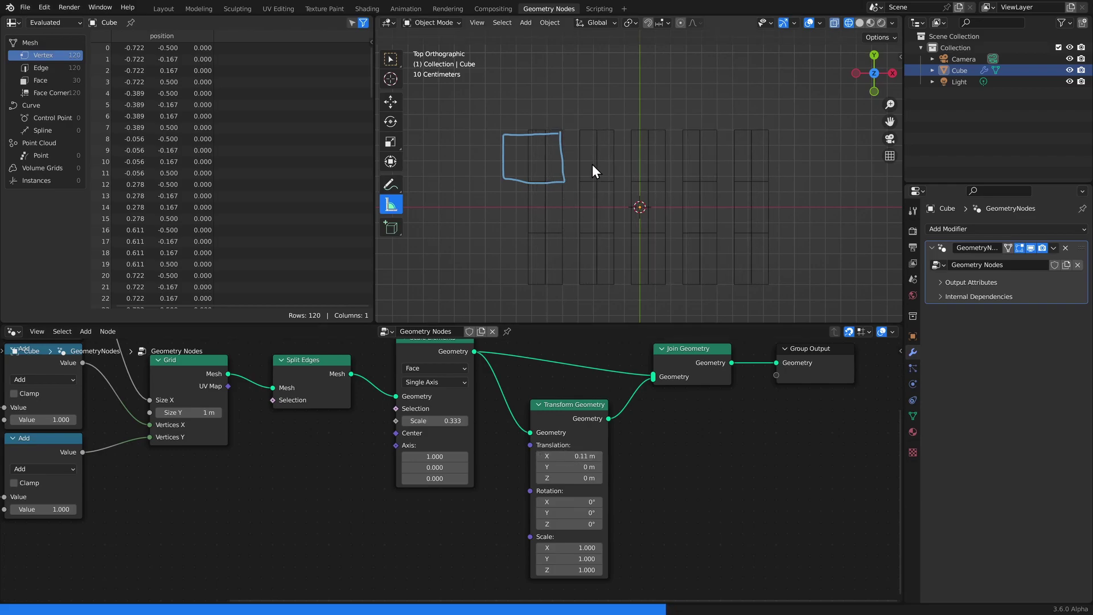
scroll(595, 159, "up", 4)
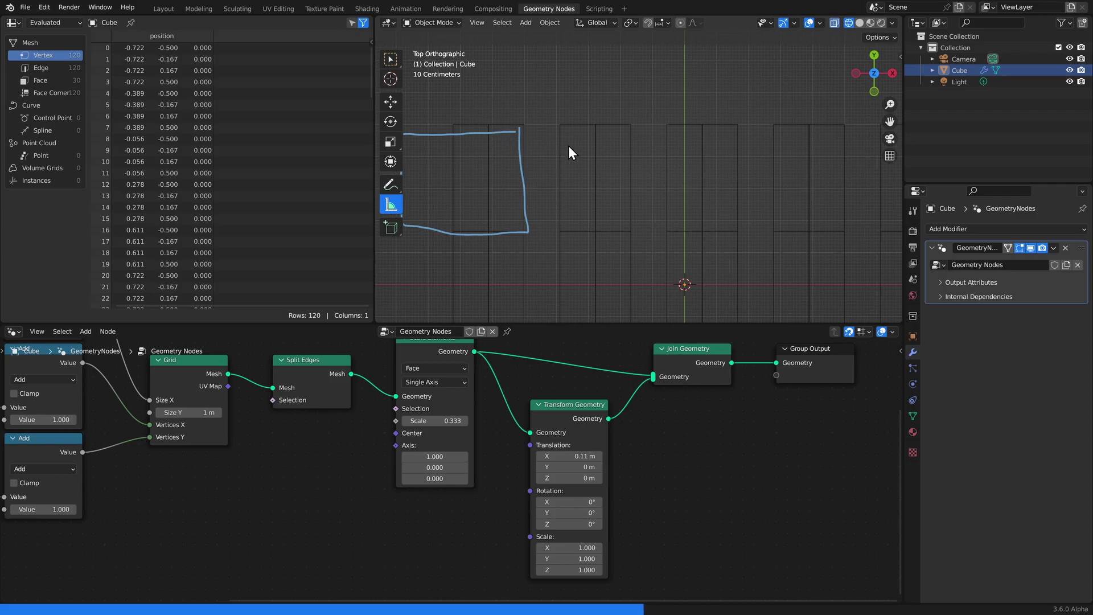
Mute the Scale Elements and Transform Geometry nodes
middle_click_drag(540, 442, 576, 419)
middle_click_drag(579, 345, 551, 429)
scroll(551, 430, "down", 3)
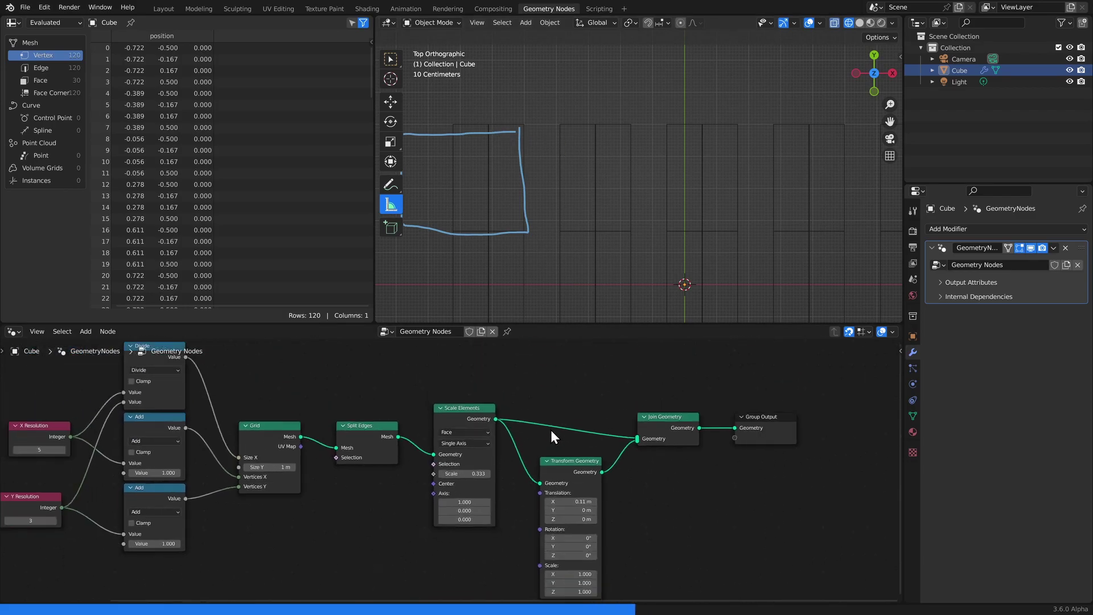
left_click(471, 420)
key("m")
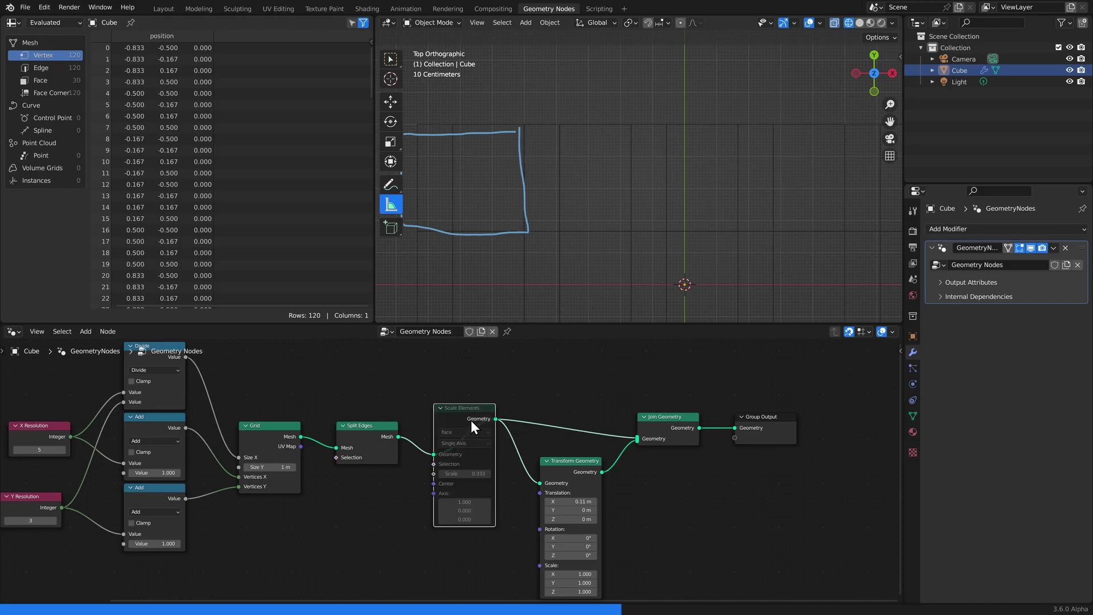
left_click(563, 477)
key("m")
Annotate a wavy line above the grid from its upper-left corner to its upper-right corner to mark its full width
scroll(634, 228, "down", 3)
middle_click_drag(664, 167, 645, 224, "shift")
mouse_move(493, 199)
left_mouse_down()
mouse_move(514, 172)
mouse_move(623, 182)
mouse_move(700, 161)
mouse_move(796, 201)
left_mouse_up()
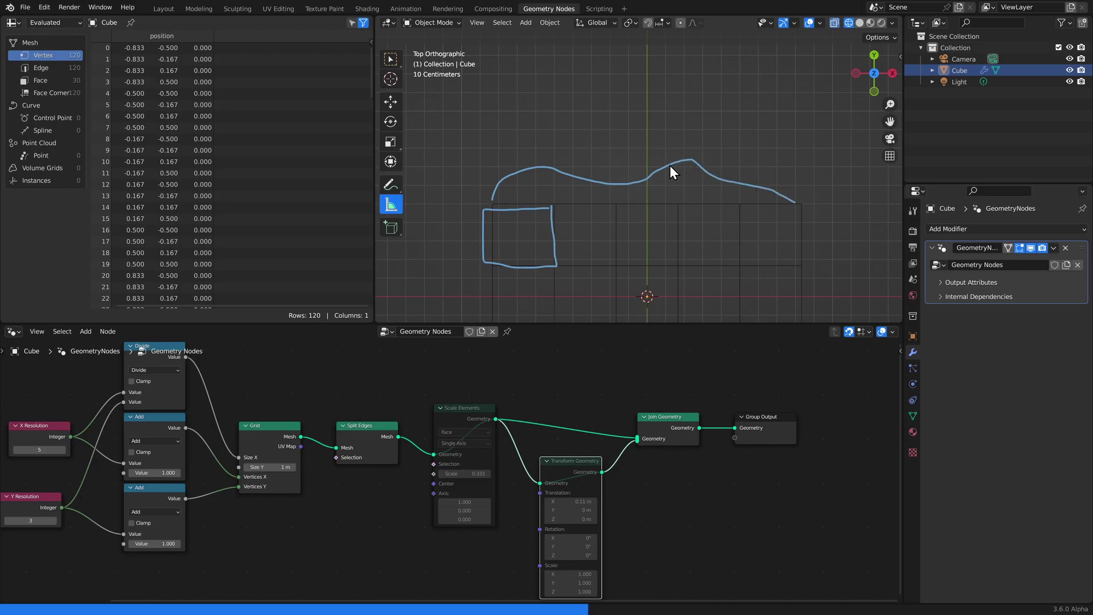
Write the fraction X/Y as an annotation above the grid and mark the width of the upper-left cell
middle_click_drag(190, 411, 274, 458)
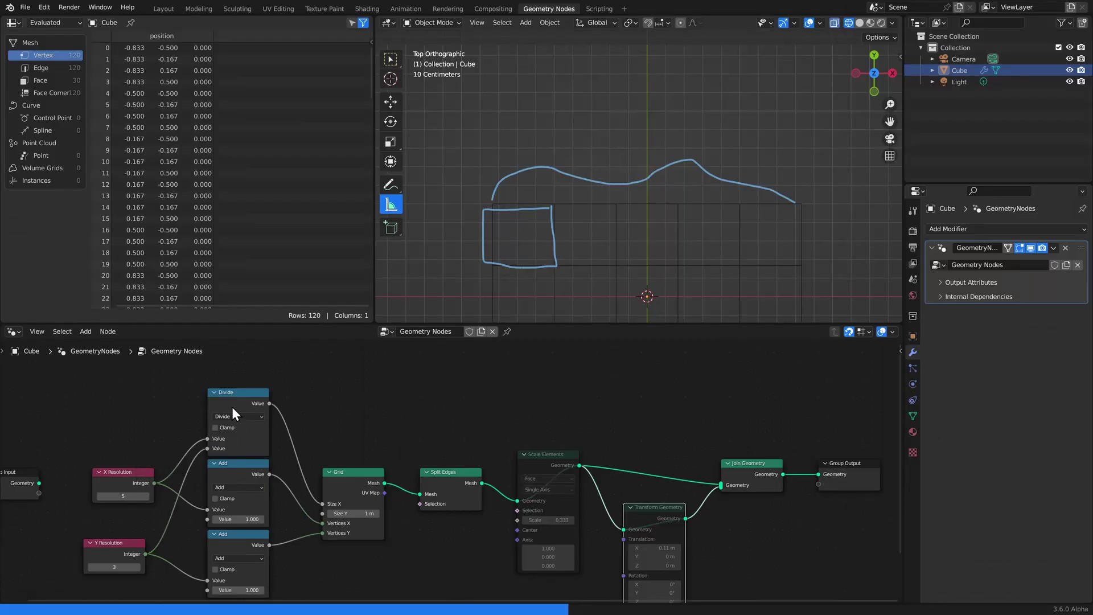
left_click(231, 406)
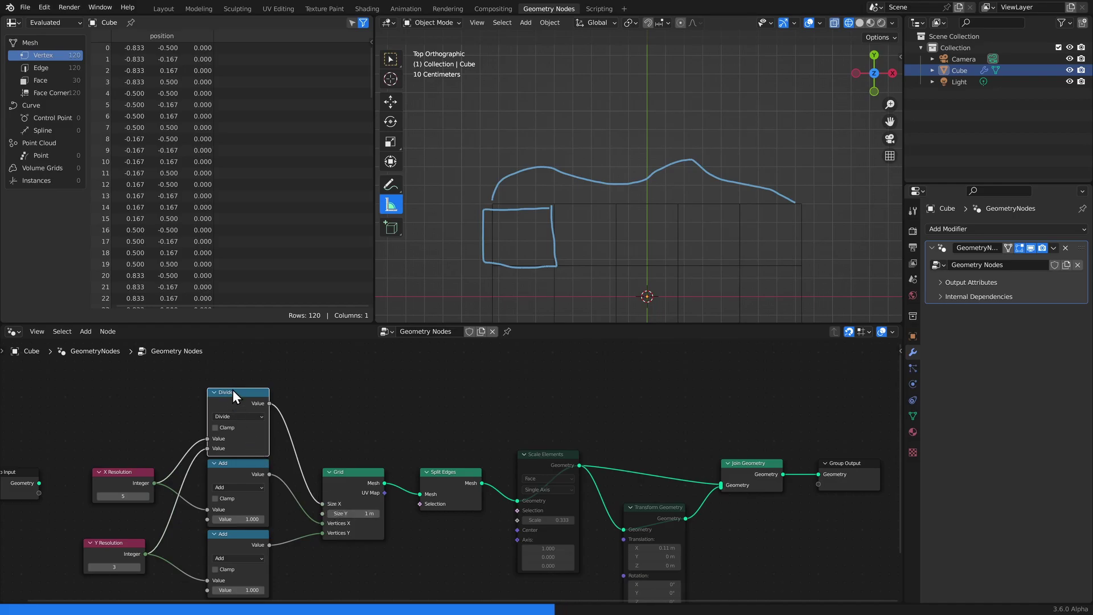
middle_click_drag(234, 414, 255, 411)
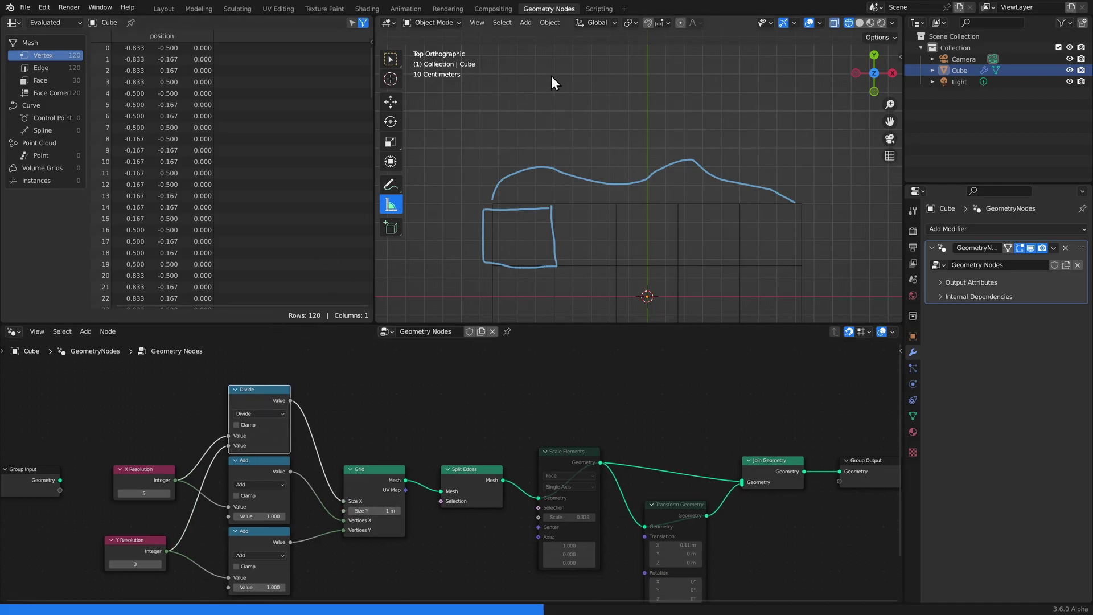
mouse_move(537, 102)
left_mouse_down()
mouse_move(576, 98)
mouse_move(562, 136)
left_mouse_up()
middle_click_drag(582, 140, 575, 133, "shift")
mouse_move(487, 198)
left_mouse_down()
mouse_move(550, 199)
mouse_move(489, 202)
left_mouse_up()
middle_click_drag(531, 136, 525, 155, "shift")
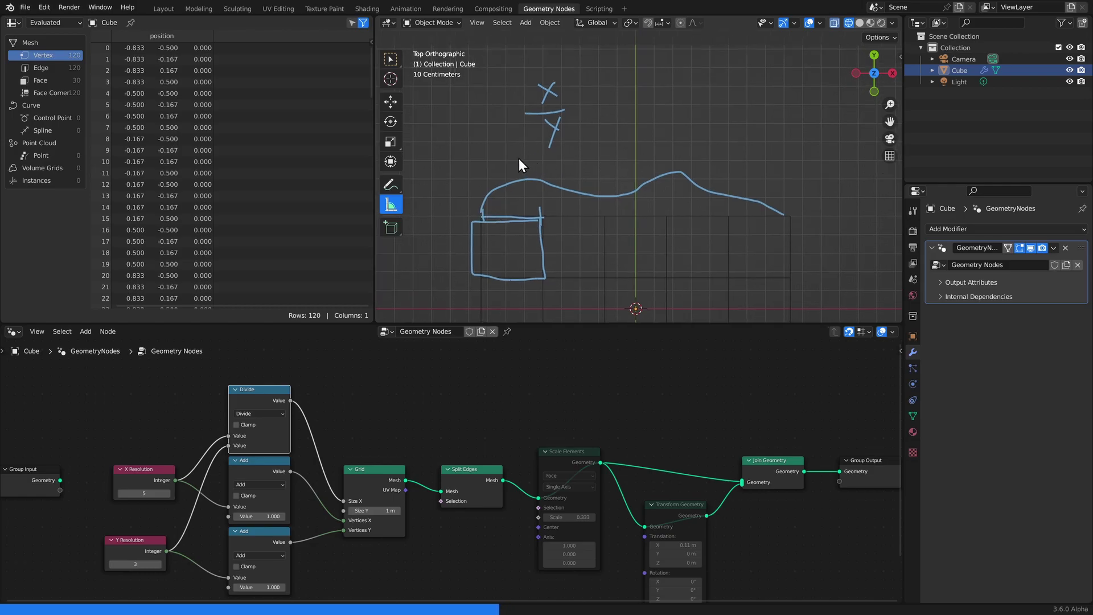
Extend the annotated fraction by dividing it by X, strike out both Xs and write = 1/Y beside it
left_click_drag(517, 158, 606, 151)
left_click_drag(567, 162, 560, 172)
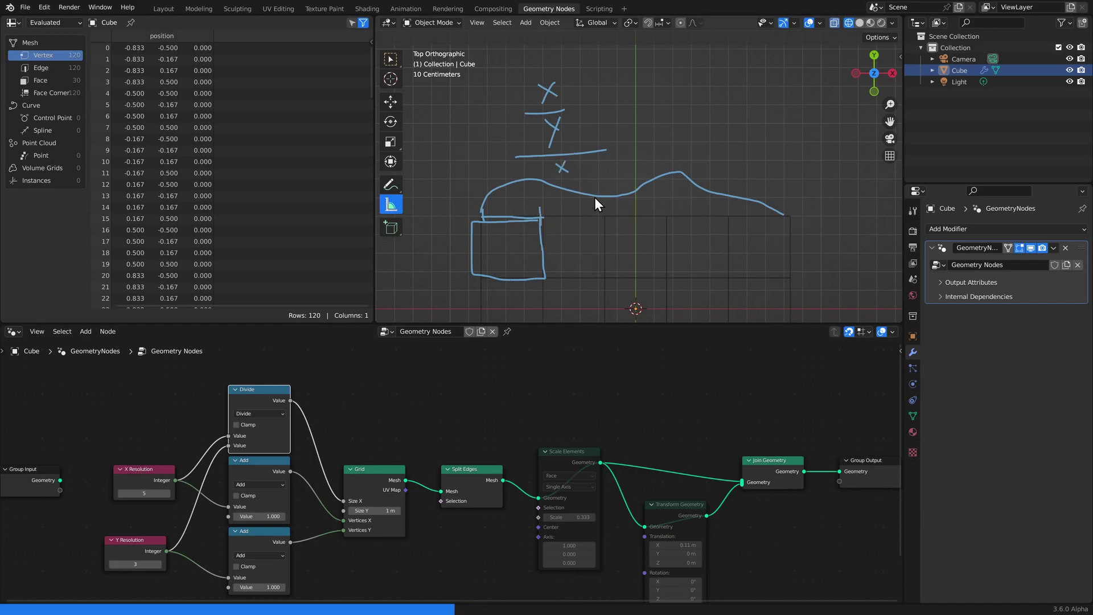
middle_click_drag(595, 197, 601, 230, "shift")
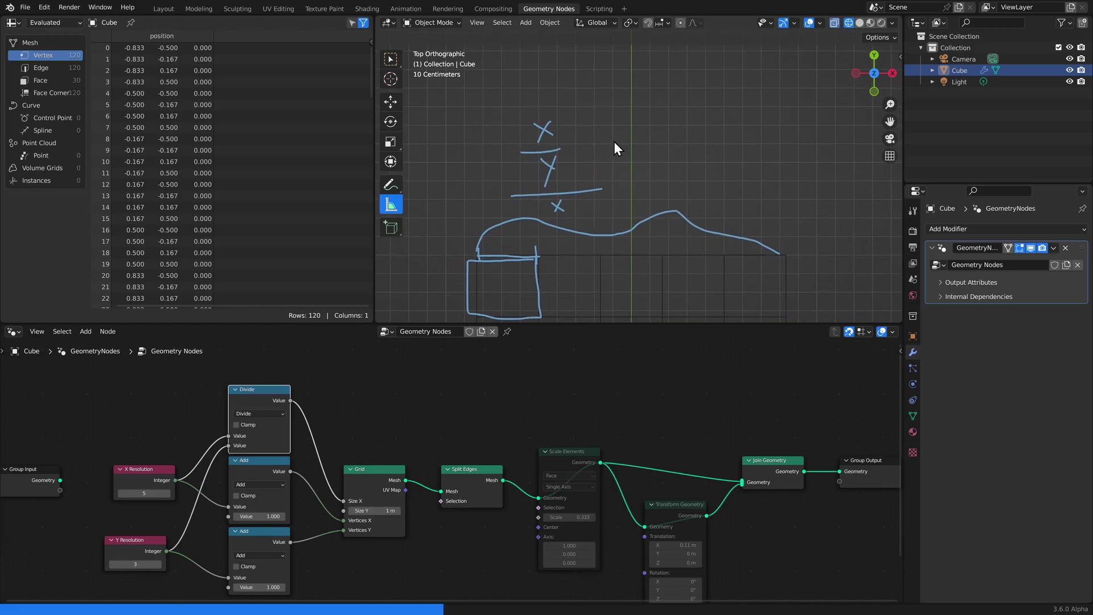
left_click_drag(606, 154, 620, 153)
left_click_drag(533, 139, 568, 112)
left_click_drag(547, 210, 577, 201)
left_click_drag(634, 140, 661, 133)
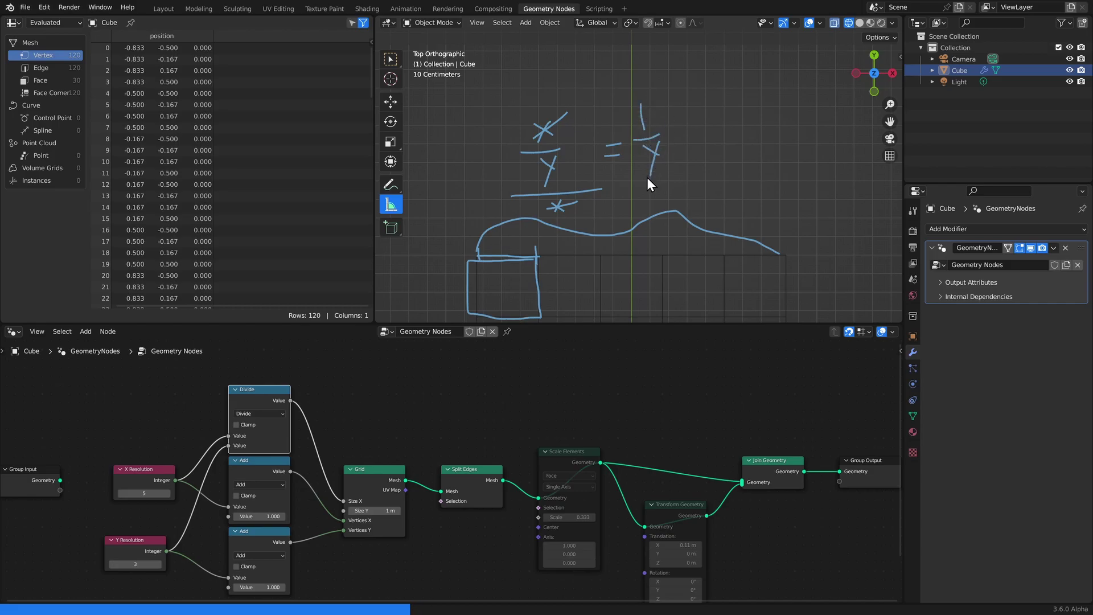
Mark one third of the upper-left cell's width and add a 3 to the annotated denominator to make it 1/3Y
middle_click_drag(612, 234, 606, 217, "shift")
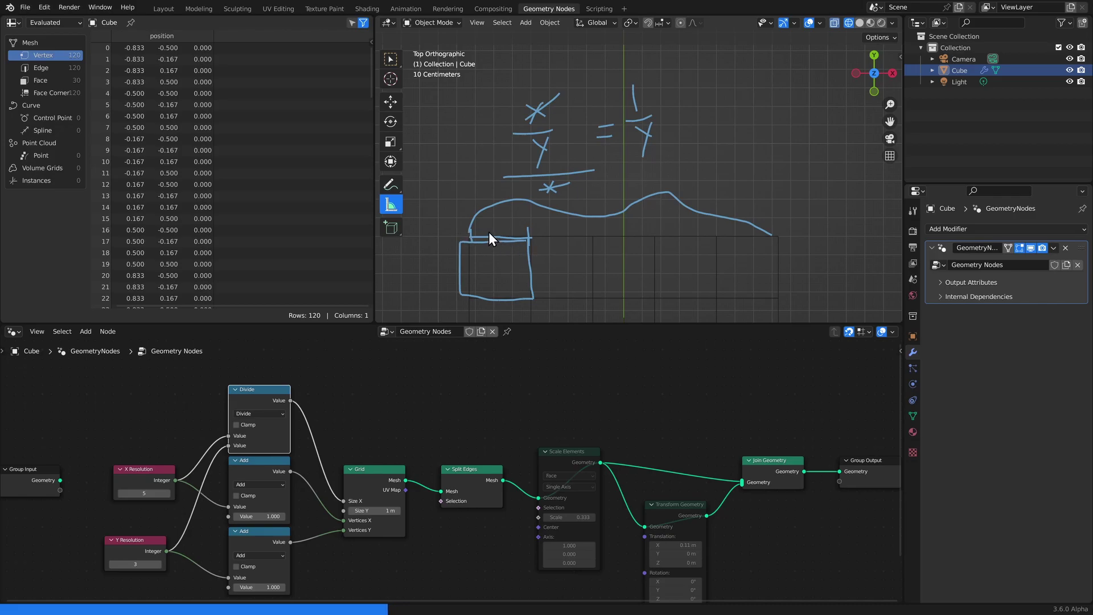
left_click_drag(490, 228, 491, 242)
left_click_drag(627, 130, 640, 144)
Unmute Scale Elements and Transform Geometry, and annotate a box around the 1/3Y formula
middle_click_drag(502, 525, 475, 445)
left_click(538, 380)
key("m")
left_click(640, 432)
key("m")
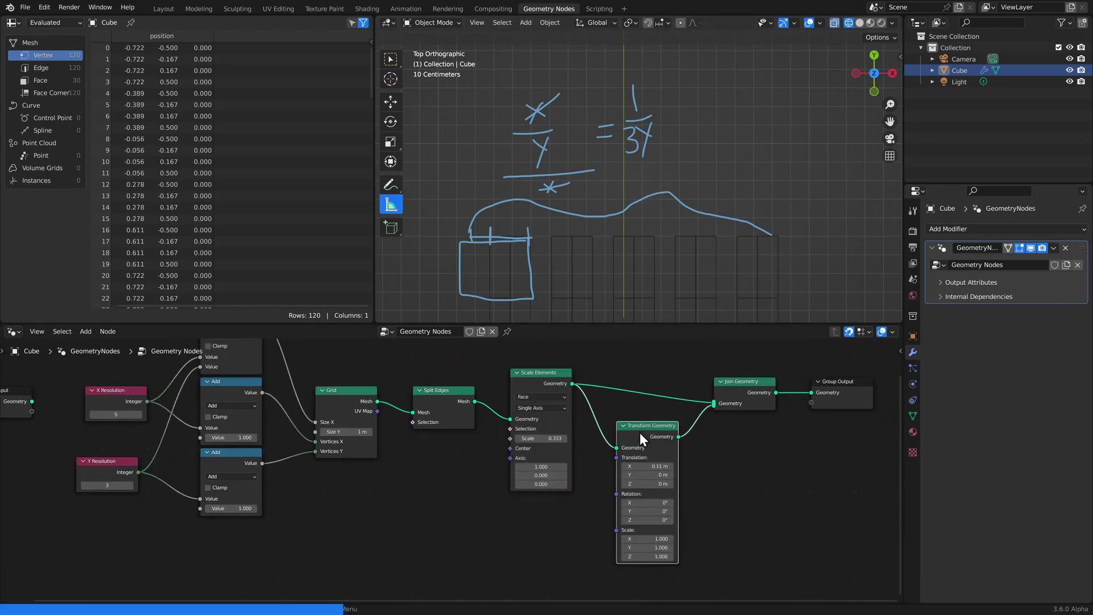
middle_click_drag(530, 503, 529, 480)
mouse_move(608, 82)
left_mouse_down()
mouse_move(656, 93)
mouse_move(627, 159)
mouse_move(604, 84)
left_mouse_up()
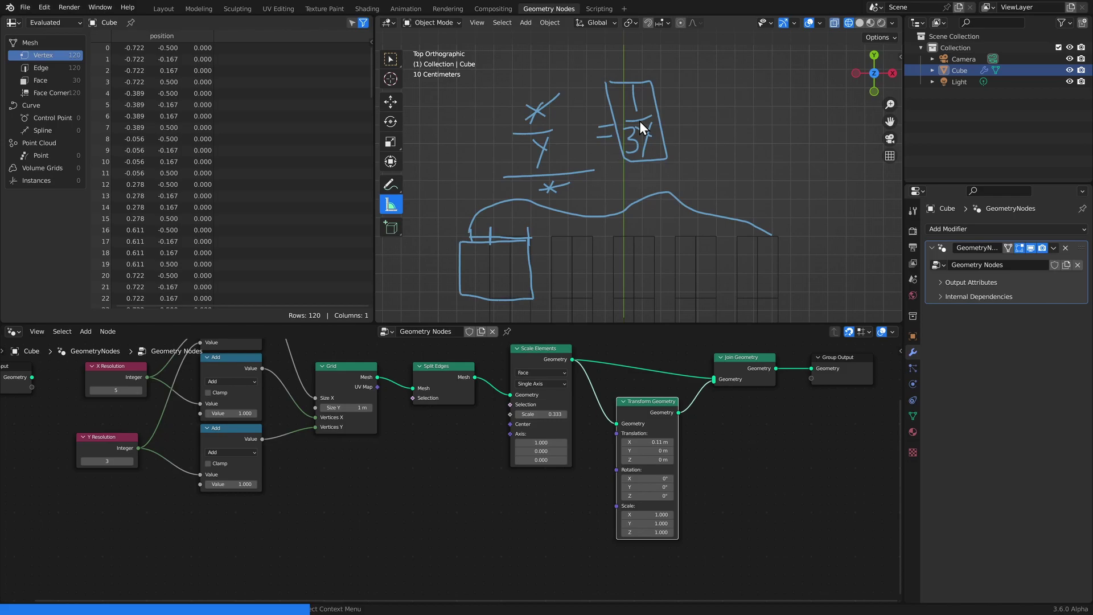
Duplicate an Add math node, place it below the Grid node and set its operation to Divide
left_click(344, 515)
middle_click_drag(344, 514, 378, 537)
left_click(275, 398)
key("shift+d")
left_click(442, 515)
middle_click_drag(442, 514, 486, 510)
scroll(485, 507, "up", 1)
left_click(483, 501)
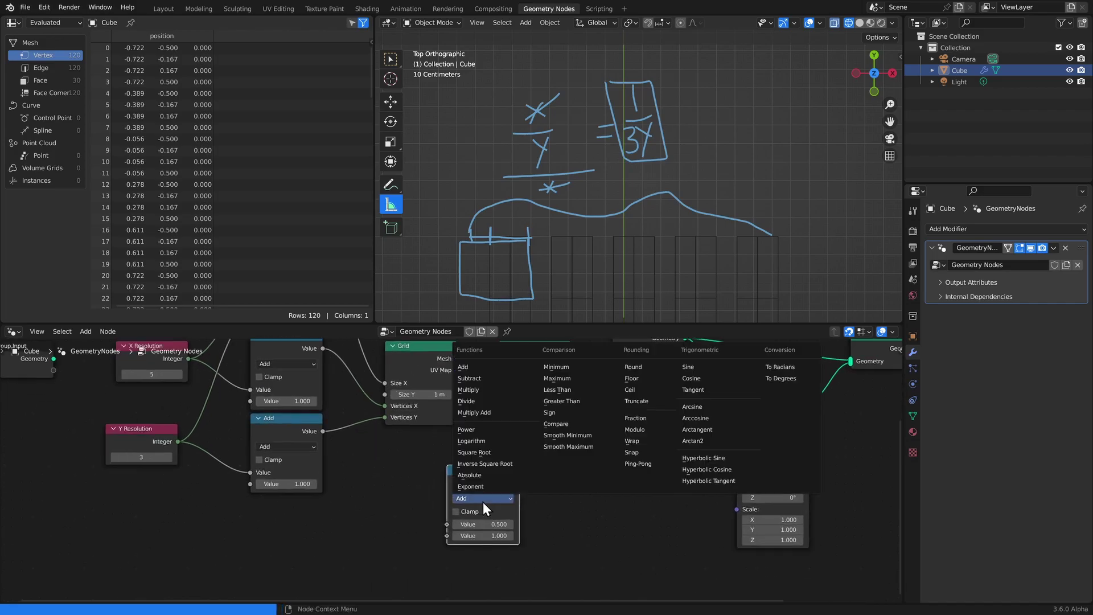
left_click(466, 392)
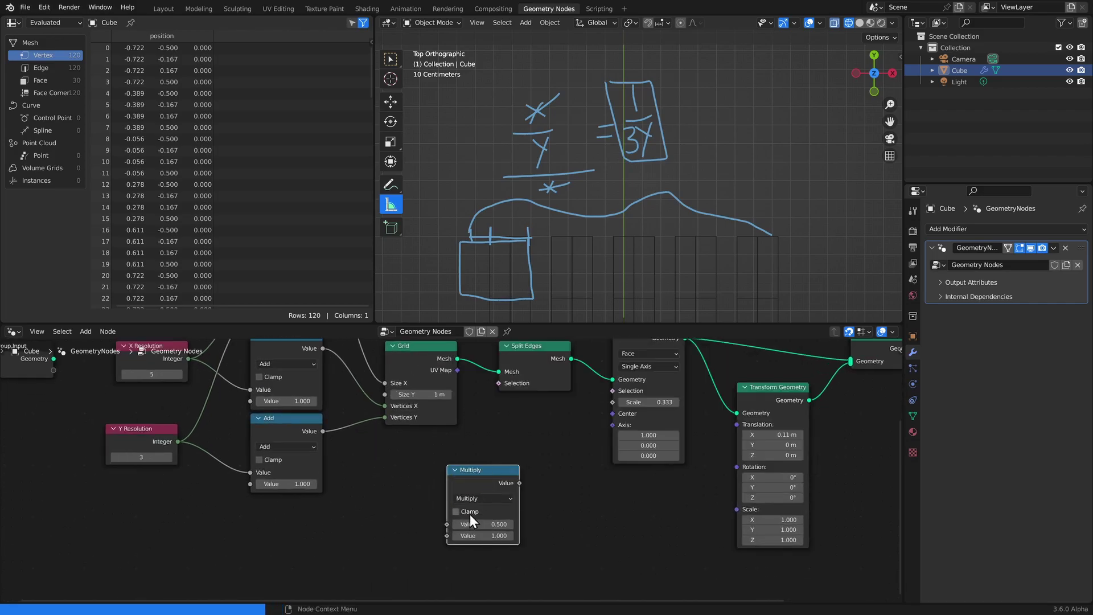
left_click(476, 498)
left_click(473, 402)
Set the new Divide node's first value to 1/3 and link Y Resolution to its second value
left_click(471, 524)
type("1/3")
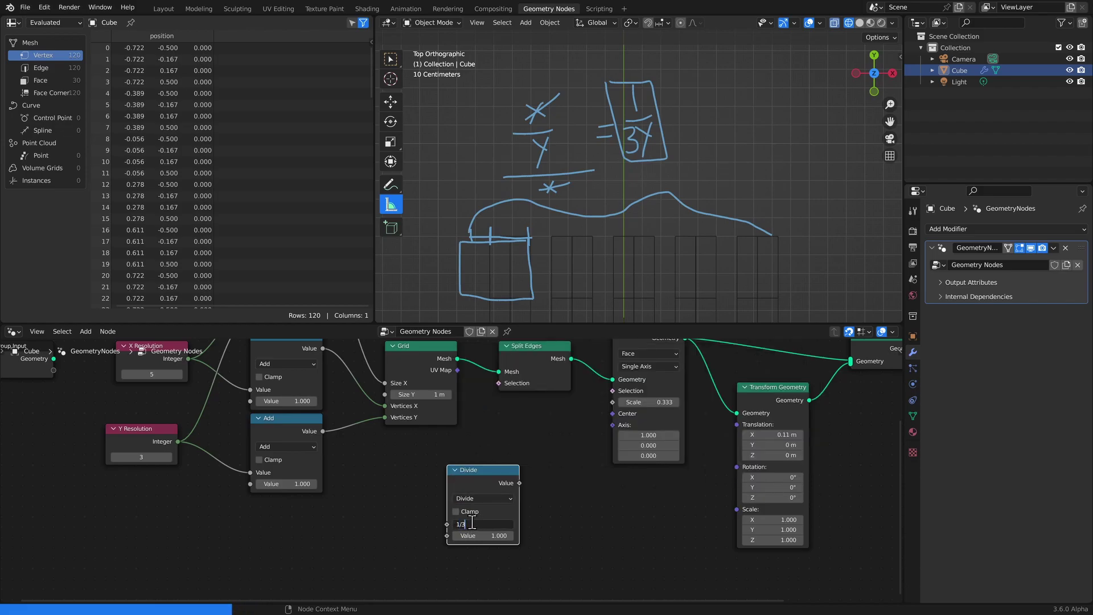
key("Return")
scroll(418, 512, "down", 1)
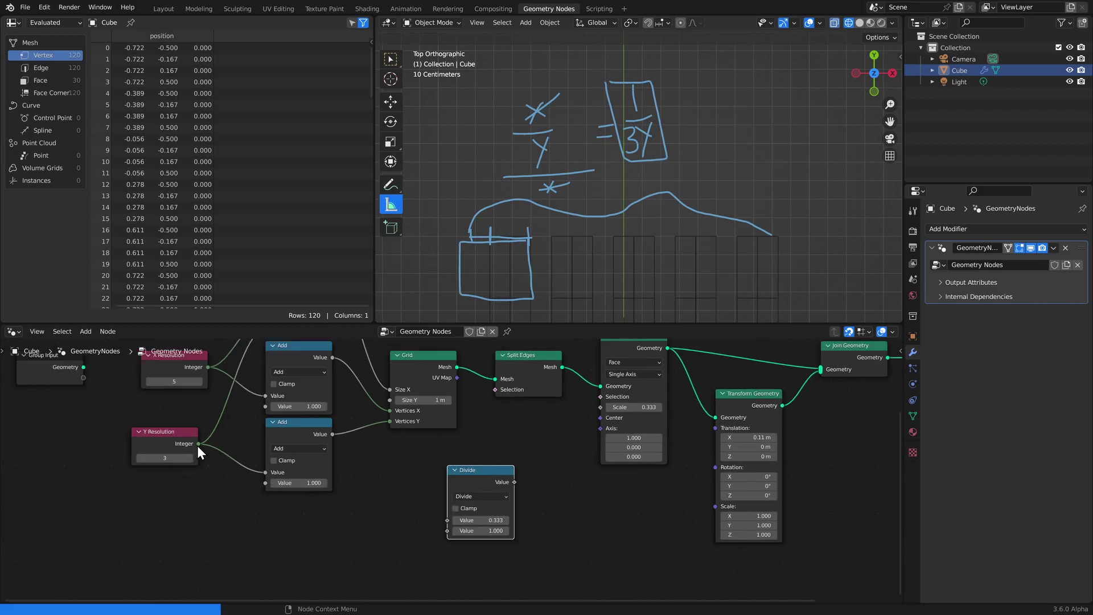
left_click_drag(198, 443, 447, 533)
Add a Combine XYZ node beside the new Divide node
middle_click_drag(578, 492, 505, 495)
left_click(482, 536)
key("shift+a")
left_click(482, 536)
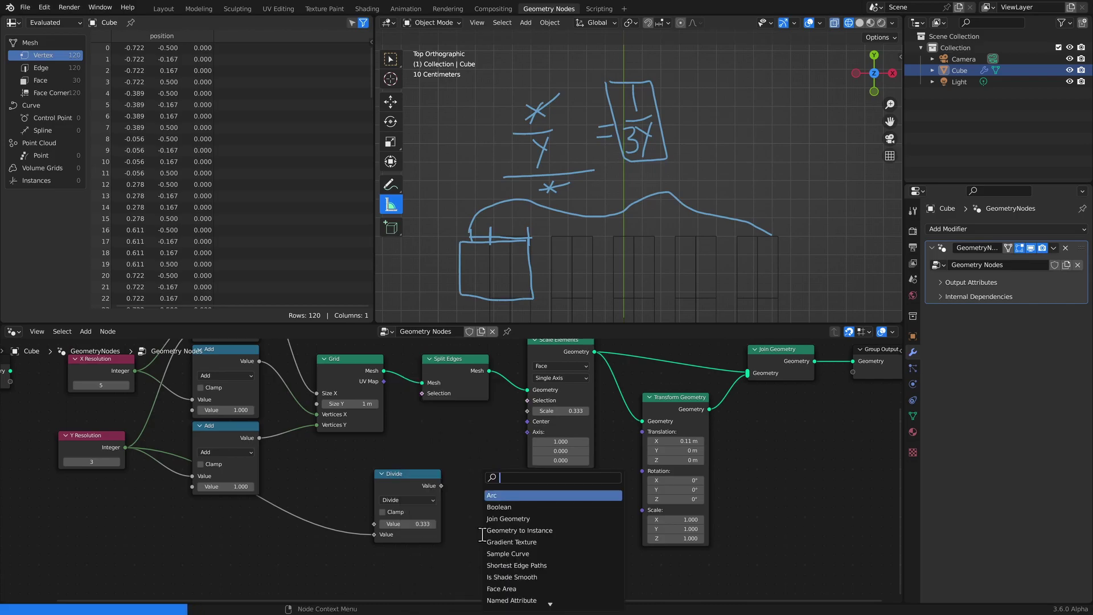
type("com")
key("Down")
key("Return")
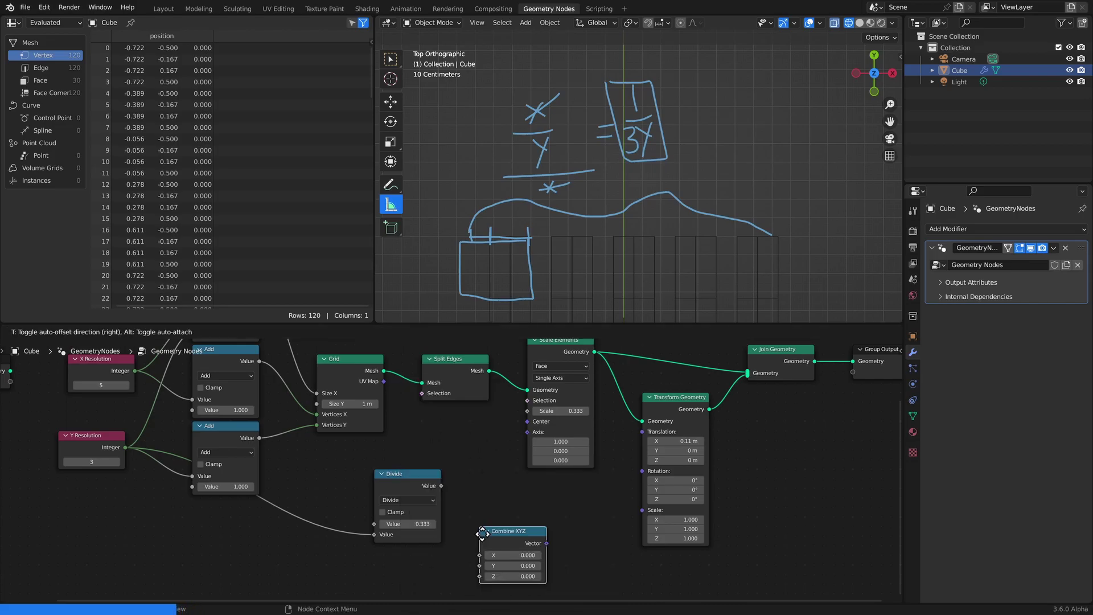
left_click(492, 495)
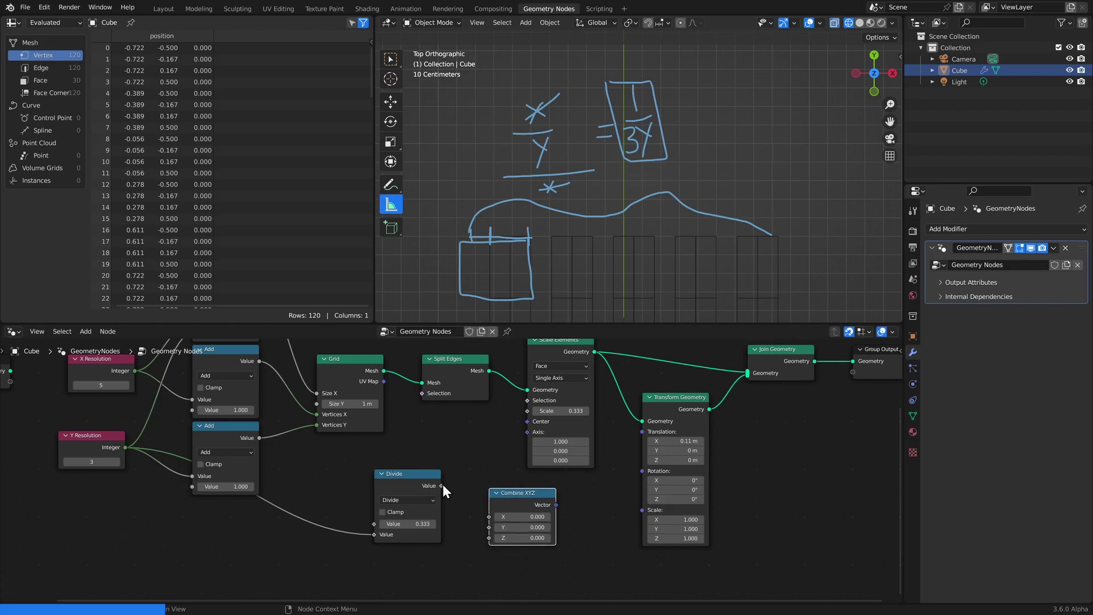
Link the Divide result to Combine XYZ's X and its vector to the Transform Geometry's Translation
left_click_drag(442, 485, 446, 484)
left_click_drag(487, 517, 488, 516)
left_click_drag(555, 506, 643, 433)
middle_click_drag(618, 272, 651, 186, "shift")
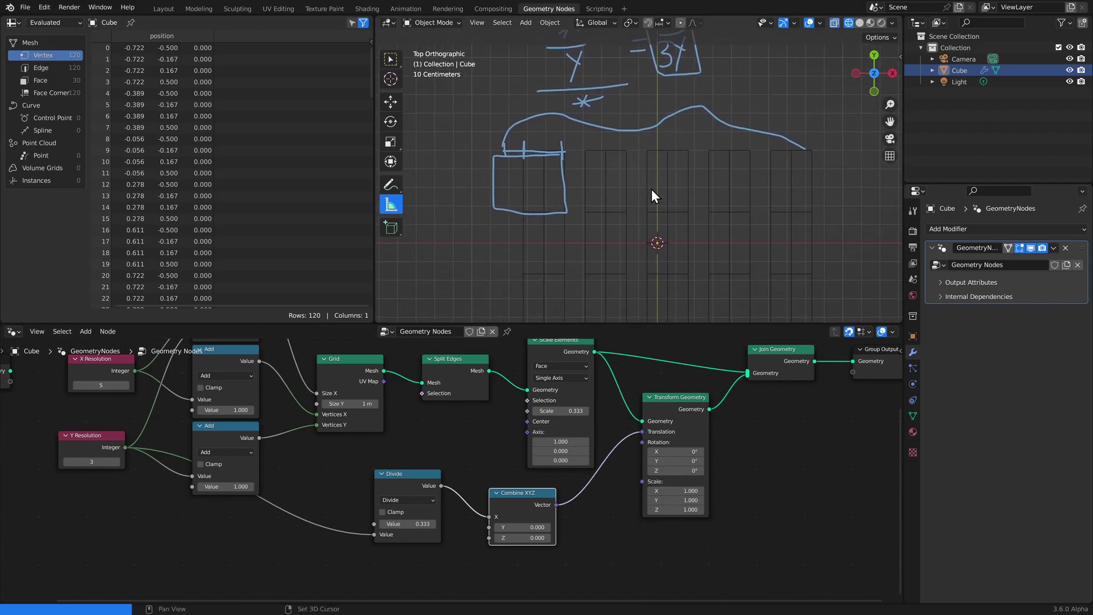
scroll(641, 173, "up", 9)
mouse_move(550, 172)
middle_mouse_down("shift")
mouse_move(568, 152)
mouse_move(641, 208)
middle_mouse_up("shift")
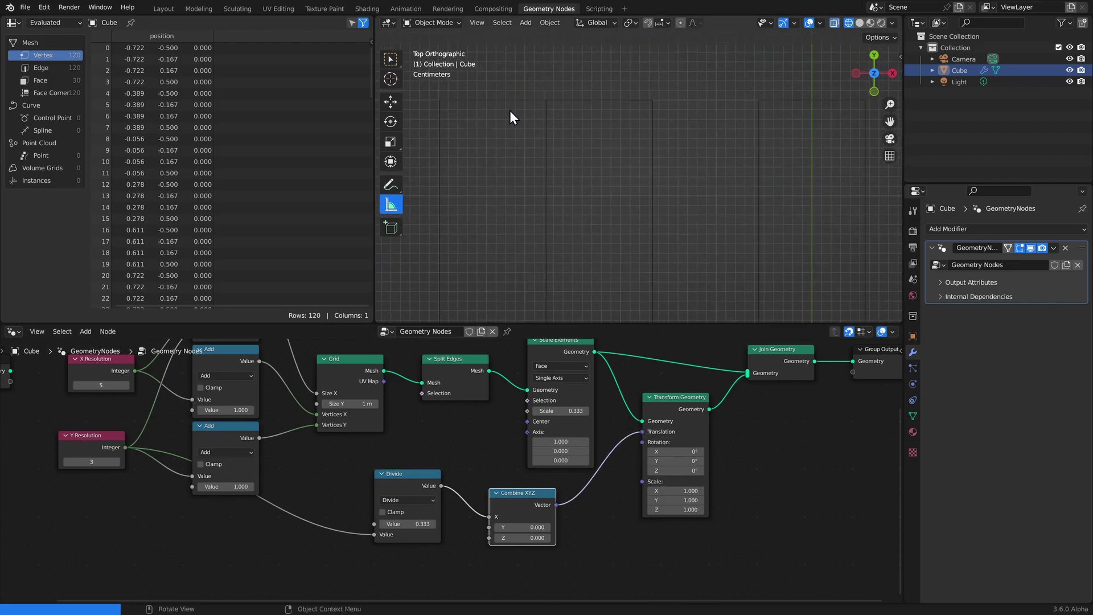
scroll(624, 166, "down", 5)
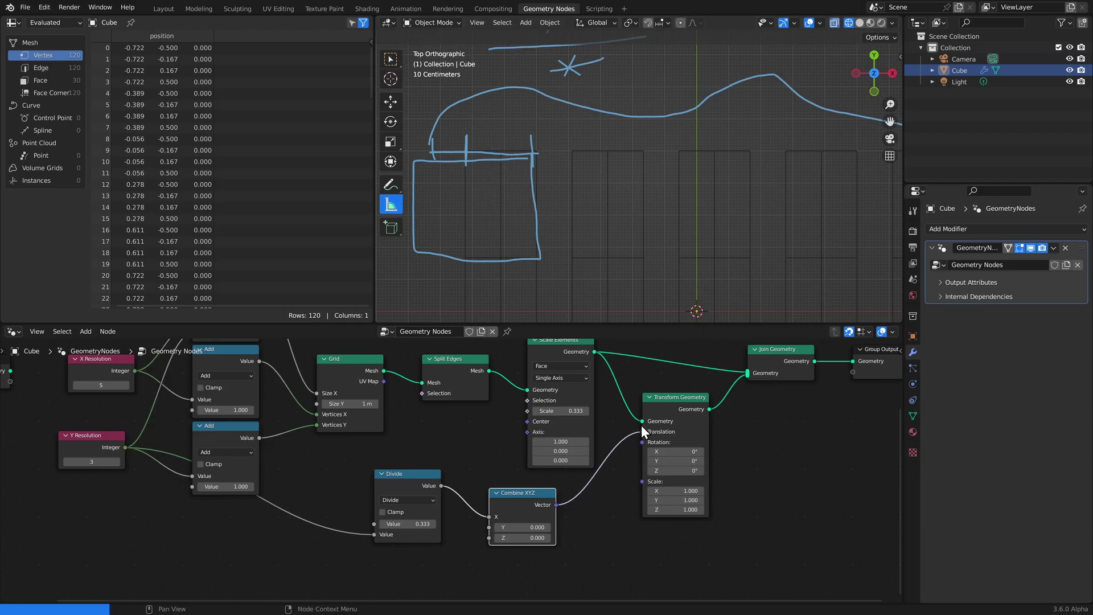
Move Join Geometry and Group Output away to make room and place a duplicate of the Transform Geometry node
middle_click_drag(752, 440, 675, 457)
left_click_drag(633, 436, 778, 386)
left_click_drag(662, 376, 767, 357)
key("shift+d")
left_click(658, 462)
middle_click_drag(685, 465, 650, 426)
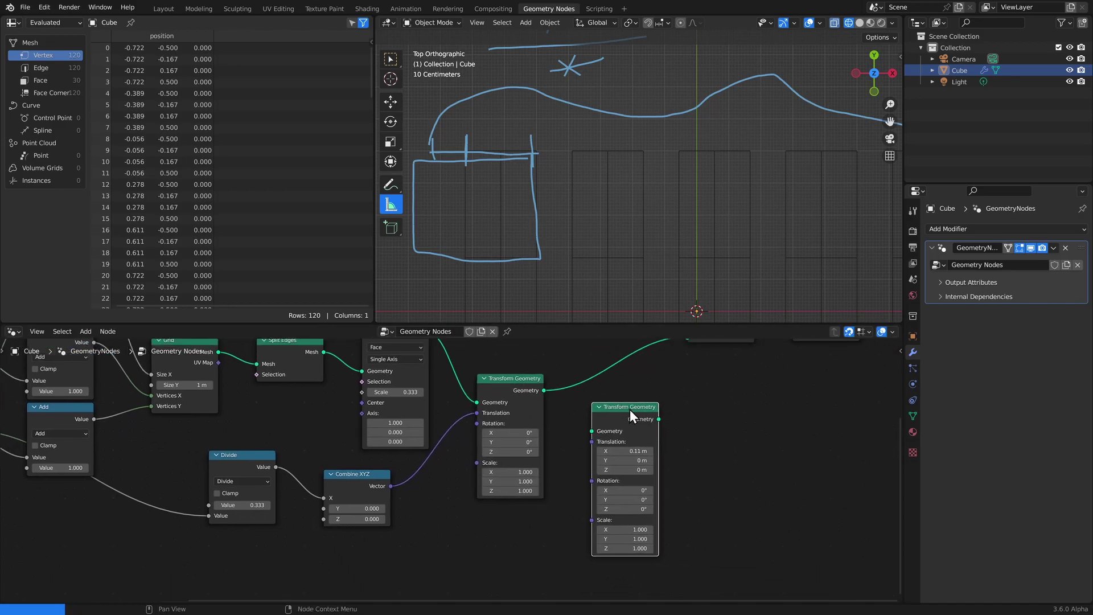
Route the first Transform Geometry through the duplicate into Join Geometry, with the Combine XYZ vector linked to the duplicate's Translation
middle_click_drag(579, 415, 551, 447)
left_click_drag(514, 422, 655, 373)
middle_click_drag(330, 524, 361, 477)
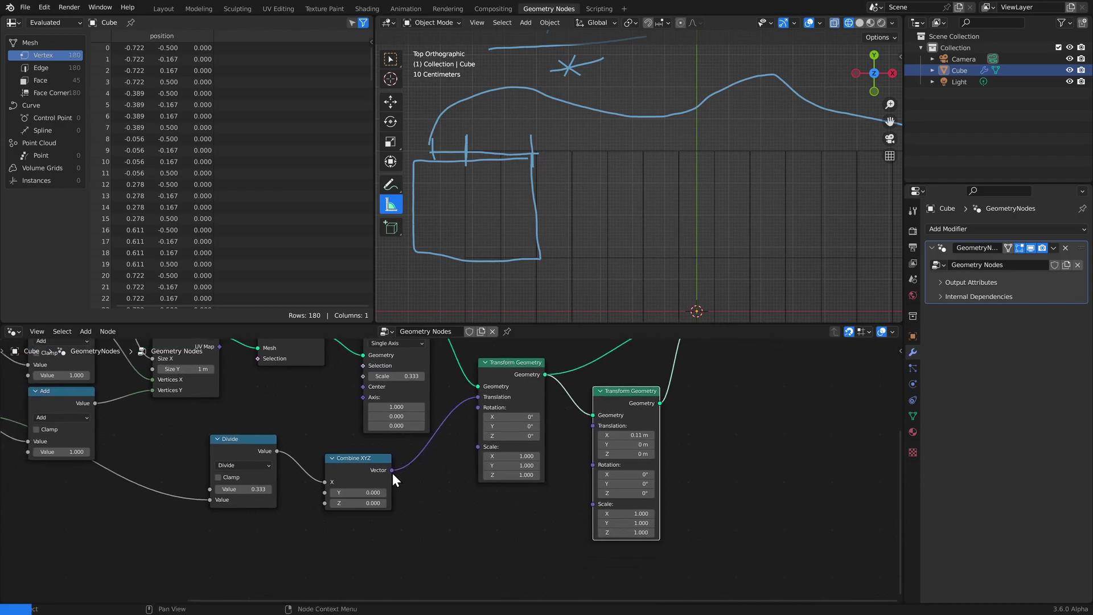
left_click_drag(393, 471, 593, 427)
middle_click_drag(593, 427, 510, 489)
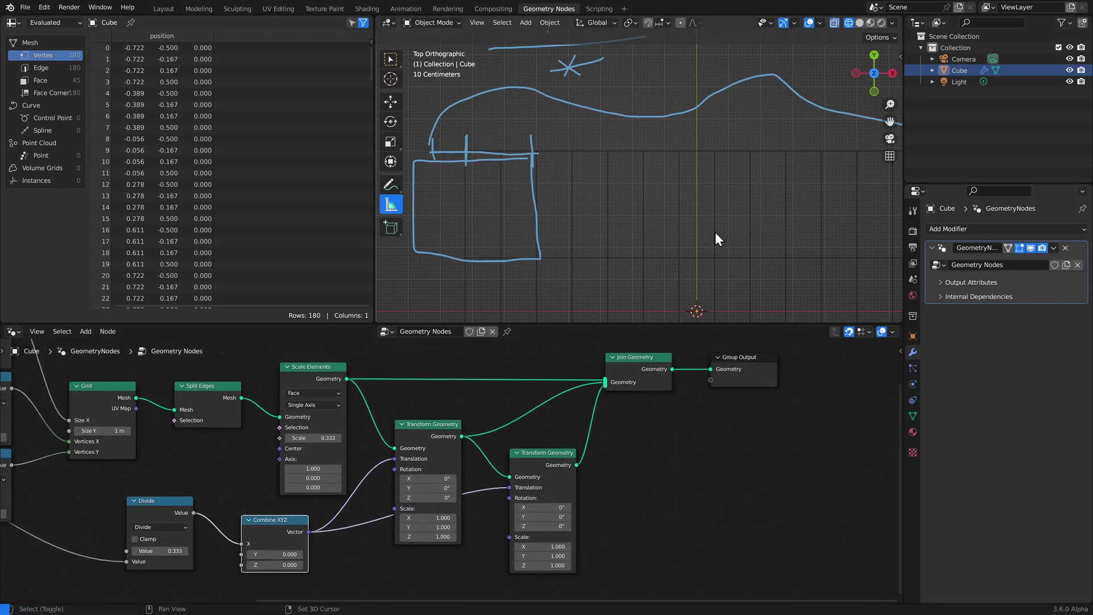
Erase all the annotation strokes around the grid in the viewport
scroll(614, 161, "down", 5)
mouse_move(715, 231)
middle_mouse_down("shift")
mouse_move(614, 162)
mouse_move(604, 212)
middle_mouse_up("shift")
scroll(613, 162, "up", 1)
scroll(519, 505, "down", 5)
mouse_move(751, 181)
right_mouse_down()
mouse_move(544, 158)
mouse_move(471, 196)
mouse_move(615, 114)
right_mouse_up()
Add an Image node below the transform nodes and load the "Two Cats On Top" image into it
middle_click_drag(594, 517, 671, 484)
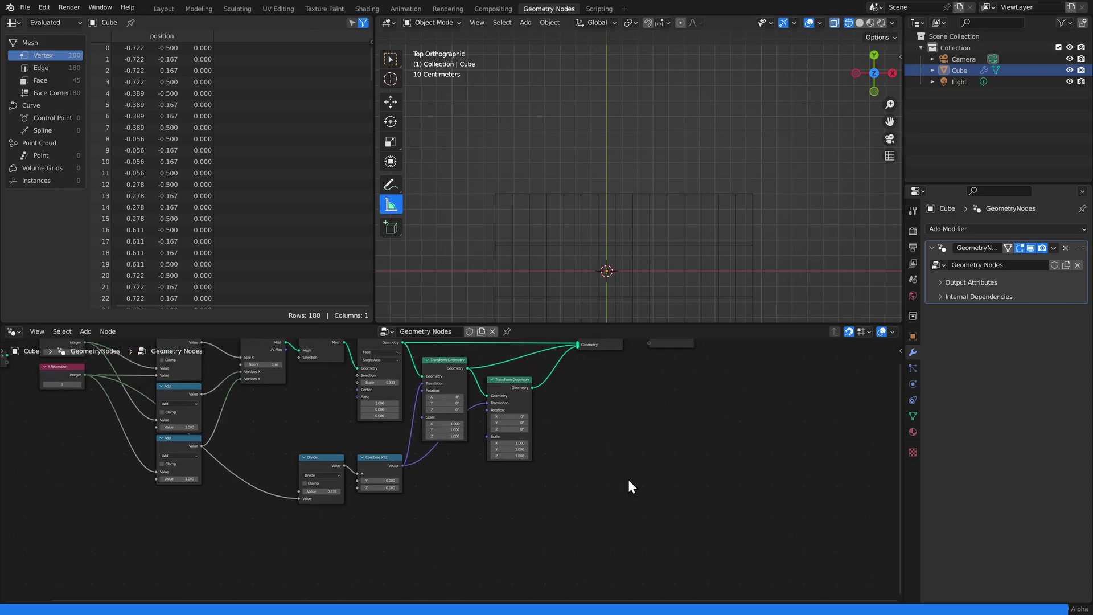
key("shift+a")
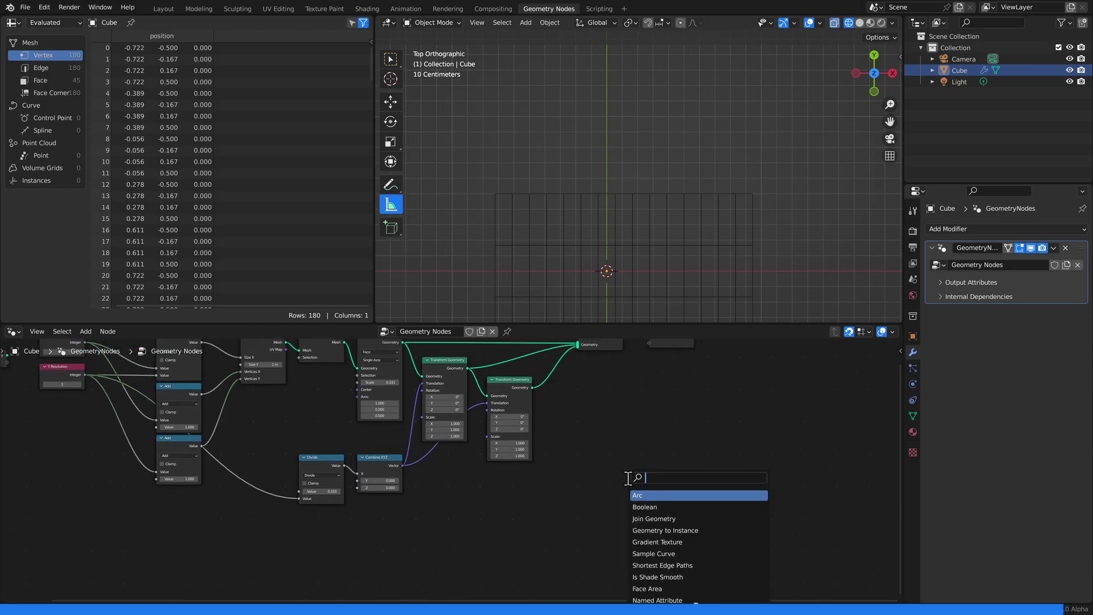
type("ima")
key("Return")
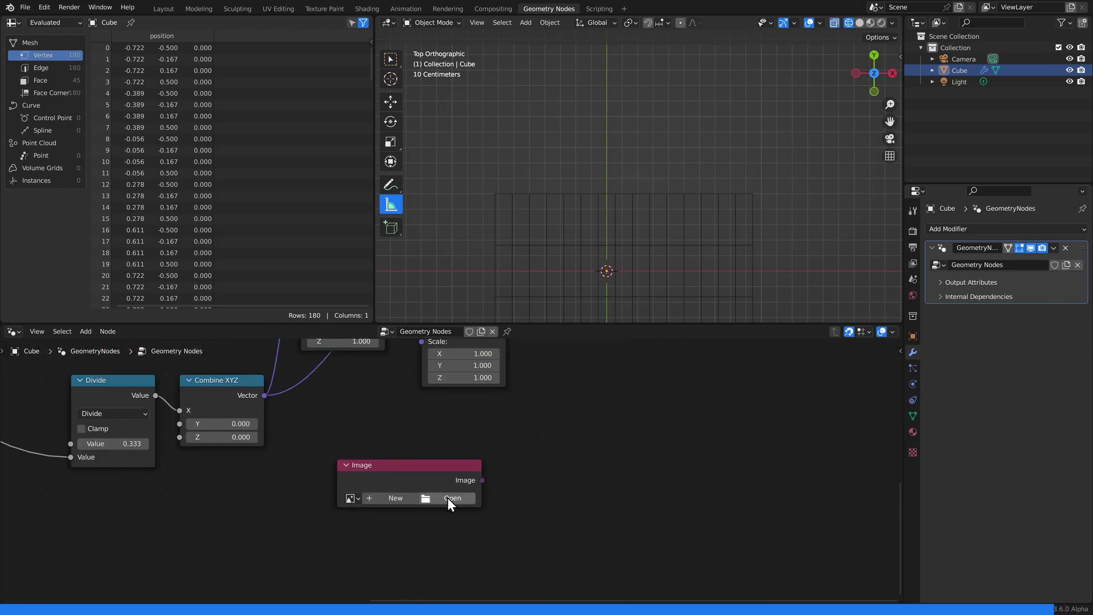
left_click(447, 498)
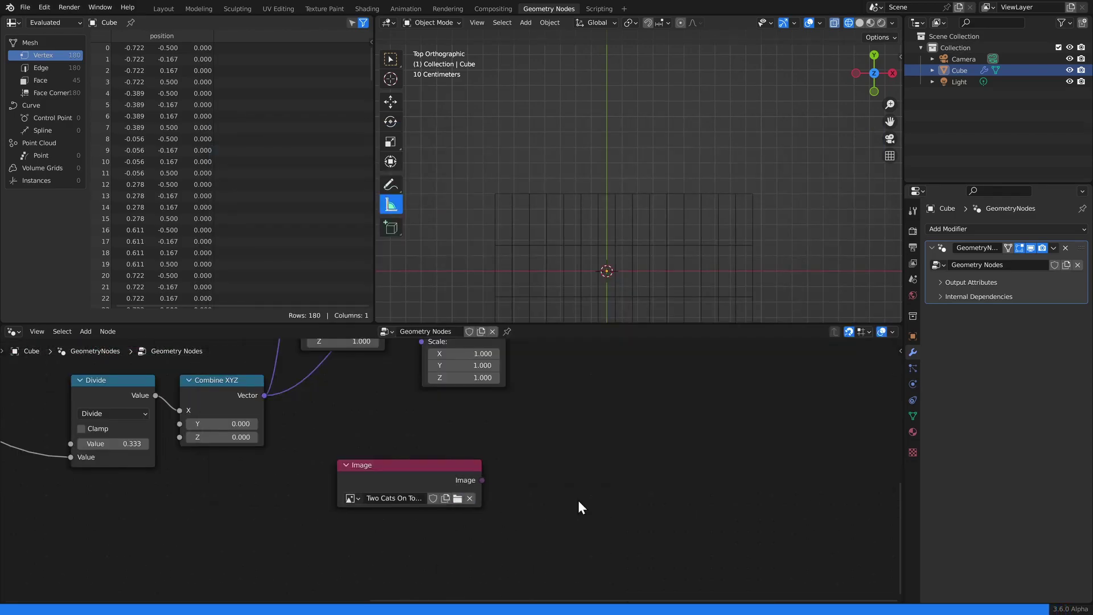
Add the Image Offset group node and link the Image node's output to its Image input
key("shift+a")
type("im")
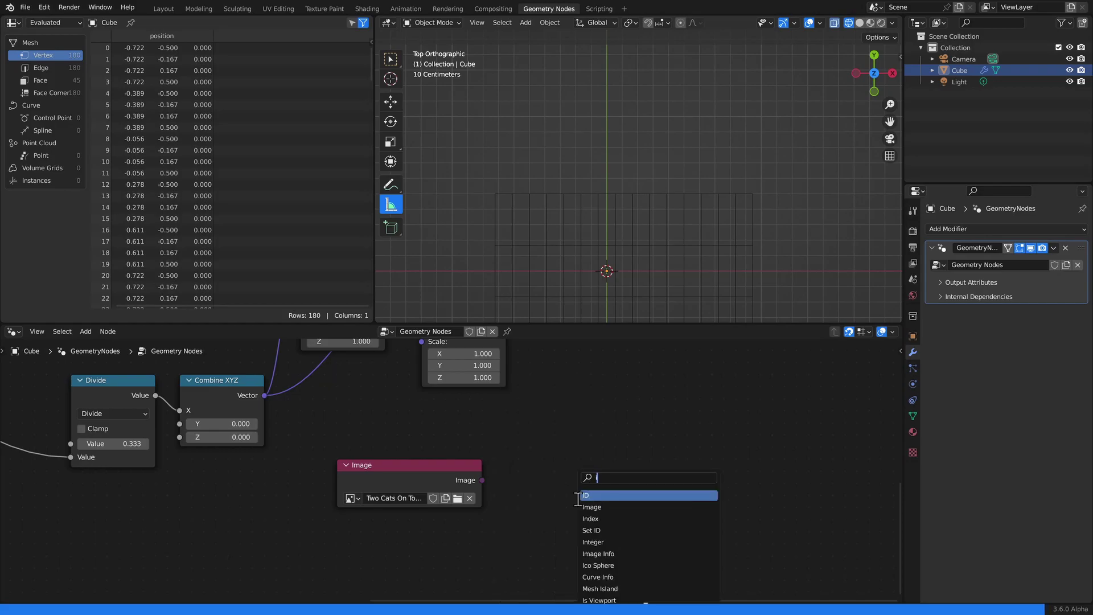
key("Down")
key("Down")
key("Return")
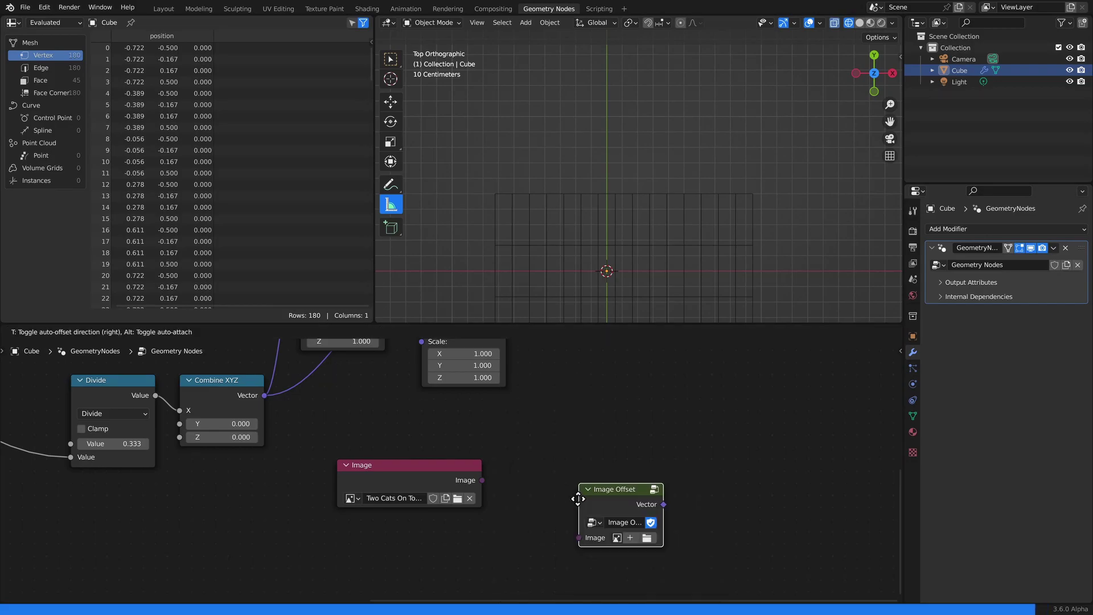
left_click(565, 475)
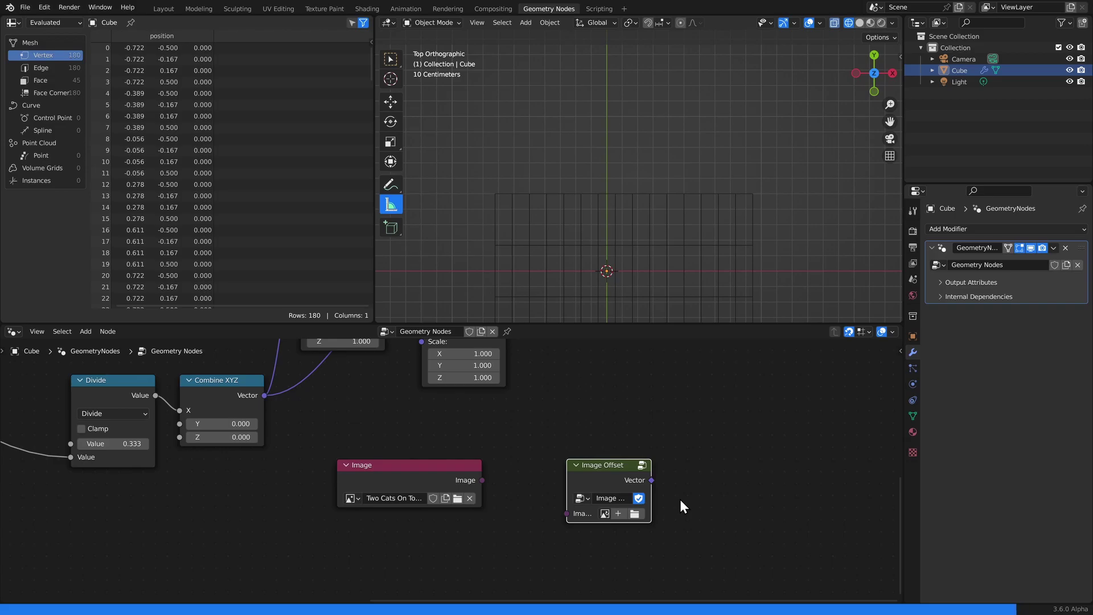
left_click_drag(482, 480, 483, 480)
left_click_drag(483, 480, 567, 514)
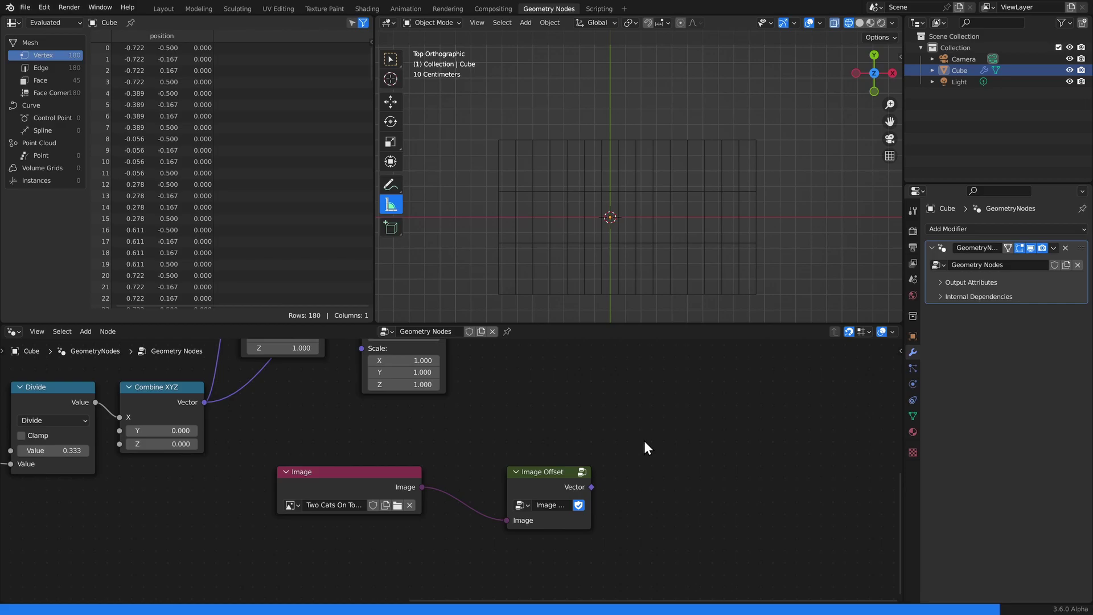
scroll(645, 448, "down", 1)
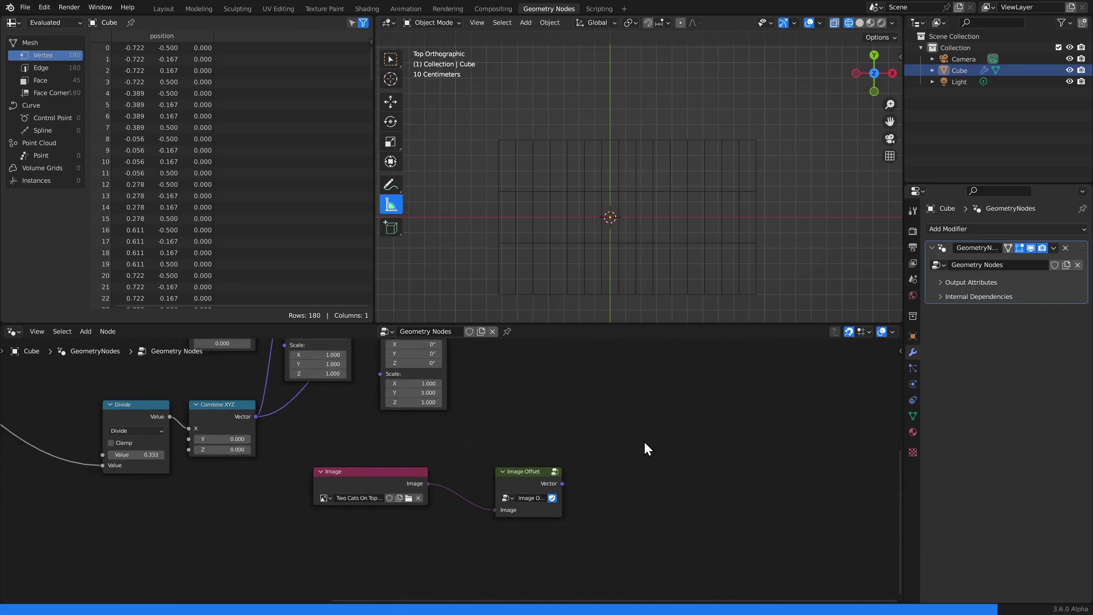
Open the Image Offset group for editing and move the Position, lower vector Divide and Add nodes beneath the Combine XYZ link
left_click(536, 484)
key("Tab")
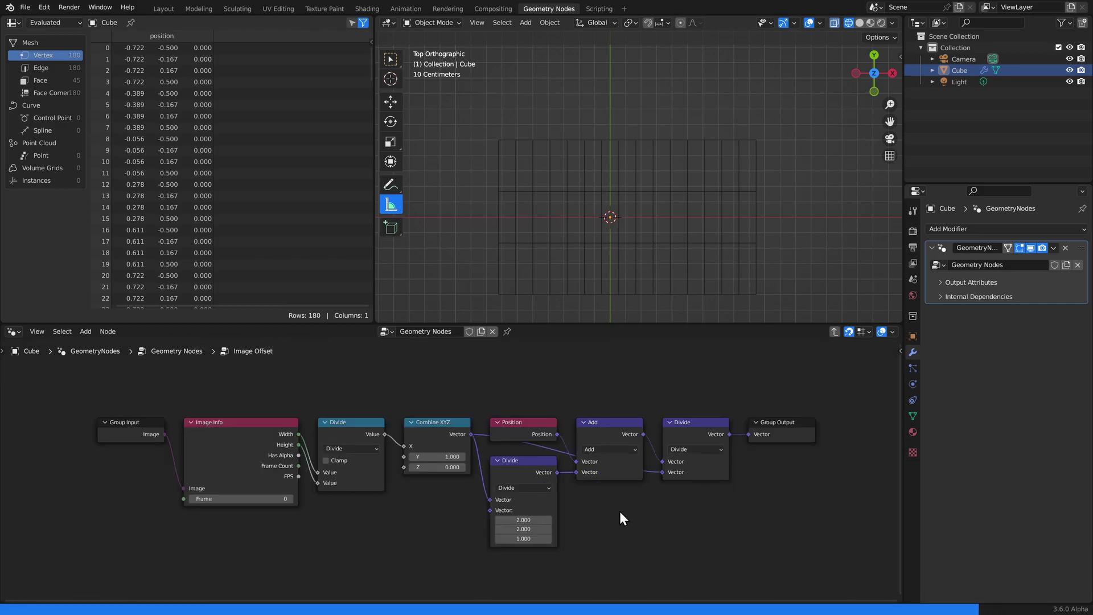
left_click(634, 513)
middle_click_drag(633, 514, 632, 473)
left_click_drag(530, 356, 525, 480)
left_click(450, 466)
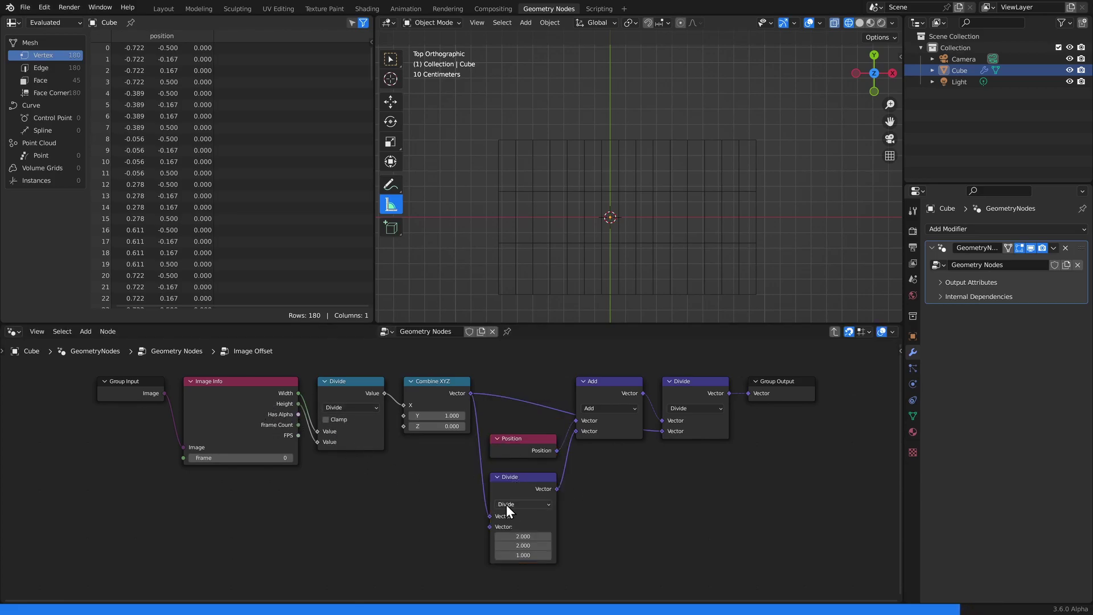
left_click_drag(604, 396, 605, 454)
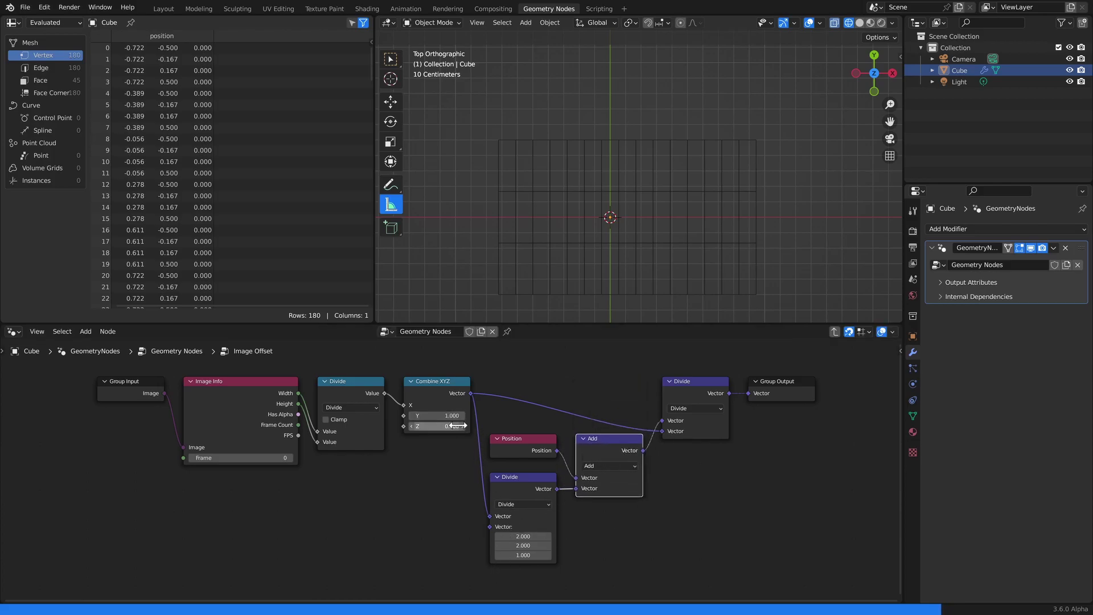
Copy the Image Offset group's nodes from Image Info to the final Divide, and paste them below the Image node in the main tree
scroll(449, 435, "up", 3)
mouse_move(415, 441)
middle_mouse_down()
mouse_move(481, 463)
mouse_move(414, 459)
middle_mouse_up()
scroll(319, 430, "down", 2)
left_click(209, 398)
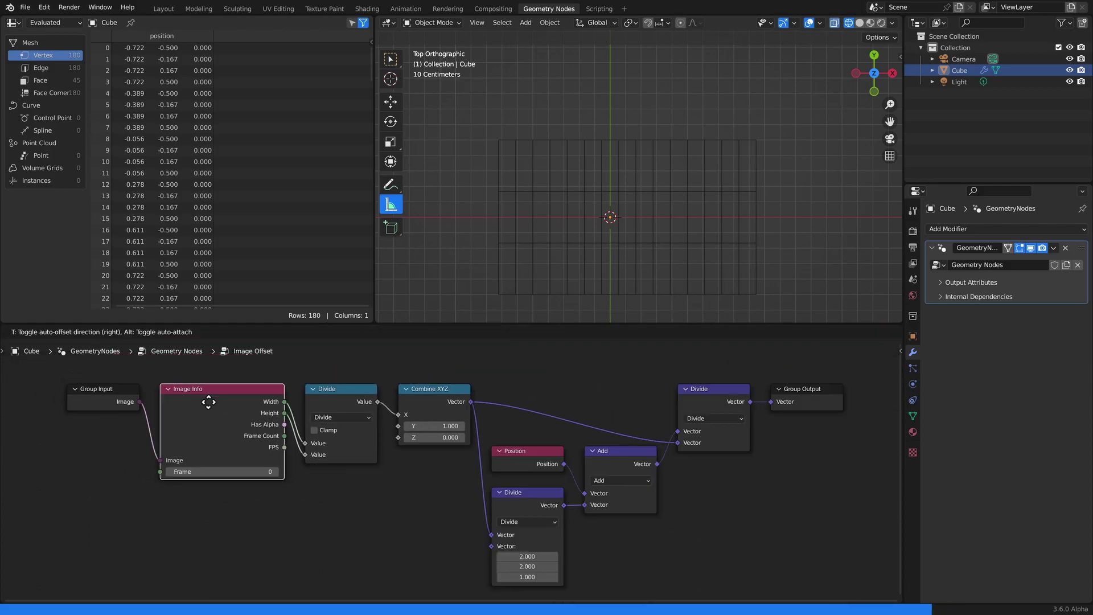
scroll(218, 403, "down", 1)
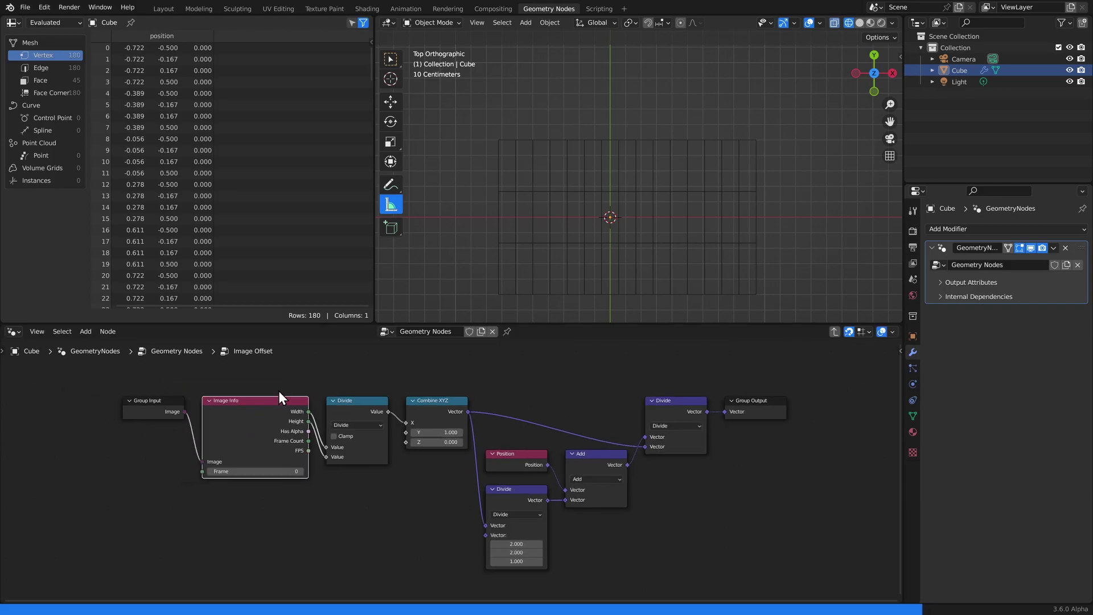
left_click_drag(260, 374, 679, 572)
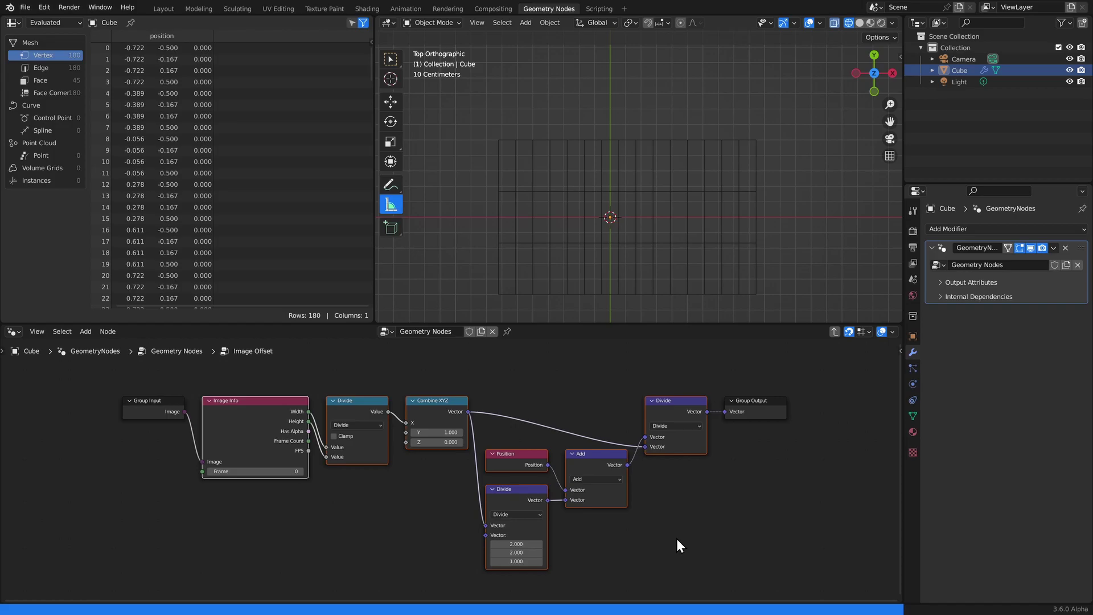
key("Tab")
middle_click_drag(705, 469, 589, 469)
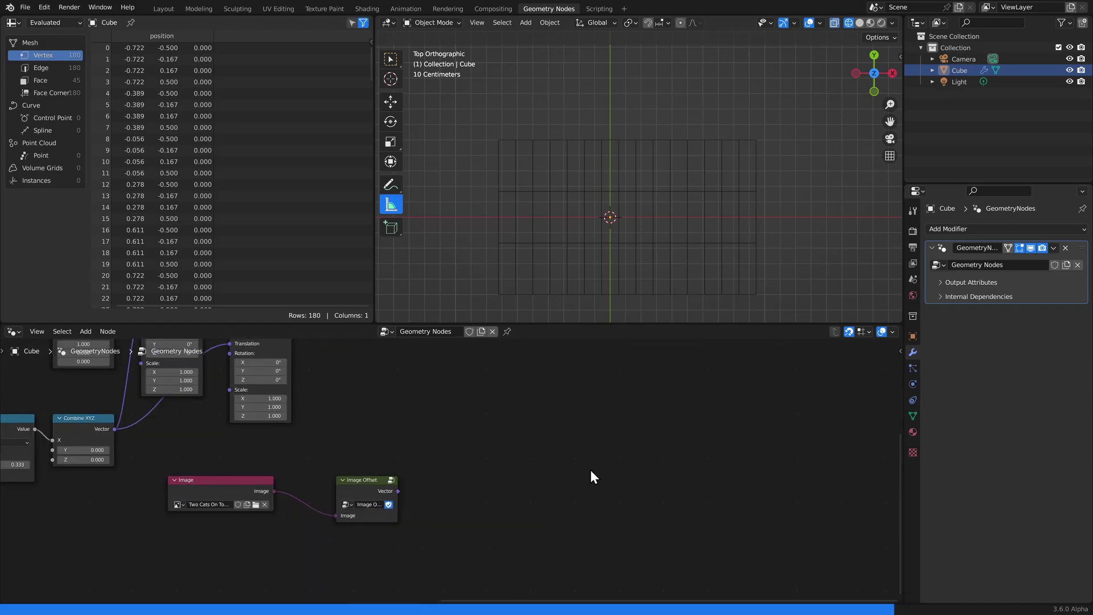
key("ctrl+v")
scroll(627, 469, "down", 3)
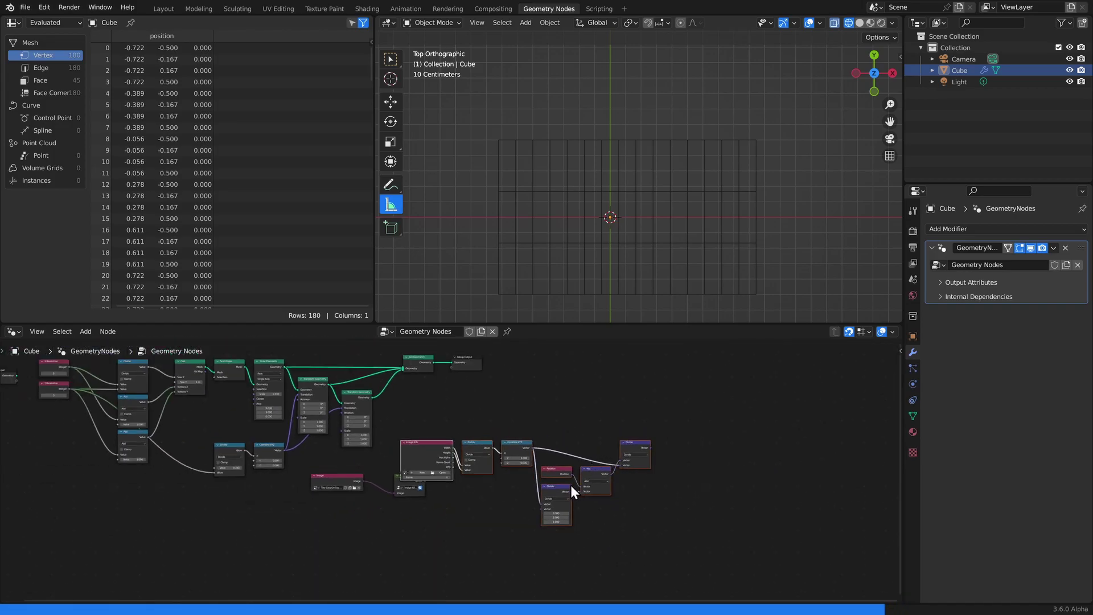
left_click_drag(558, 474, 434, 555)
Delete the Image Offset group node and move the Image node in front of the pasted Image Info node
scroll(439, 456, "up", 2)
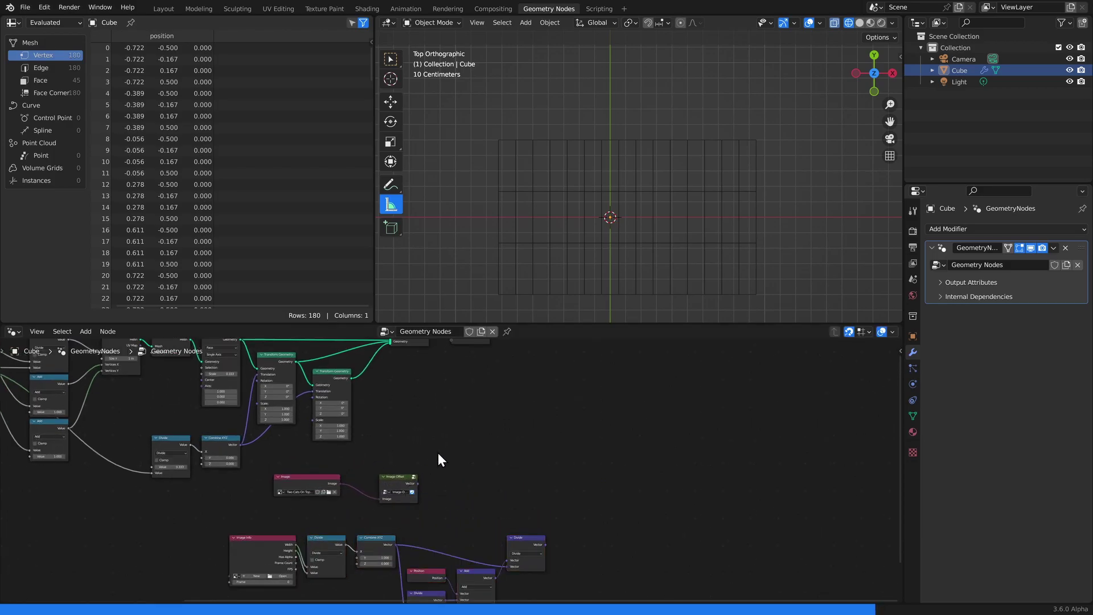
key("x")
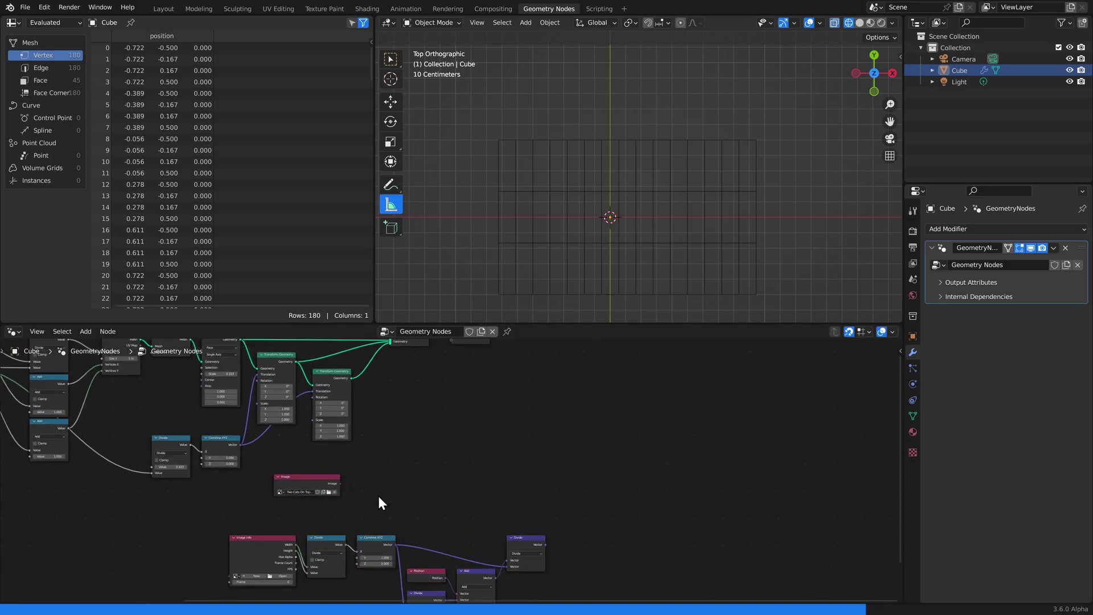
middle_click_drag(378, 497, 467, 393)
left_click_drag(395, 393, 229, 455)
middle_click_drag(738, 425, 628, 439)
Add an Image Texture node above and to the right of the final vector Divide node
left_click(627, 440)
key("shift+a")
type("imag")
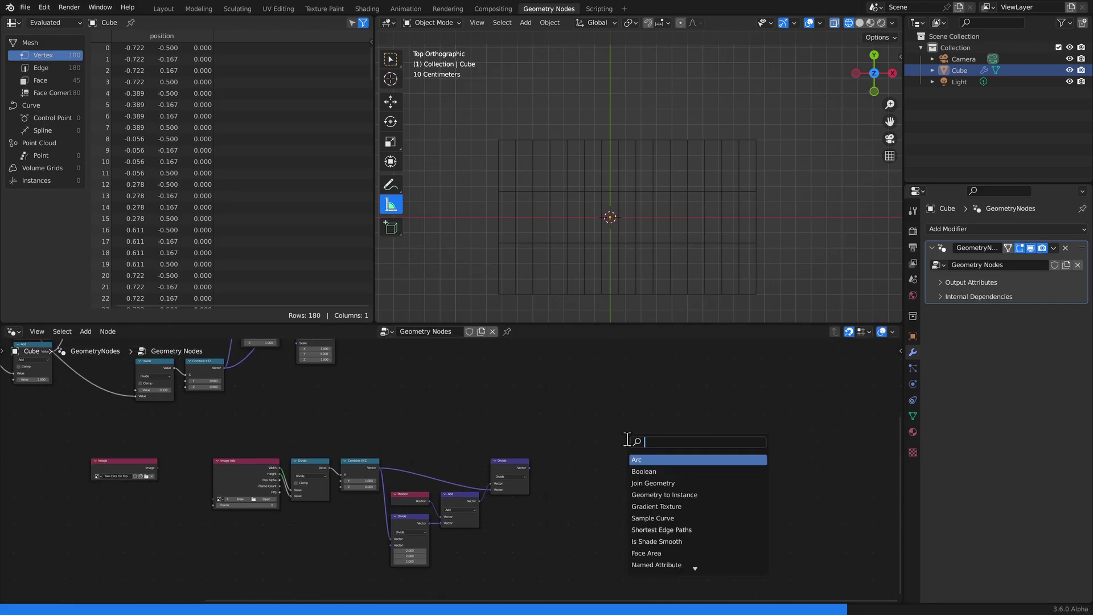
key("Down")
key("Return")
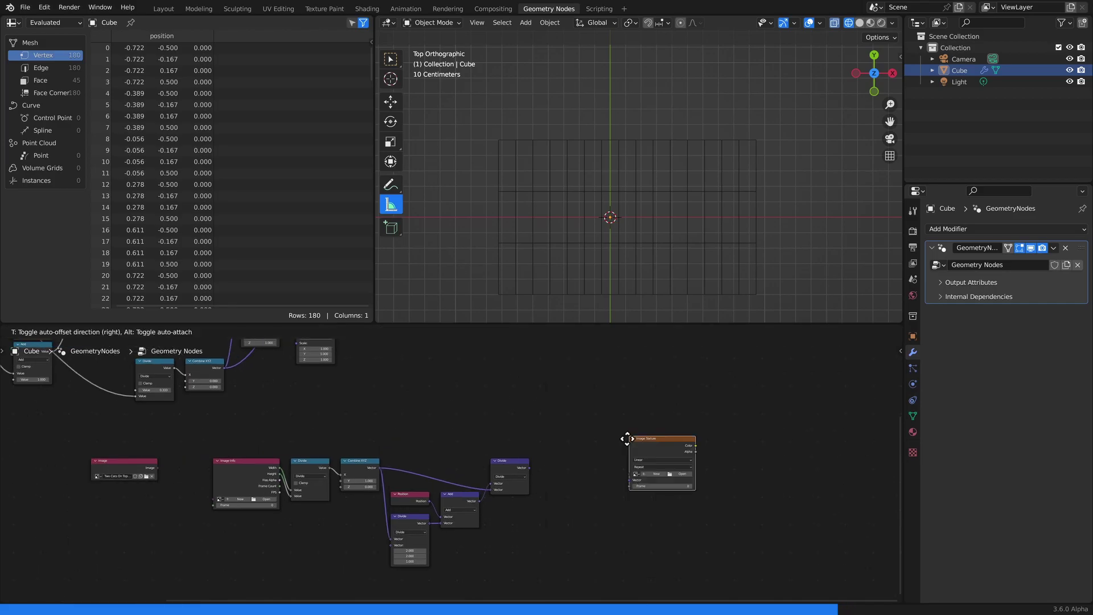
left_click(560, 390)
scroll(439, 463, "up", 1)
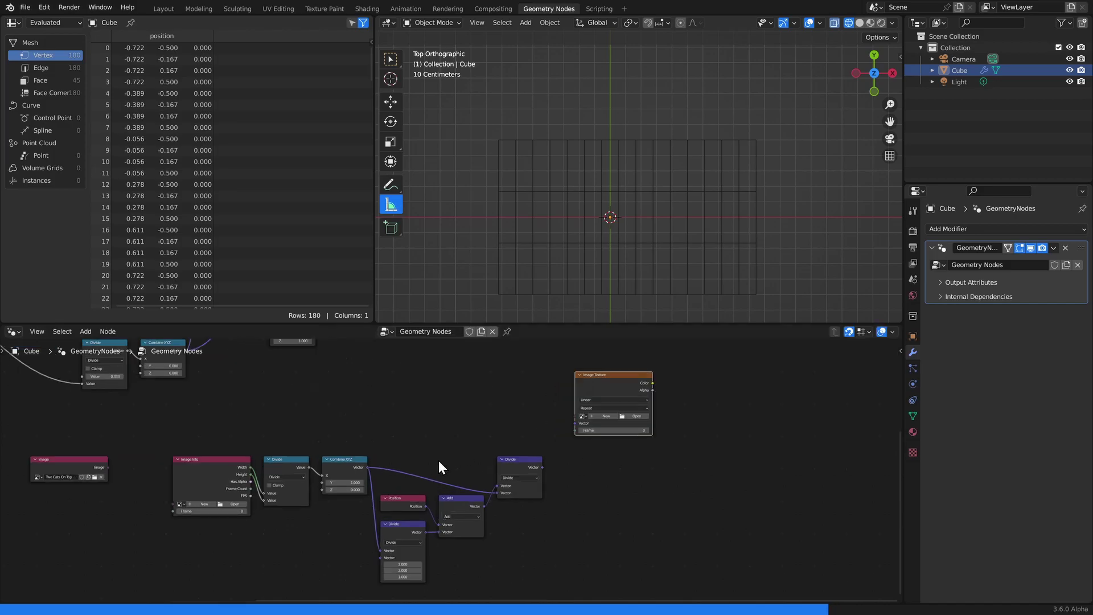
Link the Image node to the Image Texture's Image input and the final Divide's vector to its Vector input
left_click_drag(108, 467, 587, 426)
middle_click_drag(562, 410, 571, 430)
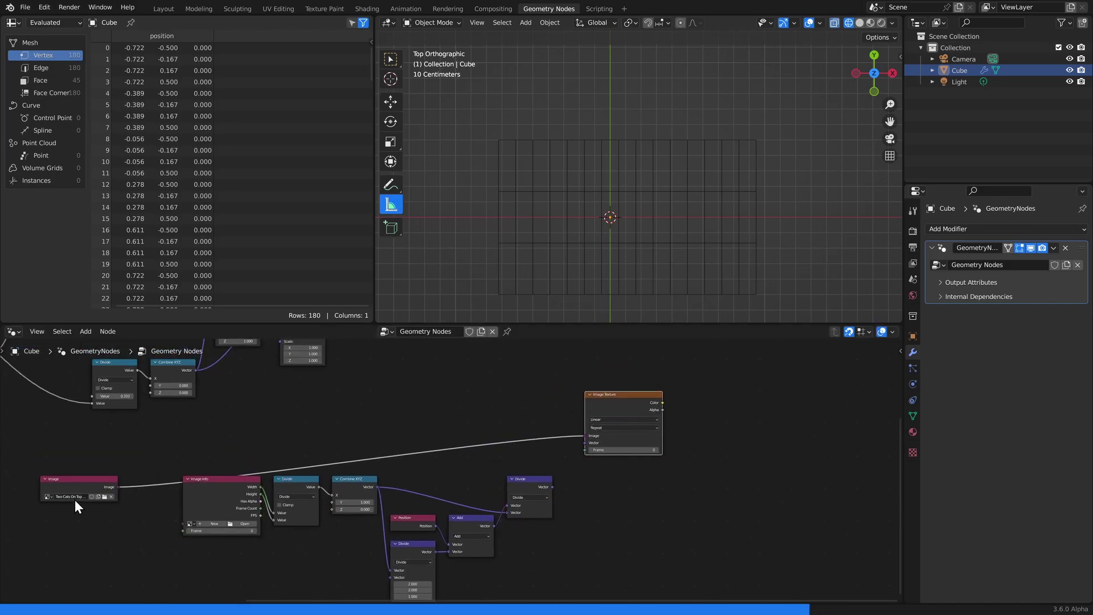
left_click_drag(74, 500, 93, 480)
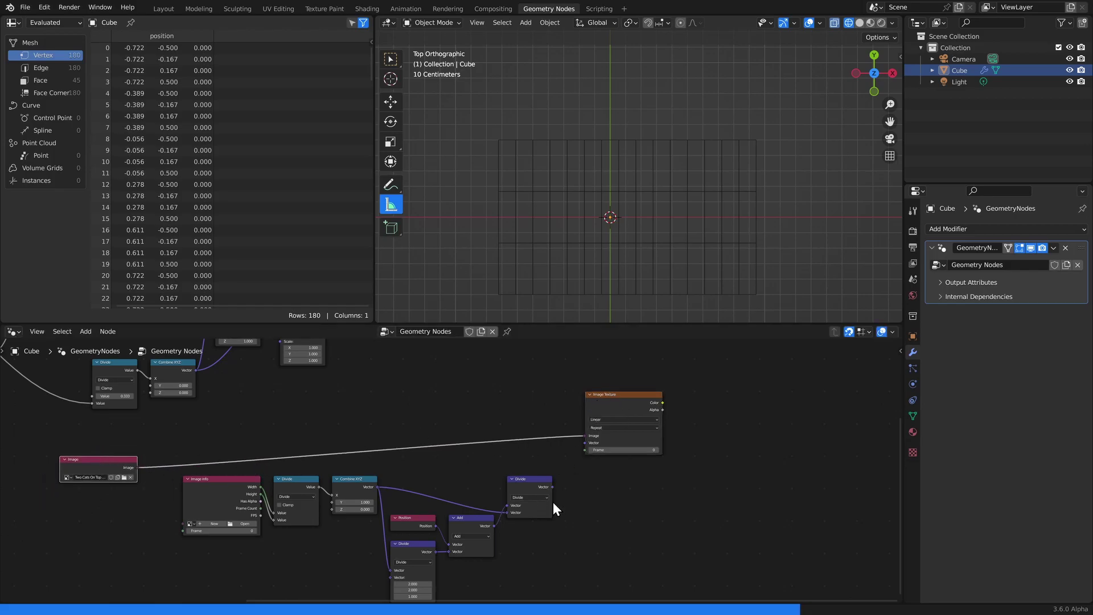
left_click_drag(553, 487, 584, 442)
Move the Group Output farther right and link the Image Texture's Color to a new output socket on it
middle_click_drag(507, 414, 540, 485)
scroll(597, 429, "down", 3)
middle_click_drag(572, 412, 595, 436)
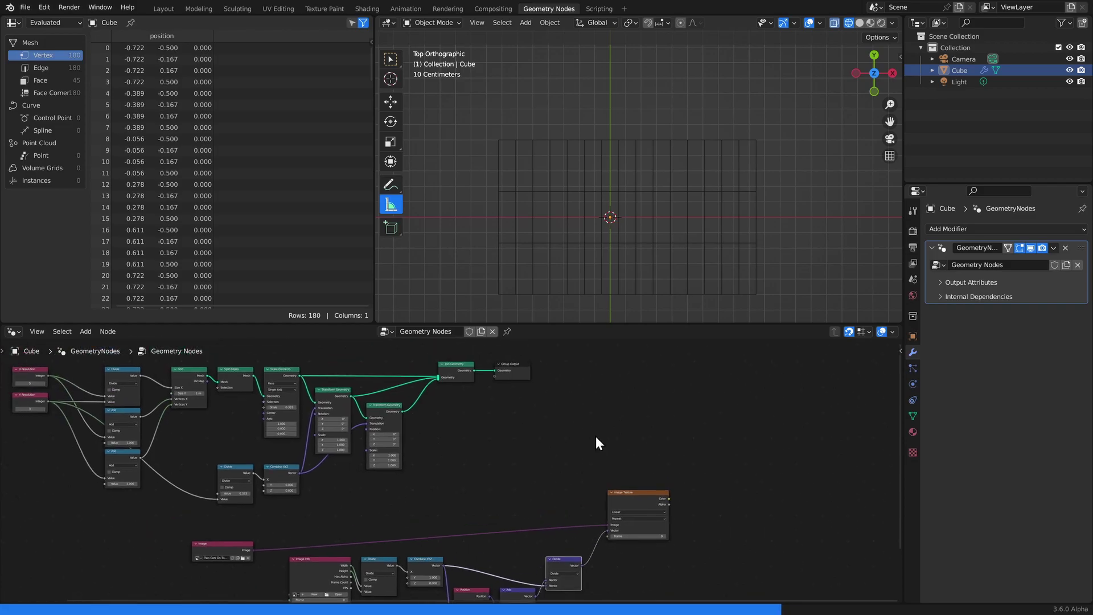
left_click_drag(668, 499, 766, 376)
middle_click_drag(618, 516, 556, 462)
scroll(610, 431, "up", 5)
middle_click_drag(610, 432, 423, 570)
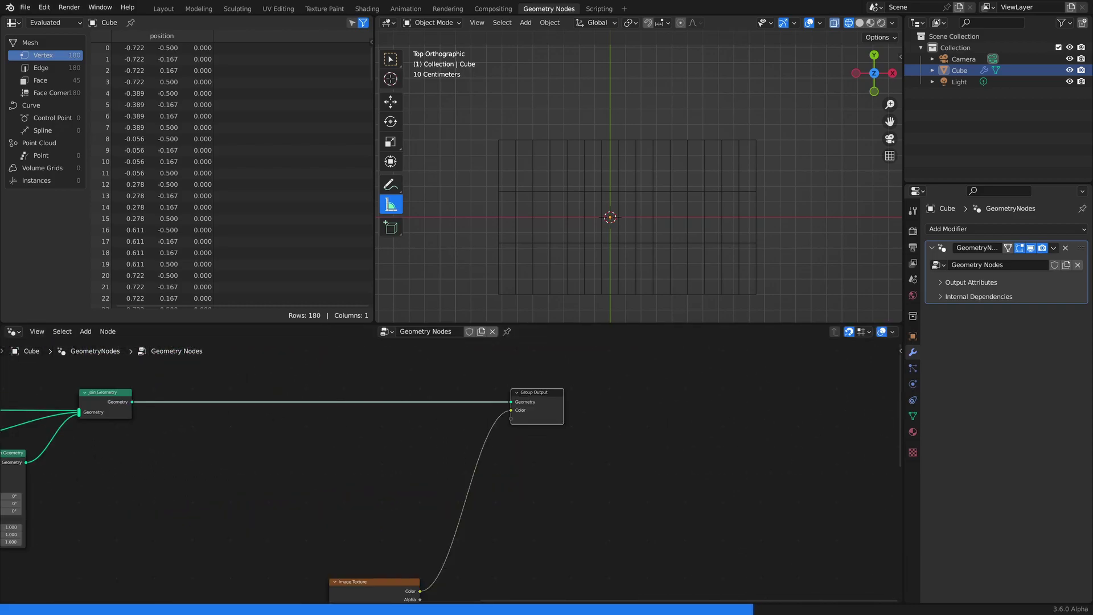
Name the modifier's Color output attribute "color"
left_click(941, 283)
left_click(1000, 300)
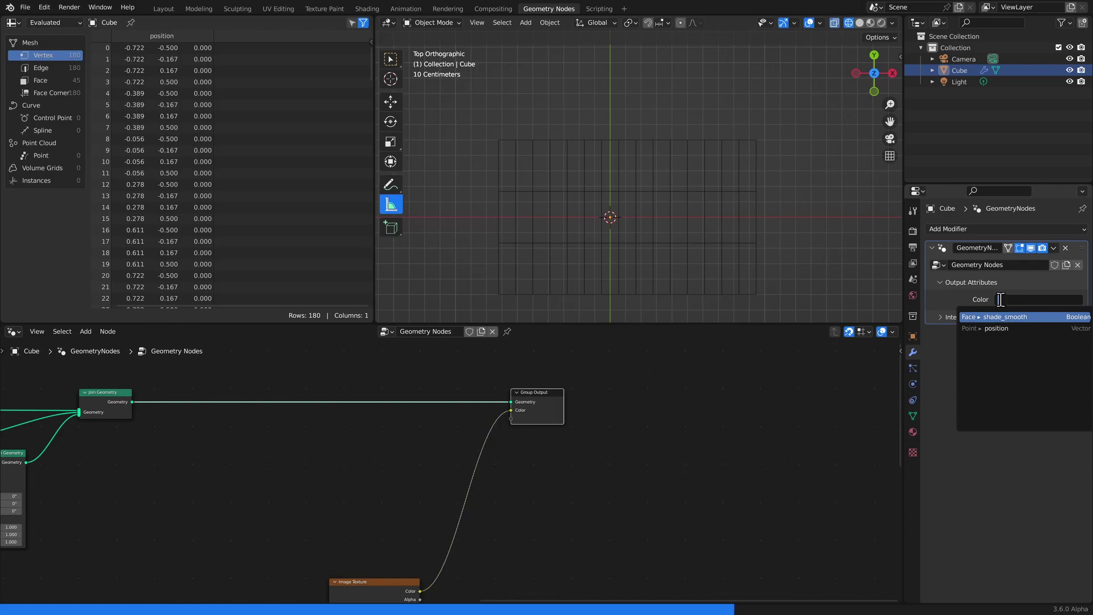
type("color")
key("Return")
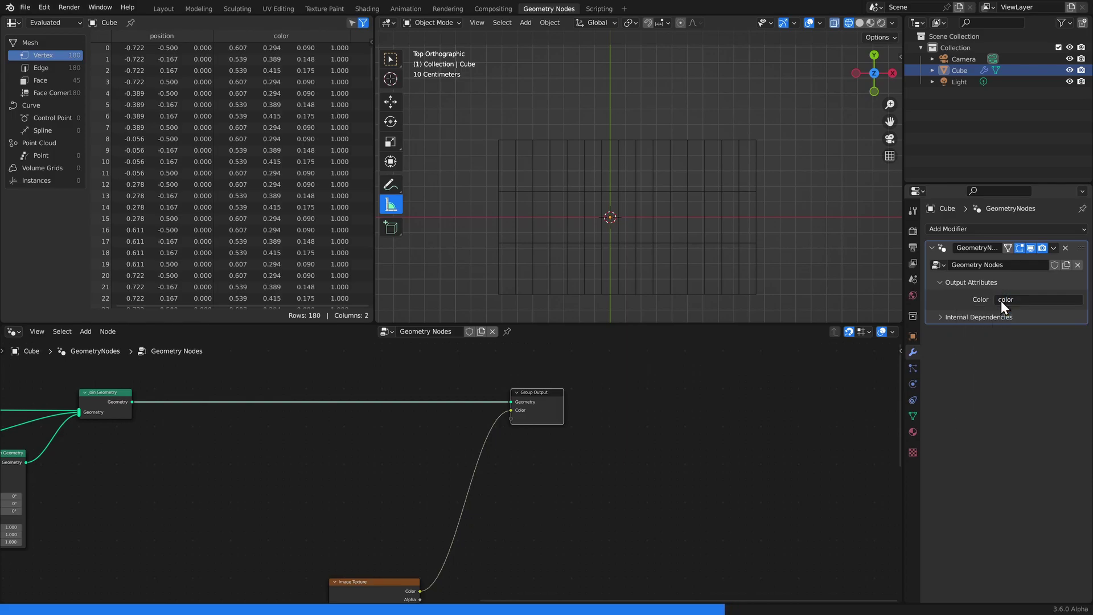
Remove the cube's existing material slot and add three slots, each with a new material
left_click(913, 433)
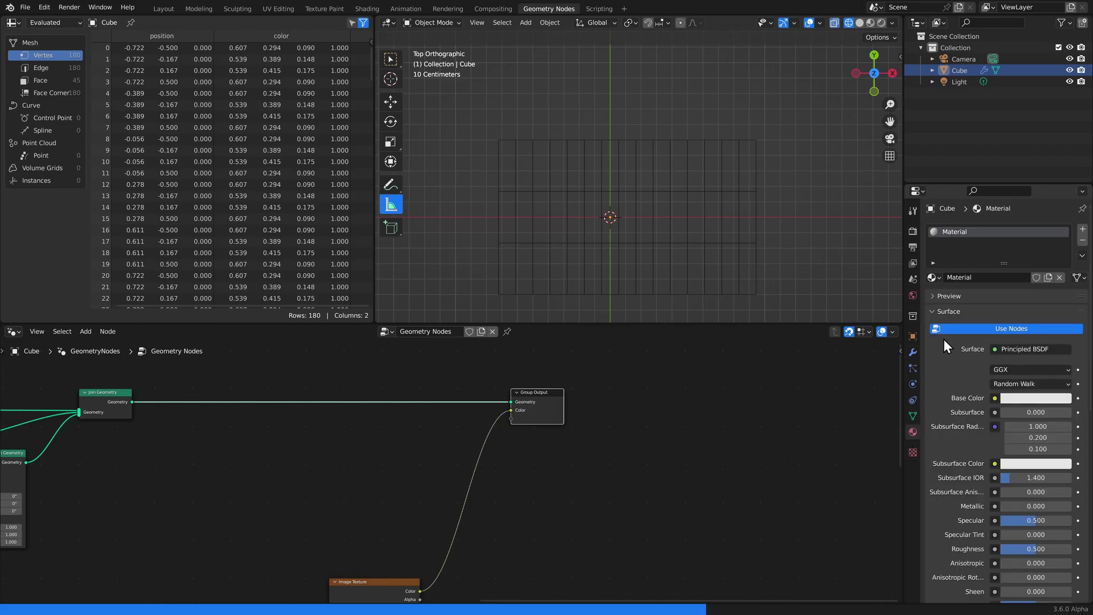
left_click(1083, 242)
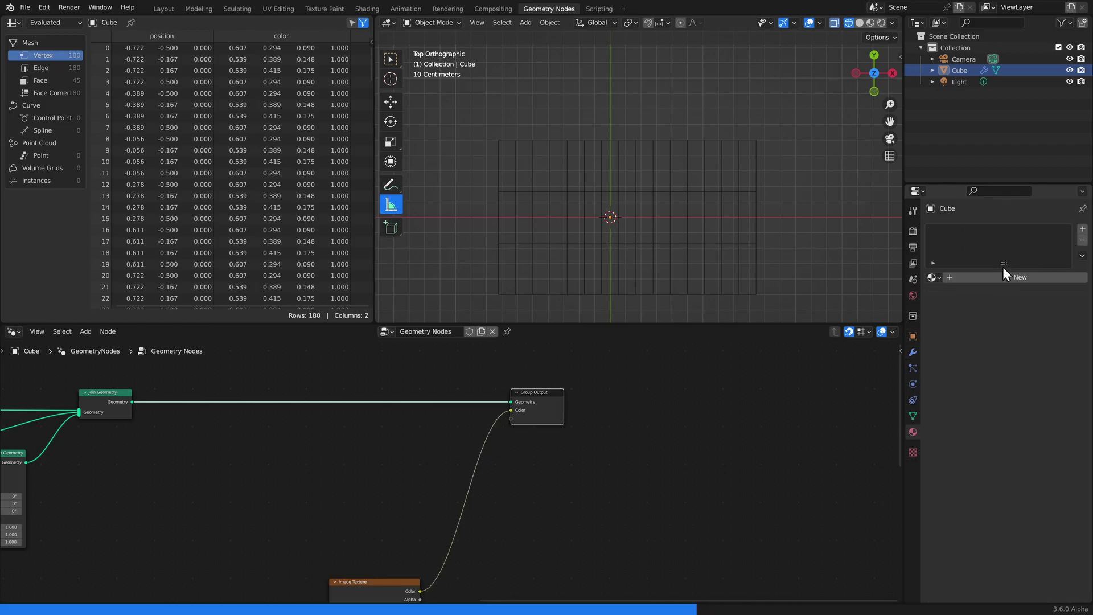
left_click(1083, 230)
left_click(1084, 230)
left_click(1083, 230)
left_click(959, 233)
left_click(974, 299)
left_click(967, 244)
left_click(979, 300)
left_click(955, 254)
left_click(974, 300)
Rename the three materials Red, Green and Blue in slot order
left_click(961, 232)
double_click(973, 299)
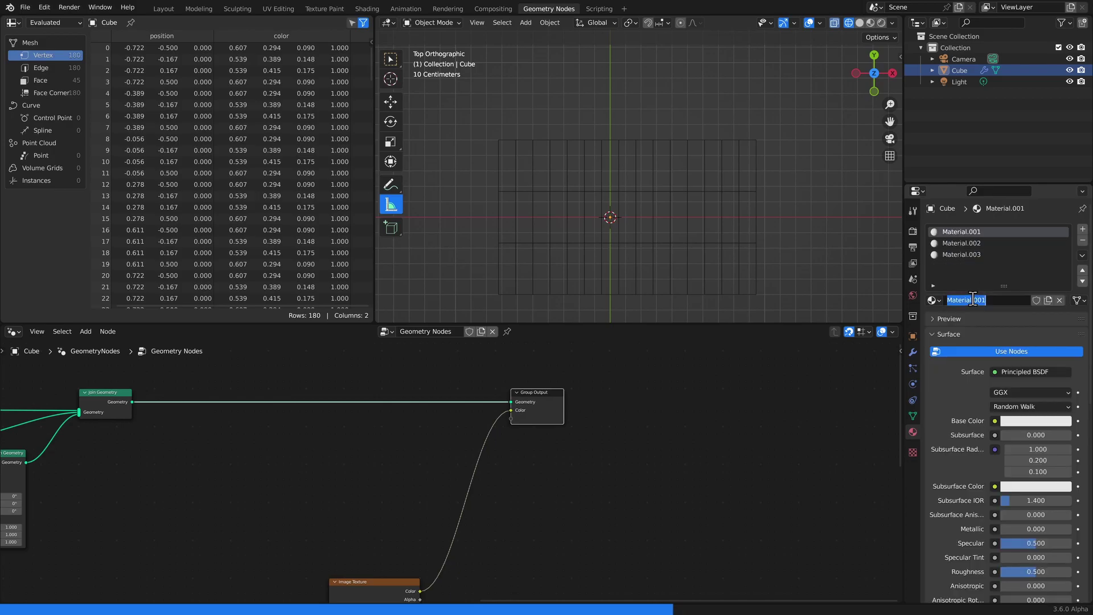
type("Red")
key("Return")
left_click(967, 242)
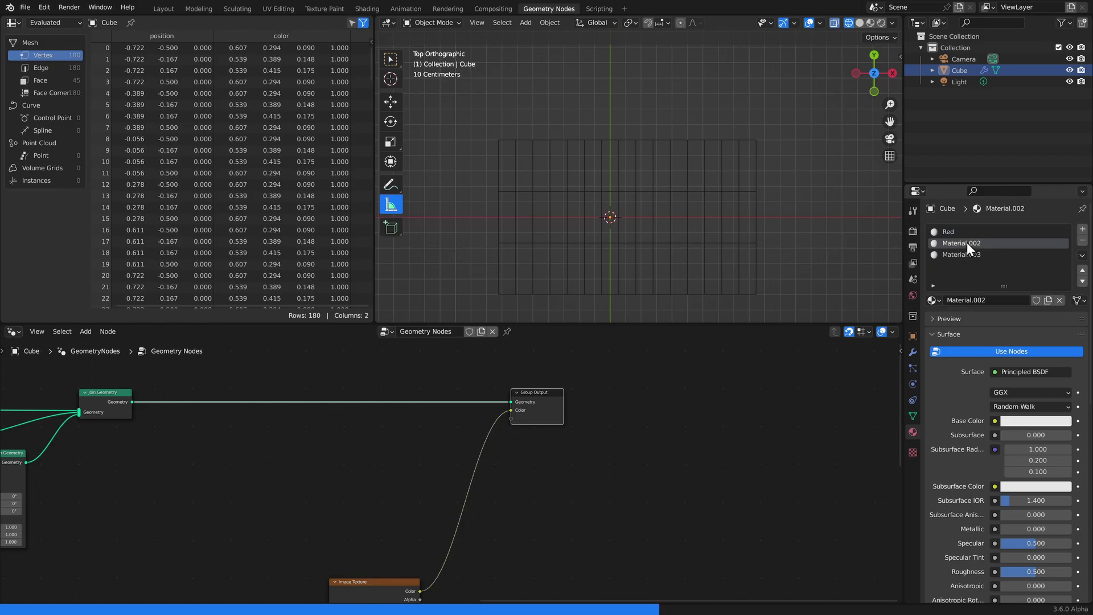
double_click(974, 300)
type("Green")
key("Return")
left_click(969, 254)
double_click(964, 295)
type("Blue")
key("Return")
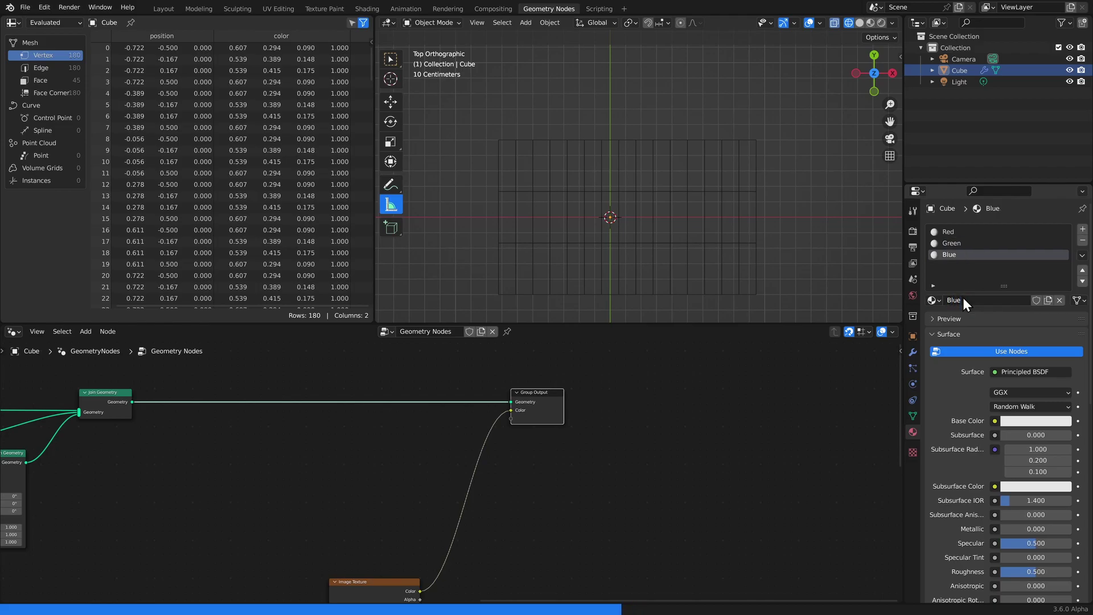
Open the Red material in the Shading workspace and add an Attribute node that reads the "color" attribute
left_click(950, 232)
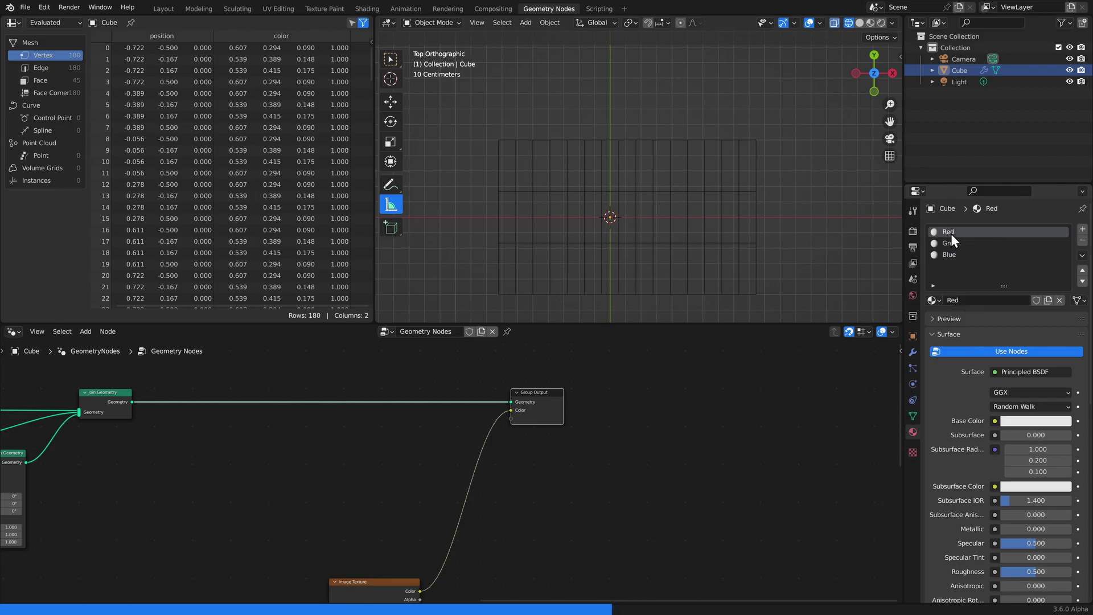
left_click(366, 8)
key("shift+a")
type("atr")
key("Return")
left_click(382, 493)
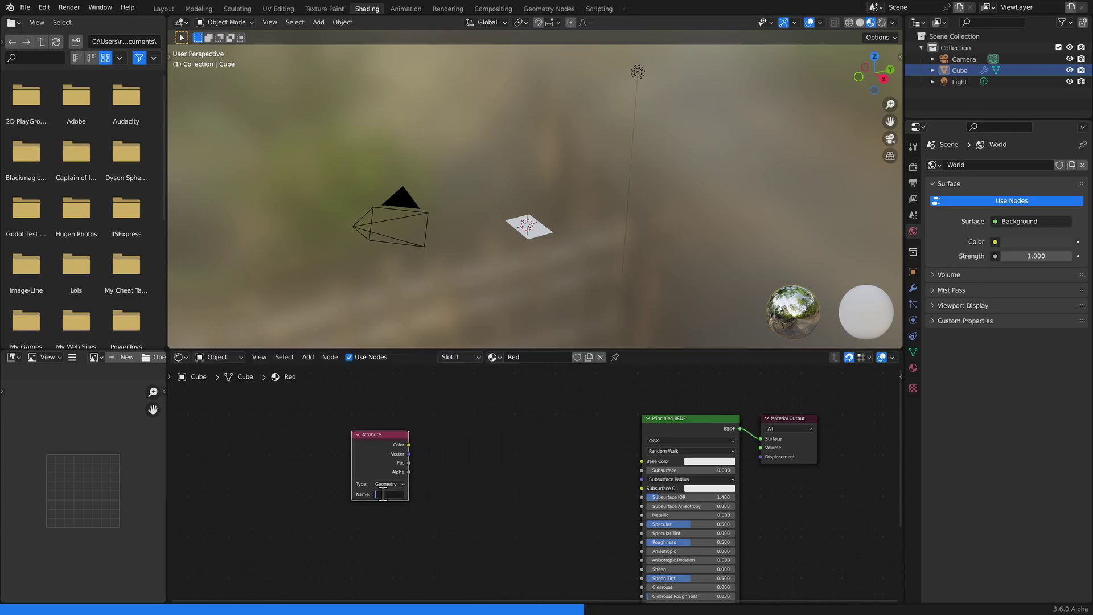
type("color")
key("Return")
Add a Separate Color node and link the Attribute node's Color output to its Color input
key("shift+a")
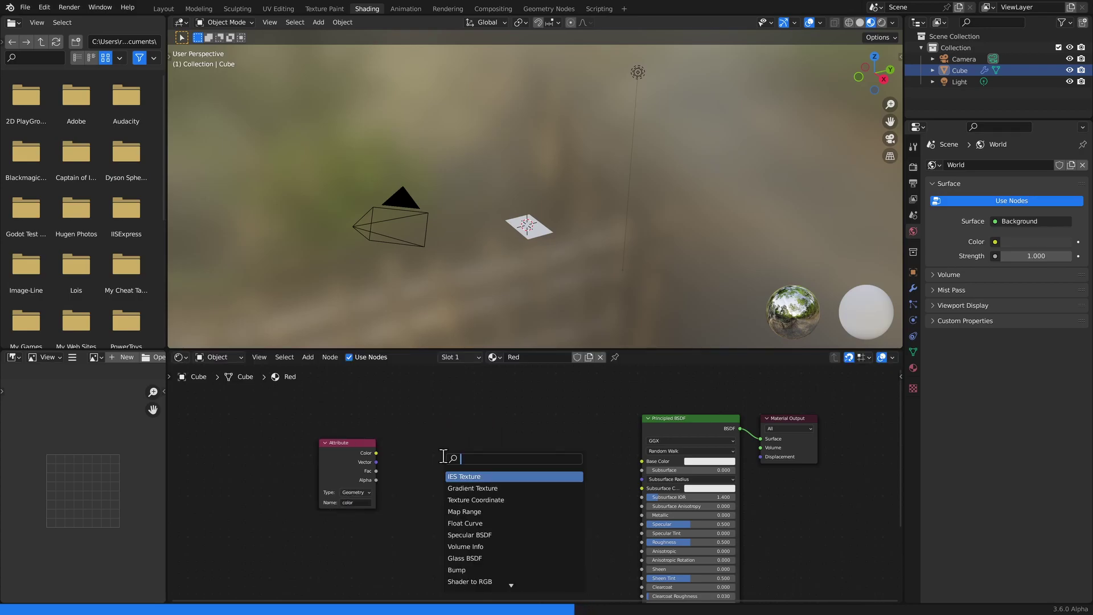
type("sep")
key("Return")
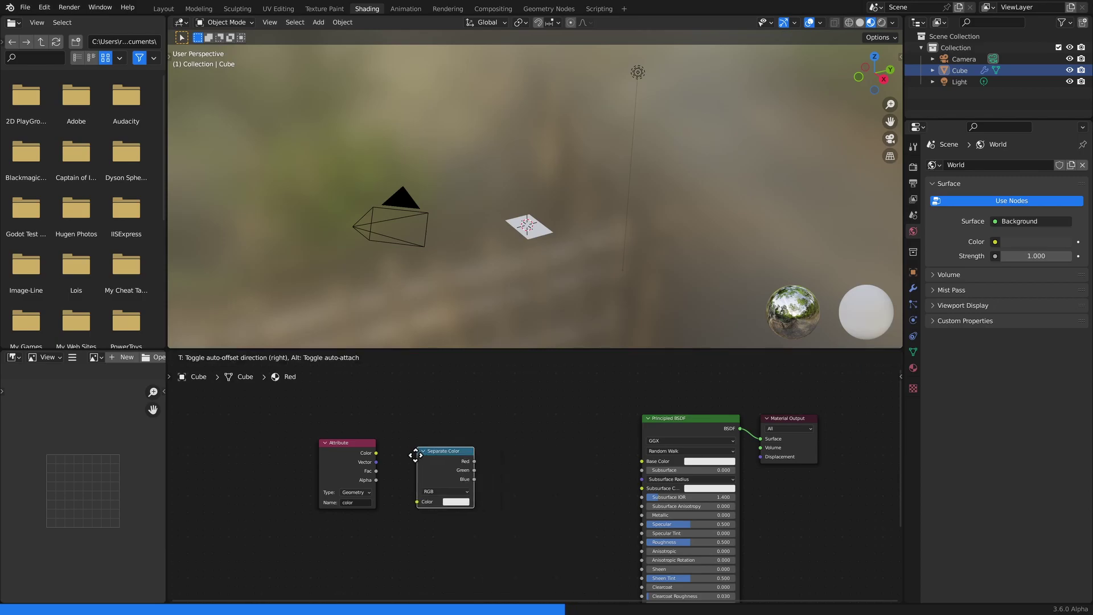
left_click(387, 448)
left_click_drag(376, 453, 392, 494)
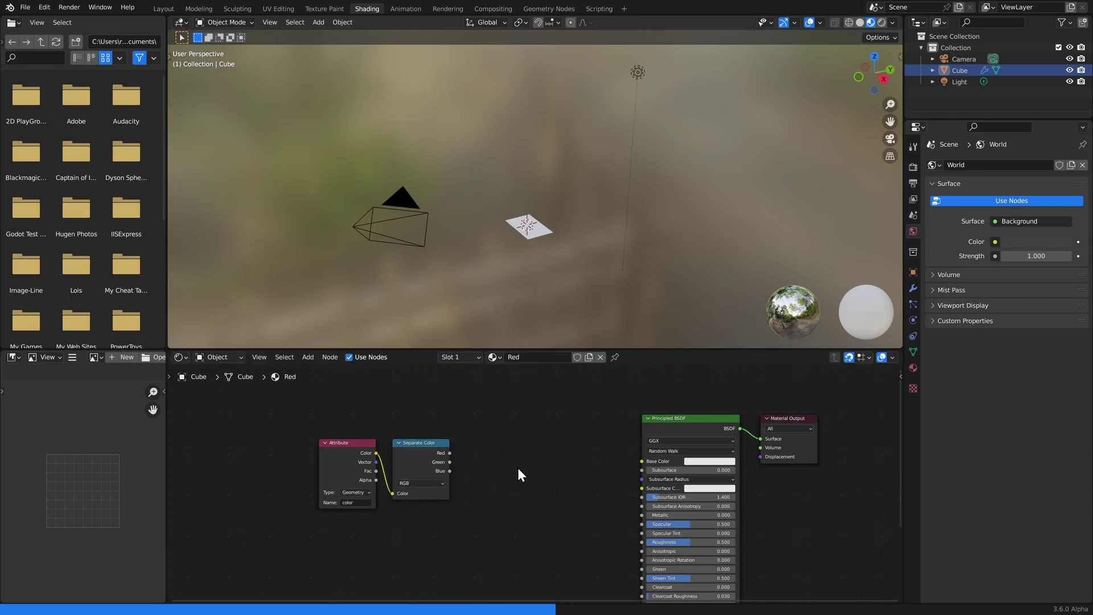
Add a ColorRamp node and link the Separate Color's Red output to its Fac input
key("shift+a")
type("com")
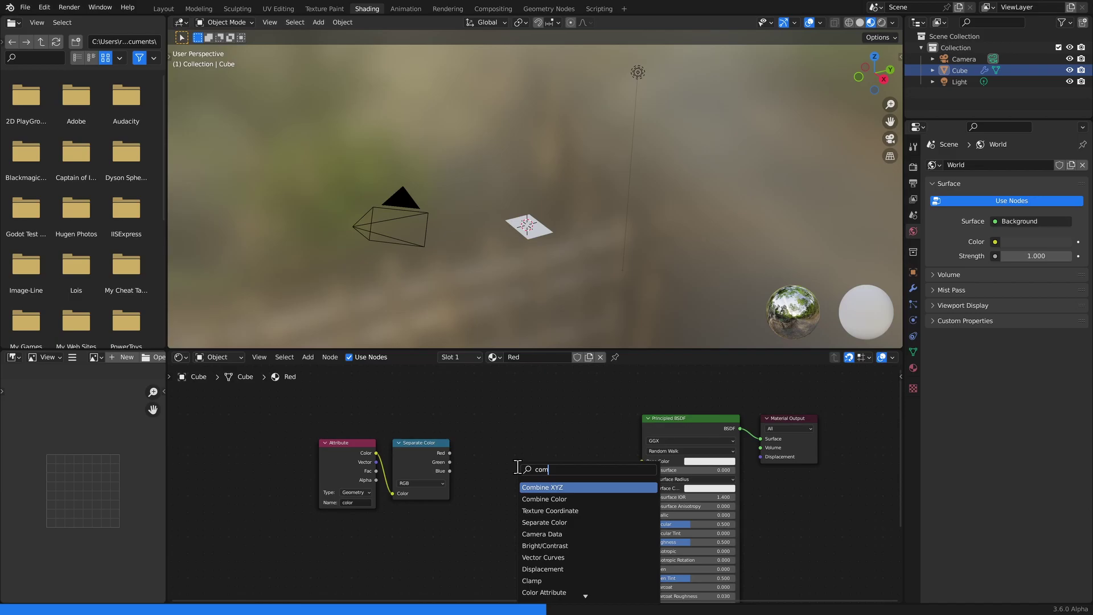
key("BackSpace")
key("Return")
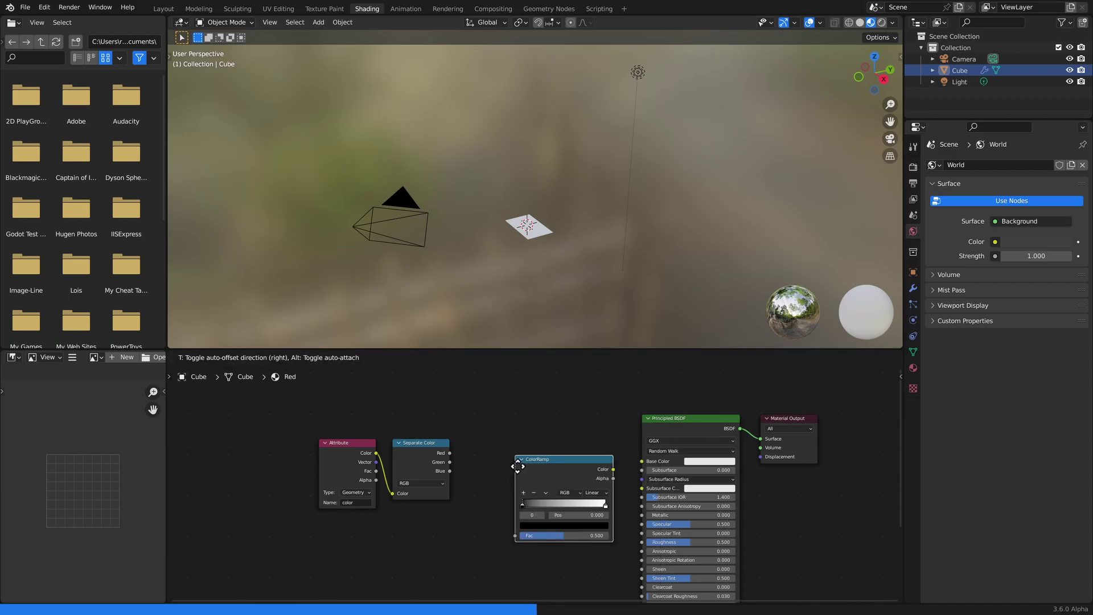
left_click(465, 449)
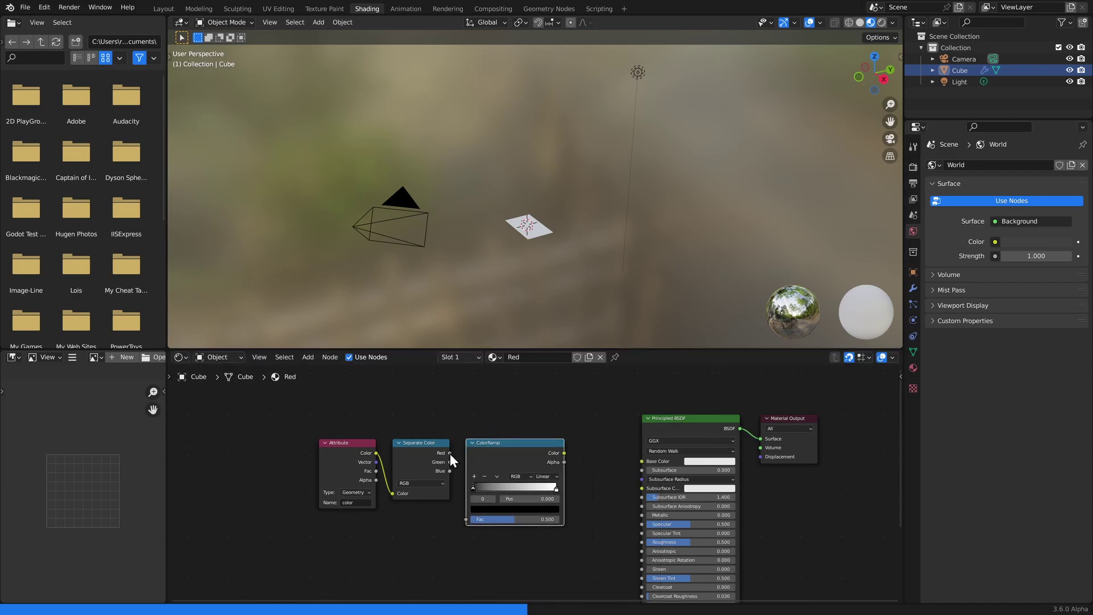
left_click_drag(450, 453, 466, 520)
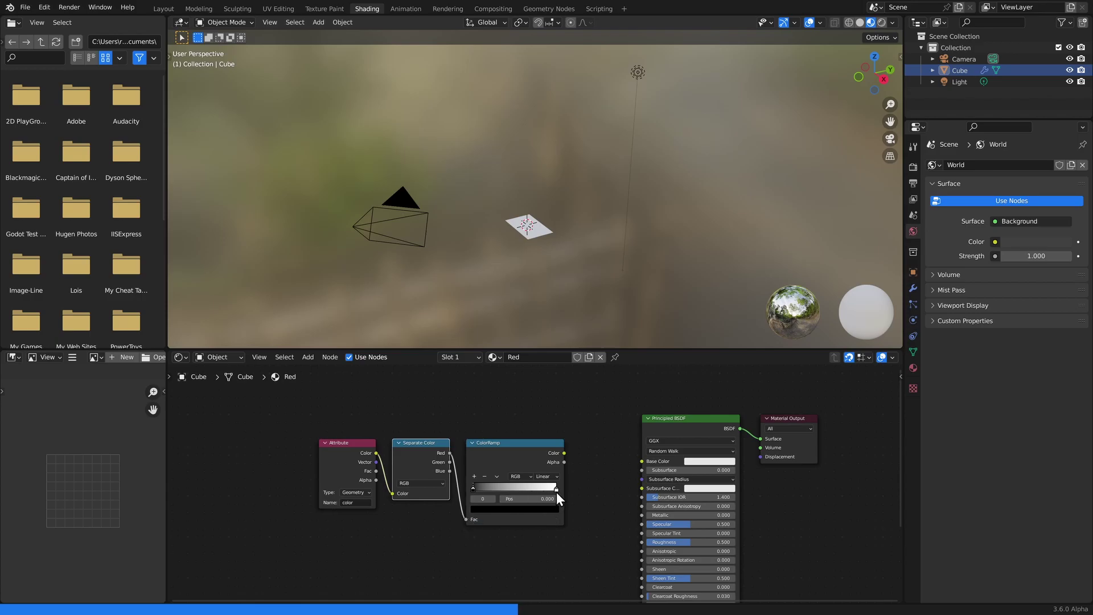
Set the ColorRamp's end stop to red and link its Color output to the Principled BSDF's Base Color
left_click(556, 489)
left_click(520, 509)
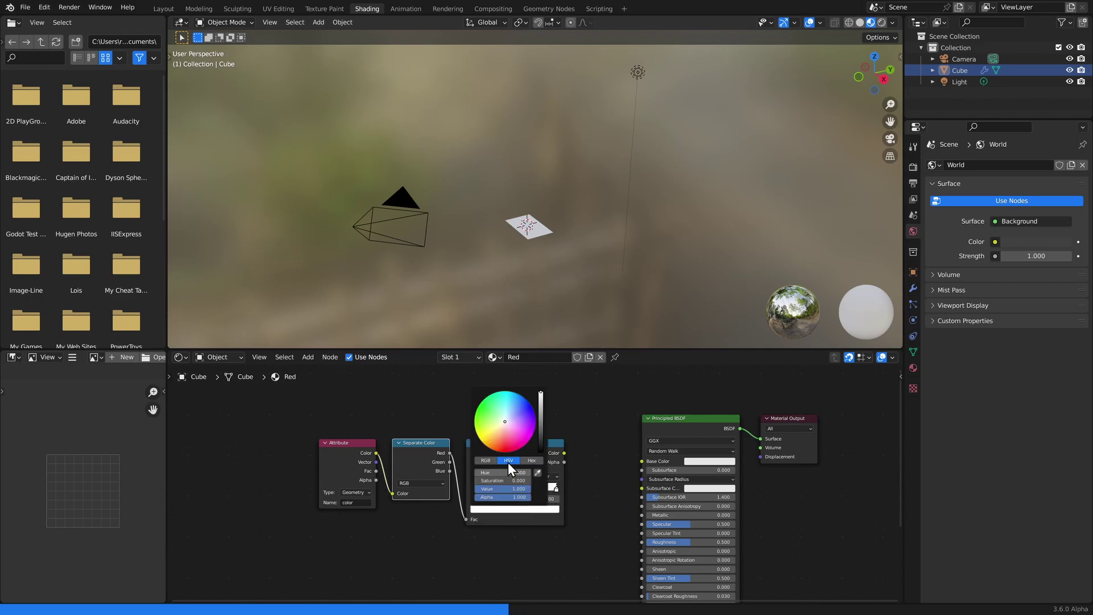
left_click(487, 461)
left_click_drag(516, 478, 478, 490)
left_click_drag(564, 453, 641, 461)
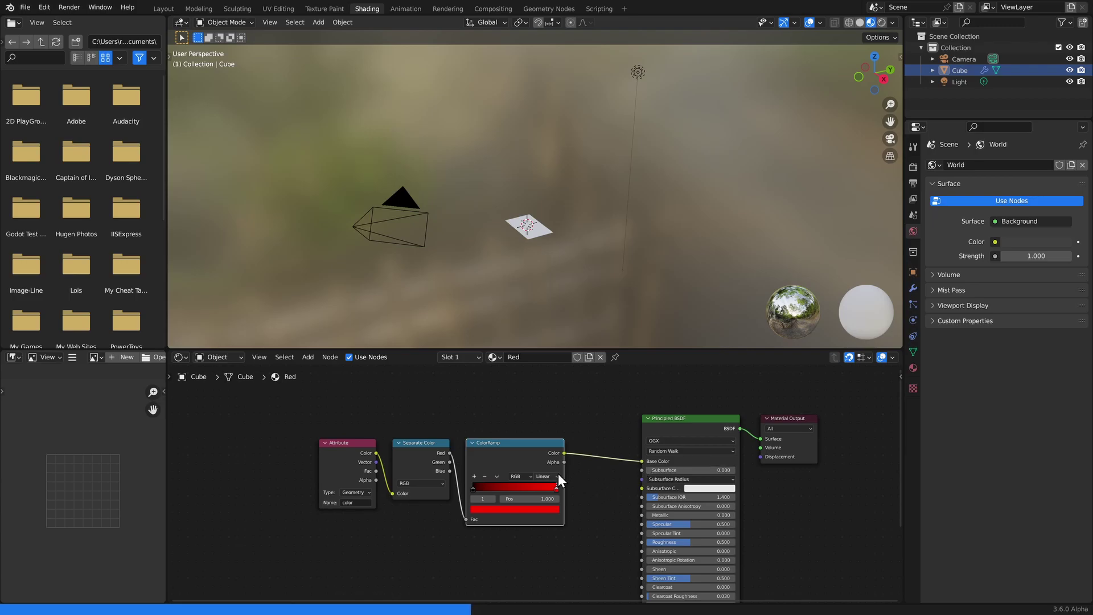
Copy the Attribute, Separate Color and ColorRamp nodes from the Red material into Green and link the ColorRamp's Color output to Base Color
left_click_drag(510, 457, 553, 433)
middle_click_drag(580, 446, 483, 457)
scroll(319, 421, "up", 1)
left_click_drag(302, 414, 503, 472)
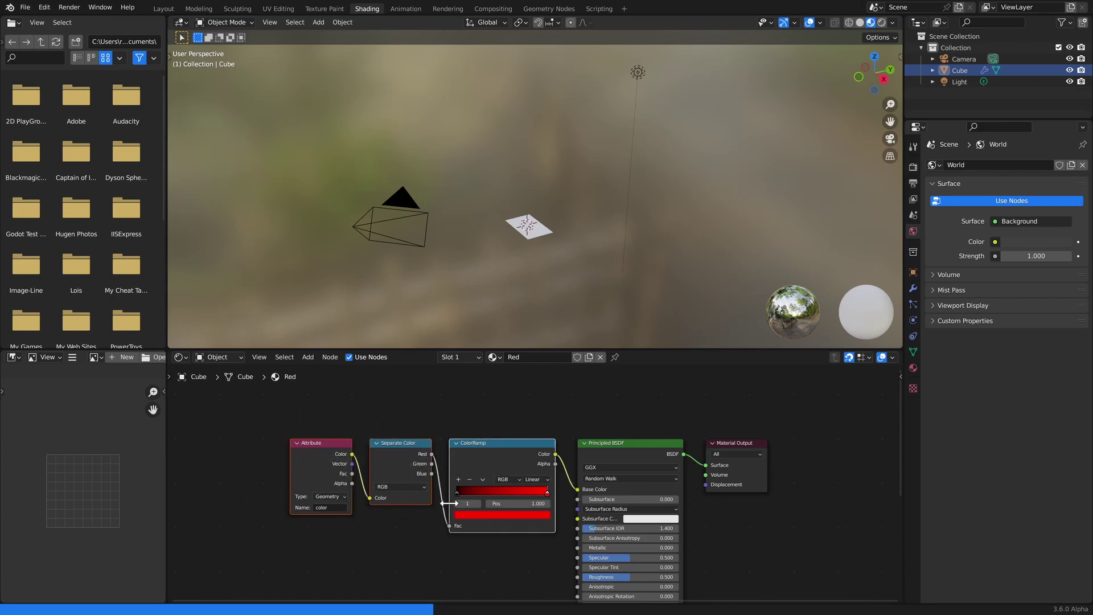
left_click(913, 369)
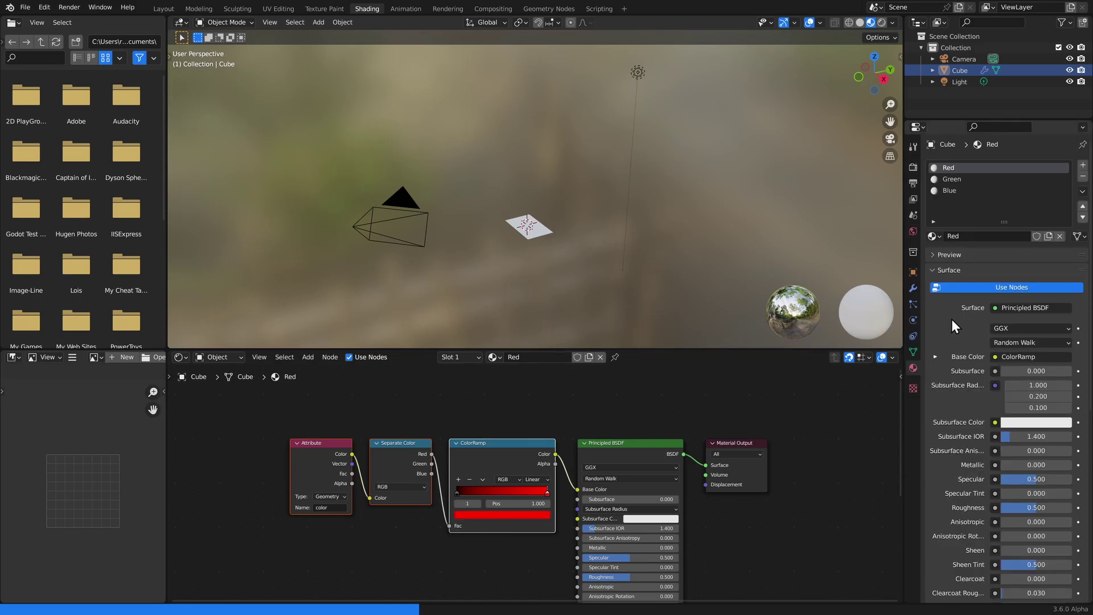
left_click(952, 179)
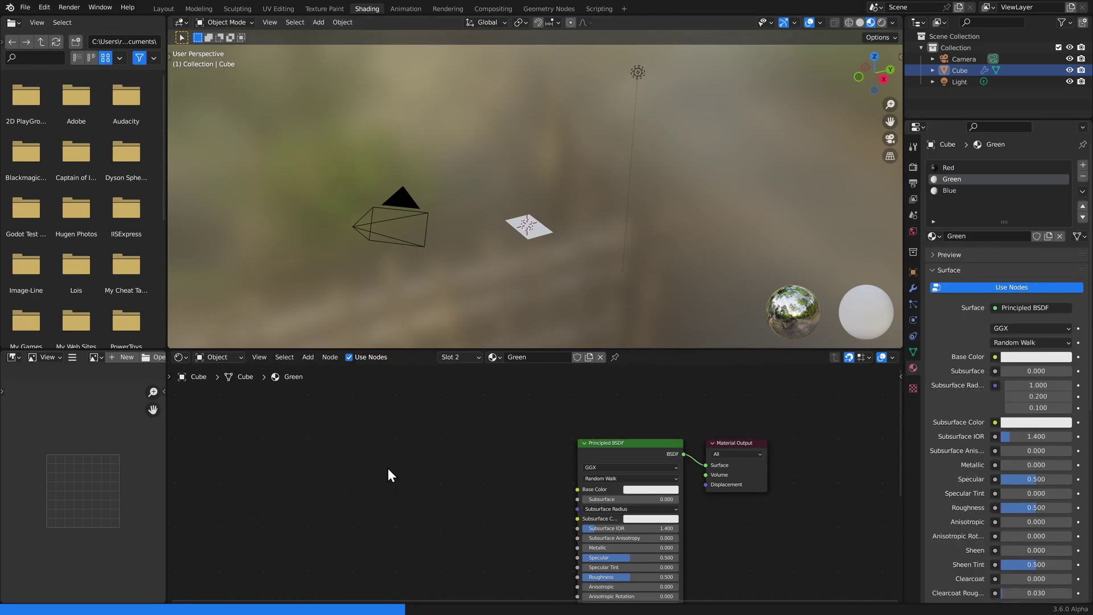
key("ctrl+v")
key("g")
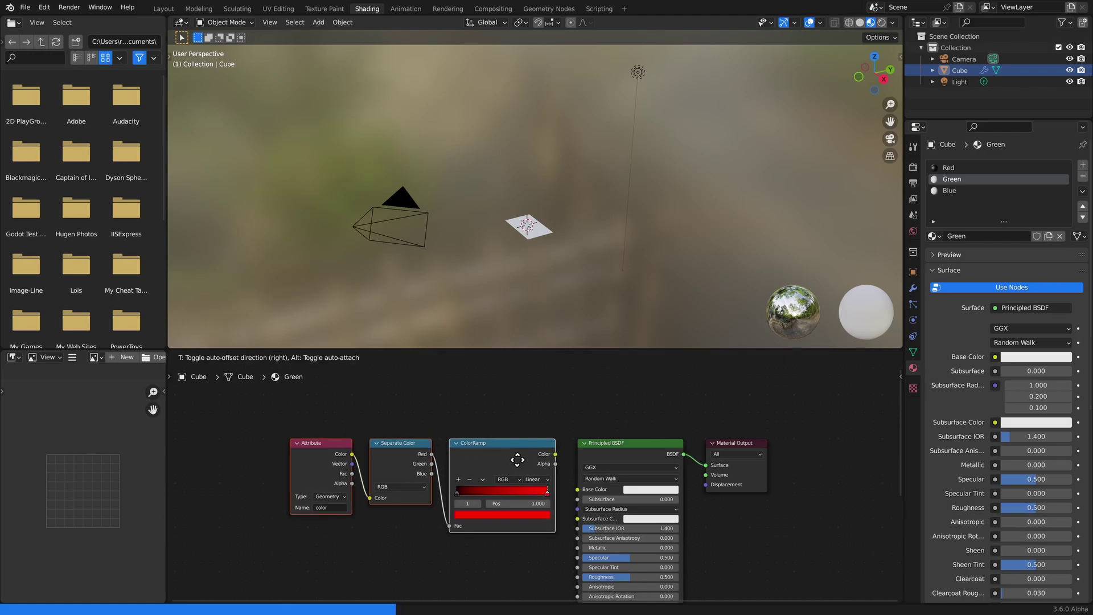
left_click(512, 457)
left_click_drag(576, 490, 579, 489)
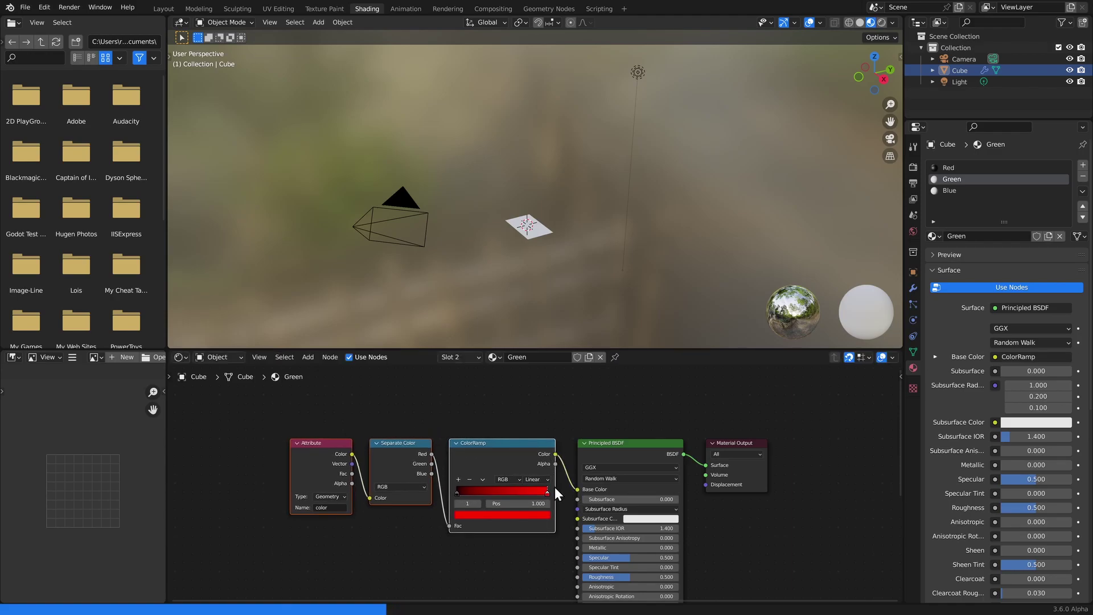
In the Green material, link Separate Color's Green output to the ColorRamp's Fac input and set the ramp's end stop to green
scroll(535, 487, "up", 6)
middle_click_drag(349, 506, 413, 510)
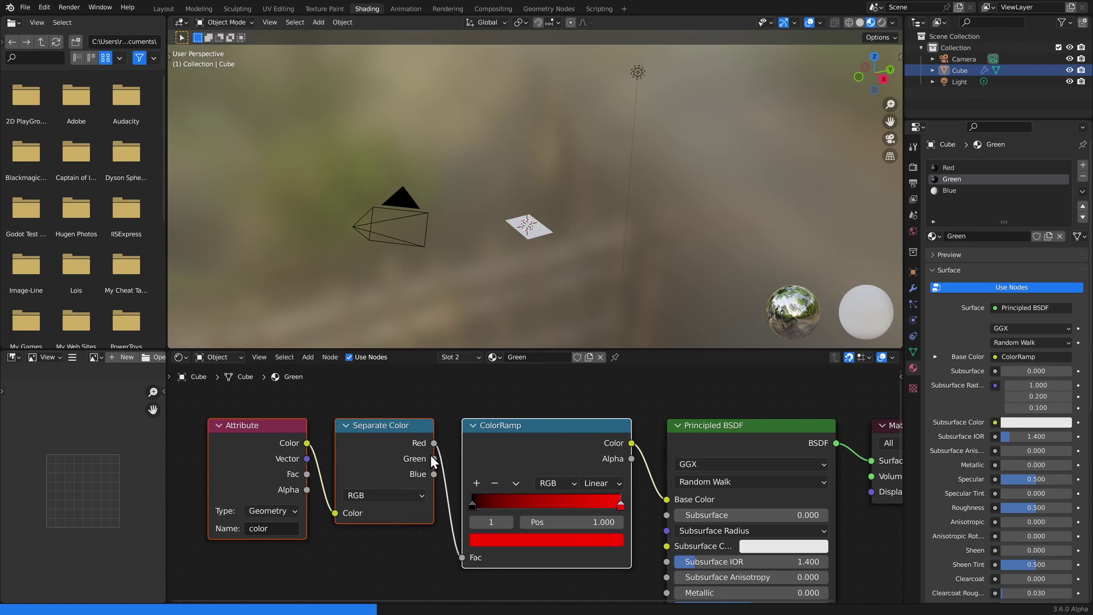
left_click_drag(435, 459, 451, 446)
left_click_drag(444, 548, 469, 559)
left_click(578, 541)
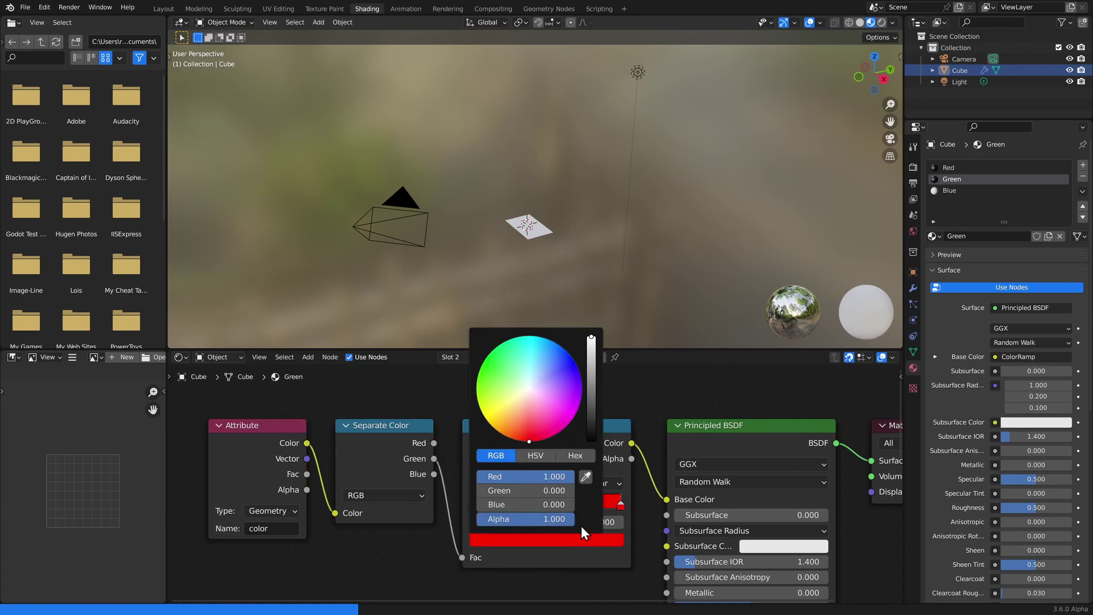
left_click_drag(519, 479, 578, 499)
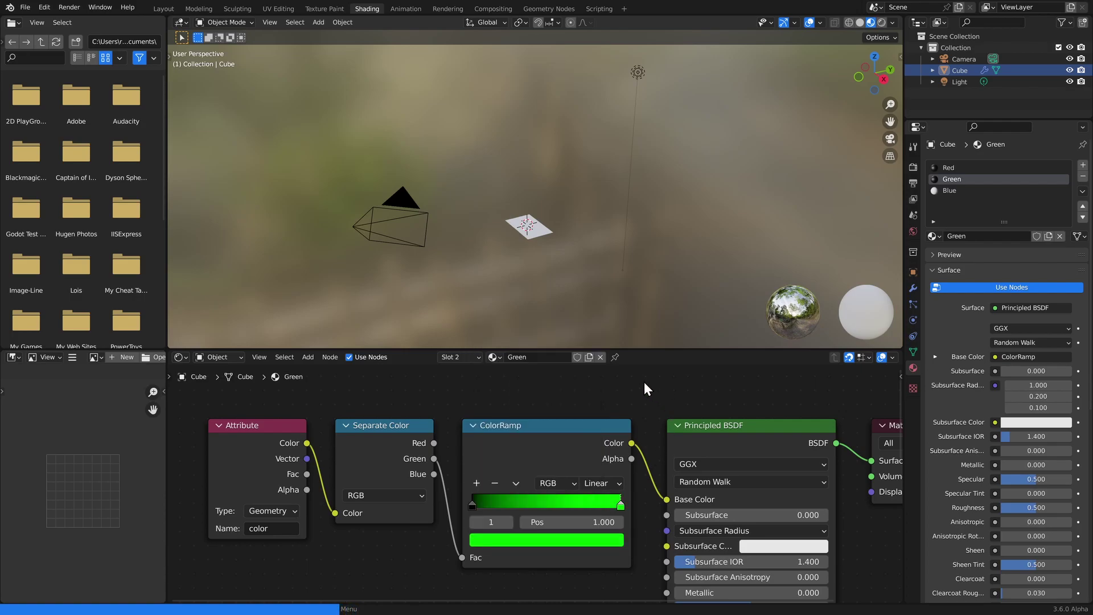
Build the same node chain in the Blue material, using Separate Color's Blue output and a ColorRamp ending in blue
left_click(959, 194)
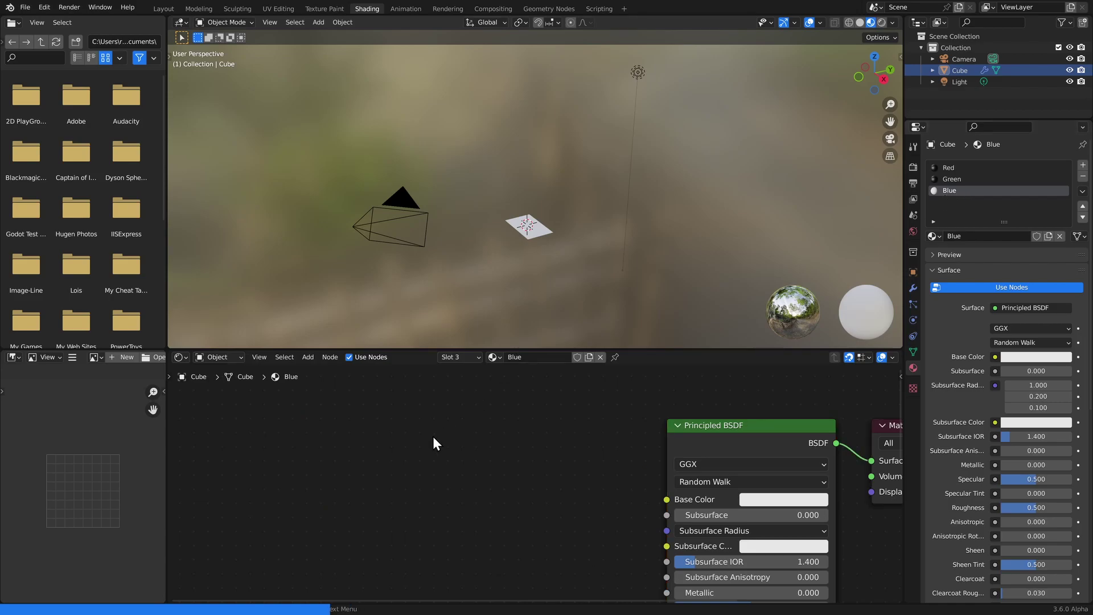
scroll(619, 469, "down", 2)
middle_click_drag(620, 469, 586, 457)
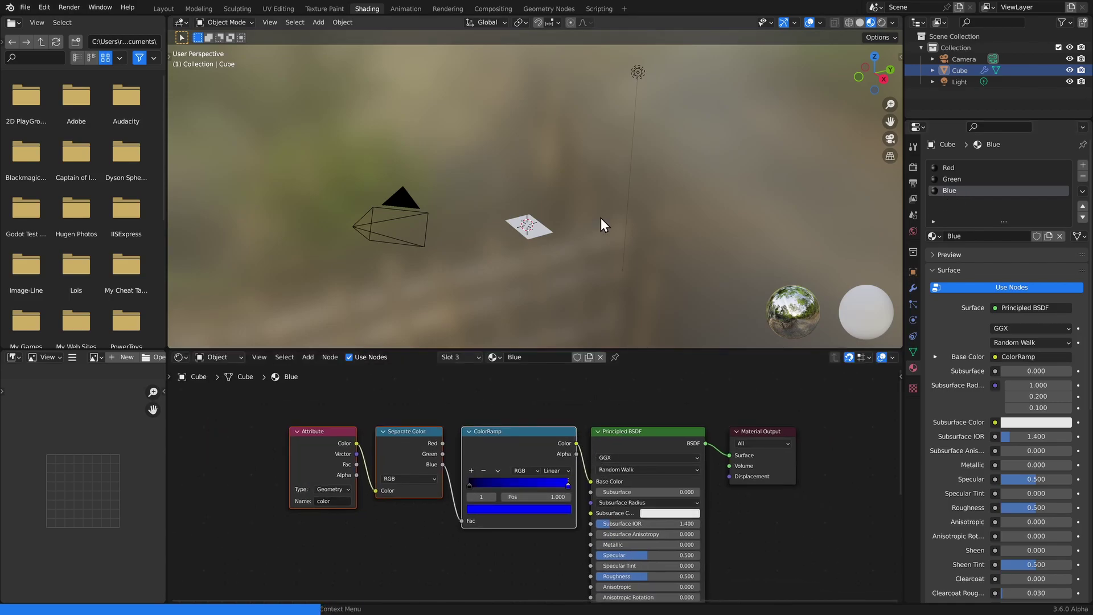
In the Geometry Nodes workspace, insert a Set Material node on the link from Scale Elements to Join Geometry
left_click(547, 10)
middle_click_drag(373, 426, 565, 449)
middle_click_drag(253, 456, 514, 459)
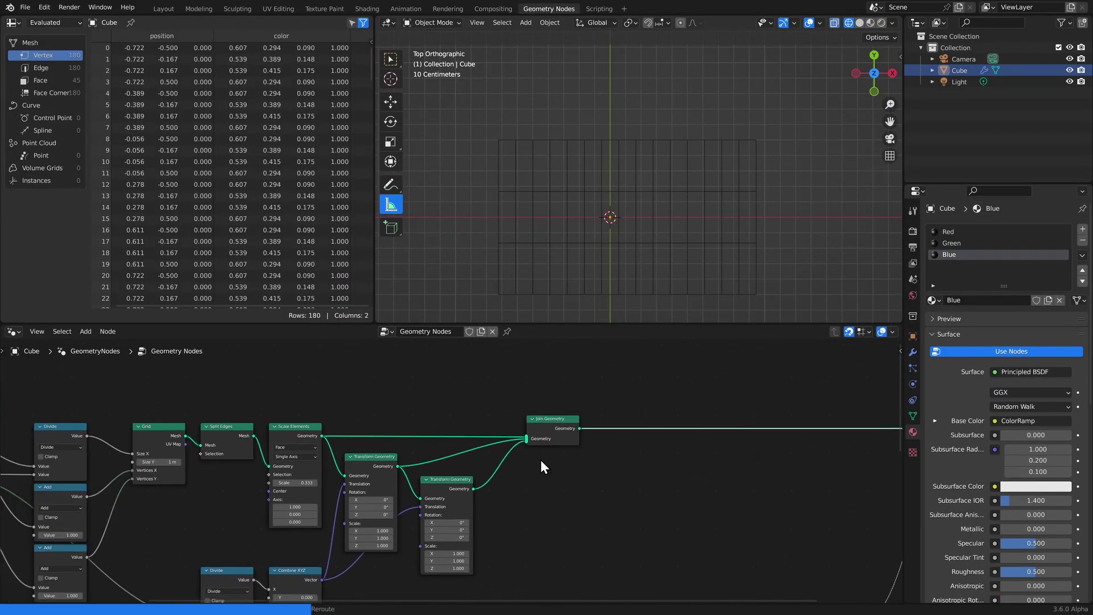
scroll(484, 450, "up", 1)
middle_click_drag(420, 420, 453, 435)
left_click_drag(600, 435, 607, 418)
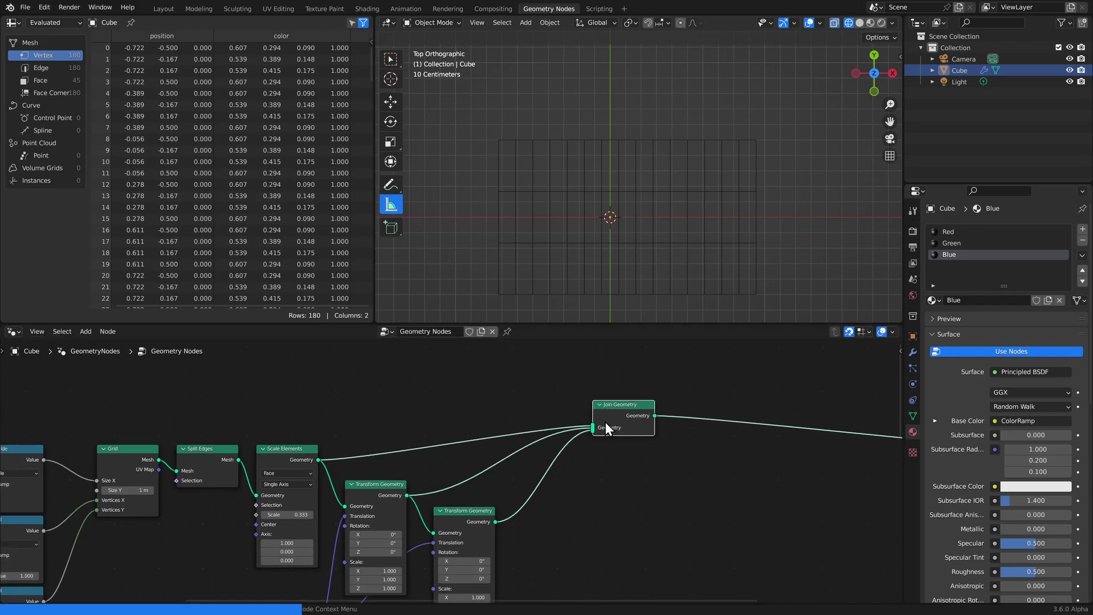
key("shift+a")
type("set mat")
key("Return")
left_click(432, 418)
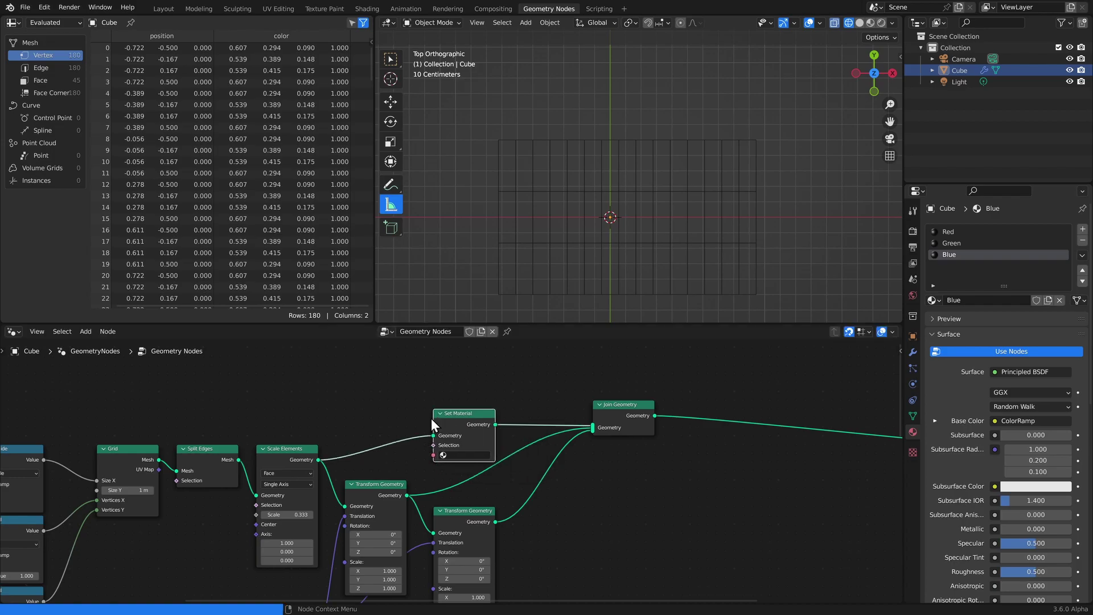
Assign the Red material in the Set Material node and switch the viewport to Material Preview shading
left_click(458, 455)
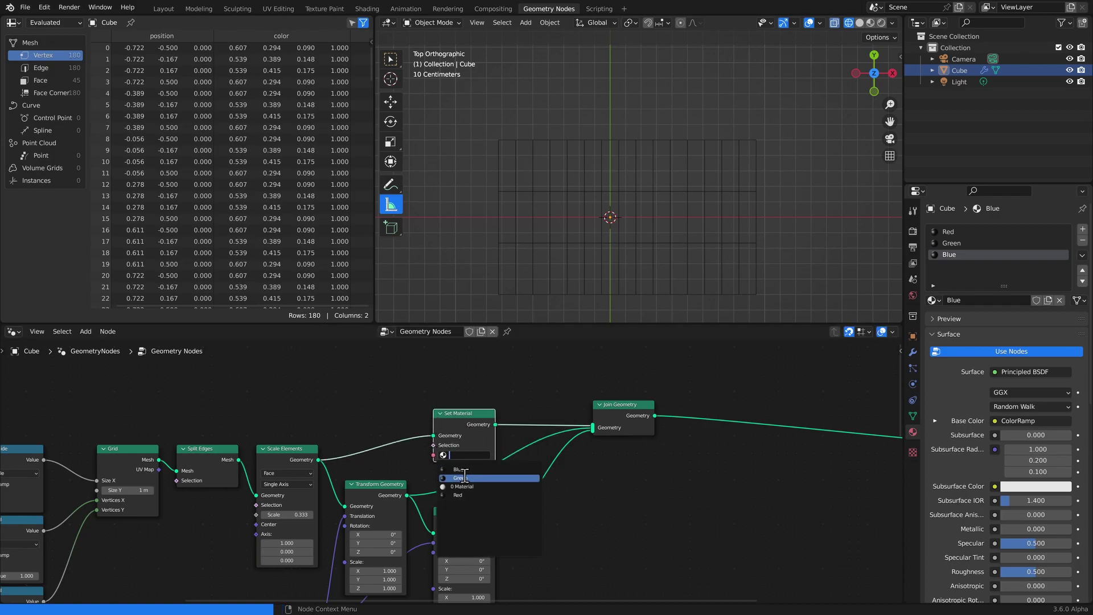
left_click(461, 494)
left_click_drag(460, 433, 452, 406)
left_click(871, 23)
mouse_move(710, 169)
middle_mouse_down()
mouse_move(667, 150)
mouse_move(657, 175)
mouse_move(642, 172)
middle_mouse_up()
scroll(641, 172, "up", 5)
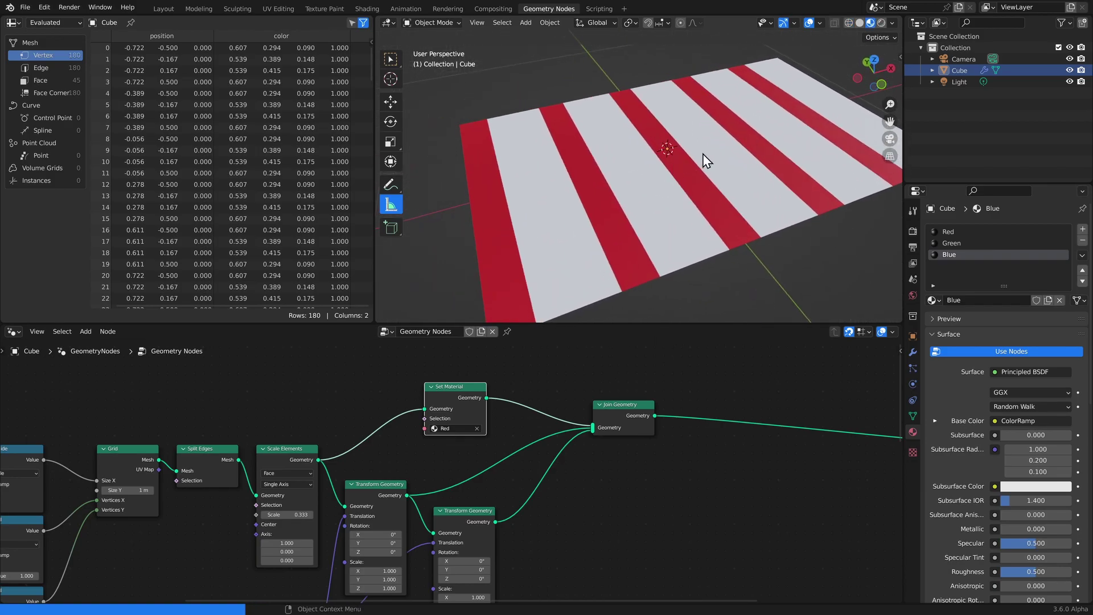
scroll(664, 187, "down", 3)
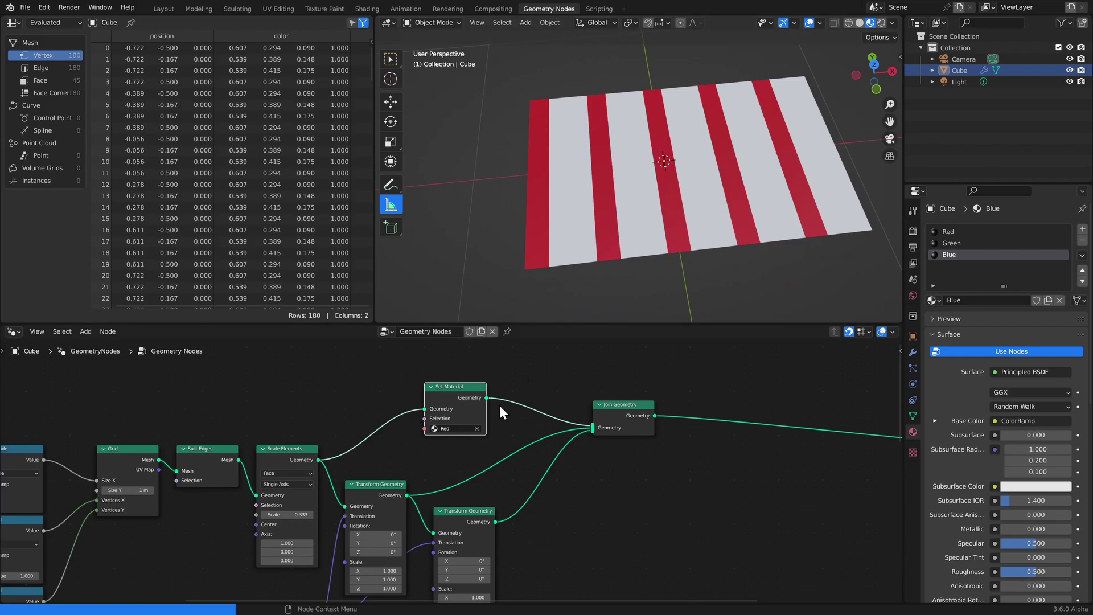
Duplicate the Set Material node onto the link from the first Transform Geometry to Join Geometry and set its material to Green
key("shift+d")
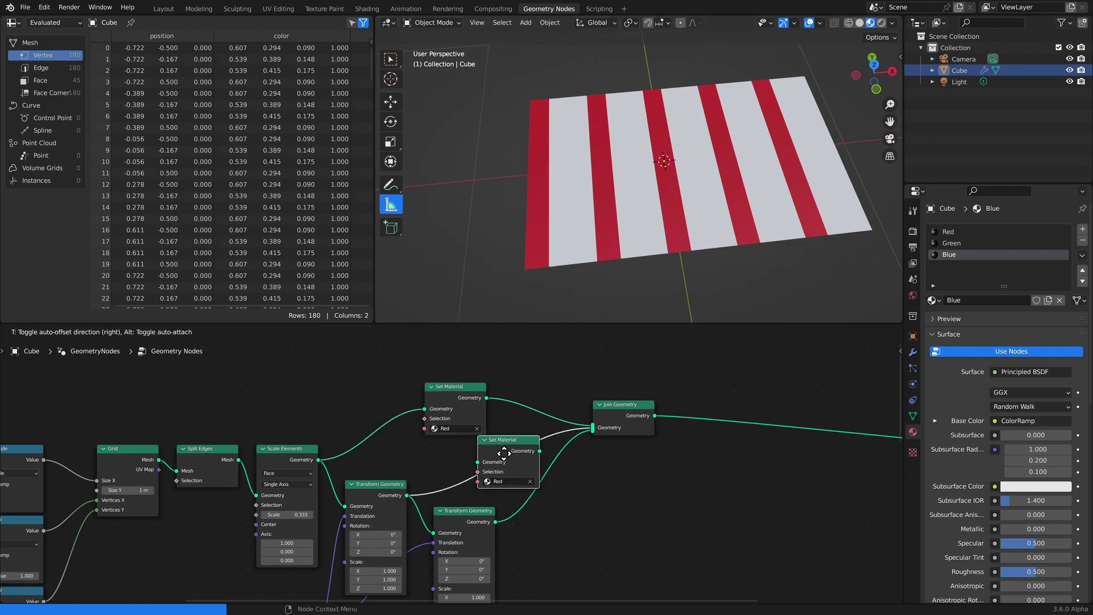
left_click(530, 470)
left_click(502, 482)
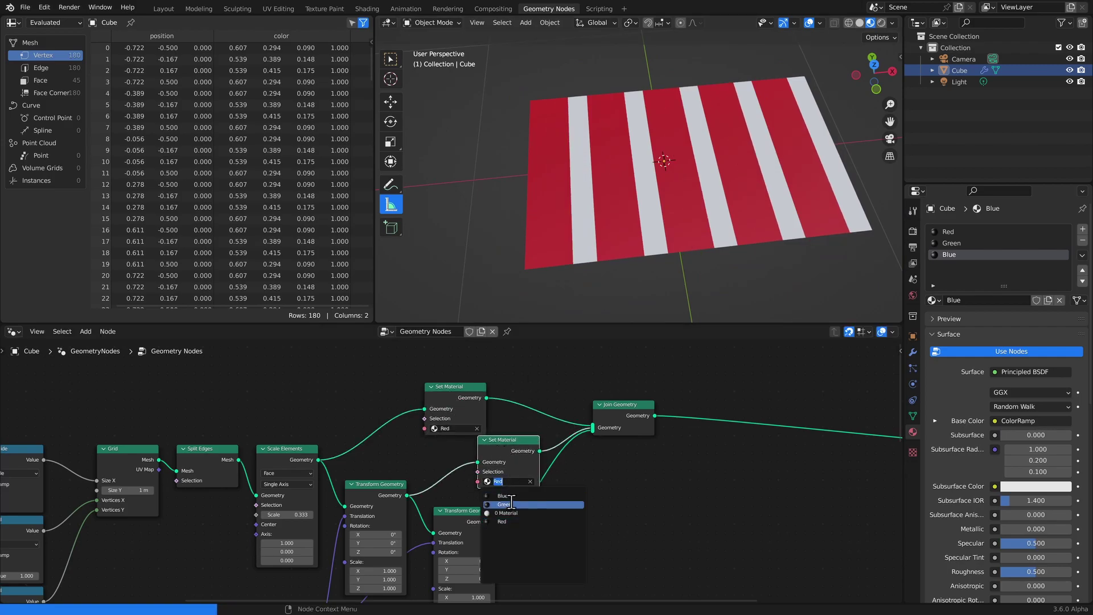
left_click(513, 505)
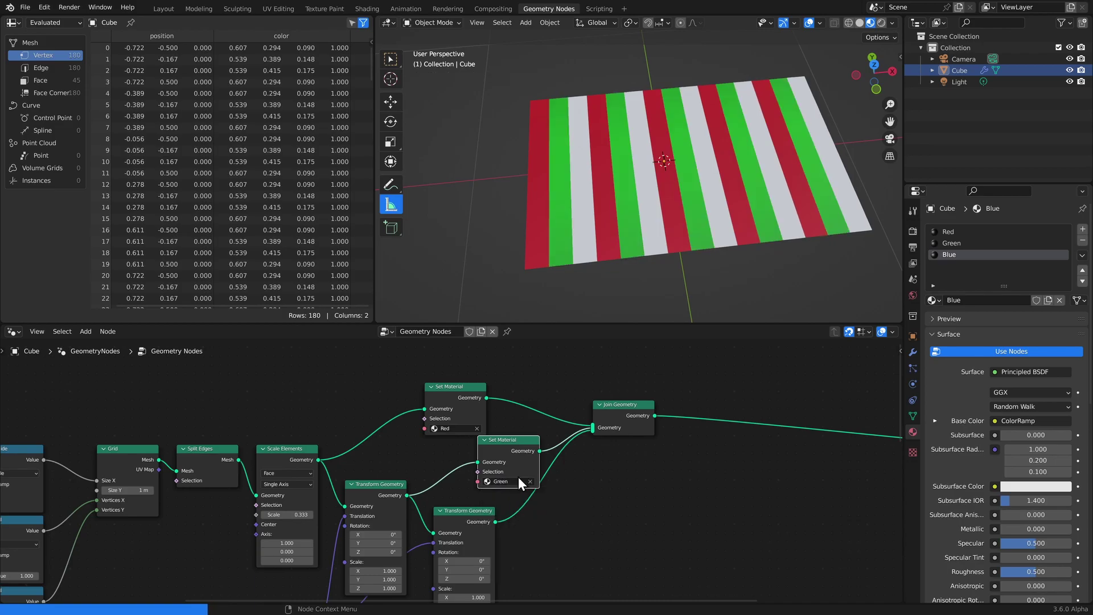
Duplicate the Set Material node onto the link from the second Transform Geometry to Join Geometry and set its material to Blue
key("shift+d")
left_click(551, 516)
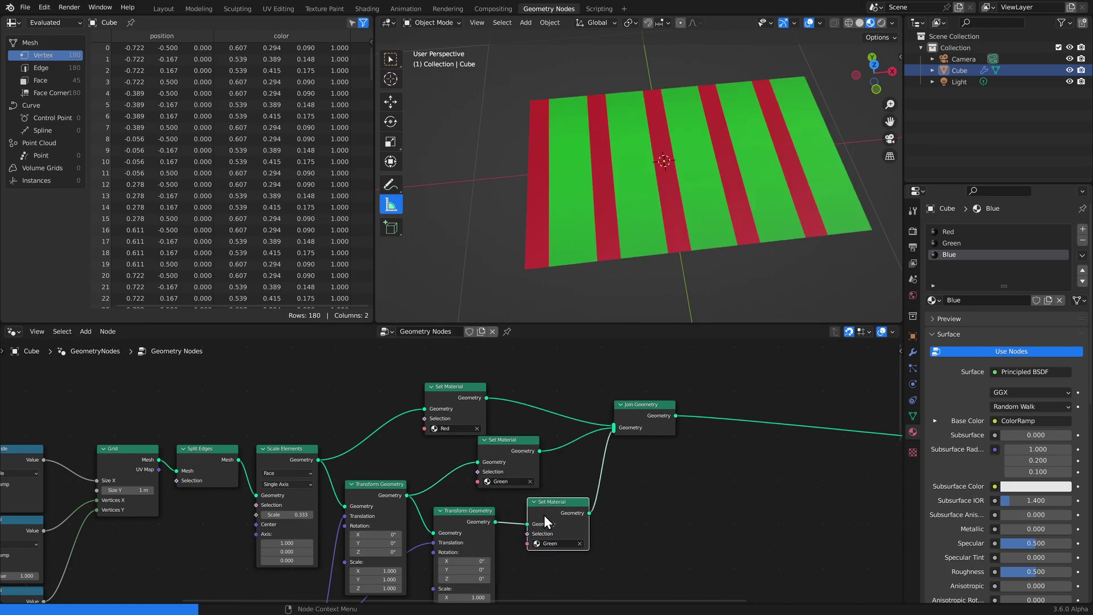
left_click(562, 543)
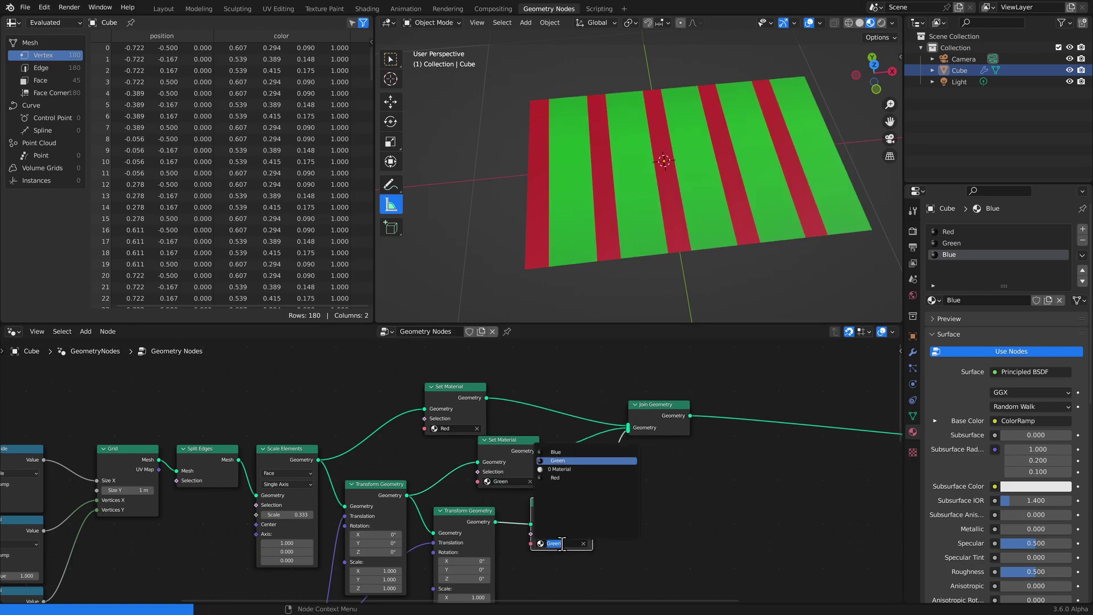
left_click(563, 452)
Link the Image node's output to the Image Info node's Image input
key("Home")
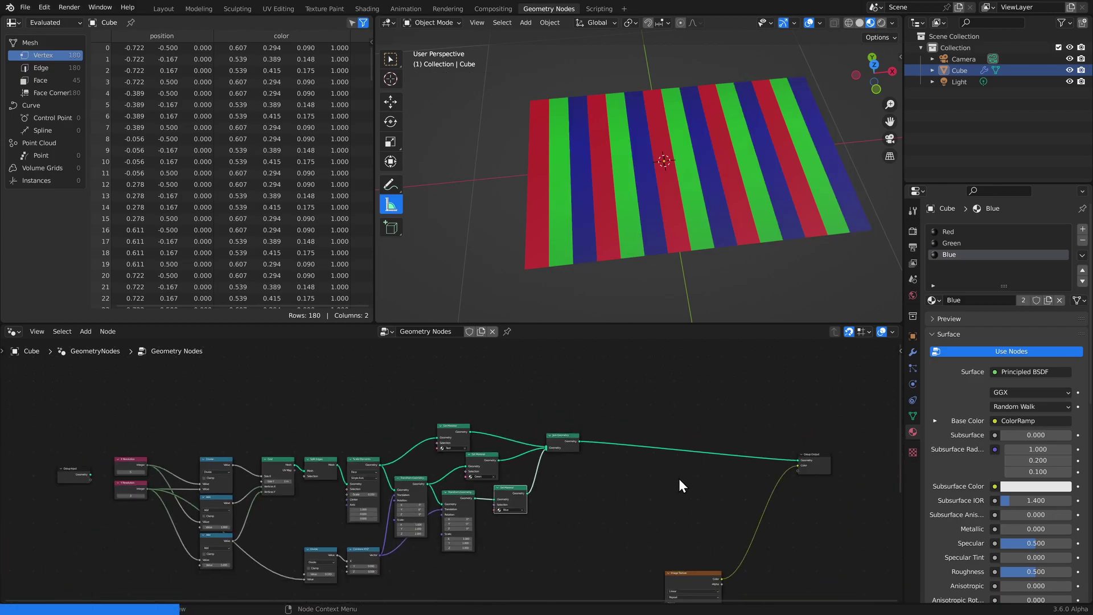
middle_click_drag(703, 508, 696, 343)
scroll(586, 419, "up", 5)
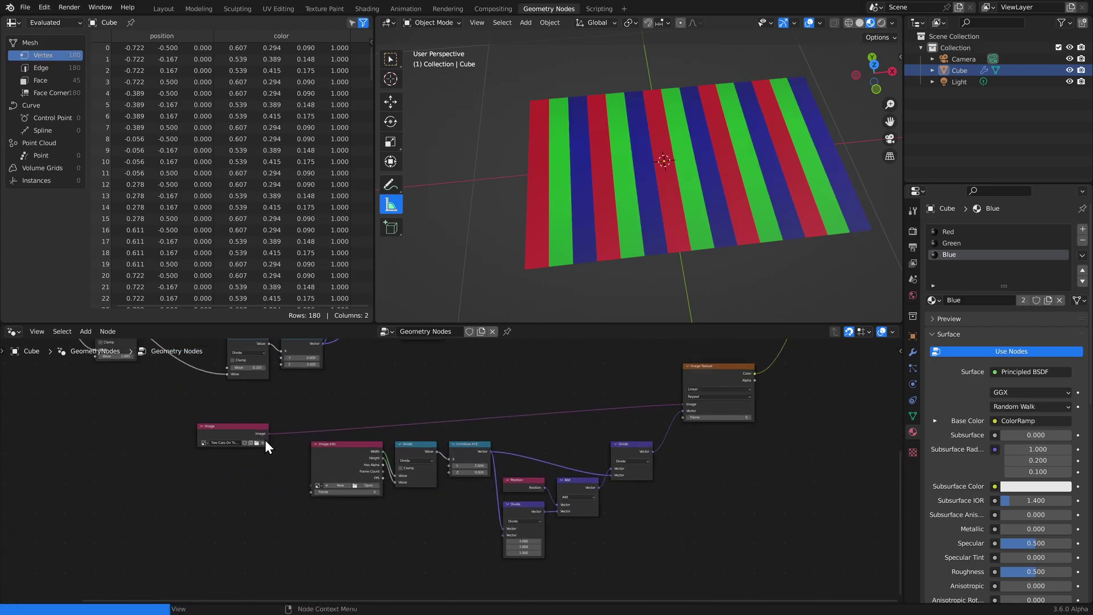
left_click_drag(268, 434, 310, 486)
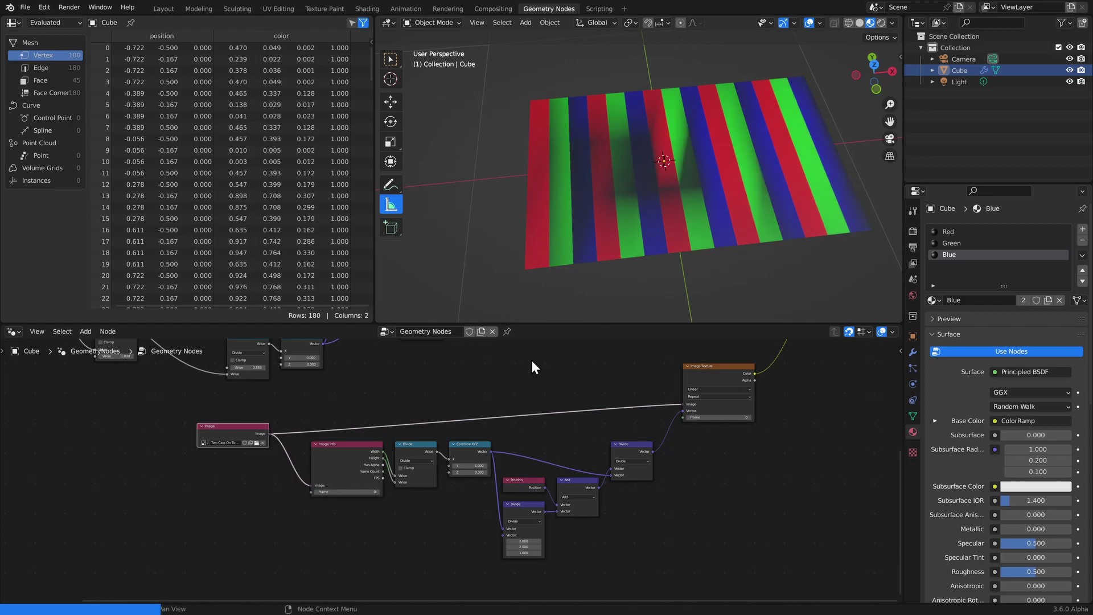
Set the X Resolution node to 240 and the Y Resolution node to 135
middle_click_drag(714, 136, 706, 194)
middle_click_drag(502, 364, 585, 481)
mouse_move(442, 420)
middle_mouse_down()
mouse_move(452, 432)
mouse_move(711, 484)
middle_mouse_up()
middle_click_drag(493, 443, 499, 445)
scroll(499, 445, "up", 3)
left_click(369, 428)
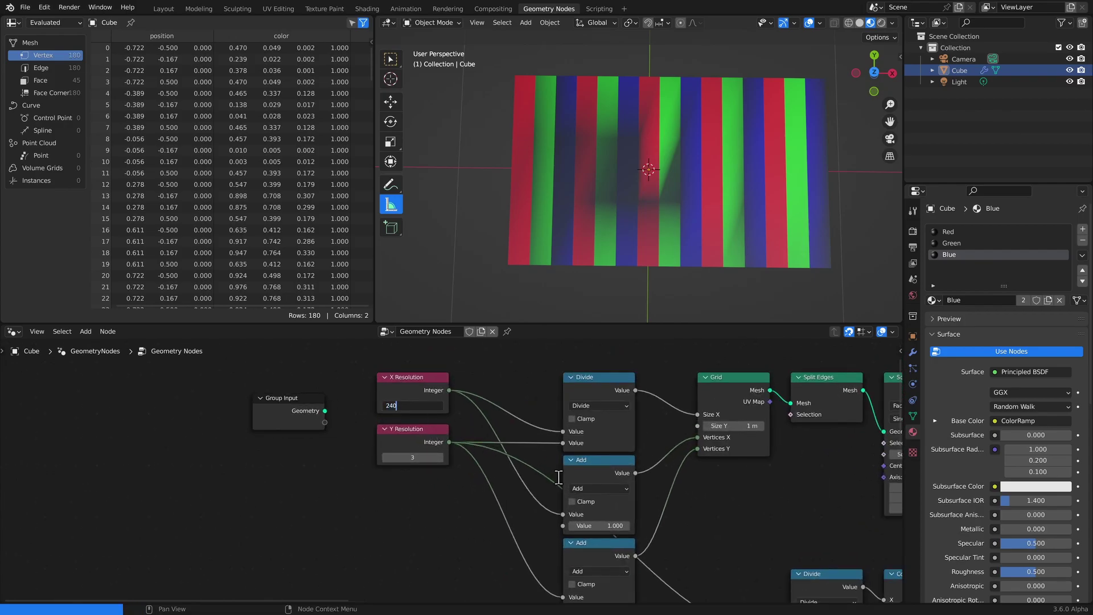
key("Return")
left_click(421, 458)
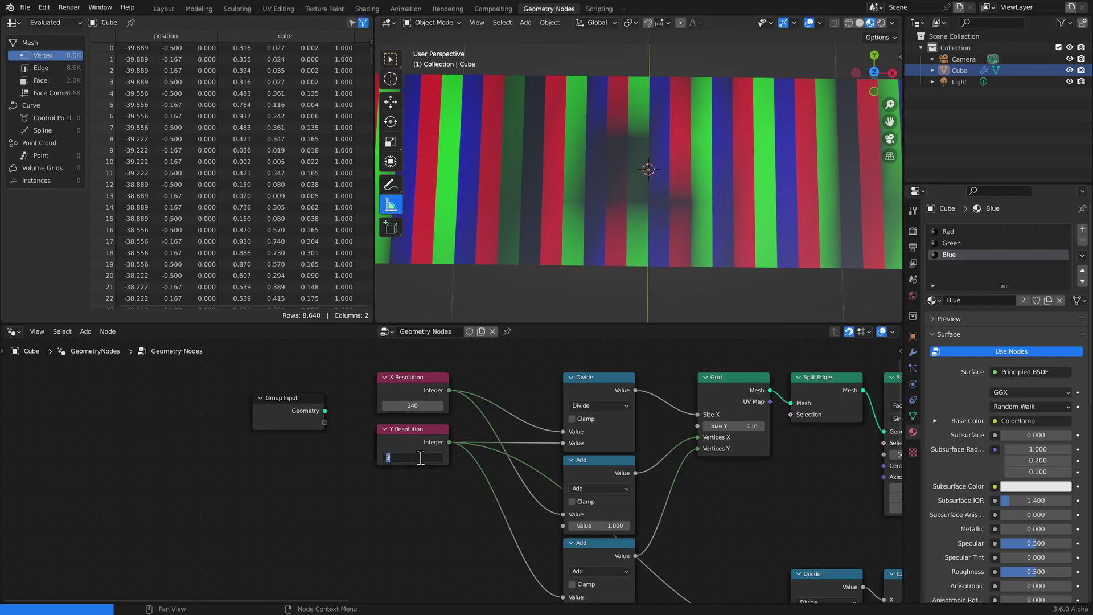
type("135")
key("Return")
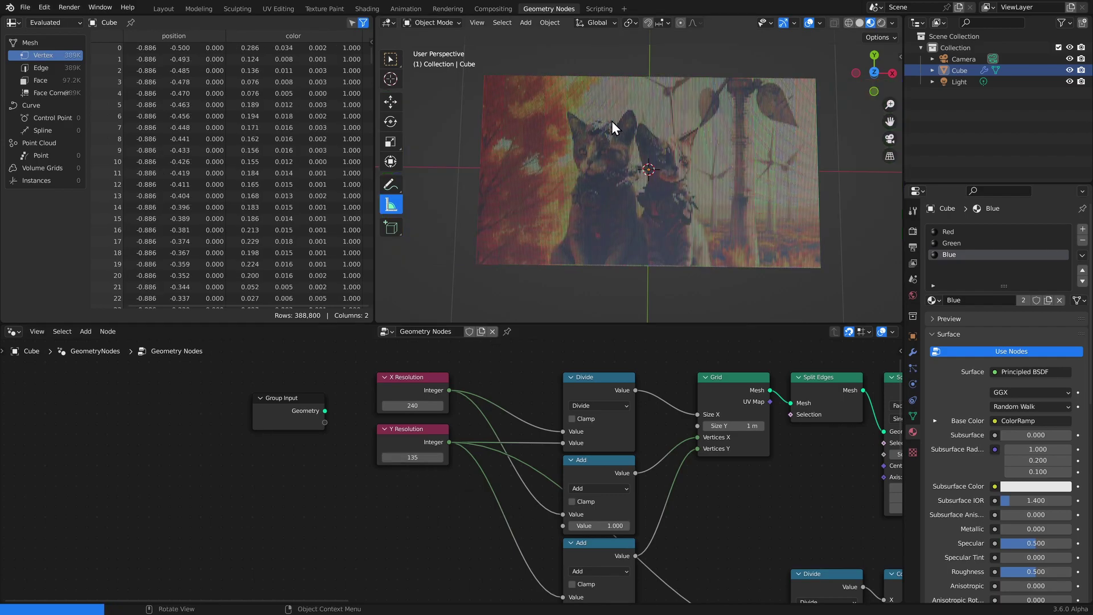
Set the attribute domain of the Color group output to Face
middle_click_drag(652, 180, 655, 140)
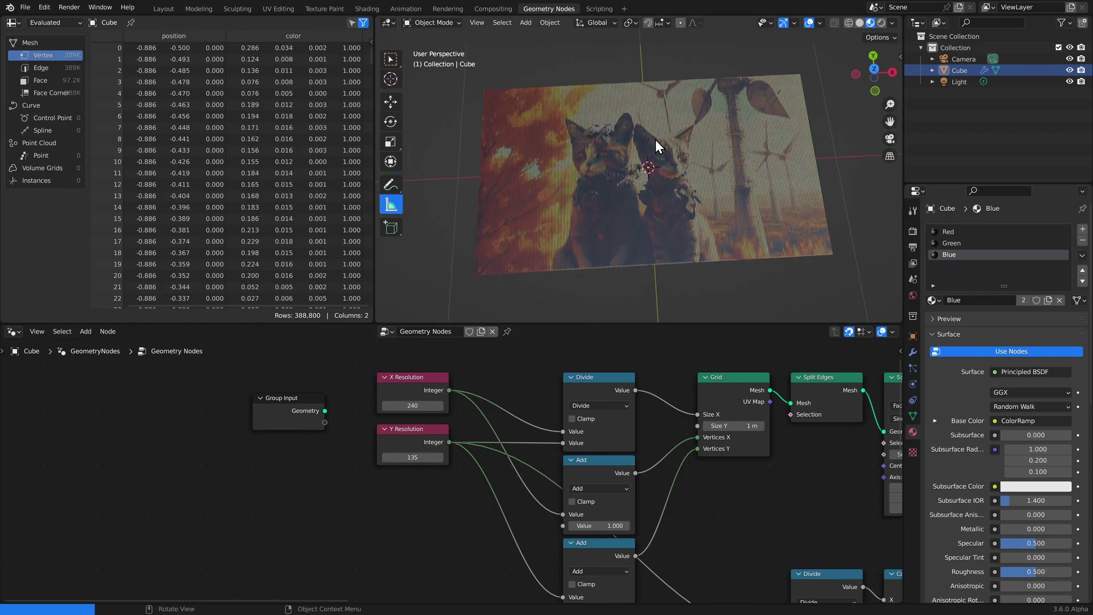
scroll(766, 199, "up", 10)
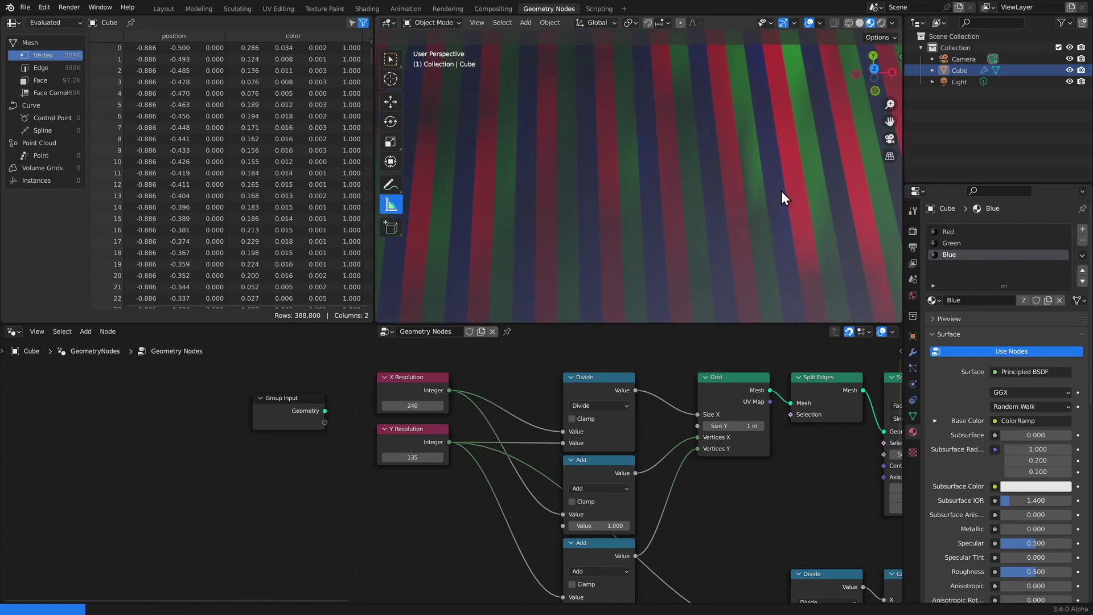
middle_click_drag(767, 187, 678, 161, "shift")
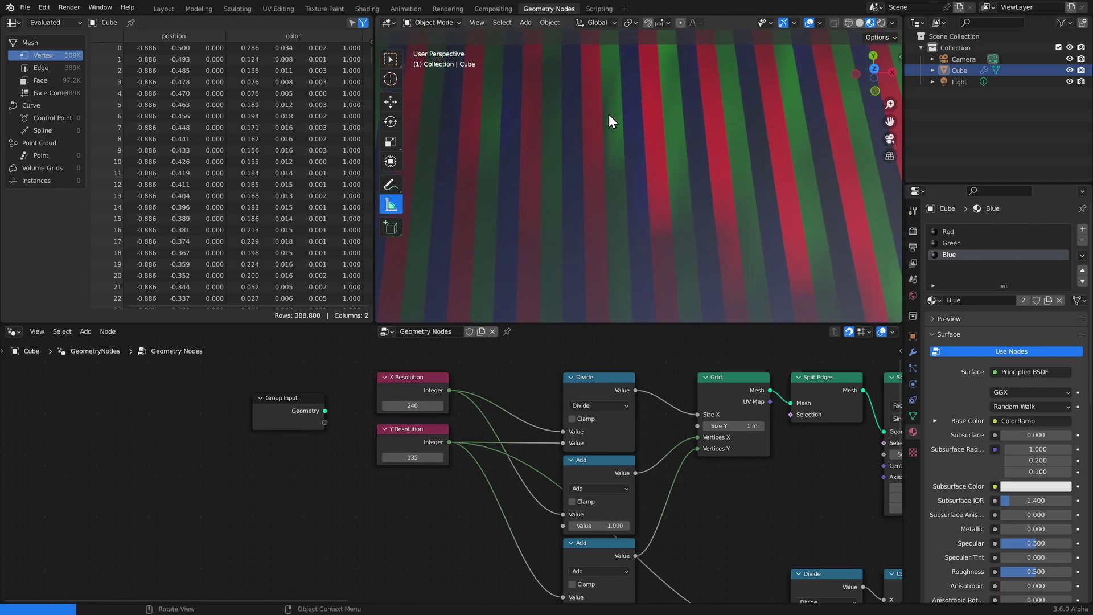
middle_click_drag(610, 94, 625, 166, "shift")
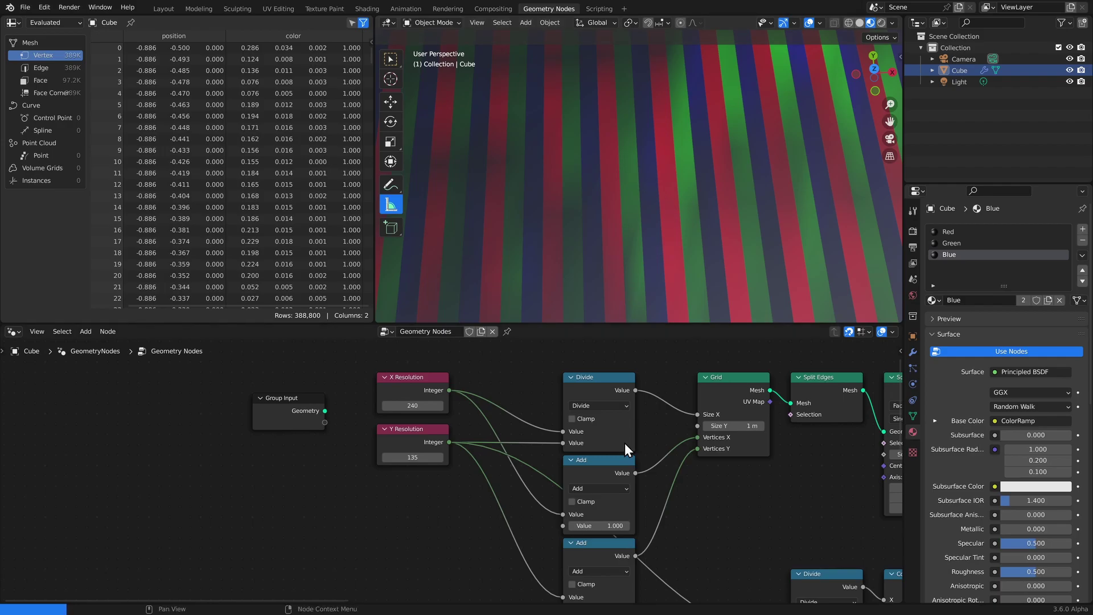
middle_click_drag(708, 460, 654, 449)
key("n")
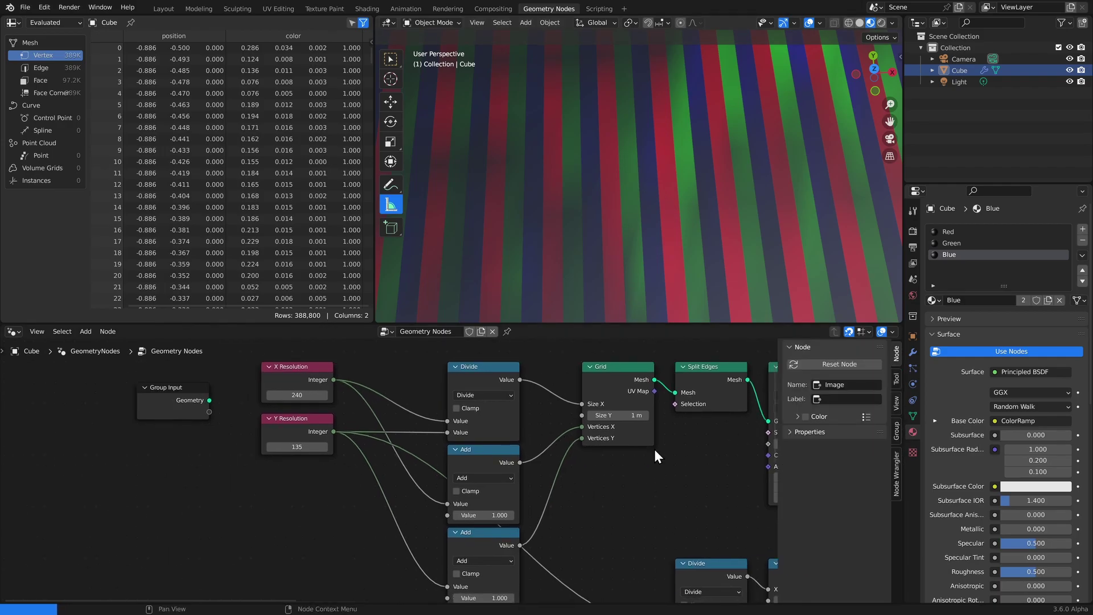
left_click(897, 430)
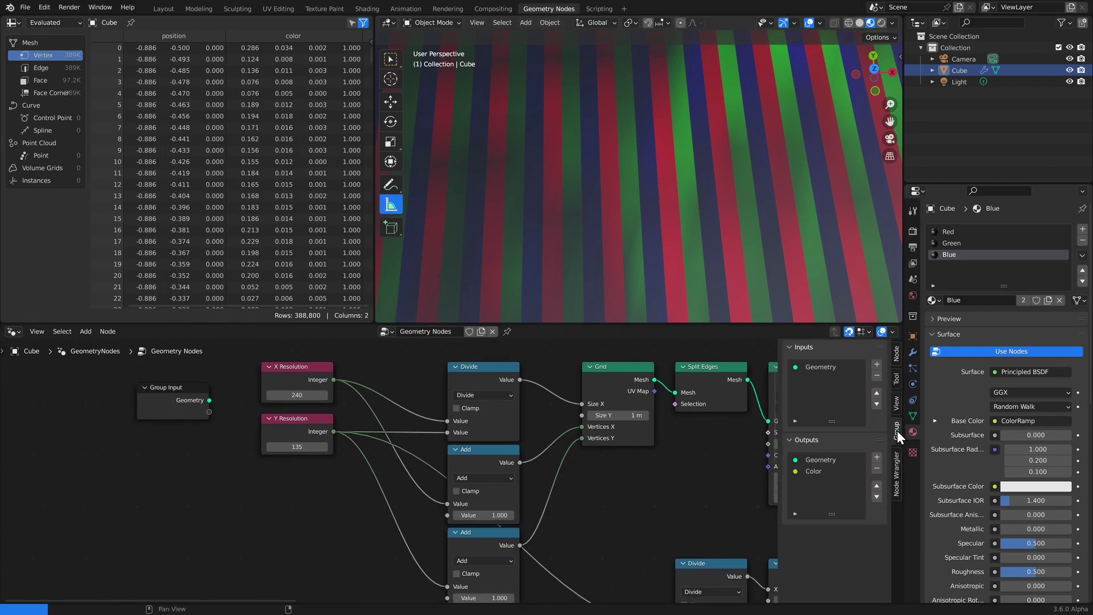
left_click(808, 471)
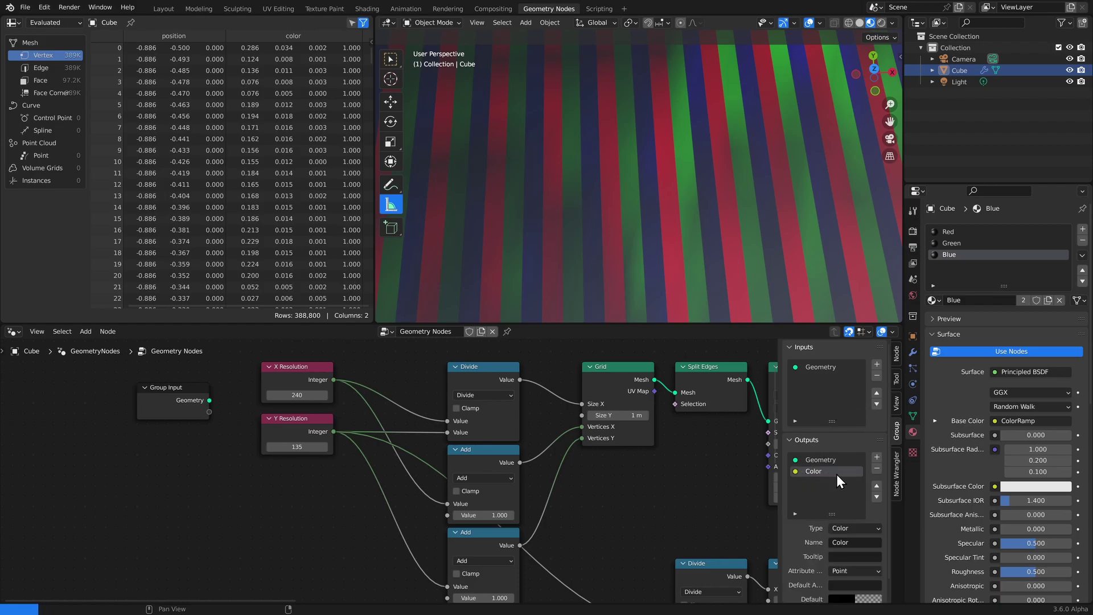
scroll(835, 473, "down", 2)
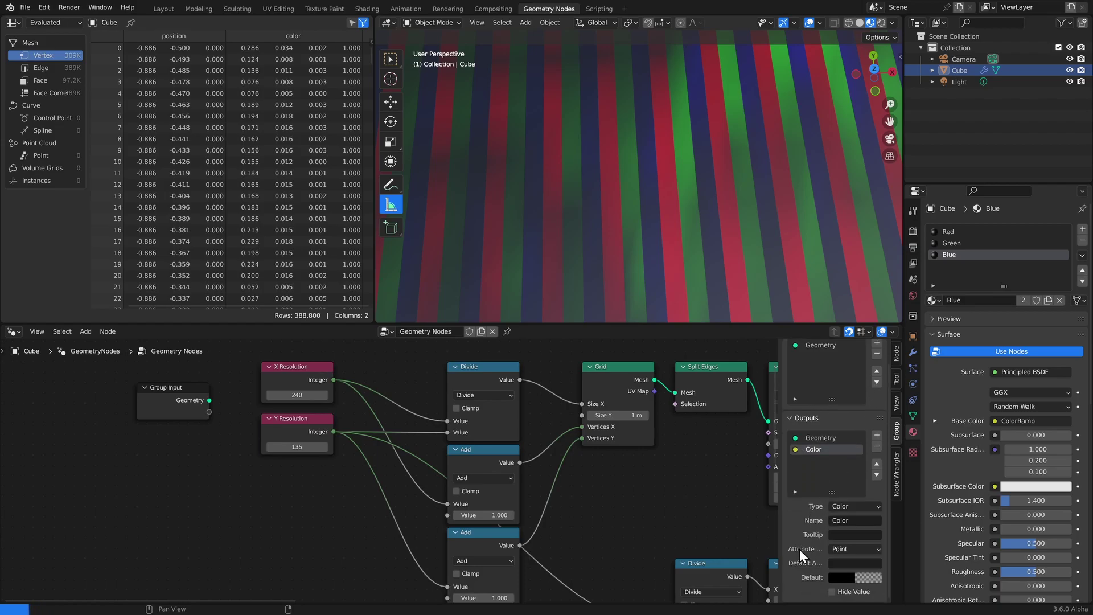
left_click(856, 550)
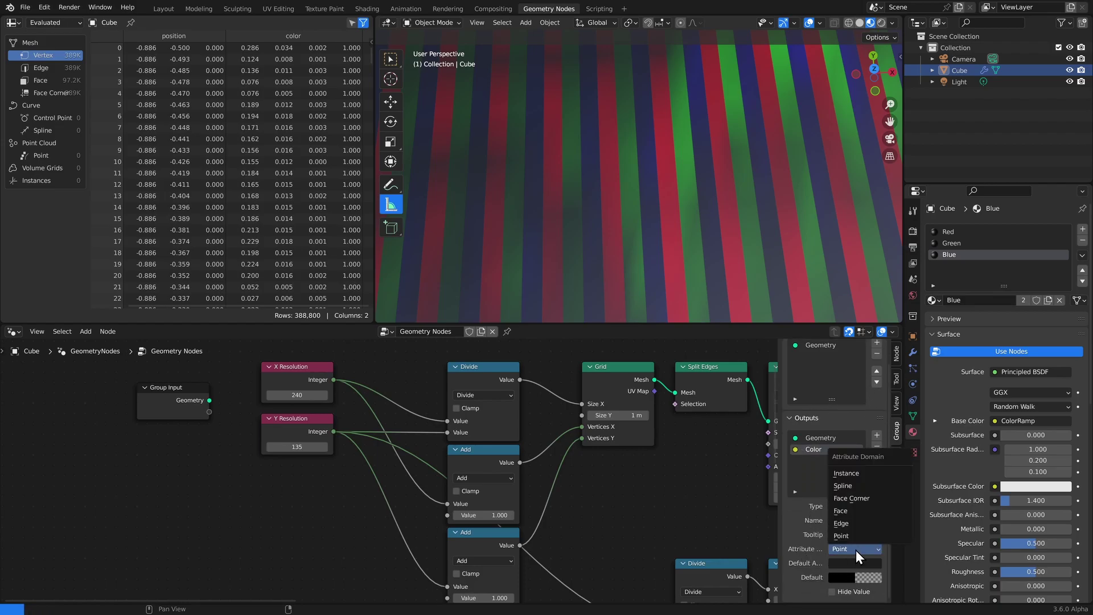
left_click(845, 514)
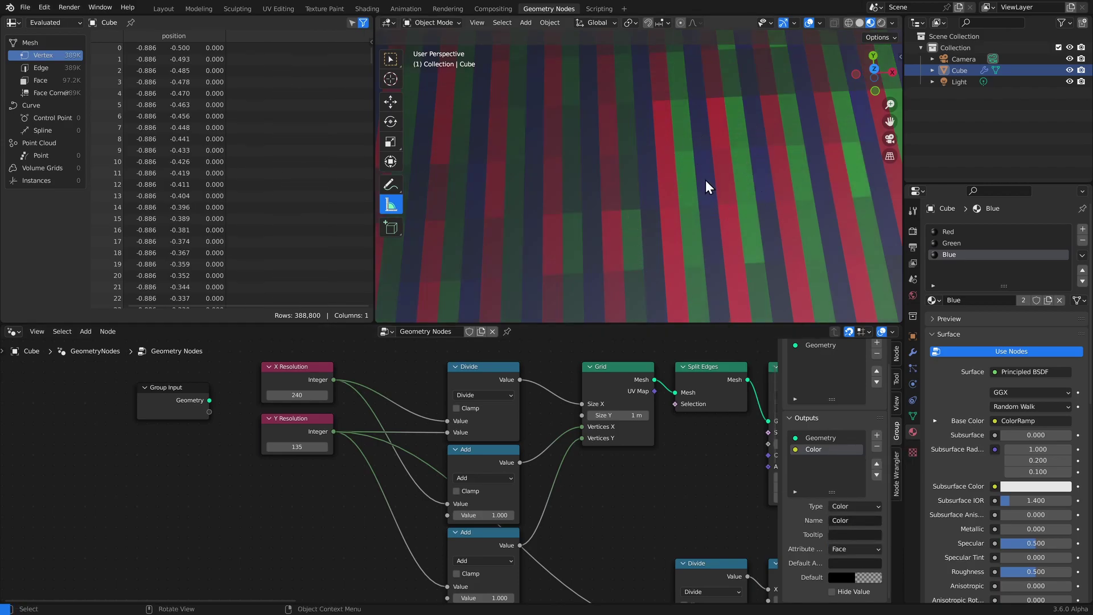
Examine the colored strips along the mesh's outer edge and the overall image for misalignment
middle_click_drag(723, 136, 724, 194, "ctrl")
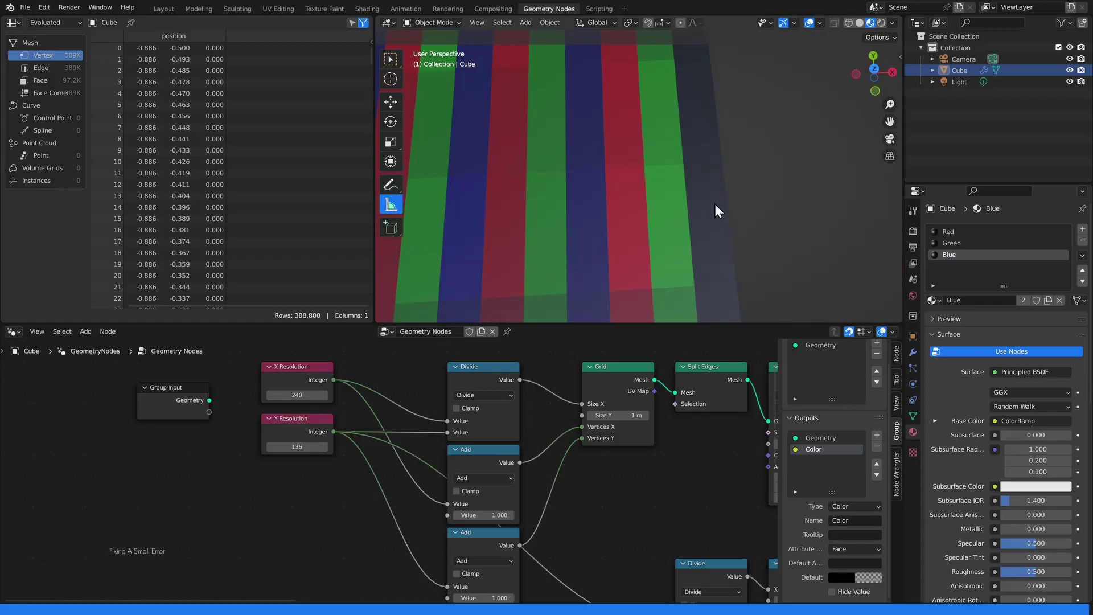
scroll(680, 176, "up", 3)
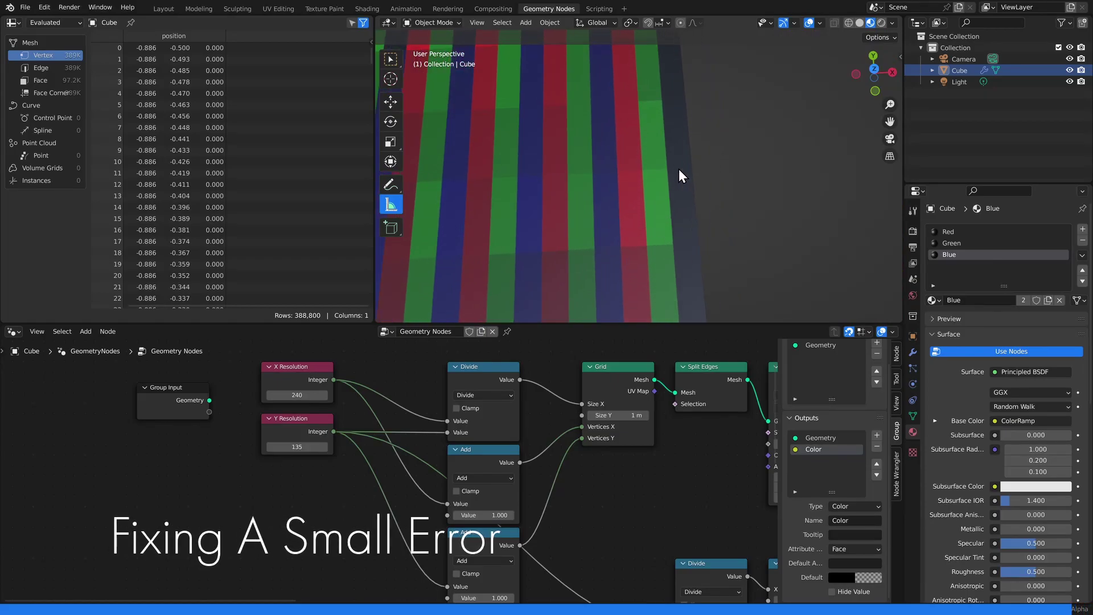
scroll(712, 235, "up", 2)
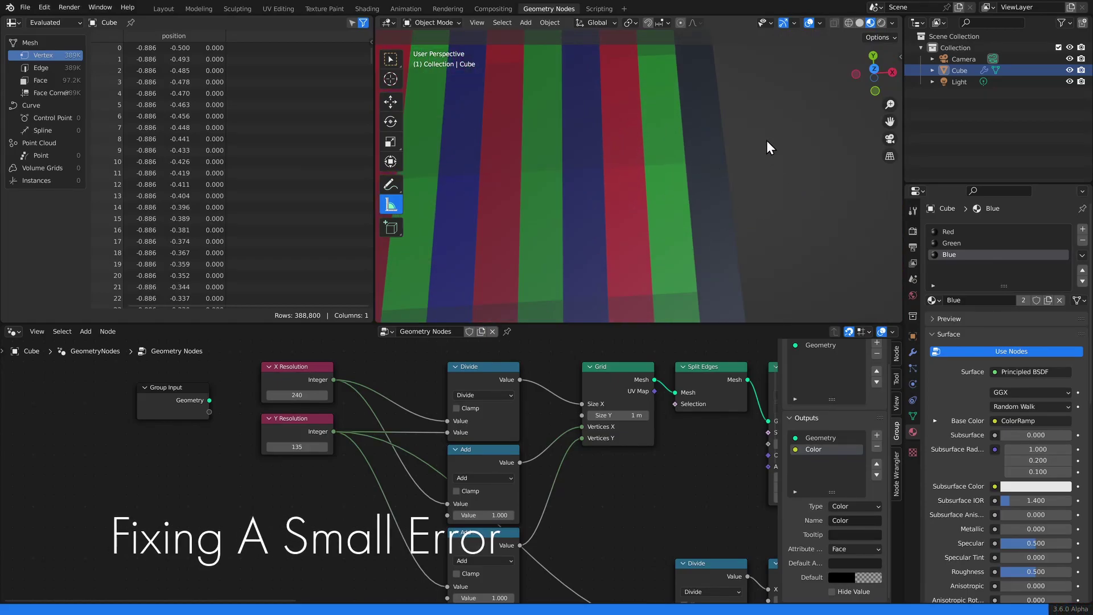
scroll(741, 125, "down", 5)
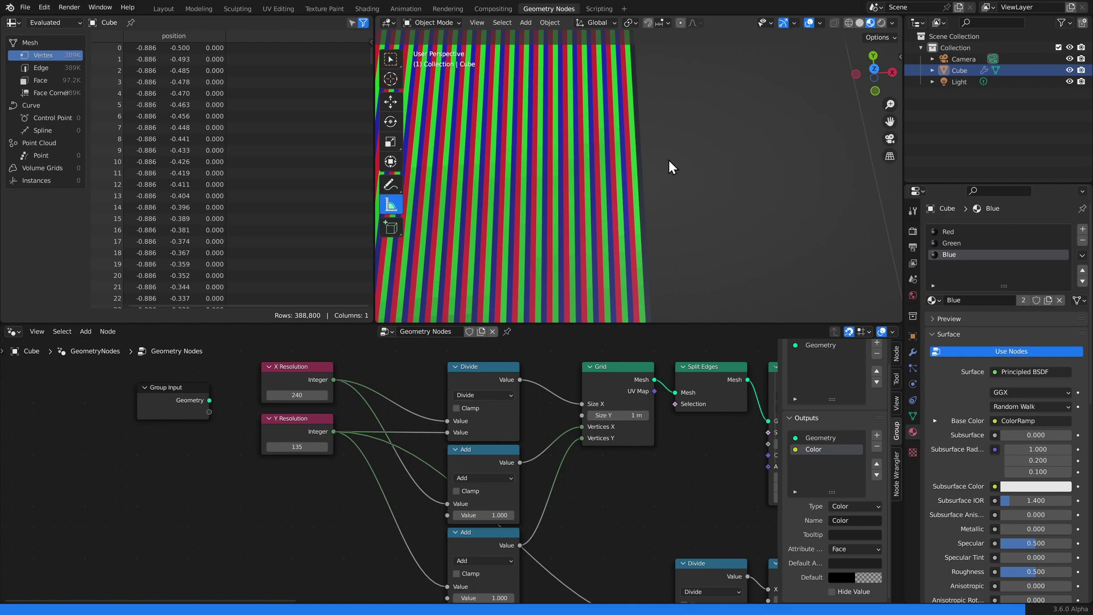
scroll(669, 161, "down", 4)
middle_click_drag(669, 160, 752, 193, "shift")
scroll(752, 193, "down", 3)
middle_click_drag(542, 190, 587, 222, "shift")
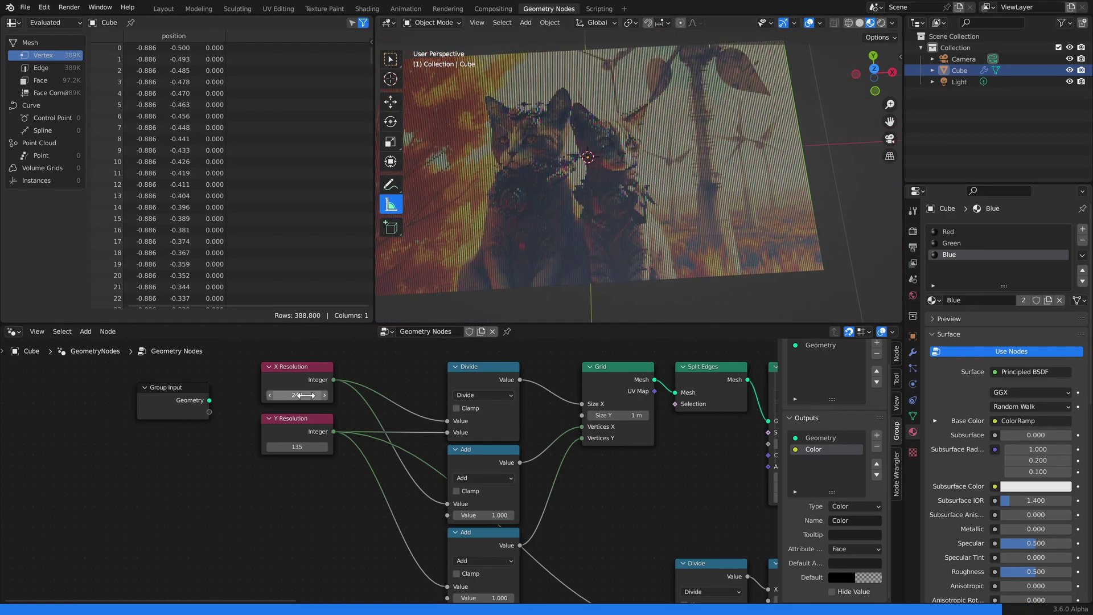
Reduce the X Resolution to 5 and the Y Resolution to 3 and view the grid from the top
mouse_move(302, 395)
left_mouse_down()
mouse_move(276, 395)
mouse_move(289, 395)
left_mouse_up()
mouse_move(291, 447)
left_mouse_down()
mouse_move(276, 447)
mouse_move(291, 447)
left_mouse_up()
key("KP_7")
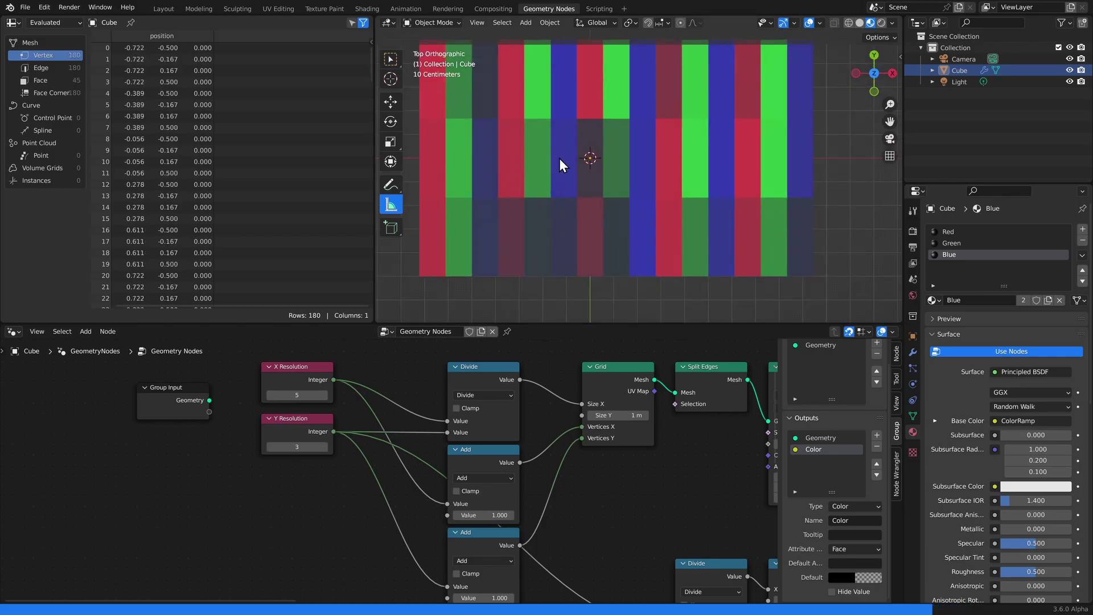
middle_click_drag(612, 114, 639, 215, "shift")
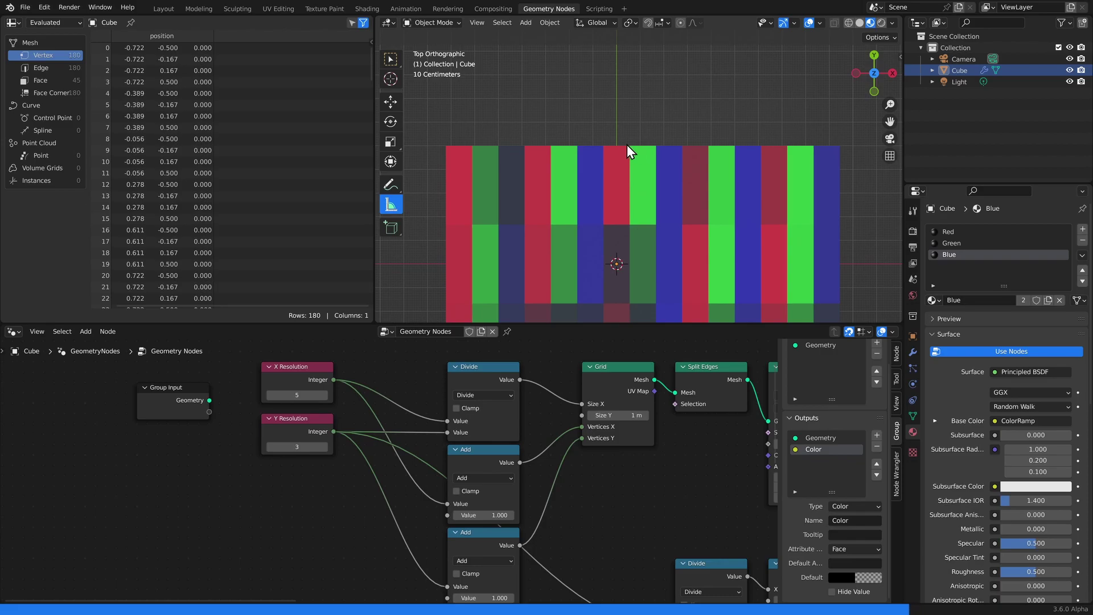
Annotate a square outline around the original extent of the grid's upper corner cell, before the first red strip
mouse_move(617, 145)
left_mouse_down()
mouse_move(743, 114)
mouse_move(831, 134)
left_mouse_up()
mouse_move(616, 144)
left_mouse_down()
mouse_move(516, 107)
mouse_move(463, 152)
mouse_move(818, 118)
mouse_move(553, 120)
left_mouse_up()
mouse_move(509, 177)
middle_mouse_down("shift")
mouse_move(535, 166)
mouse_move(532, 141)
middle_mouse_up("shift")
mouse_move(549, 136)
left_mouse_down()
mouse_move(471, 207)
mouse_move(471, 127)
mouse_move(554, 138)
left_mouse_up()
middle_click_drag(622, 142, 600, 149, "shift")
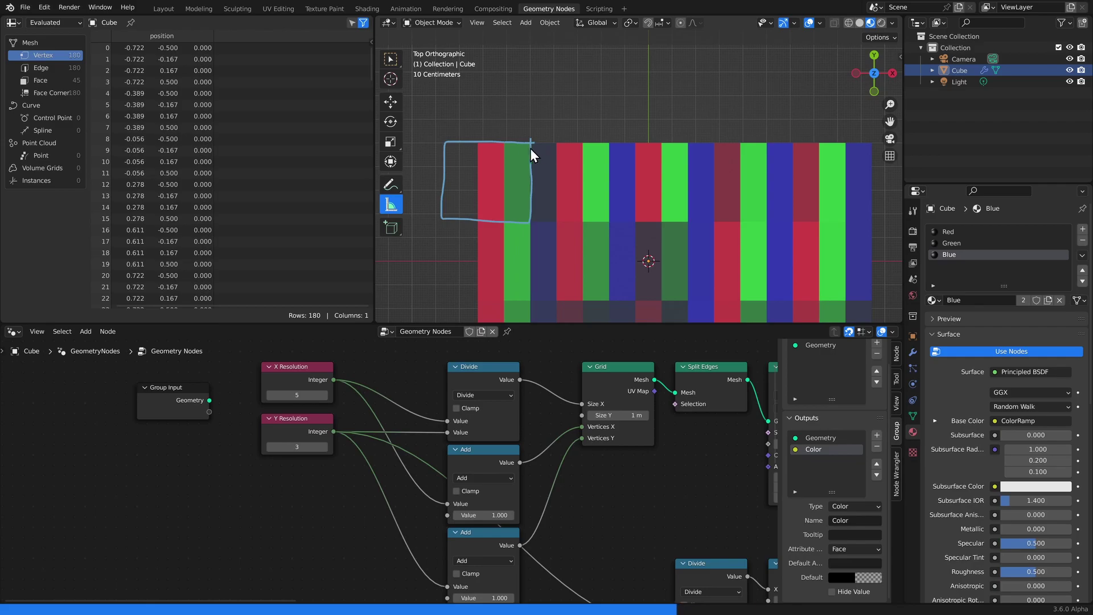
middle_click_drag(613, 132, 604, 138, "shift")
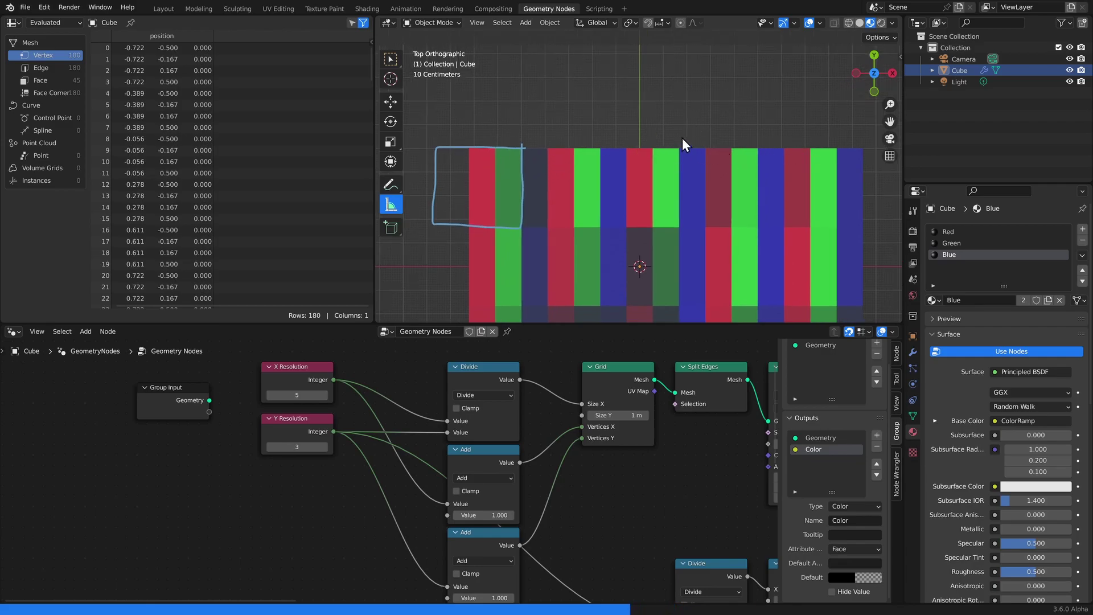
Duplicate the second Transform Geometry node onto the link between Join Geometry and Group Output
scroll(545, 454, "down", 5)
middle_click_drag(631, 496, 419, 447)
scroll(465, 451, "down", 4)
middle_click_drag(586, 457, 432, 498)
scroll(432, 496, "up", 2)
middle_click_drag(667, 455, 606, 466)
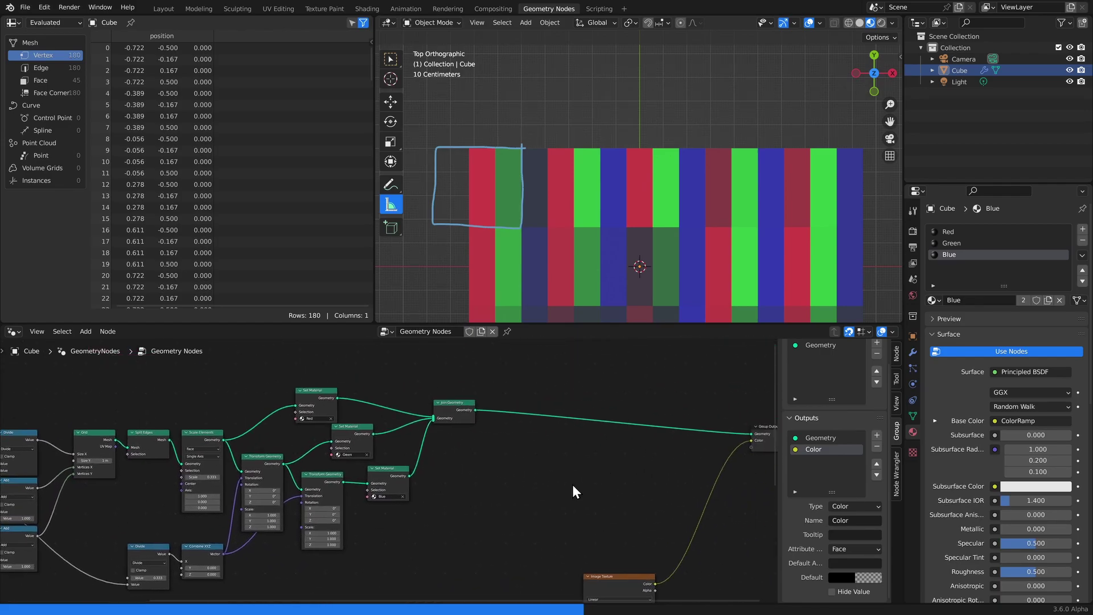
left_click(323, 478)
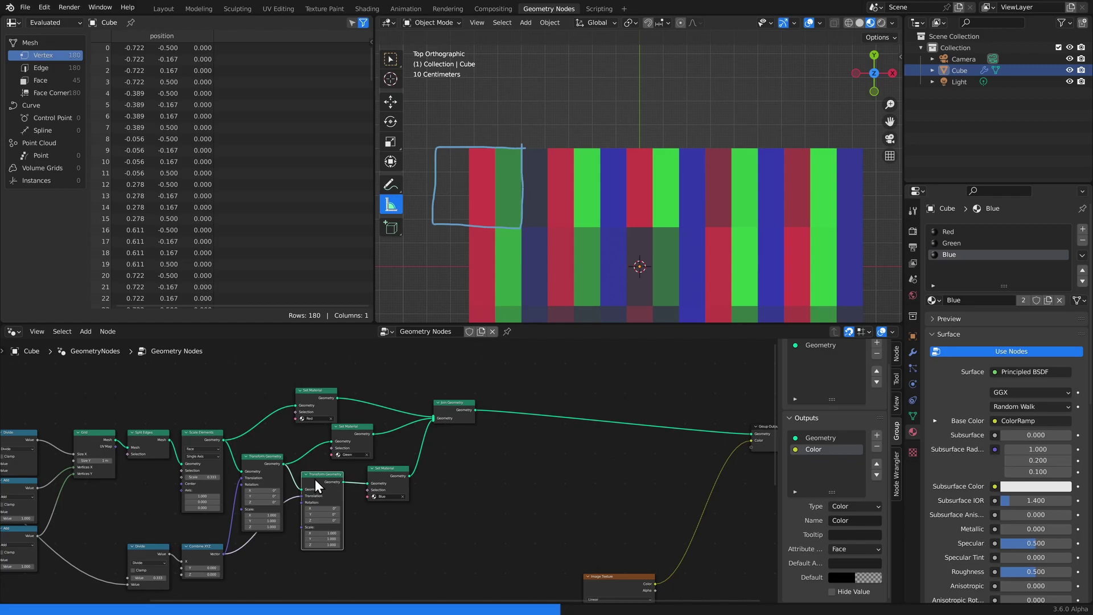
key("shift+d")
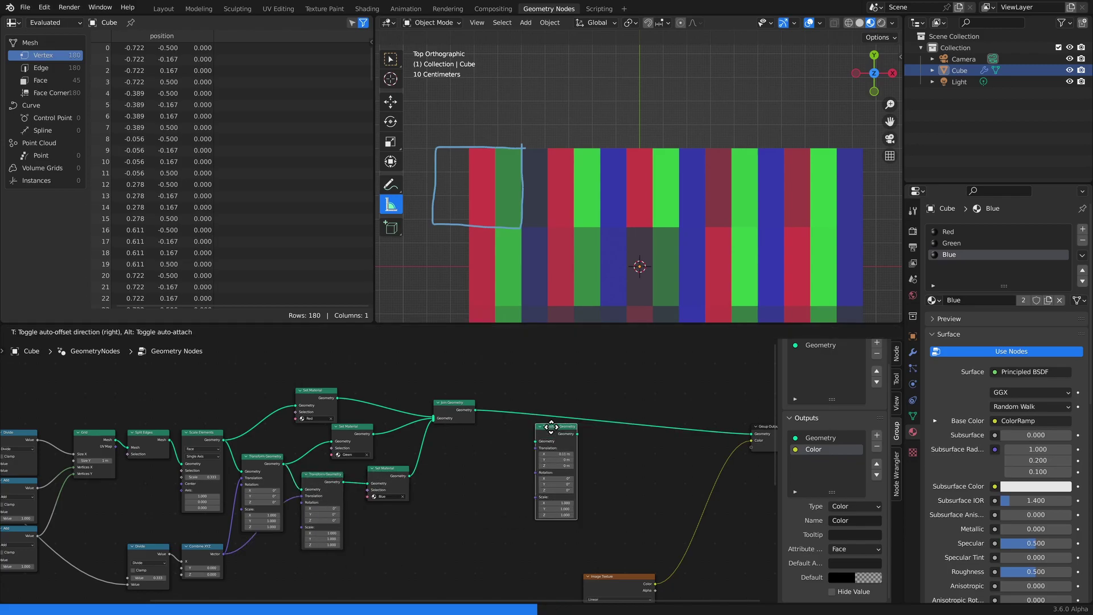
left_click(516, 407)
scroll(549, 395, "up", 3)
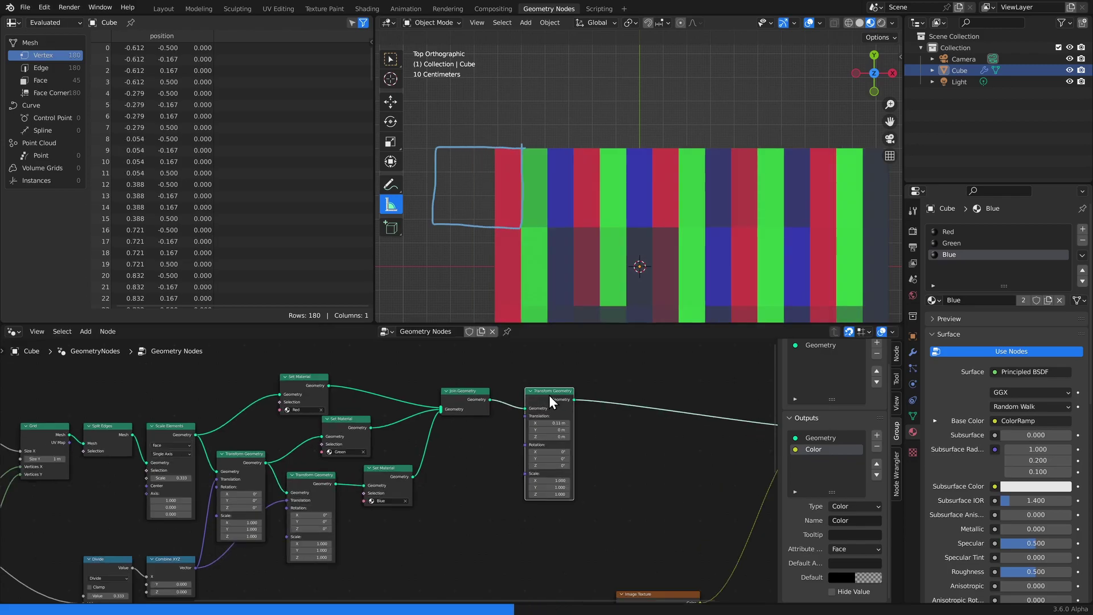
scroll(580, 429, "down", 4)
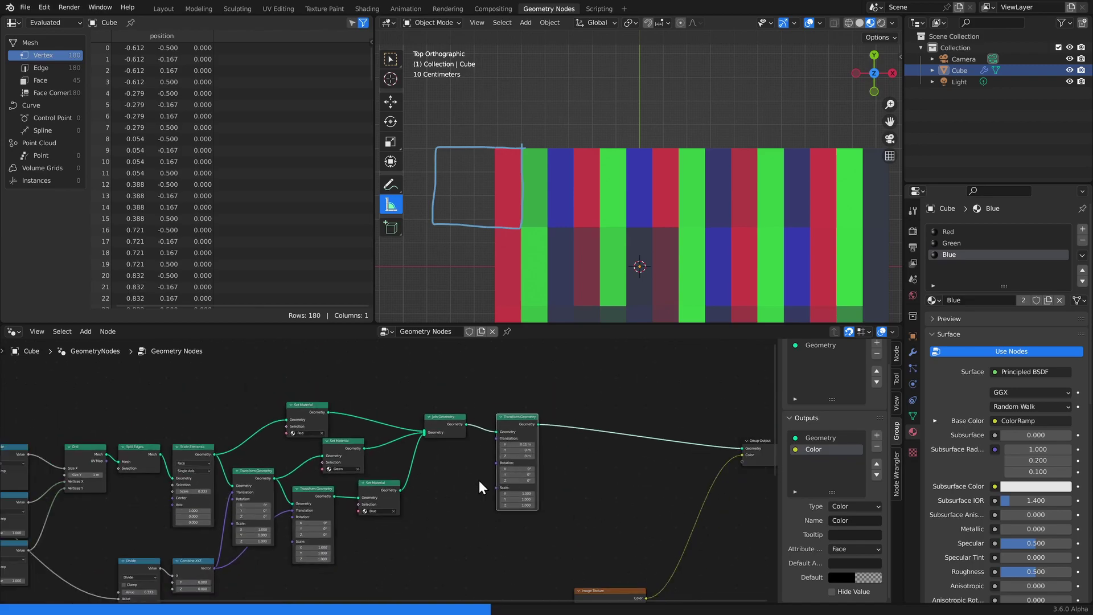
Set the new Transform Geometry node's X translation to about -0.15 m
scroll(564, 417, "up", 2)
left_click_drag(589, 404, 573, 404)
middle_click_drag(511, 469, 531, 449)
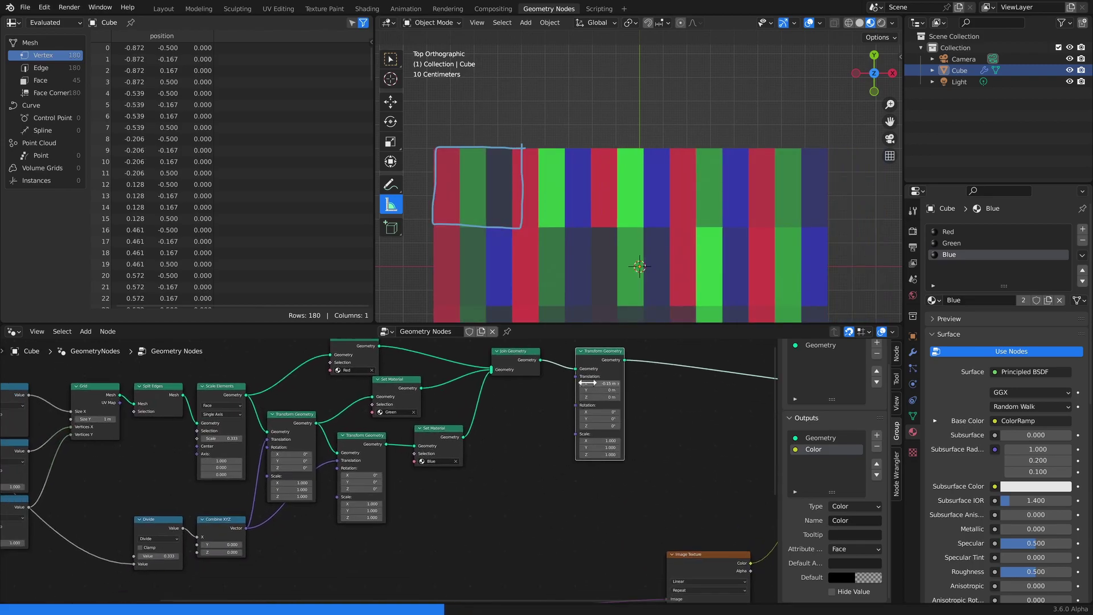
Duplicate the linked Divide and Combine XYZ nodes that drive the strip offset and place the copies beside the originals
middle_click_drag(370, 506, 526, 401)
scroll(422, 448, "up", 6)
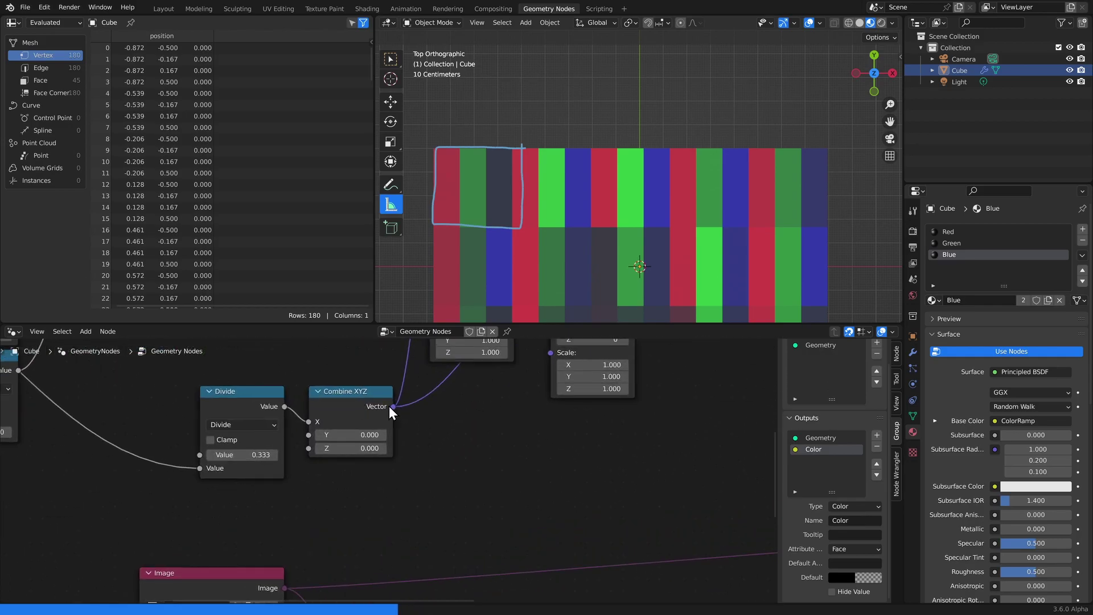
middle_click_drag(387, 404, 408, 421)
left_click_drag(414, 423, 517, 476)
middle_click_drag(395, 462, 433, 446)
left_click_drag(298, 504, 411, 407)
key("shift+d")
left_click(551, 479)
middle_click_drag(612, 491, 548, 460)
left_click(347, 484)
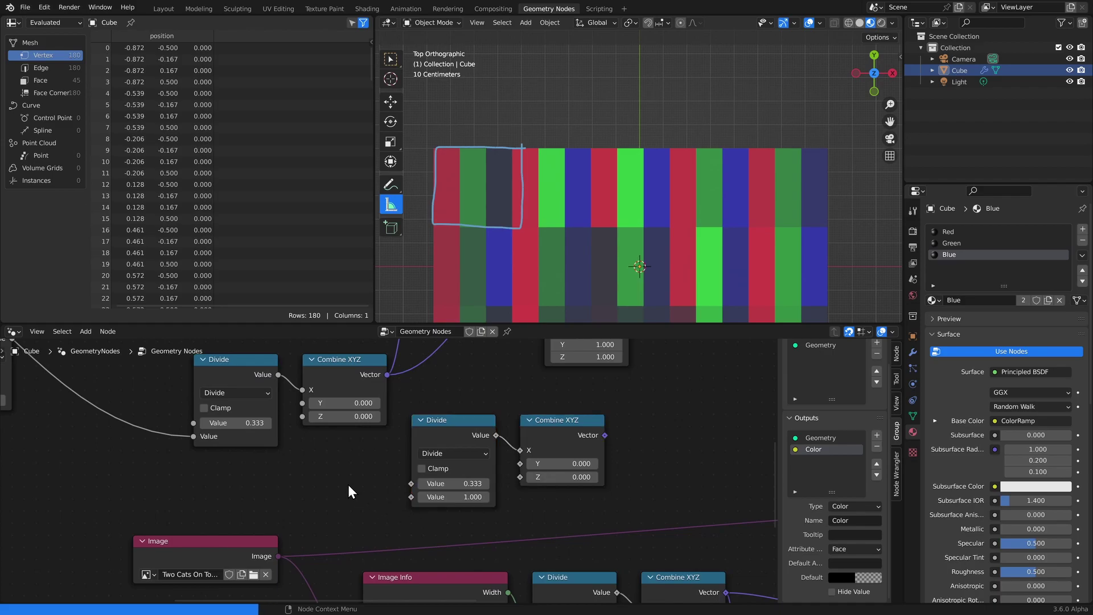
Change the duplicated Divide node to Multiply by -1 and feed the original Divide node's value into its first input
left_click(454, 453)
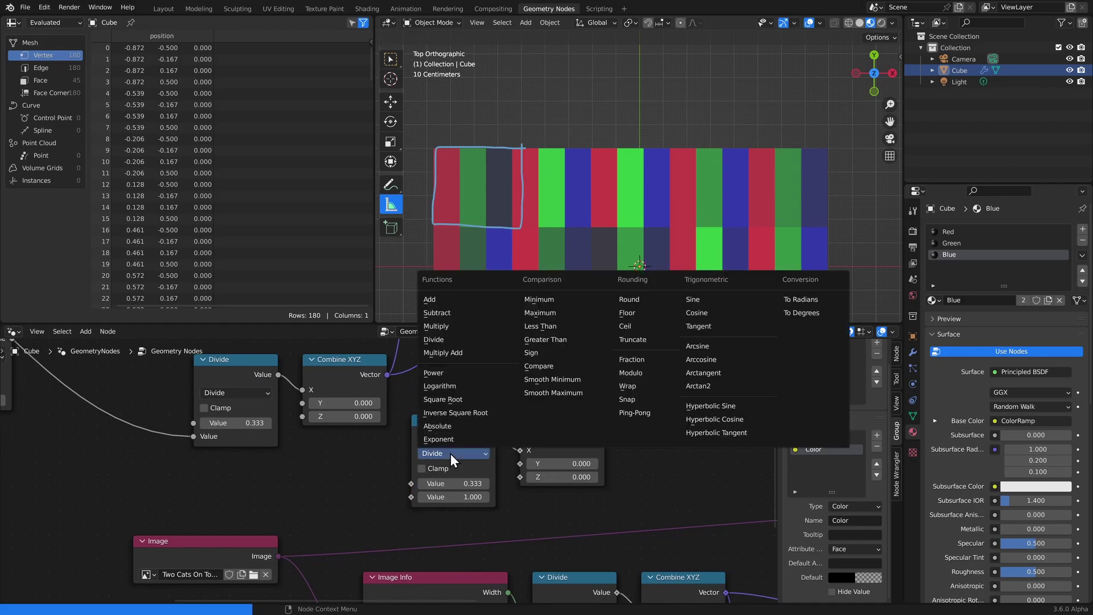
left_click(442, 327)
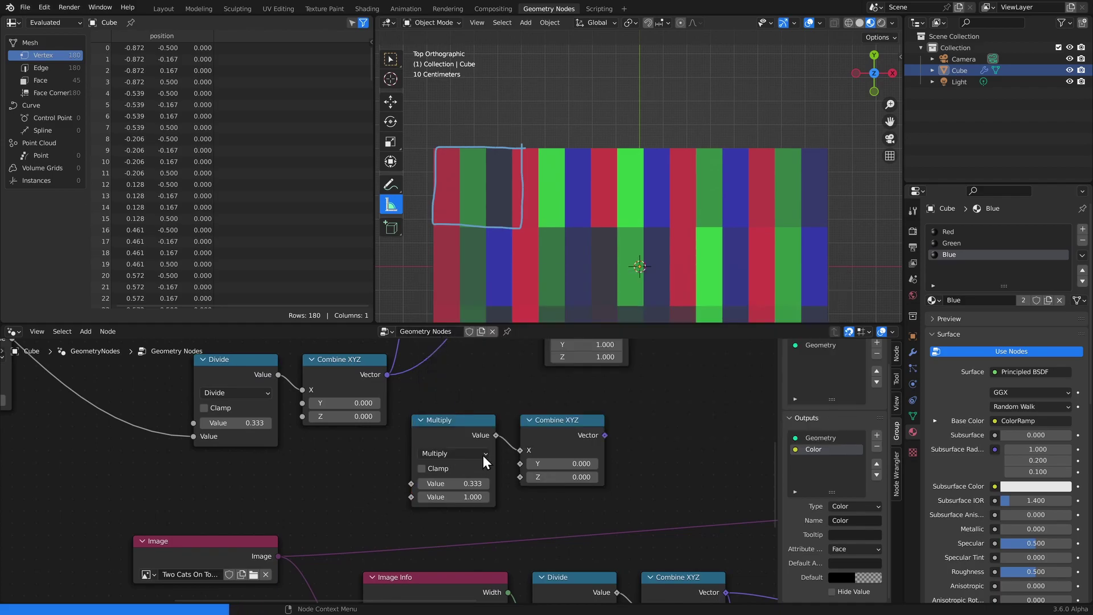
left_click(453, 498)
type("-1")
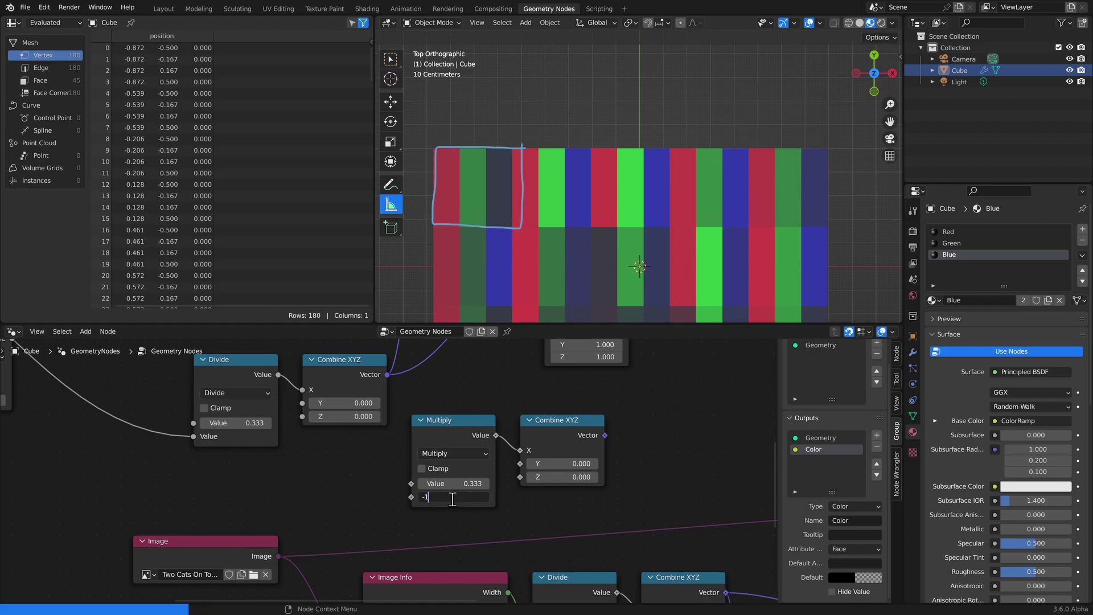
key("Return")
left_click(277, 374)
left_click_drag(278, 374, 411, 484)
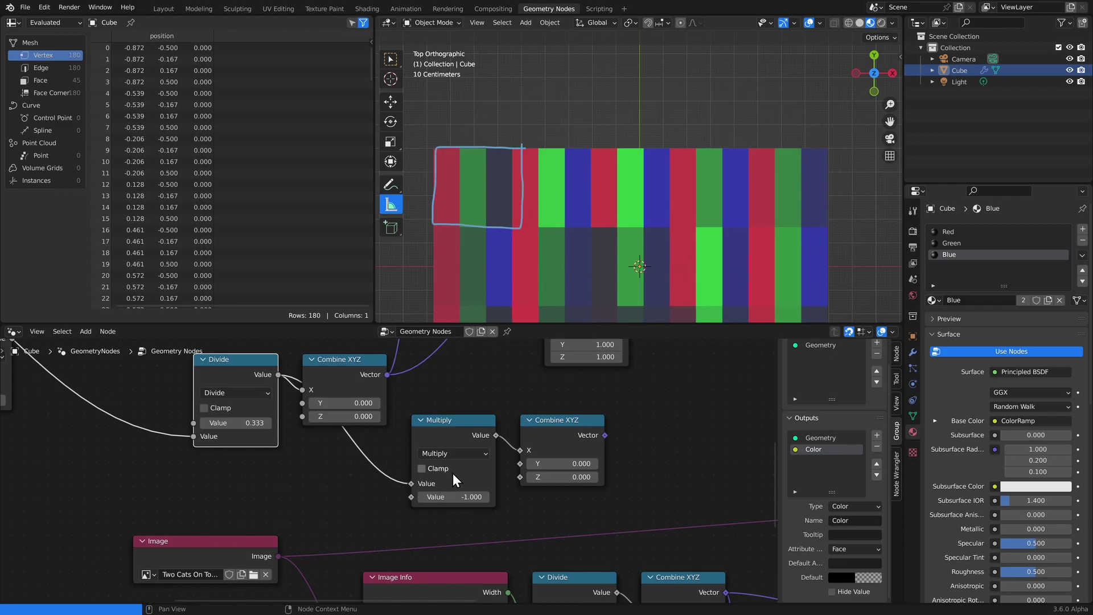
Link the duplicated Combine XYZ node's Vector to the Translation of the Transform Geometry node after Join Geometry
middle_click_drag(538, 450, 431, 496)
scroll(569, 440, "down", 6)
middle_click_drag(676, 422, 508, 464)
left_click_drag(397, 502, 613, 377)
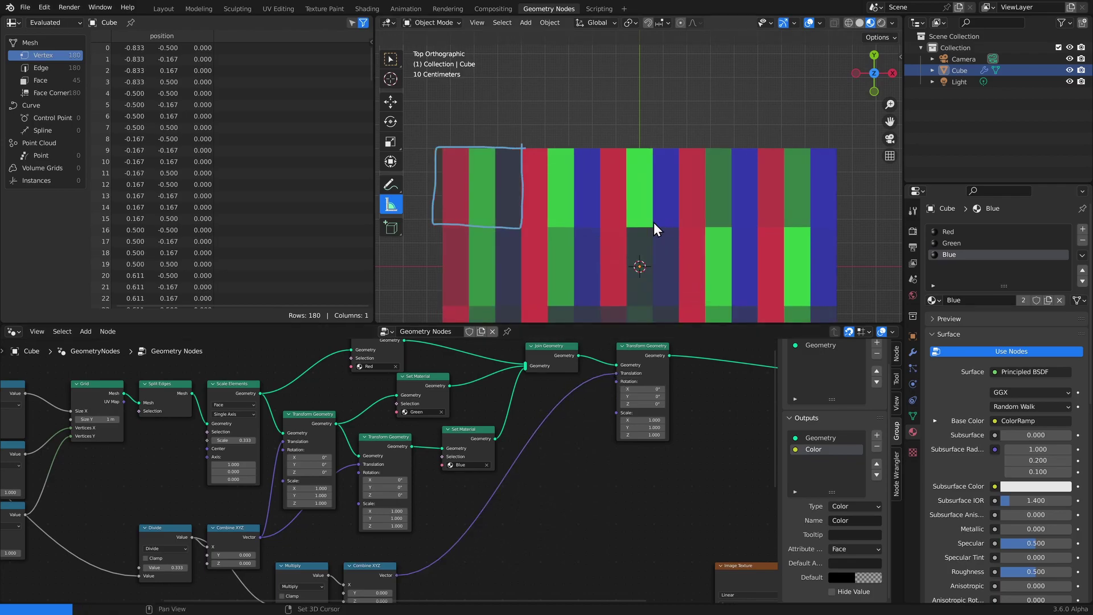
middle_click_drag(642, 144, 647, 139, "shift")
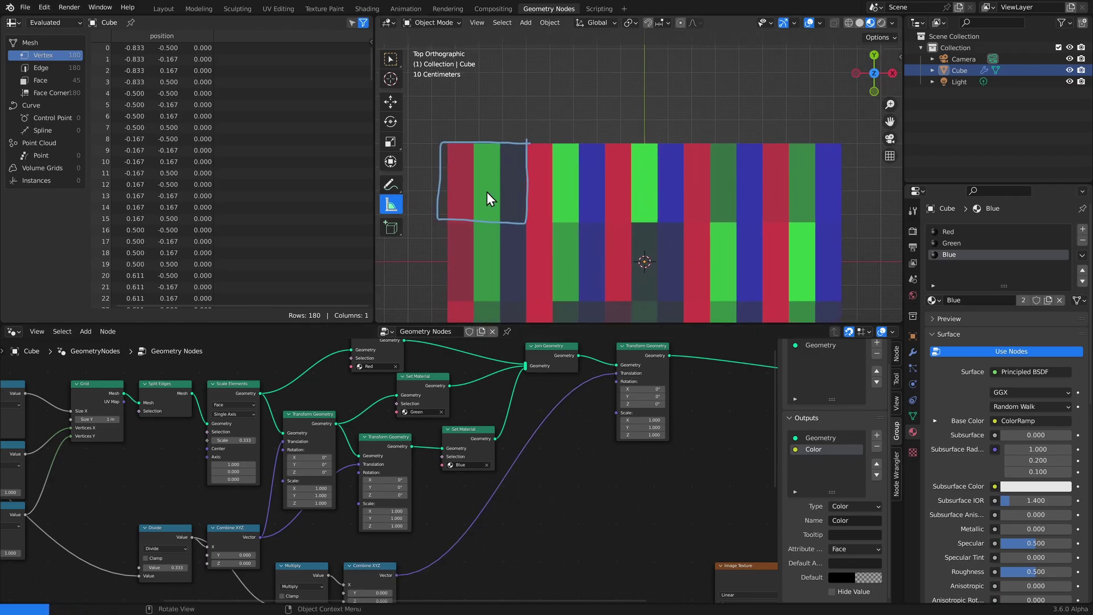
Erase the annotated outline around the corner cell
mouse_move(479, 140)
right_mouse_down()
mouse_move(520, 206)
mouse_move(502, 161)
right_mouse_up()
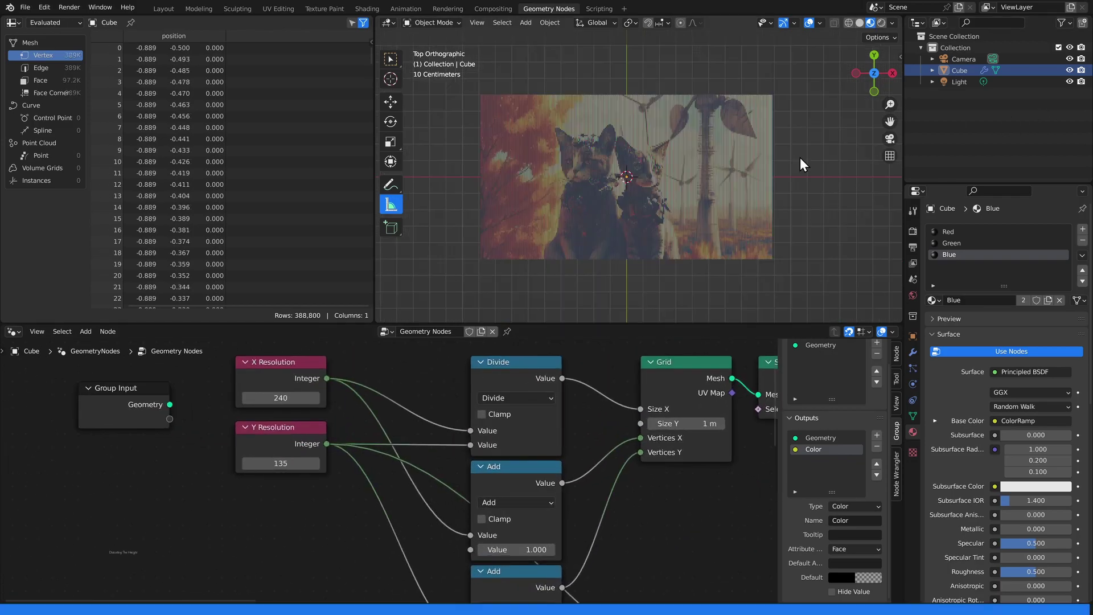
scroll(647, 194, "up", 3)
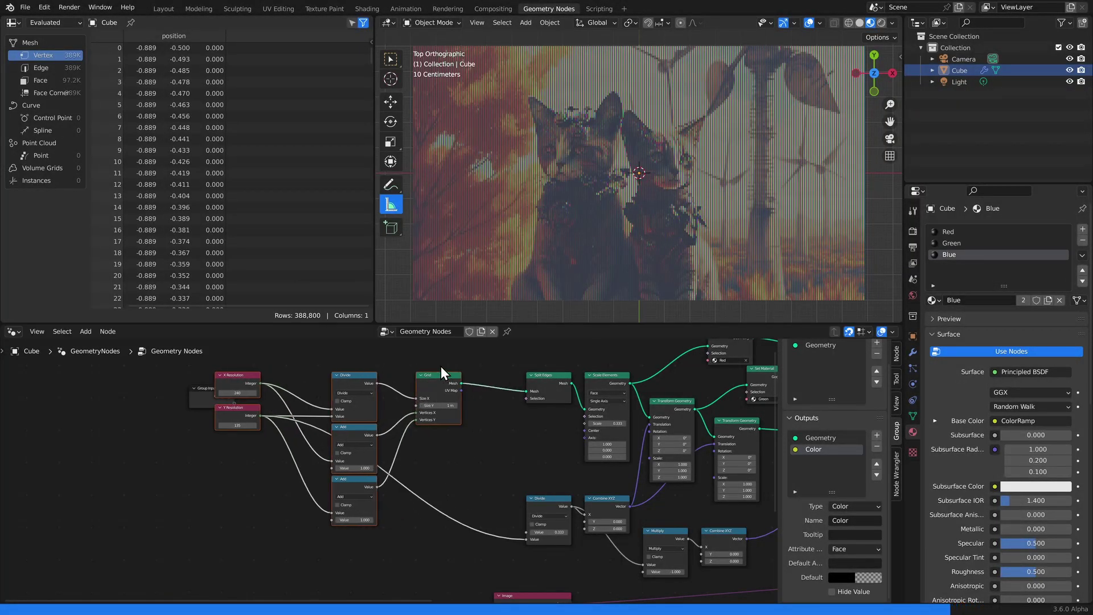
Place the Split Edges node beside the Grid node and shift that starting node group away from Scale Elements to make room
left_click(527, 398)
left_click_drag(527, 398, 477, 398)
left_click_drag(497, 358, 214, 523)
left_click_drag(503, 387, 412, 368)
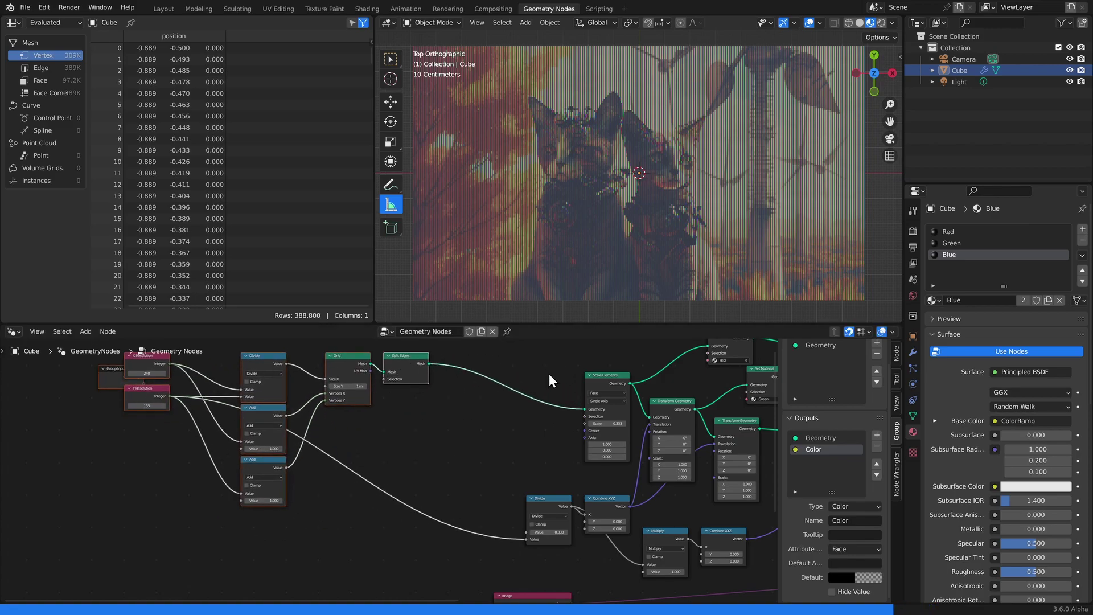
Insert a Set Position node on the link between Split Edges and Scale Elements
middle_click_drag(423, 413, 464, 427)
left_click(472, 440)
key("shift+a")
key("s")
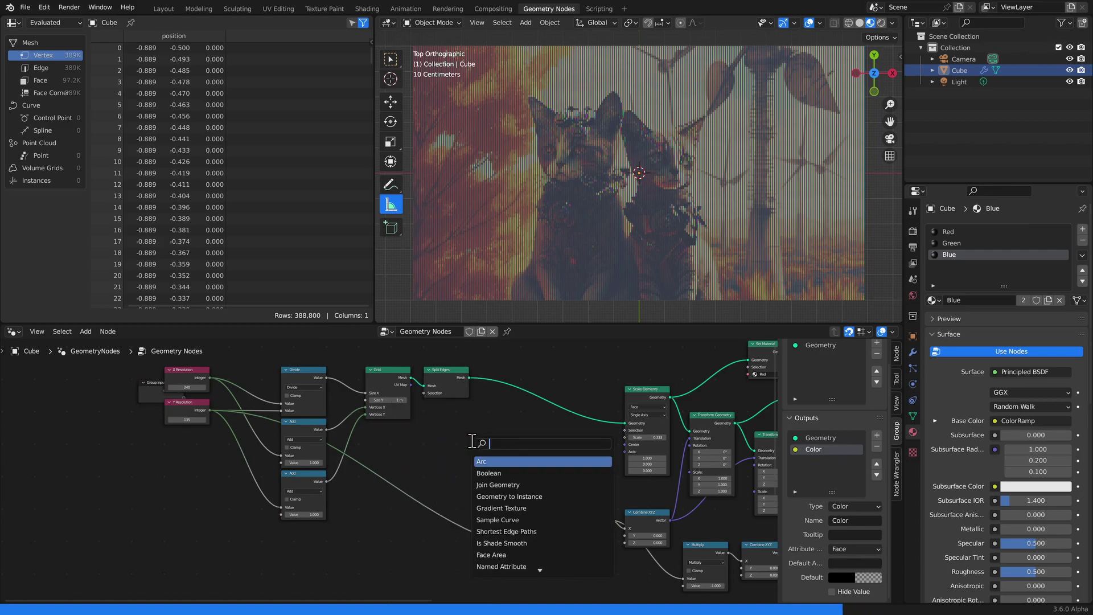
type("Set po")
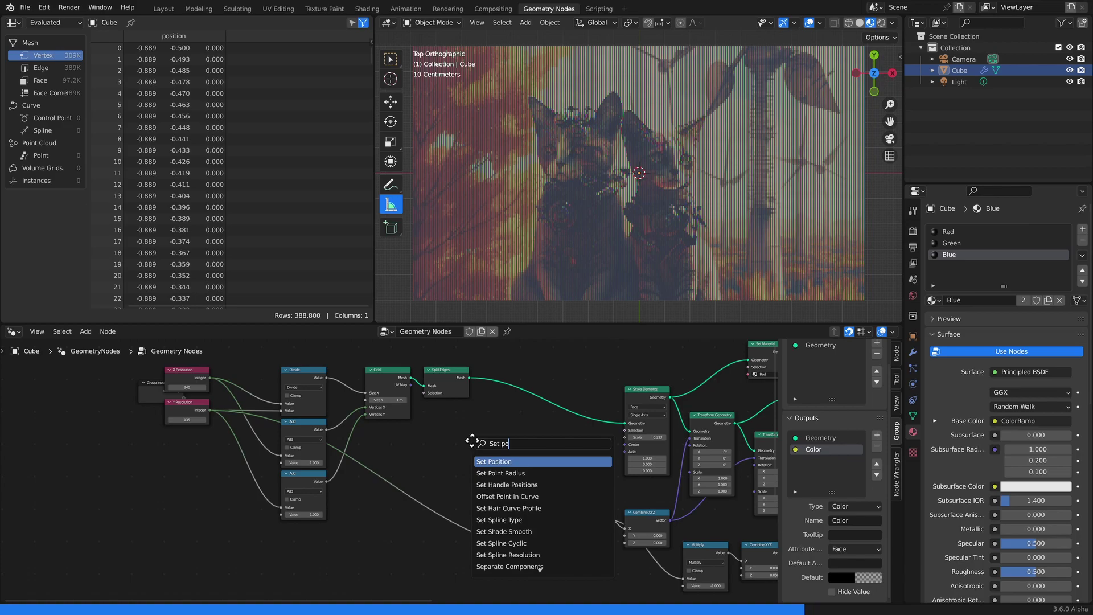
key("Return")
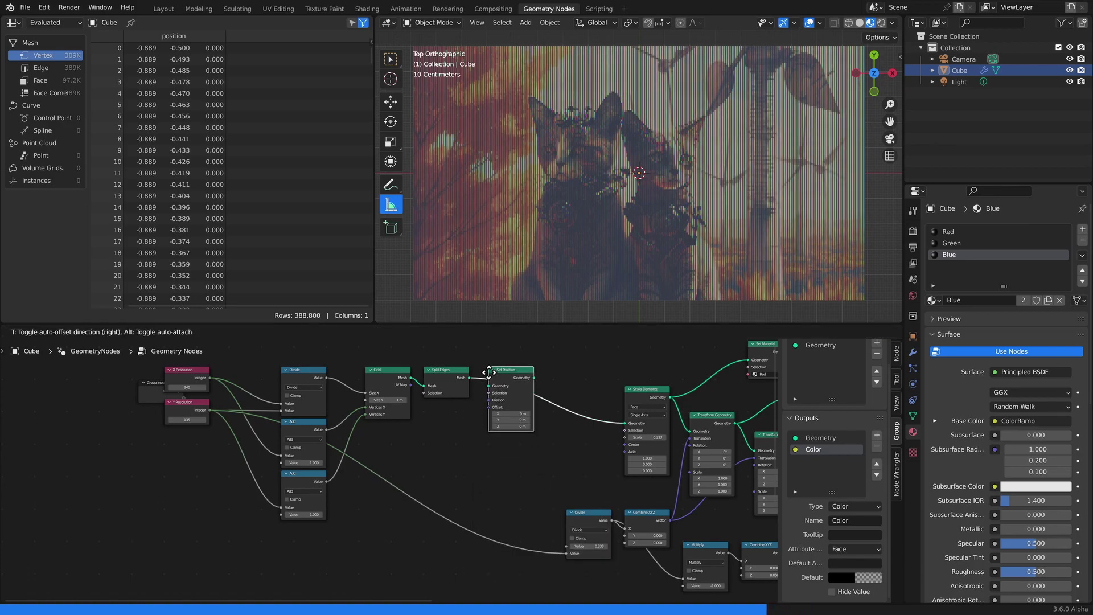
left_click(488, 371)
left_click(466, 446)
Add a Noise Texture node in the empty area below the Add nodes
middle_click_drag(354, 552, 436, 462)
key("shift+a")
left_click(402, 495)
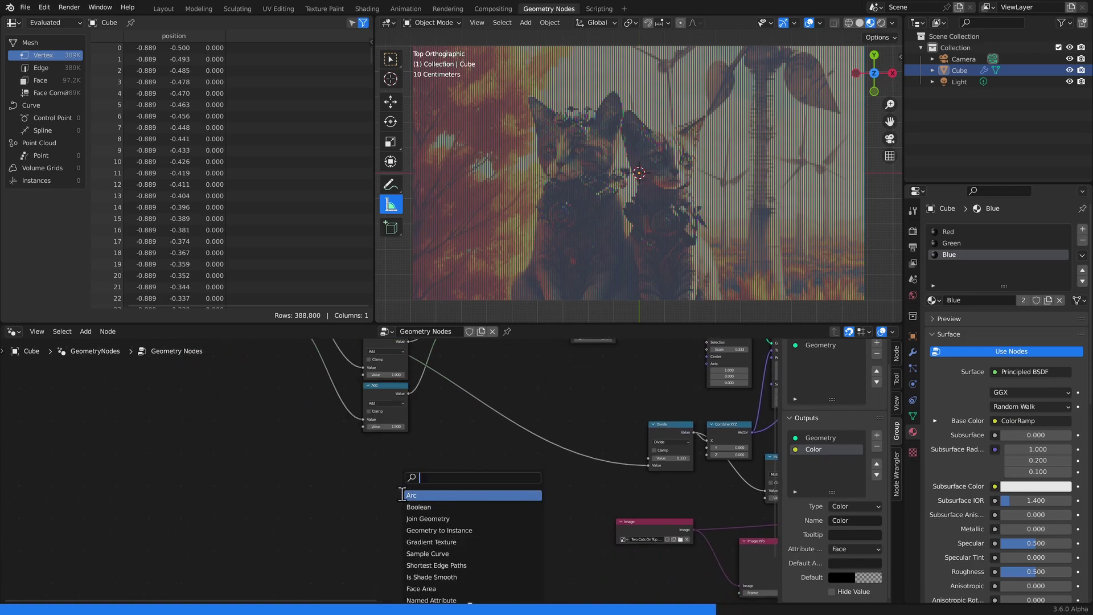
type("no")
key("Down")
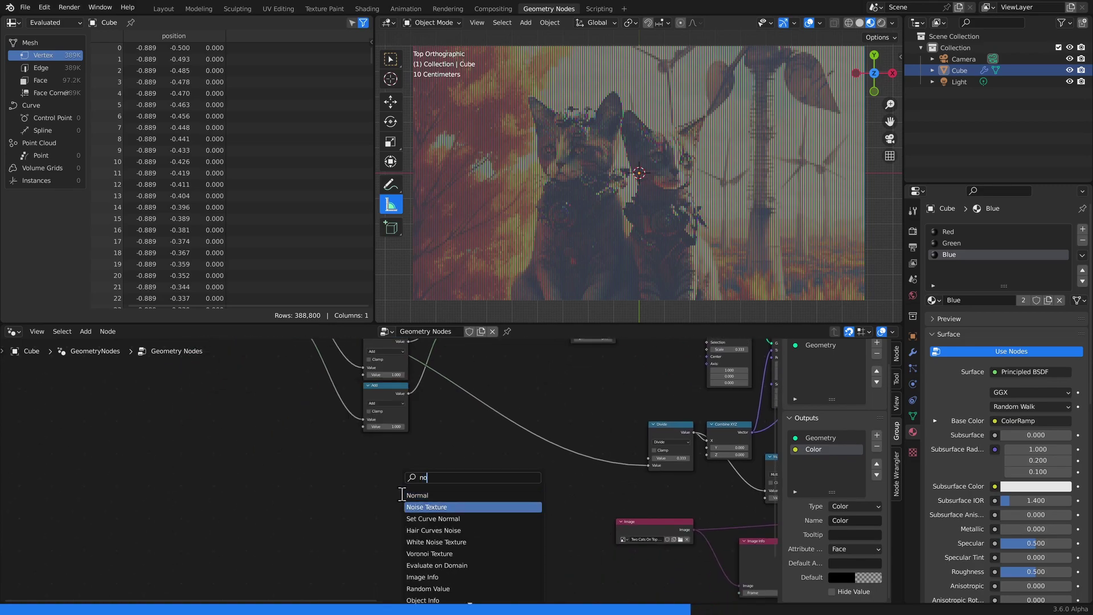
key("Return")
left_click(357, 484)
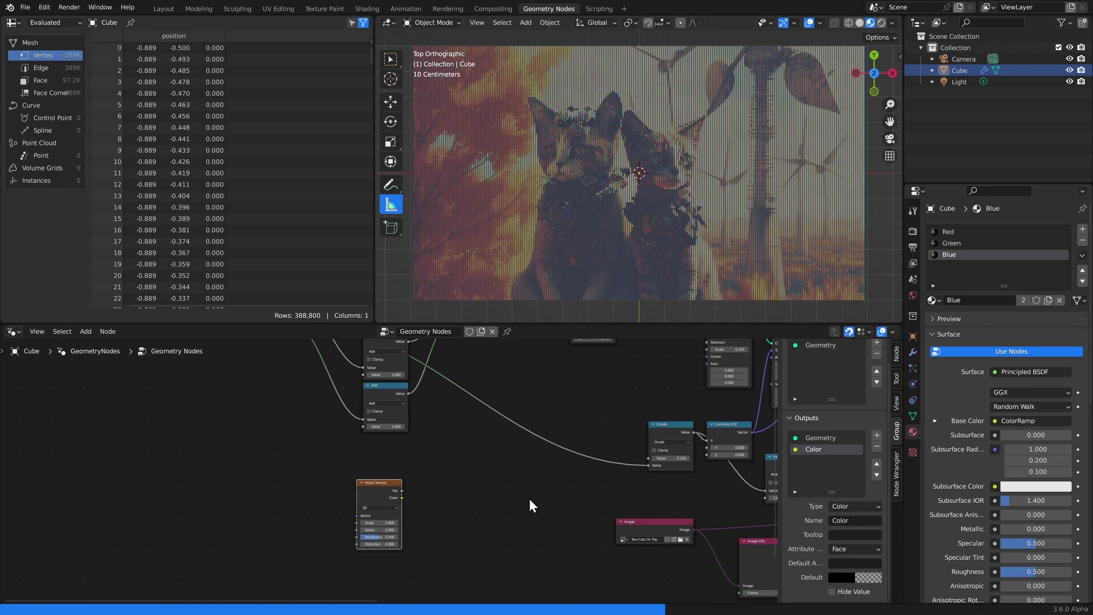
Set the Noise Texture node's Scale to 1.12
scroll(390, 477, "up", 10)
middle_click_drag(402, 538, 469, 453)
scroll(456, 343, "up", 3)
left_click(463, 478)
type("1.12")
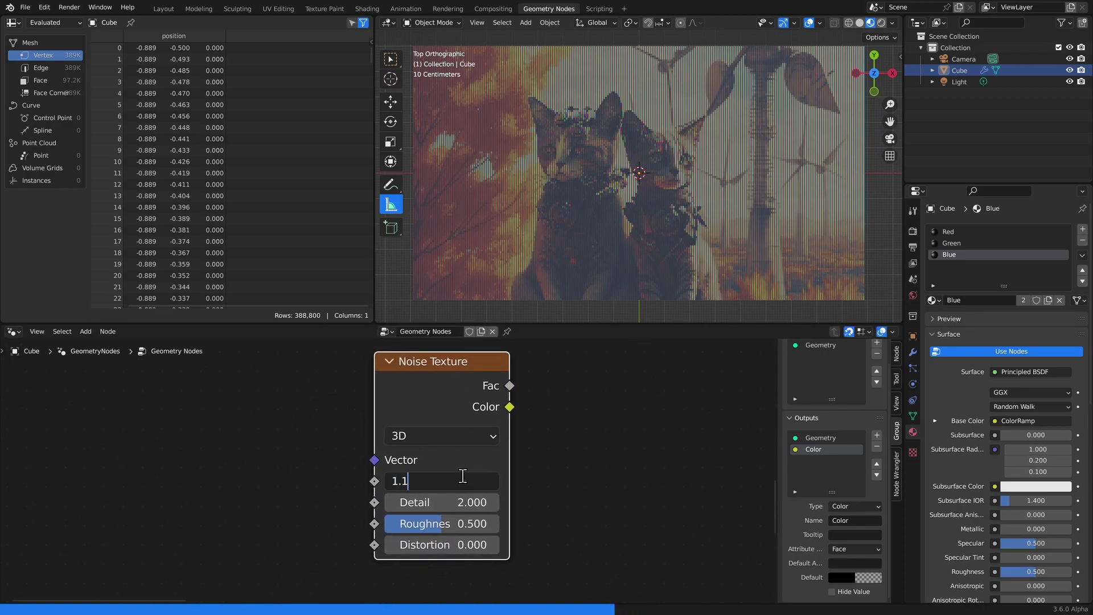
key("Return")
scroll(538, 439, "down", 10)
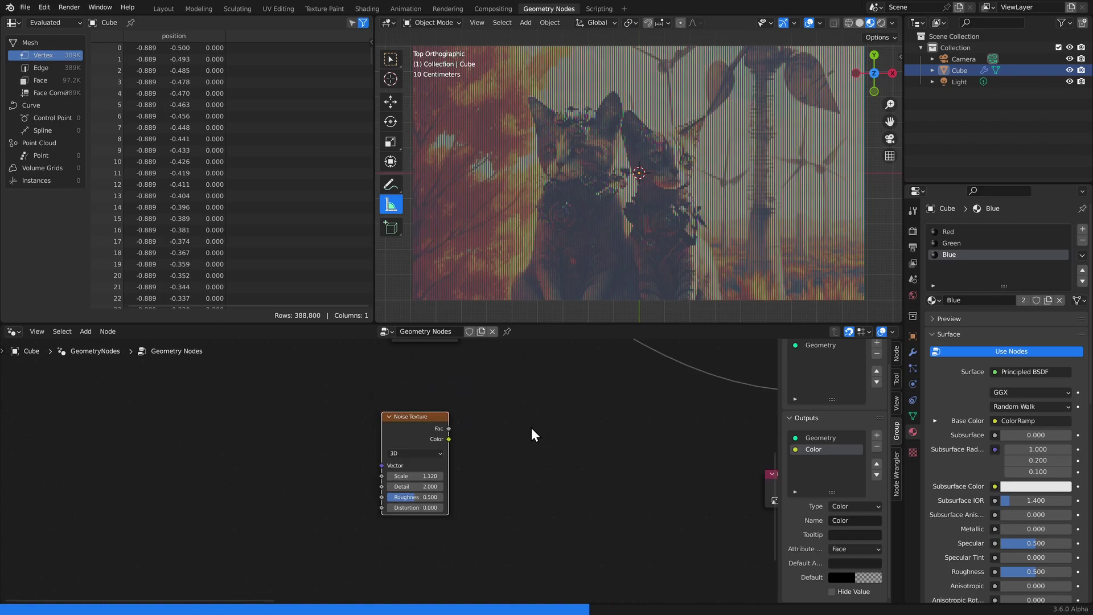
Add a Combine XYZ node, feed the Noise Texture's Color into its Z, and link its Vector to Set Position's Offset
middle_click_drag(569, 381, 550, 413)
left_click(516, 464)
key("shift+a")
mouse_move(515, 462)
type("comb")
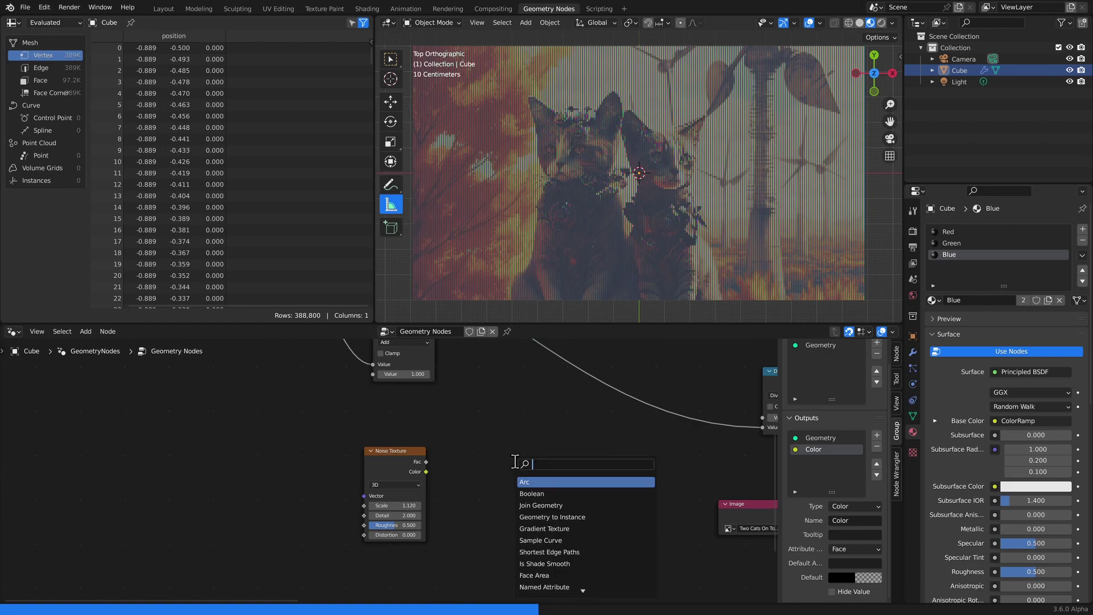
key("Return")
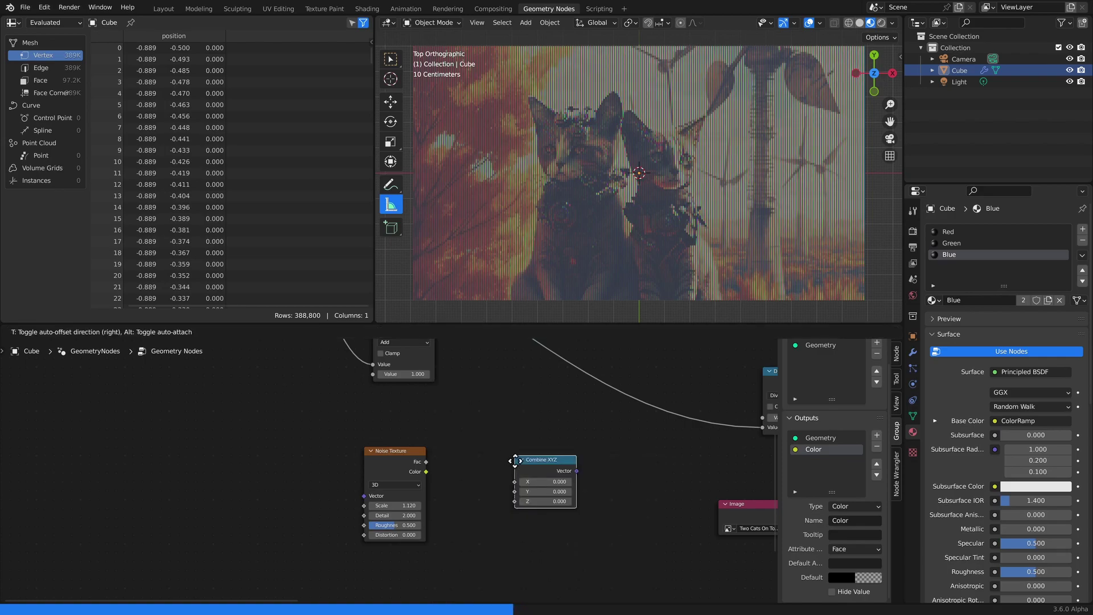
left_click(491, 447)
left_click_drag(424, 472, 490, 486)
scroll(489, 486, "down", 2)
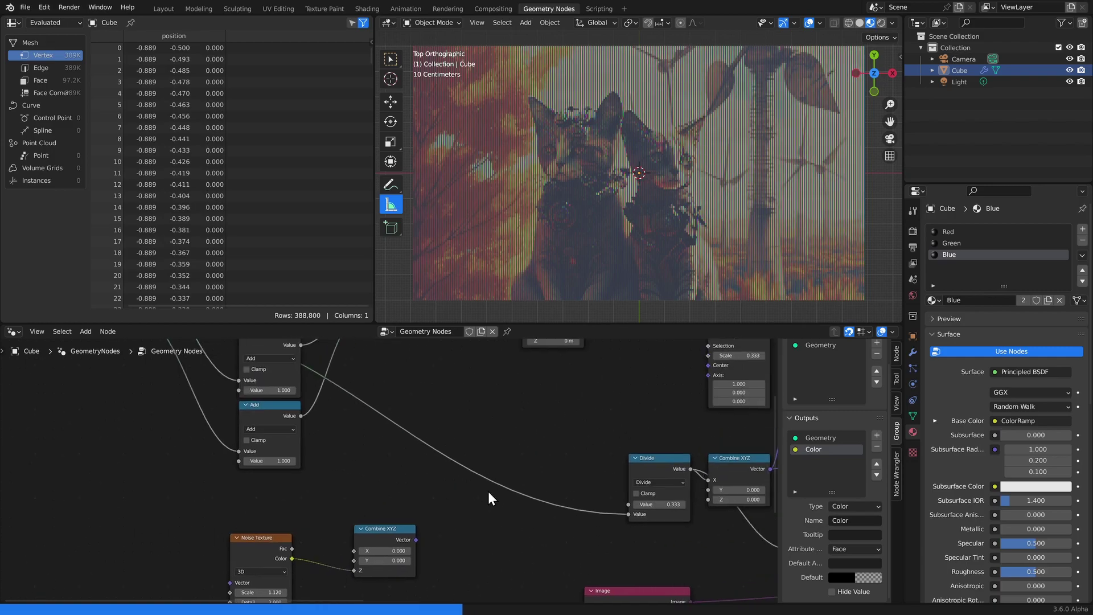
left_click_drag(410, 525, 495, 430)
Examine the displaced red, green and blue strips up close in perspective to judge whether each pixel stays flat
middle_click_drag(640, 196, 737, 187)
scroll(646, 162, "up", 5)
scroll(679, 165, "up", 5)
scroll(680, 156, "up", 6)
middle_click_drag(679, 166, 661, 217)
scroll(693, 196, "down", 8)
scroll(643, 166, "up", 8)
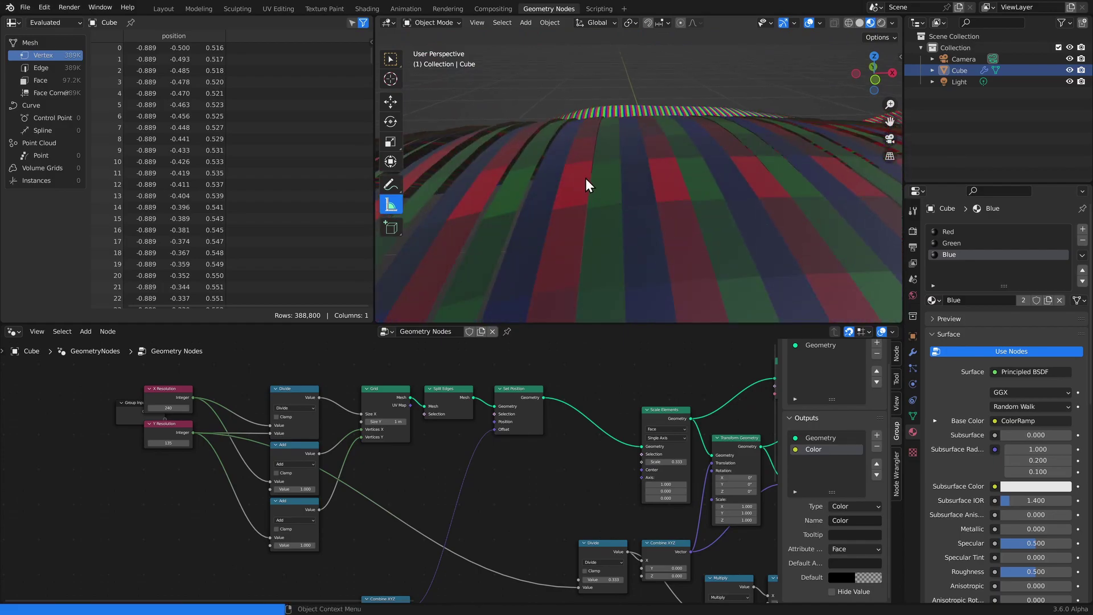
middle_click_drag(580, 177, 576, 155)
scroll(598, 167, "down", 2)
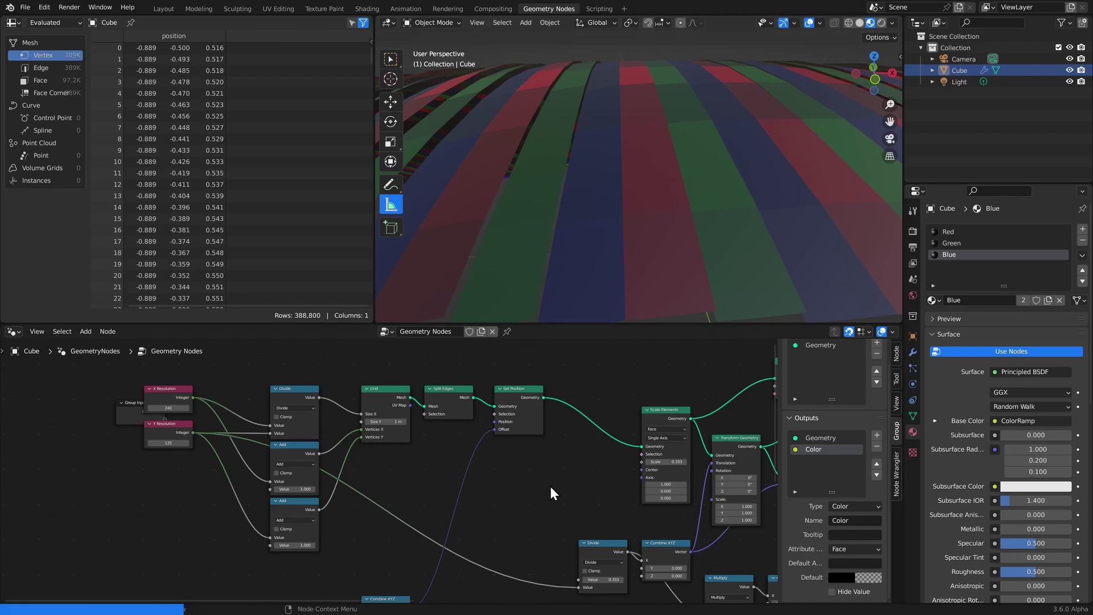
Add an Evaluate on Domain node beside the Combine XYZ node that receives the noise
middle_click_drag(441, 518, 544, 413)
scroll(501, 490, "up", 5)
left_click_drag(495, 507, 444, 518)
left_click(574, 520)
key("shift+a")
type("s")
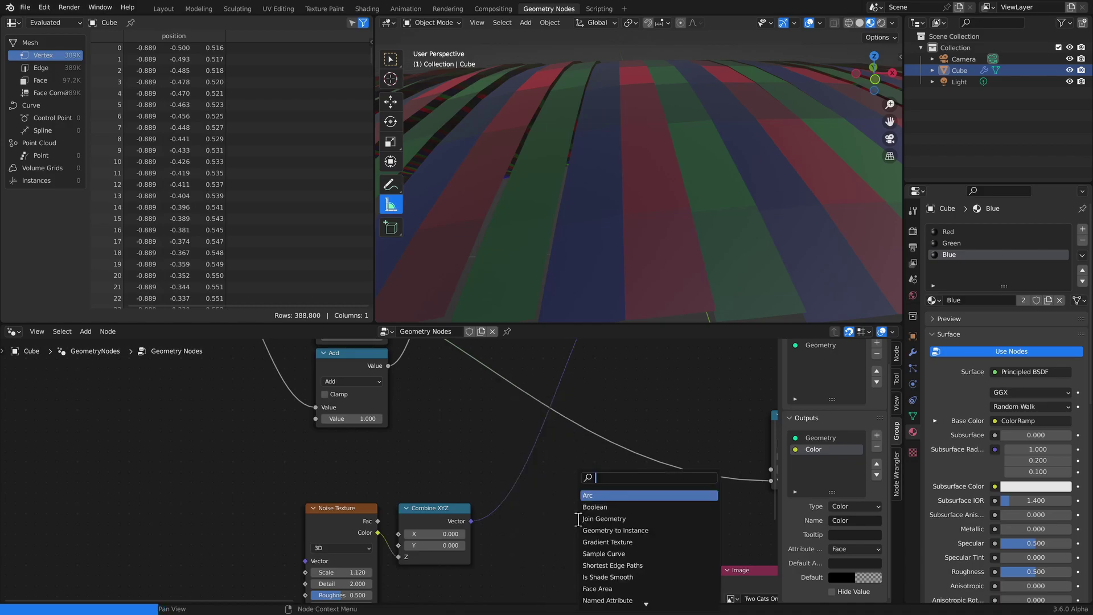
type("ev")
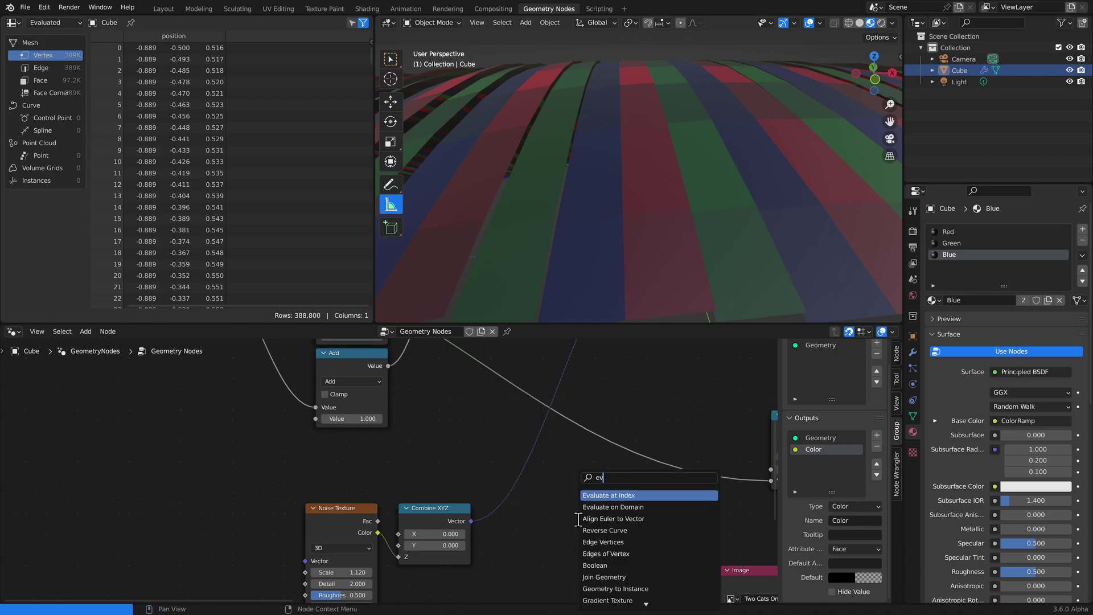
key("Down")
key("Return")
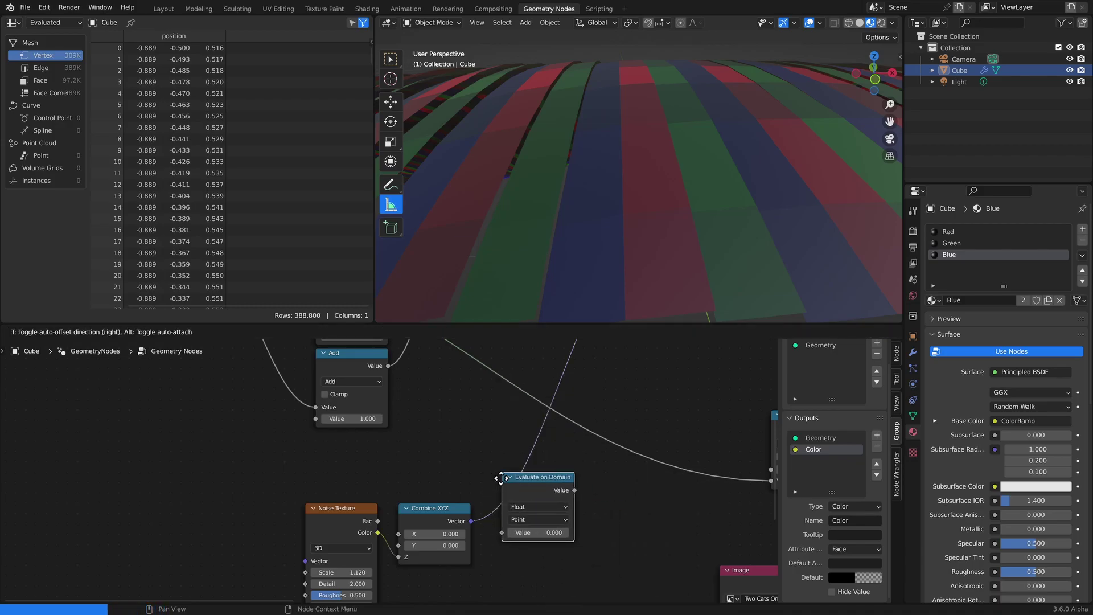
left_click(555, 487)
Set Evaluate on Domain to Vector and Face, and insert it between Combine XYZ and Set Position's Offset
left_click(576, 518)
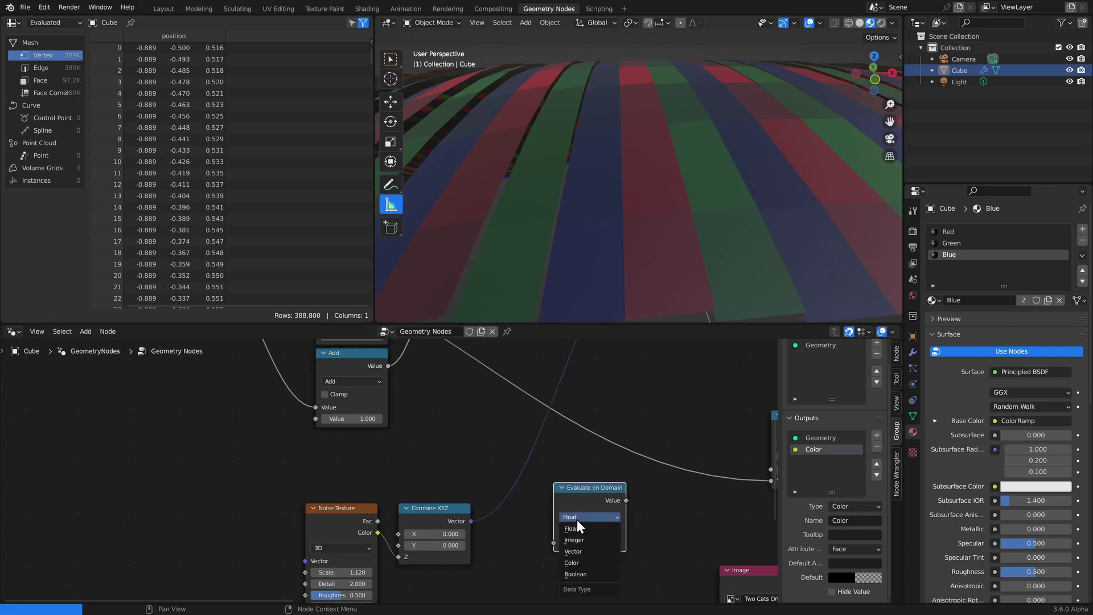
left_click(579, 551)
left_click(575, 532)
left_click(573, 495)
left_click_drag(582, 540, 540, 508)
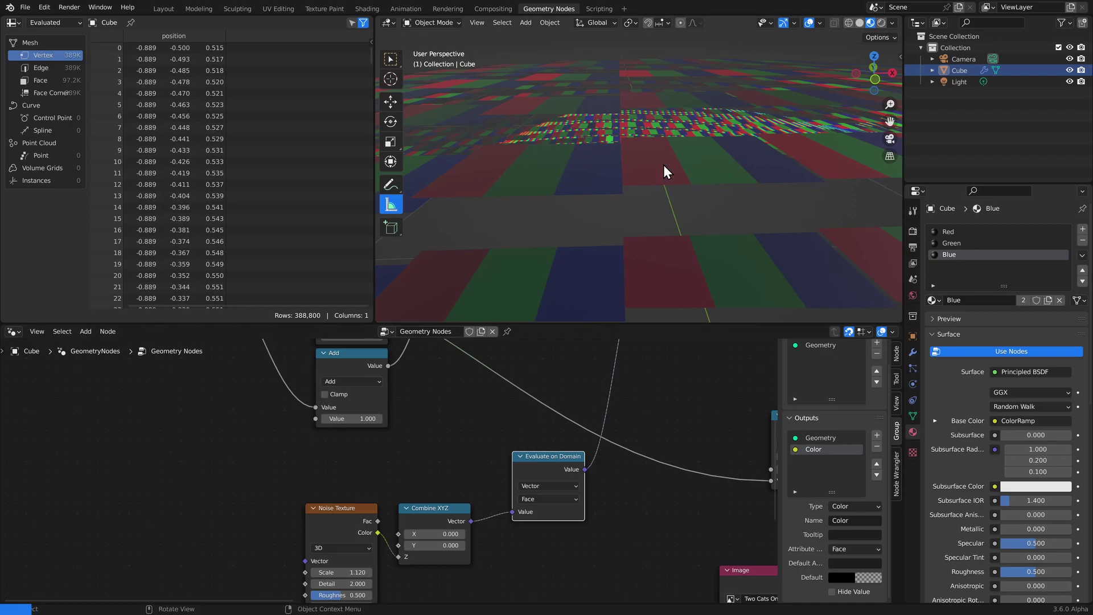
middle_click_drag(665, 153, 661, 228)
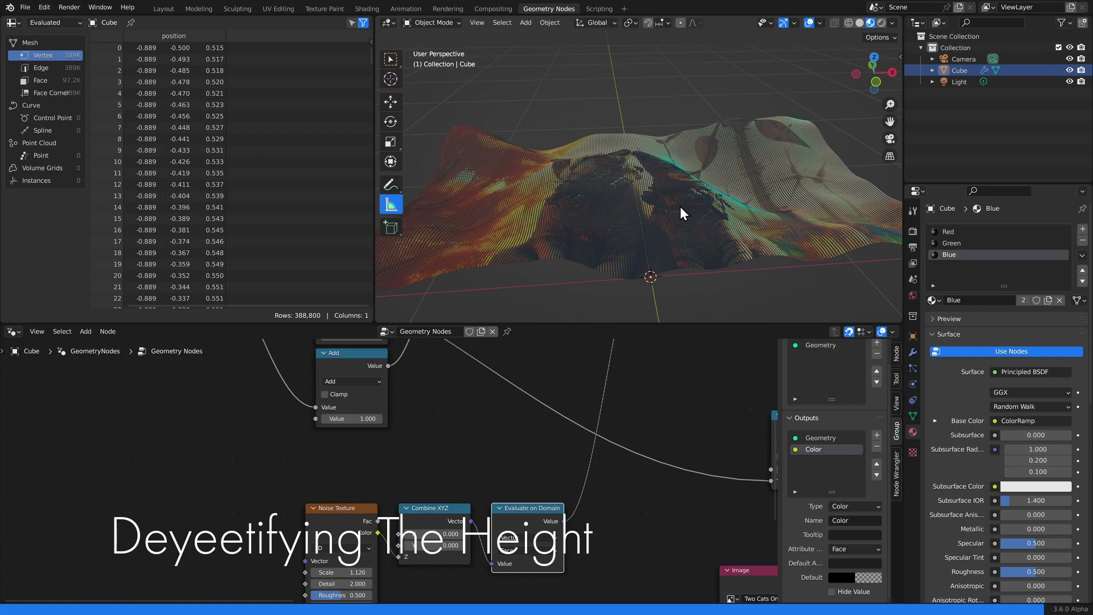
middle_click_drag(681, 208, 678, 248)
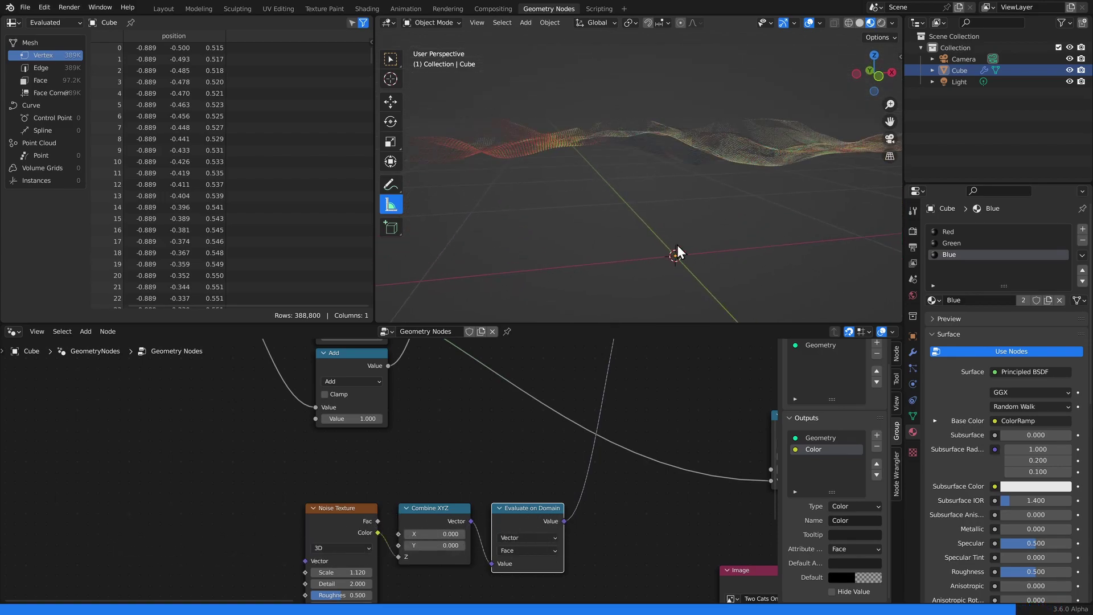
Insert a Math node between the Noise Texture and Combine XYZ, and set it to Multiply by 0.8
key("shift+a")
left_click(487, 419)
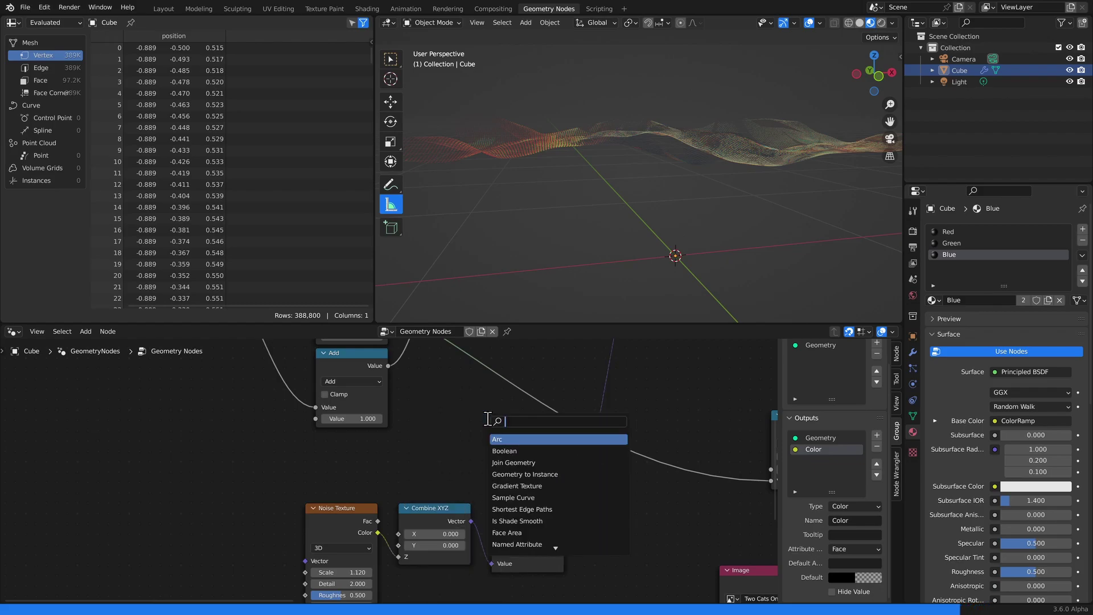
type("add")
key("Return")
left_click(370, 530)
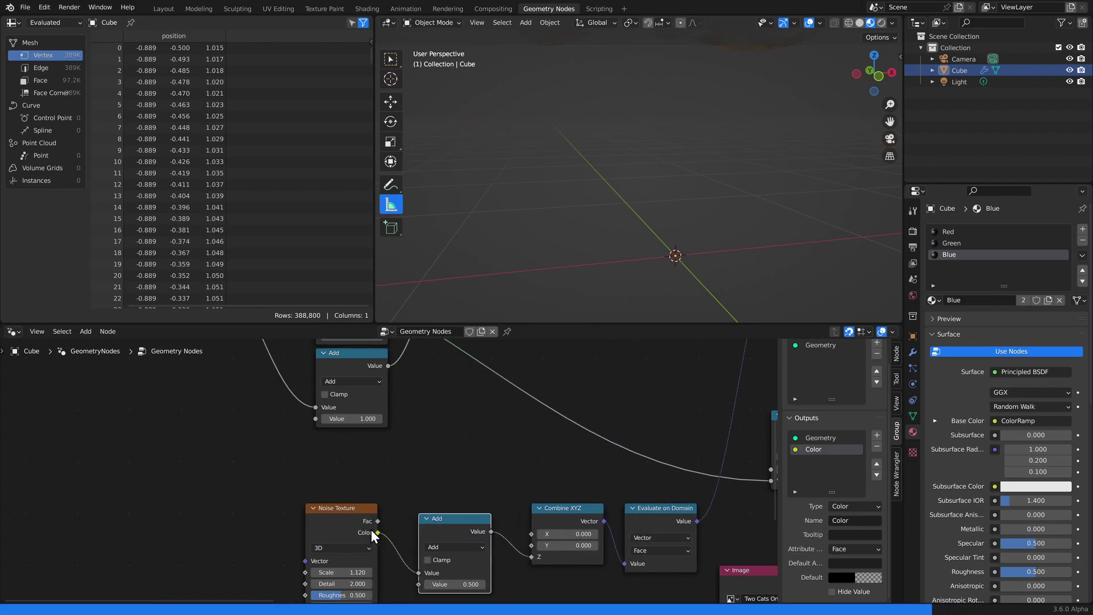
middle_click_drag(458, 494, 469, 452)
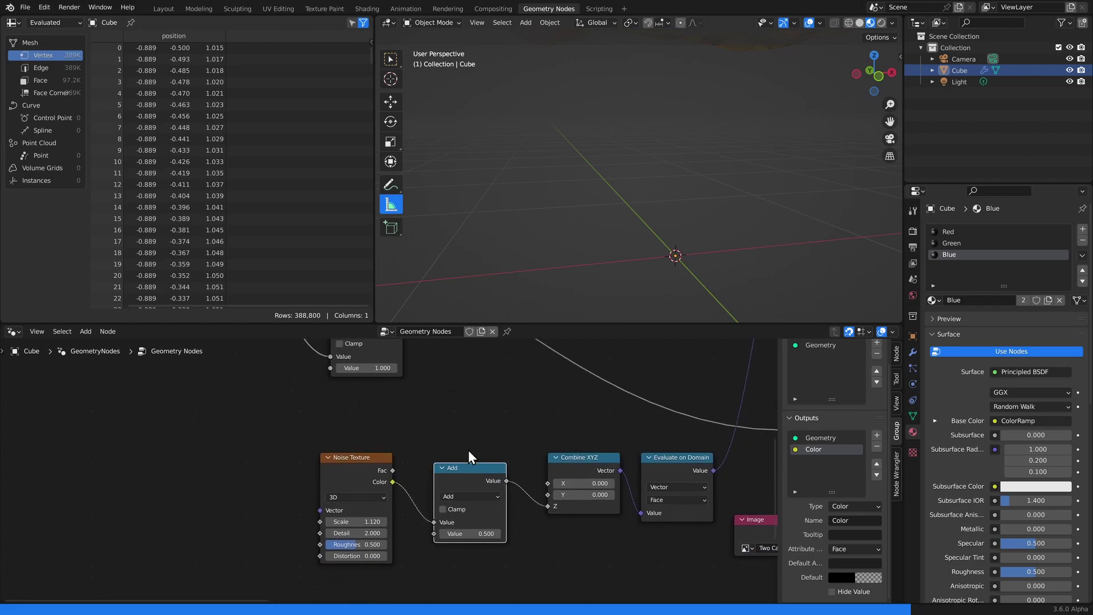
left_click(450, 500)
left_click(456, 388)
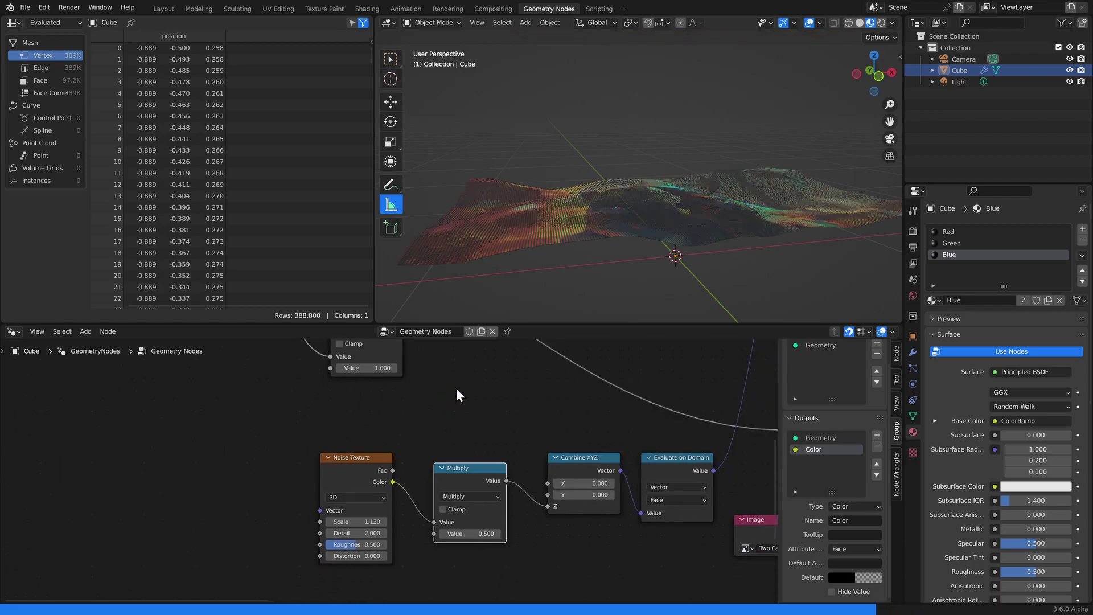
mouse_move(489, 533)
left_mouse_down()
mouse_move(615, 533)
mouse_move(473, 533)
mouse_move(532, 533)
mouse_move(479, 533)
mouse_move(515, 533)
mouse_move(503, 533)
left_mouse_up()
Insert a Map Range node on the link between the Noise Texture and the Multiply node
key("shift+a")
type("map")
key("Return")
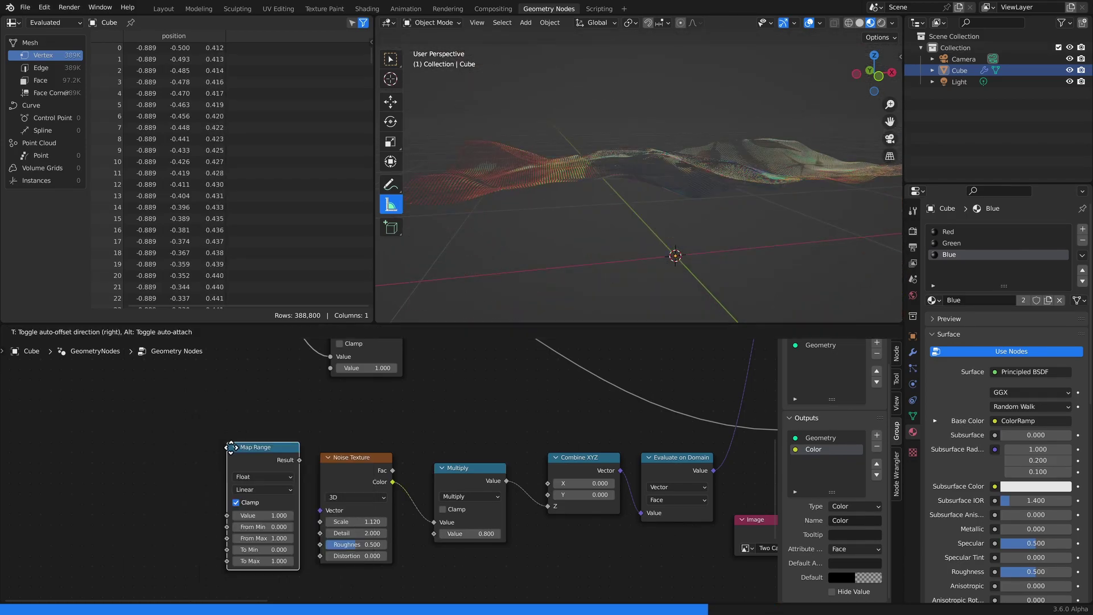
left_click(376, 473)
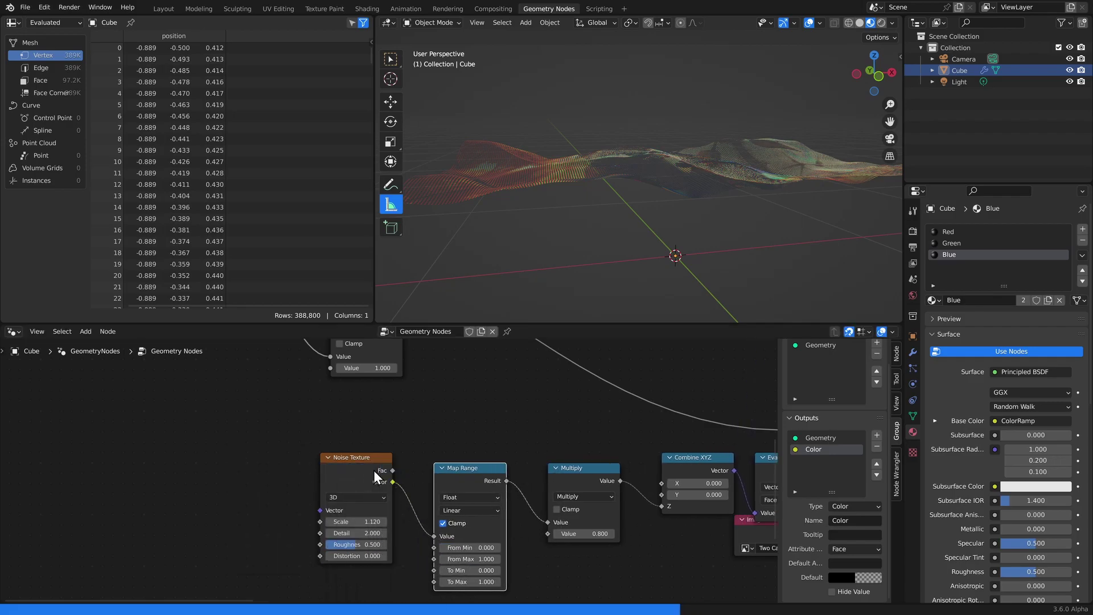
Set the Map Range node's To Min to -1
scroll(479, 550, "up", 3)
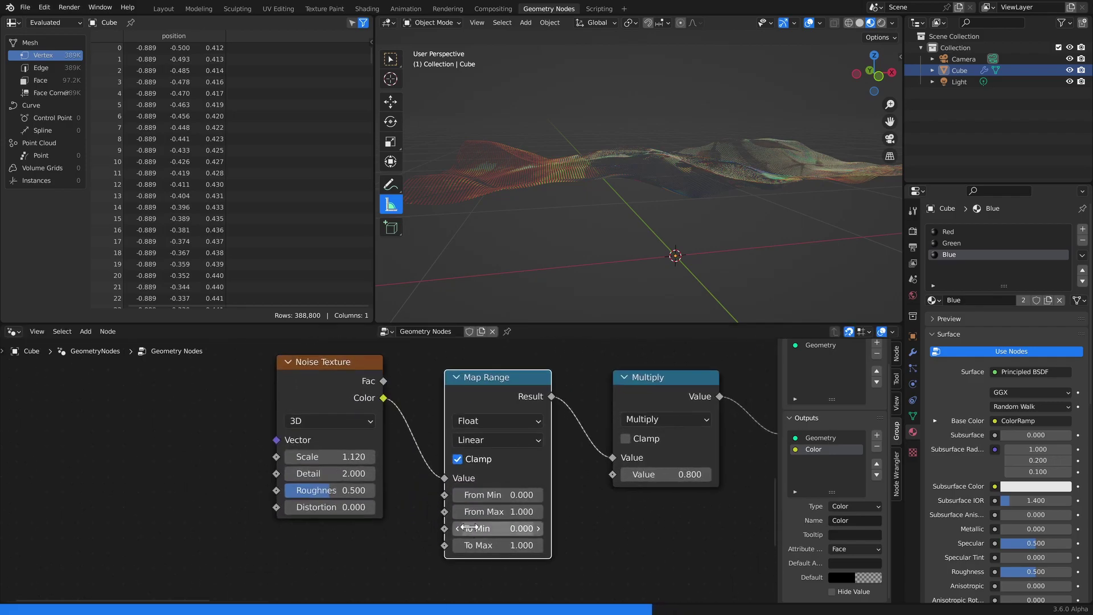
left_click(470, 527)
type("-1")
key("Return")
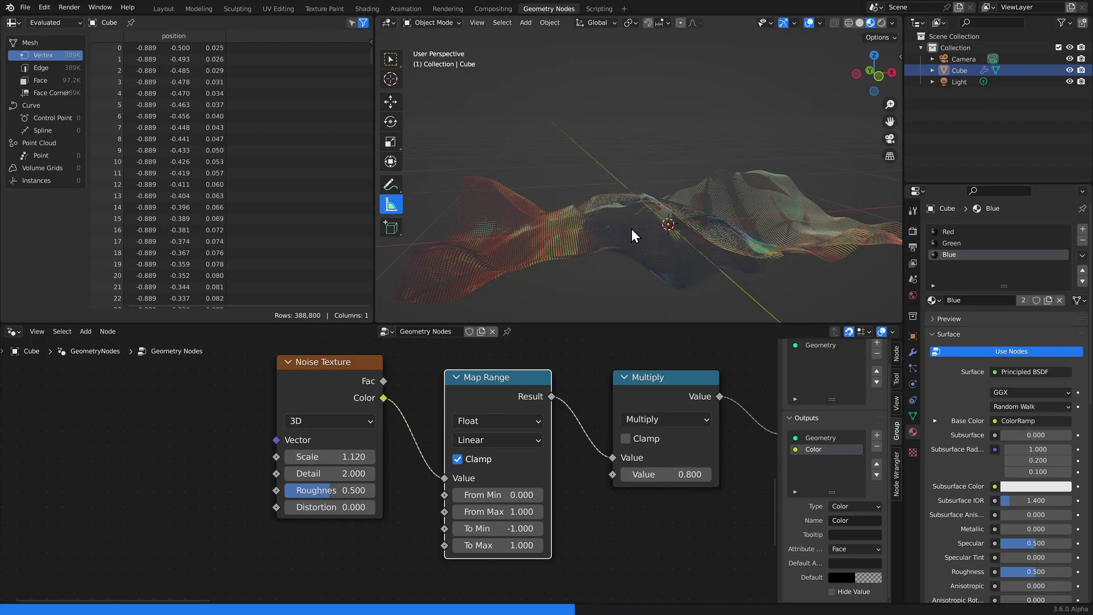
middle_click_drag(631, 228, 673, 162)
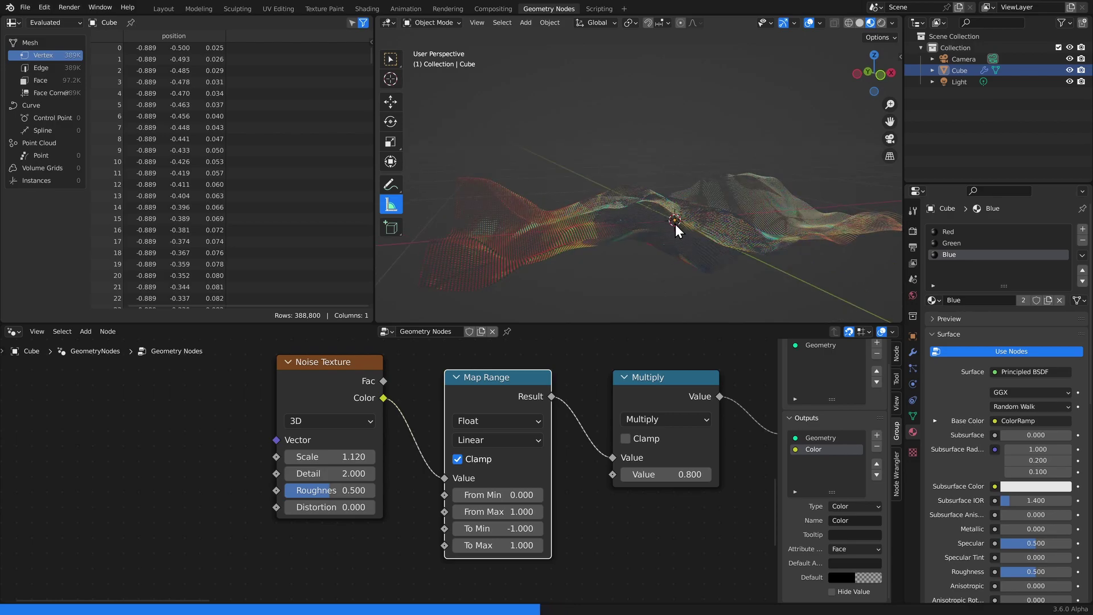
Set the value of the Multiply node after Map Range to -0.85
mouse_move(666, 474)
left_mouse_down()
mouse_move(700, 474)
mouse_move(644, 474)
mouse_move(711, 475)
mouse_move(605, 475)
mouse_move(687, 474)
mouse_move(649, 474)
left_mouse_up()
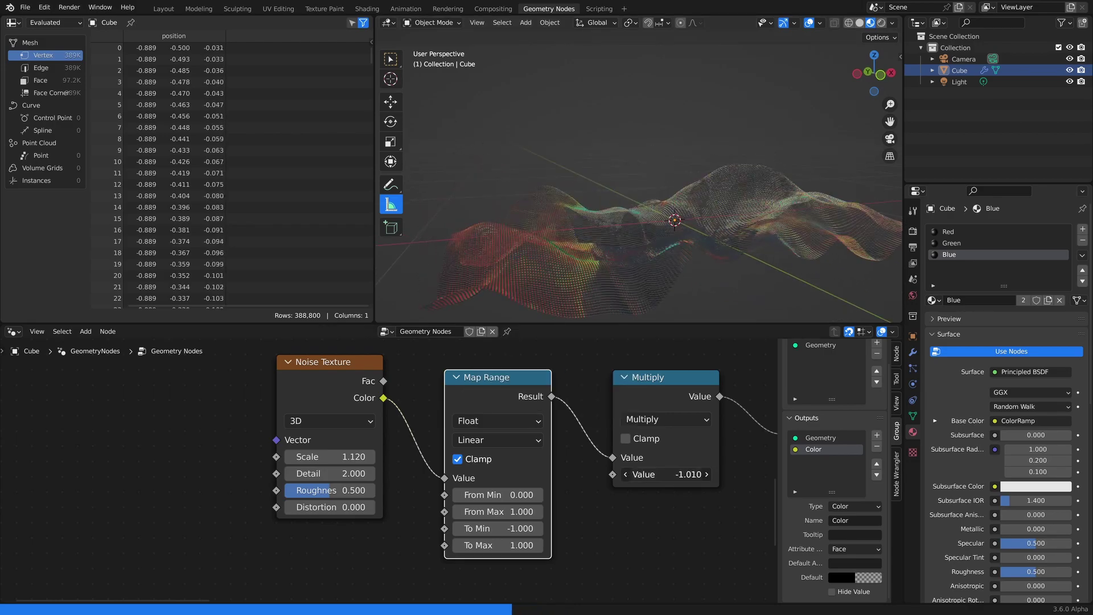
middle_click_drag(690, 255, 692, 173)
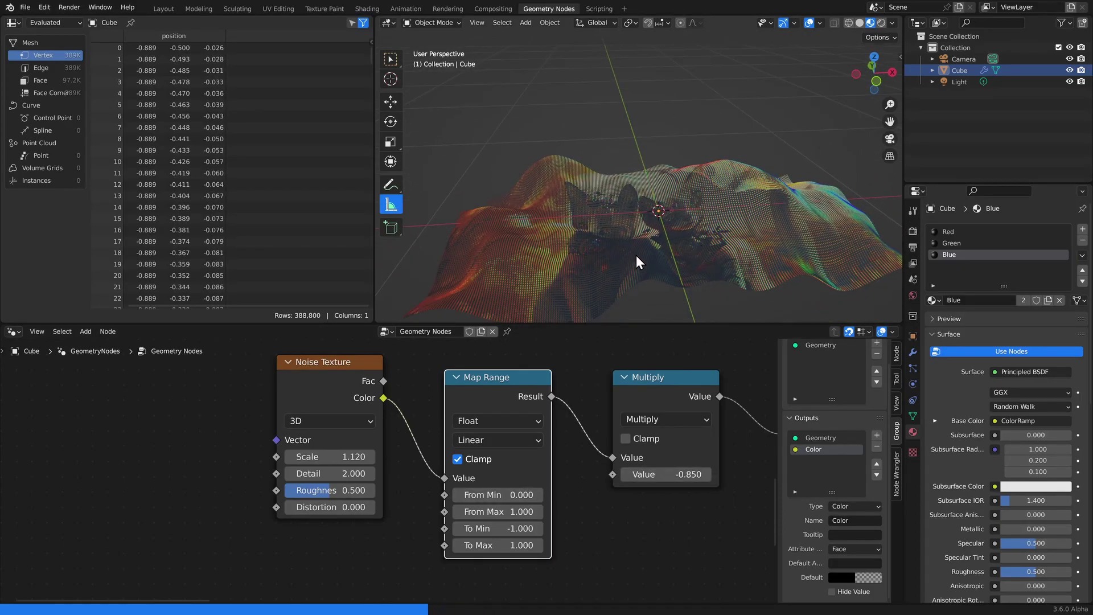
middle_click_drag(677, 251, 667, 239)
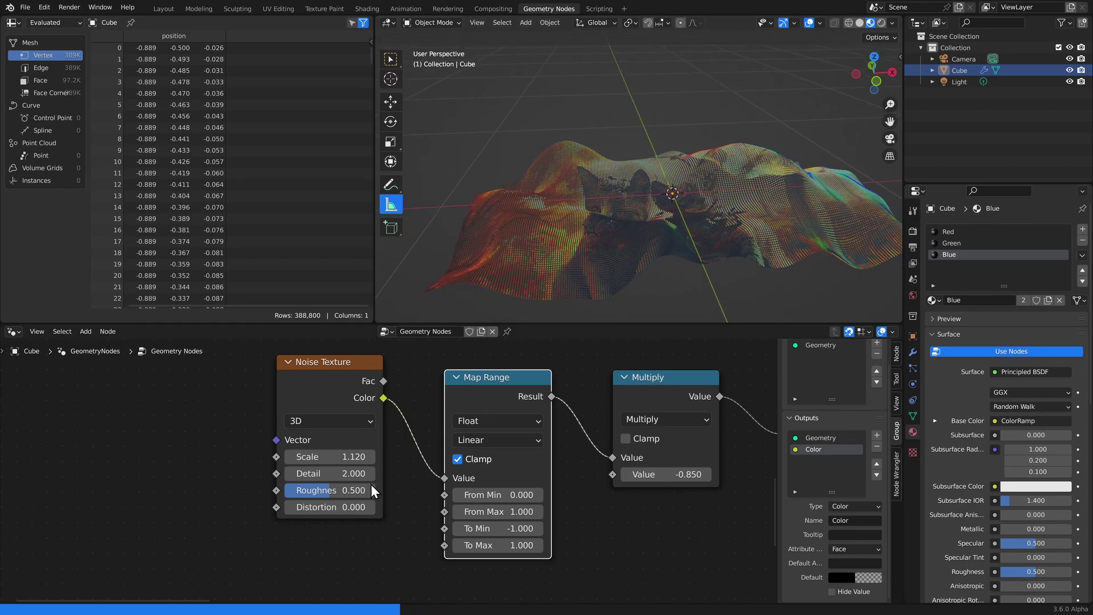
Add a Vector Math node before the Noise Texture and link its Vector output to the texture's Vector input
middle_click_drag(220, 474, 365, 484)
key("shift+a")
type("s")
type("ve")
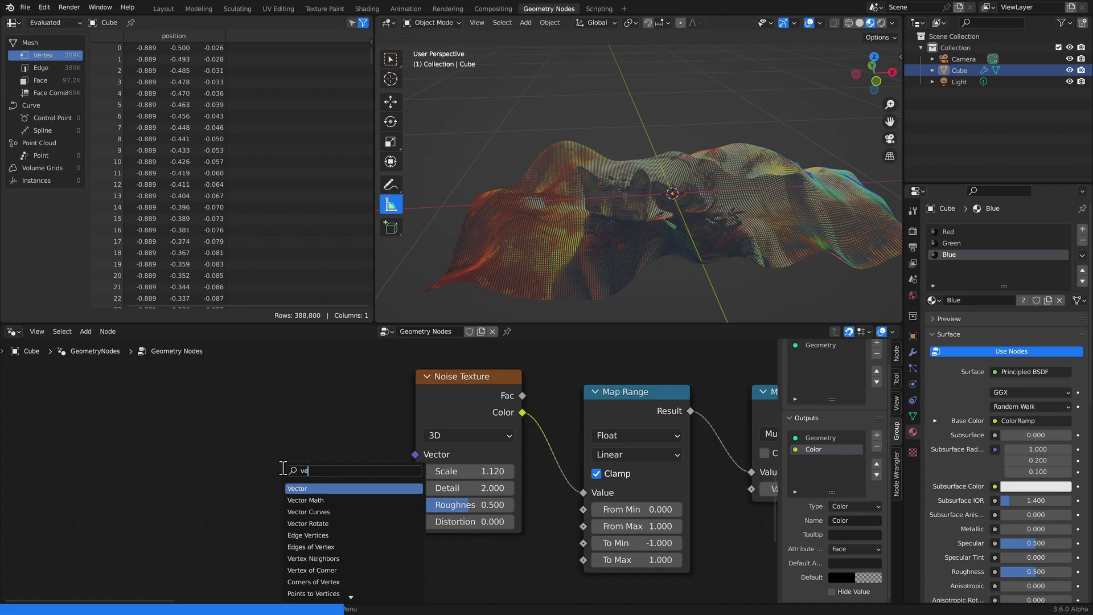
key("Down")
key("Return")
left_click(227, 402)
left_click_drag(325, 410, 415, 454)
Add a Position node and link its output to the first Vector input of the Add node before the Noise Texture
middle_click_drag(132, 449, 334, 460)
key("shift+a")
left_click(244, 443)
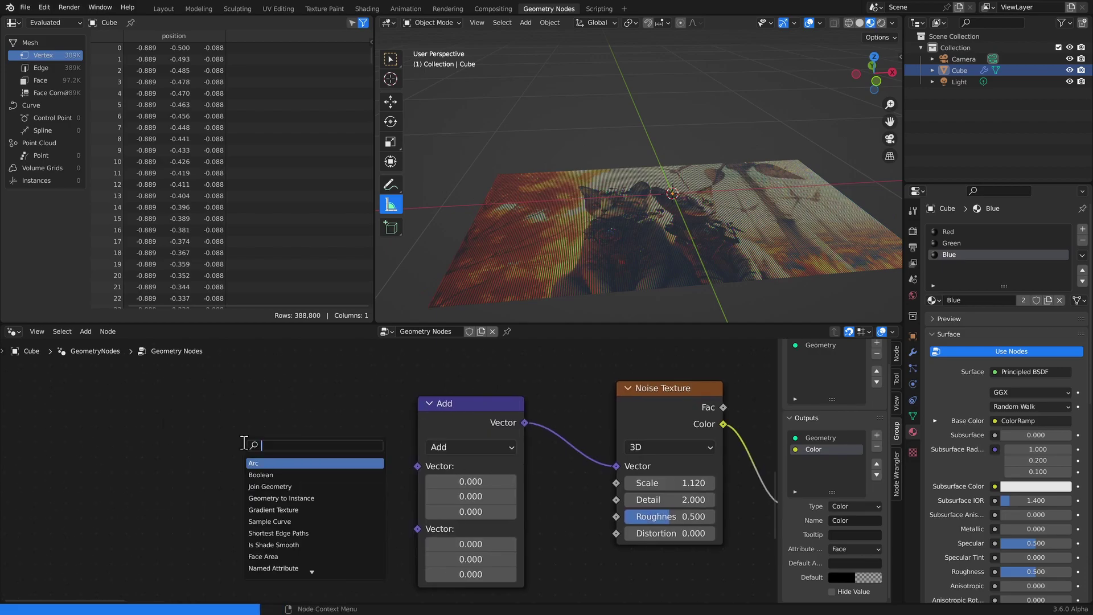
type("se")
key("BackSpace")
key("BackSpace")
type("pos")
key("Return")
left_click(183, 458)
left_click_drag(295, 468, 418, 466)
Adjust the Add node's second vector and expose it as a Vector socket on the Group Input node
middle_click_drag(604, 312, 610, 251)
left_click_drag(471, 498, 491, 505)
scroll(398, 477, "down", 1)
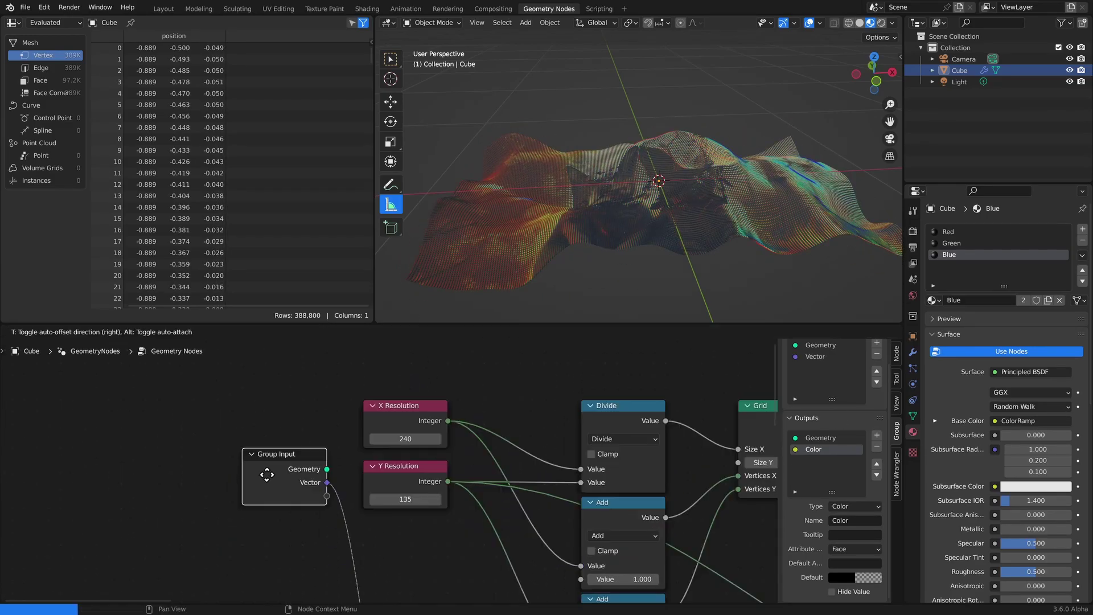
Move the Group Input node below and to the left of the X and Y Resolution nodes
left_click_drag(267, 474, 266, 474)
scroll(383, 464, "down", 5)
middle_click_drag(383, 464, 384, 398)
left_click_drag(319, 404, 291, 510)
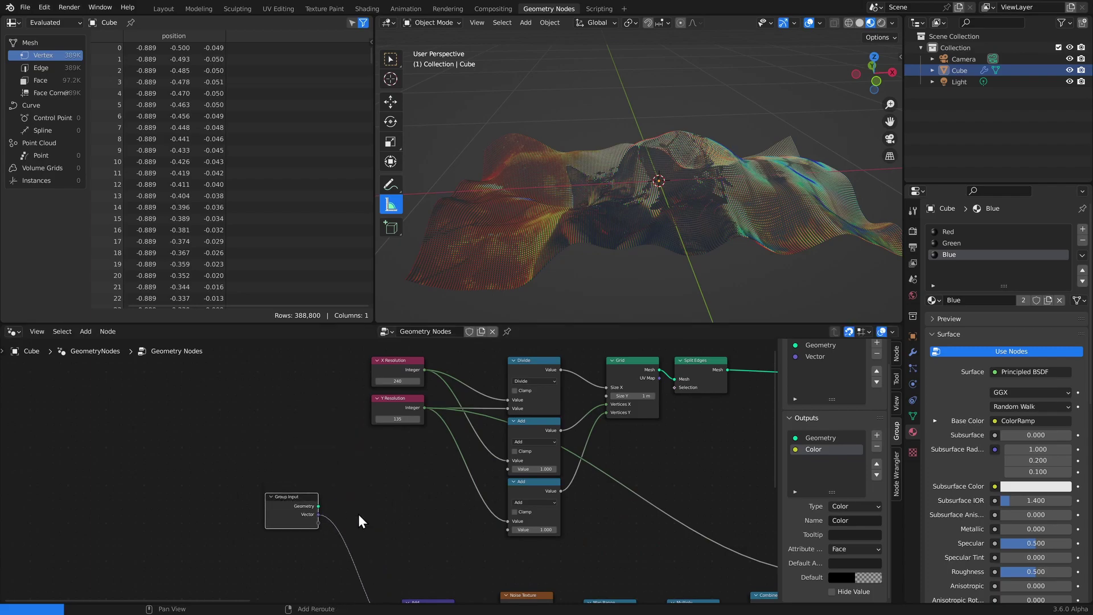
Expose the second value of the Multiply node after Map Range as a Value socket on the Group Input node
middle_click_drag(361, 527, 389, 407)
middle_click_drag(570, 484, 501, 484)
scroll(570, 484, "up", 2)
left_click(663, 532)
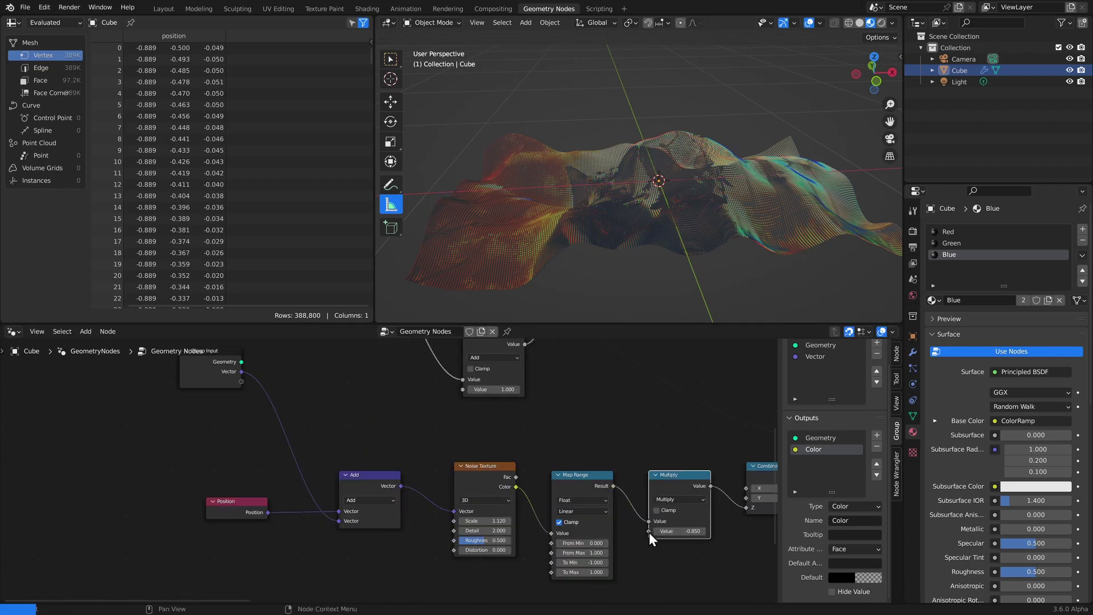
left_click_drag(649, 531, 241, 391)
scroll(858, 394, "up", 2)
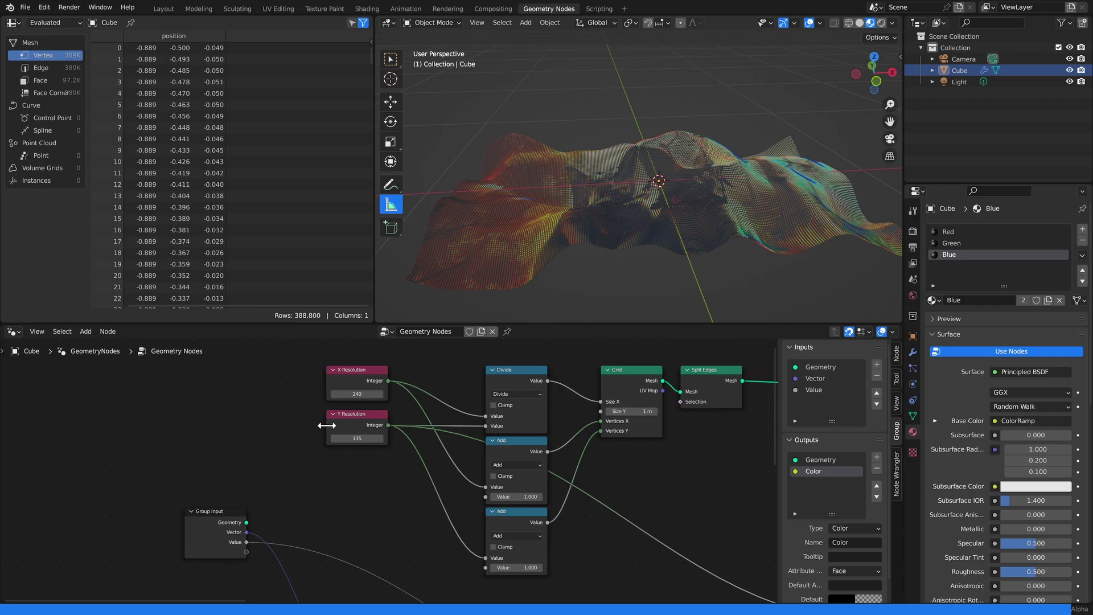
mouse_move(182, 394)
left_mouse_down()
mouse_move(241, 395)
mouse_move(197, 472)
left_mouse_up()
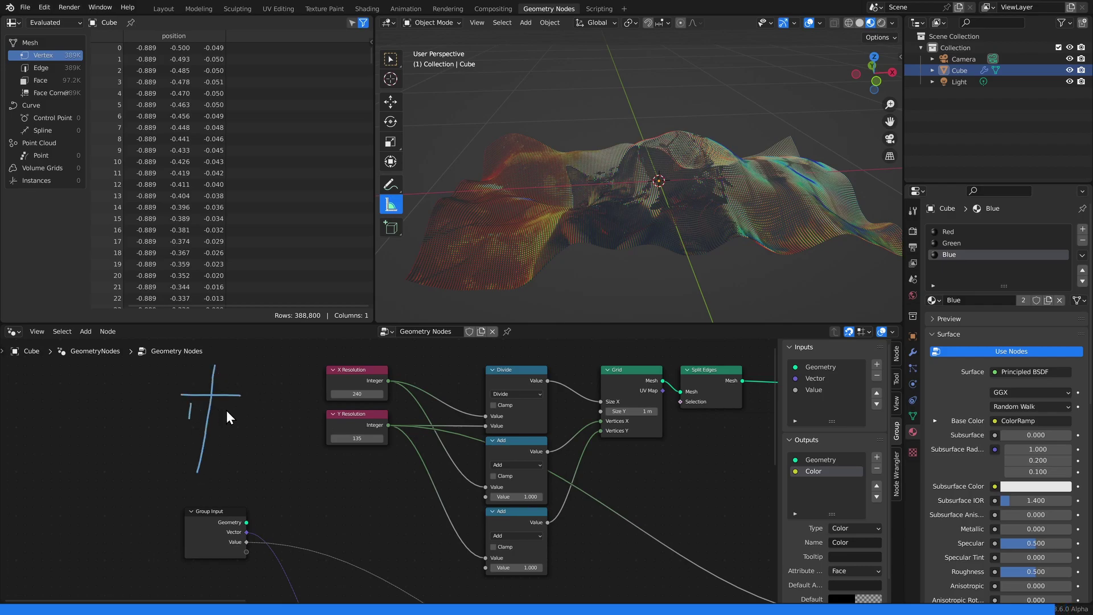
mouse_move(169, 433)
left_mouse_down()
mouse_move(234, 451)
mouse_move(256, 439)
left_mouse_up()
left_click_drag(257, 443, 265, 446)
left_click_drag(276, 438, 268, 447)
left_click_drag(170, 458, 187, 463)
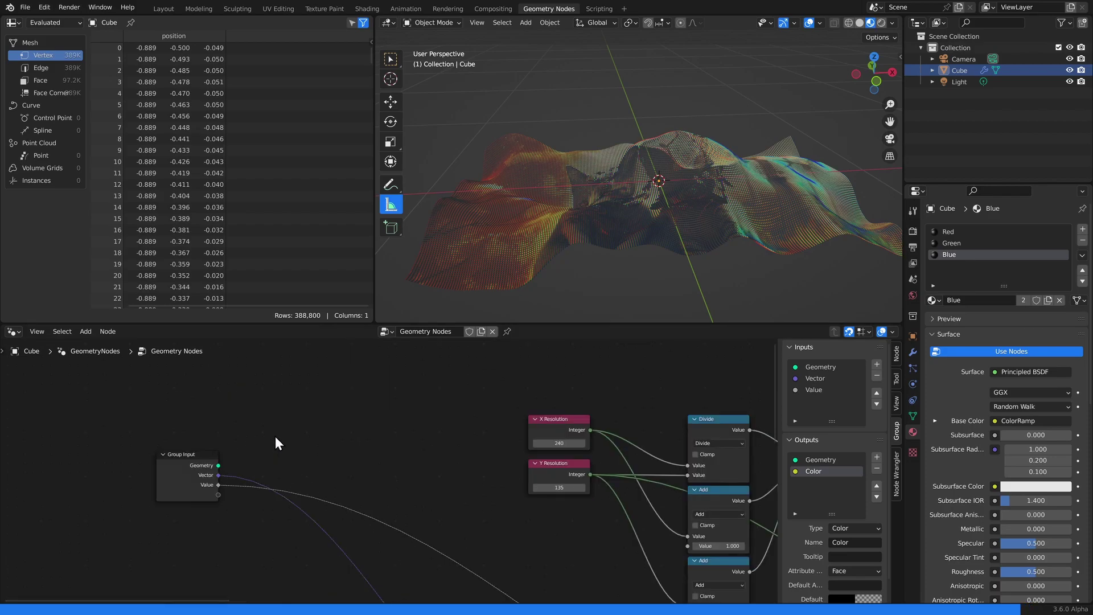
Add a new Integer input named Resolution to the node group
left_click(180, 470)
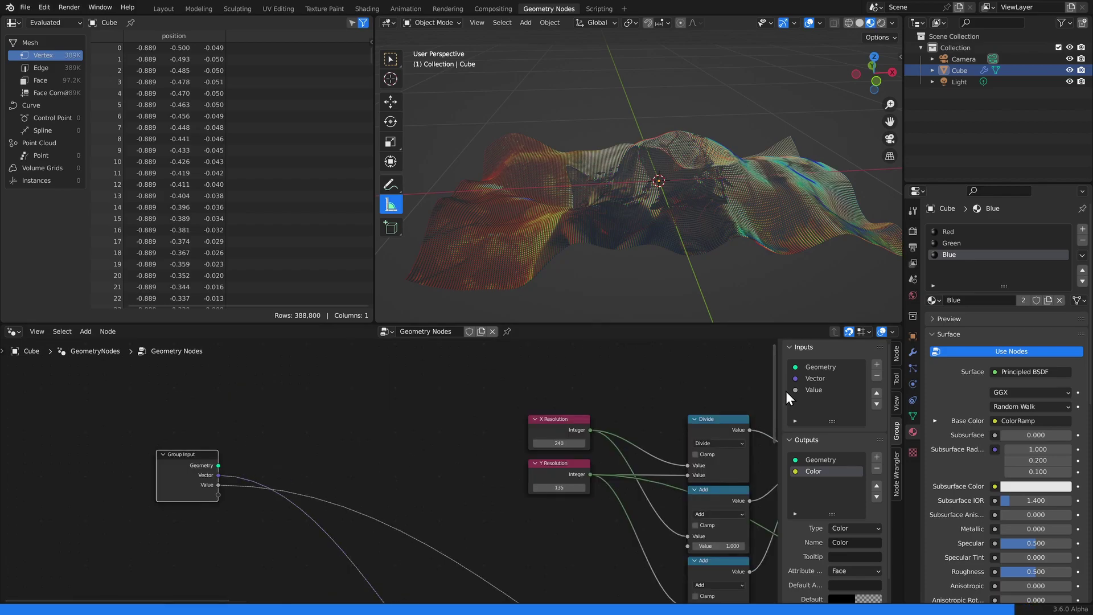
left_click(877, 365)
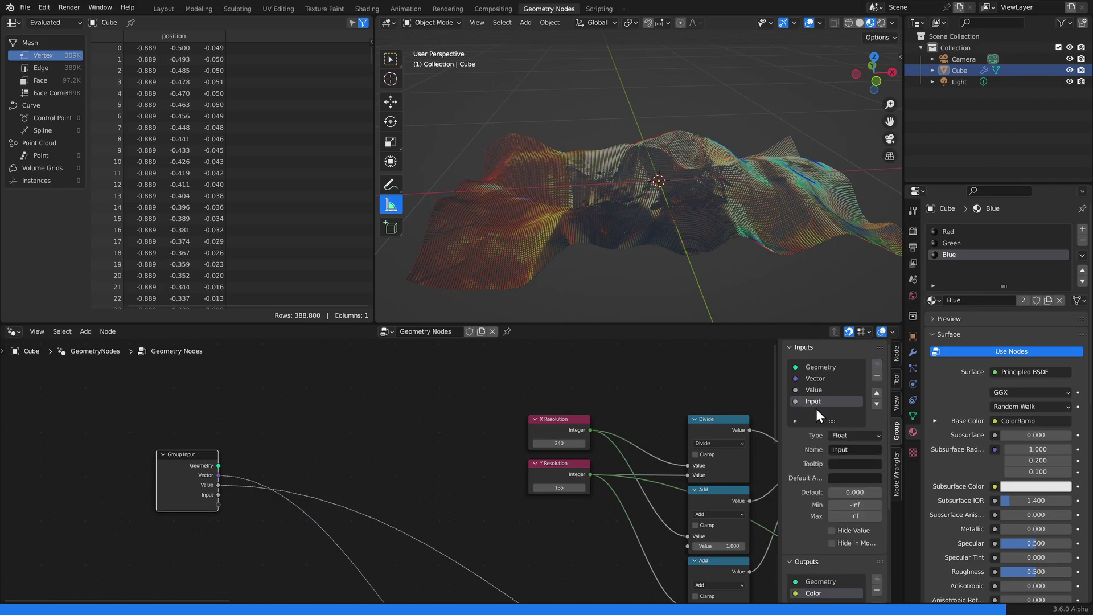
left_click(848, 436)
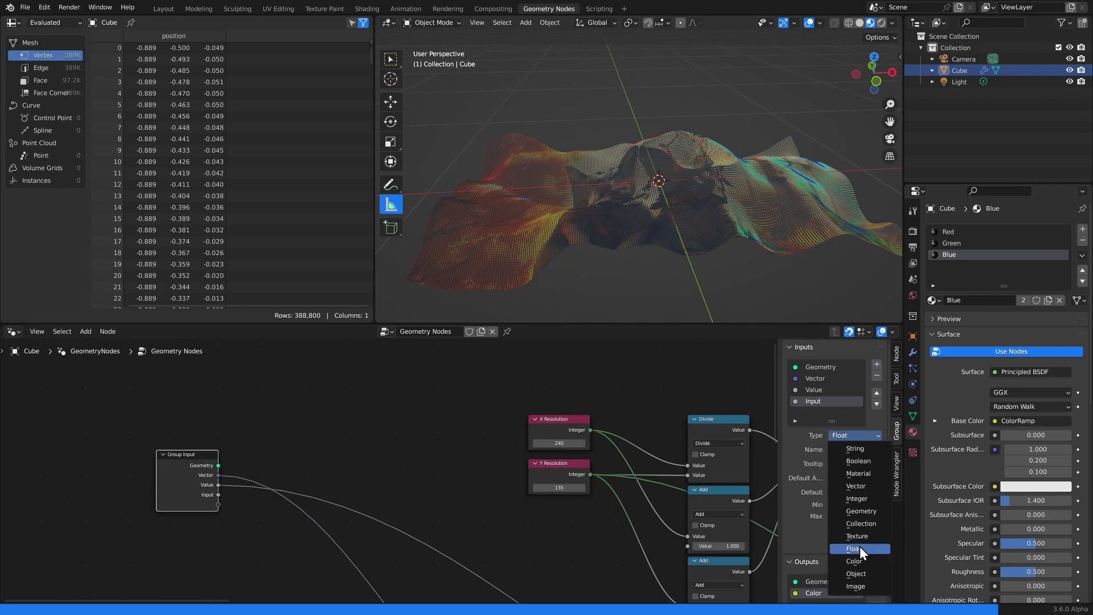
left_click(857, 498)
left_click(852, 450)
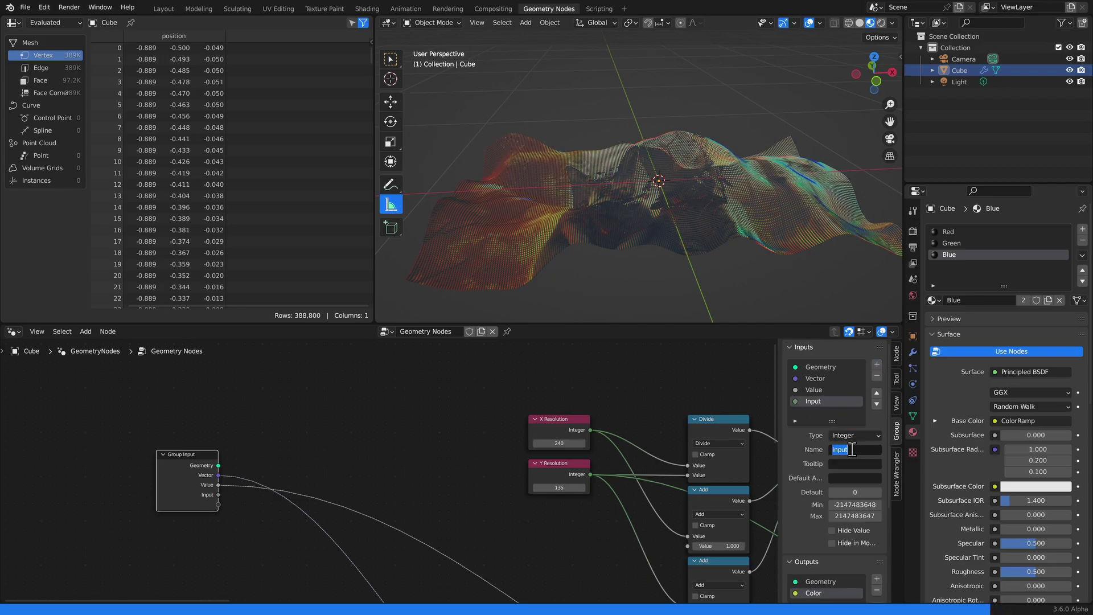
type("Rs")
type("solution")
key("Return")
Give the Resolution input a default of 4, a minimum of 1 and a maximum of 8
left_click(854, 493)
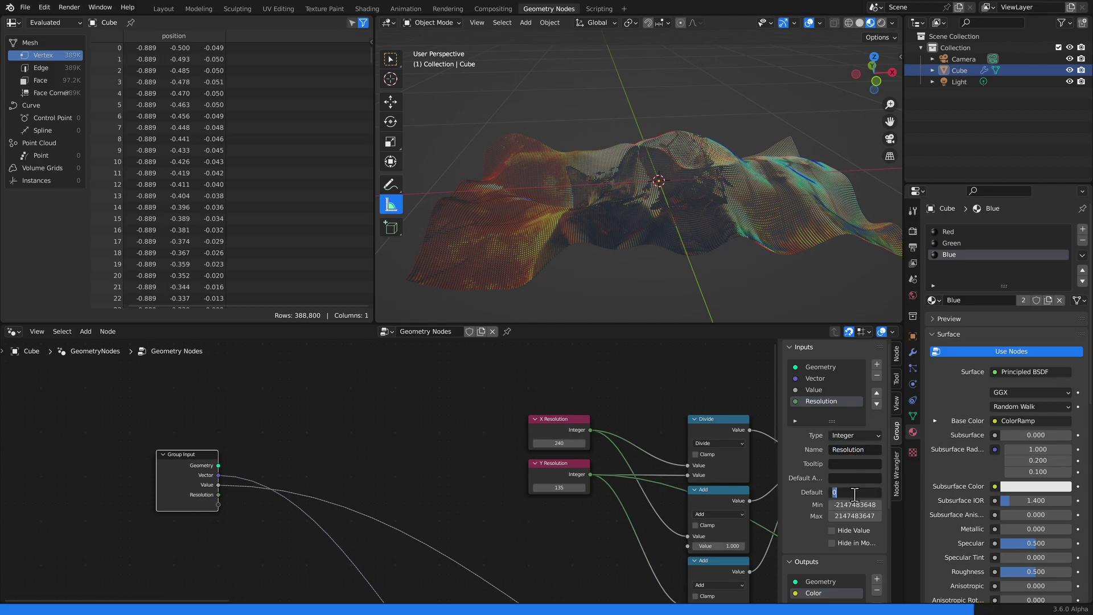
type("4")
key("Return")
left_click(849, 505)
type("1")
key("Return")
left_click(850, 516)
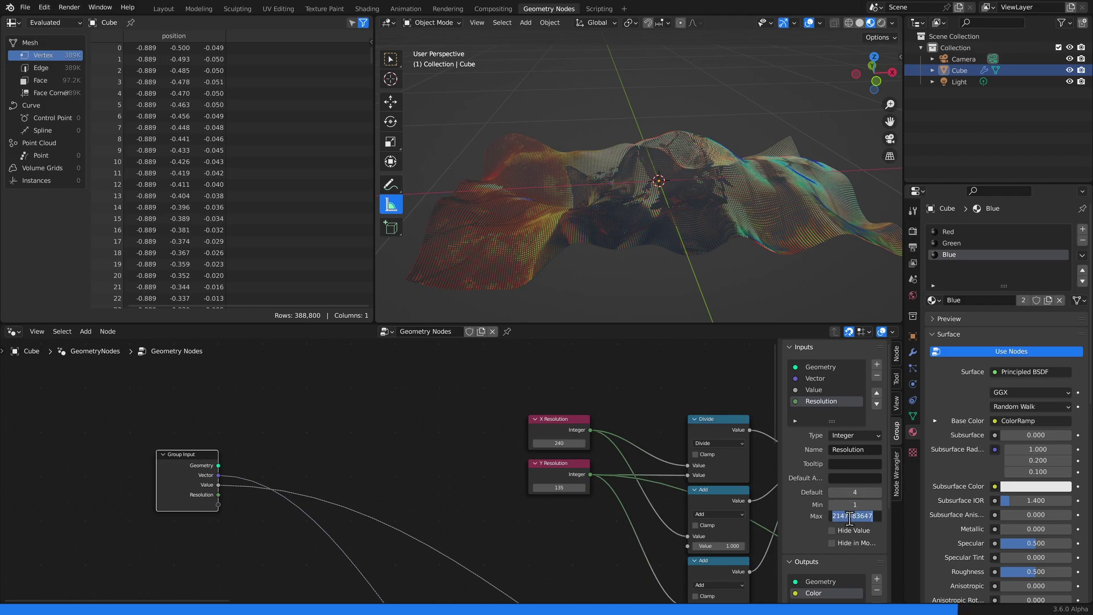
type("8")
key("Return")
Set the Resolution value of the cube's Geometry Nodes modifier to 4
left_click(919, 353)
left_click(1022, 332)
type("4")
key("Return")
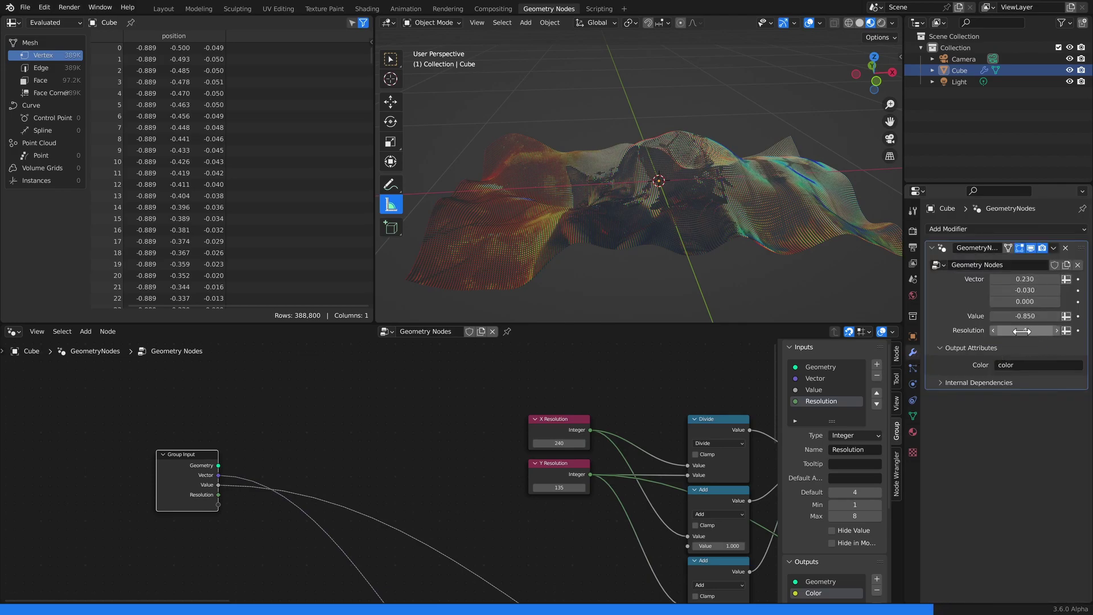
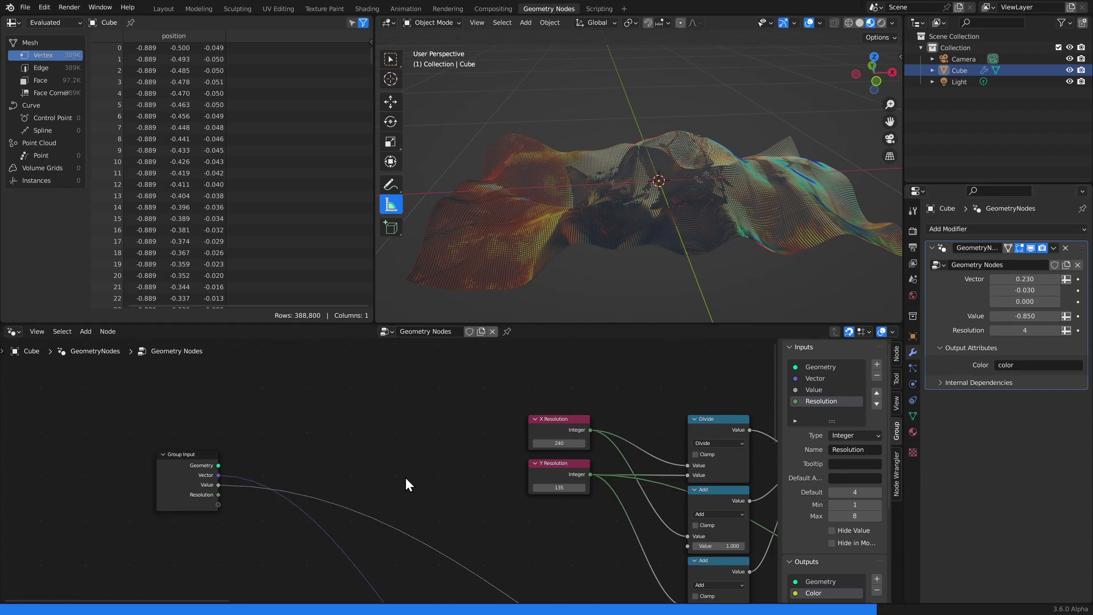
Add a Math node set to Power with base 2 and link the Group Input's Resolution to its Exponent
middle_click_drag(406, 477, 426, 439)
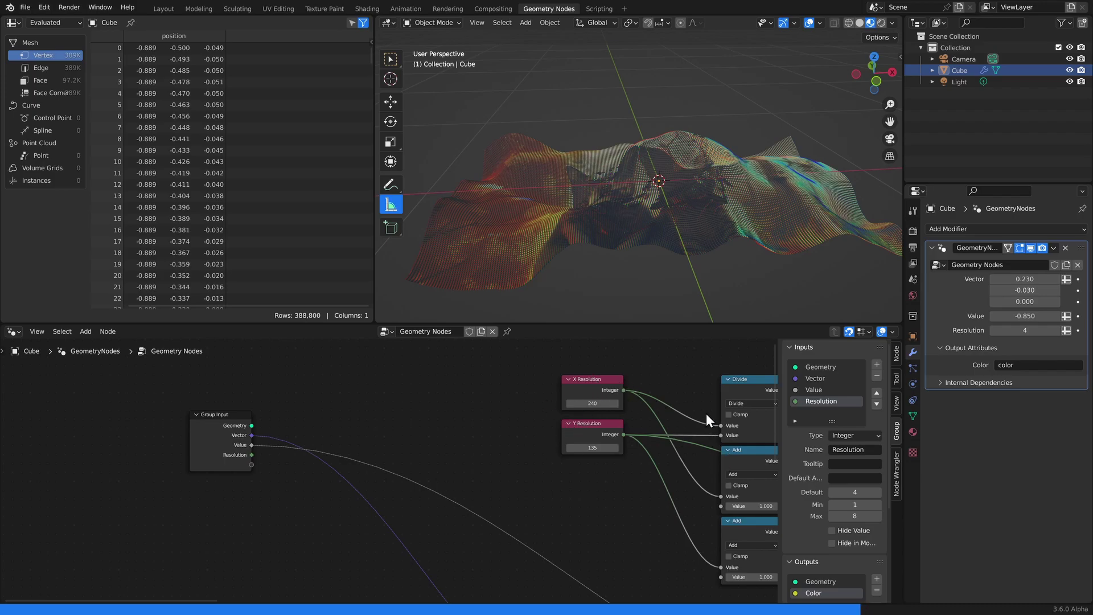
key("shift+a")
mouse_move(481, 431)
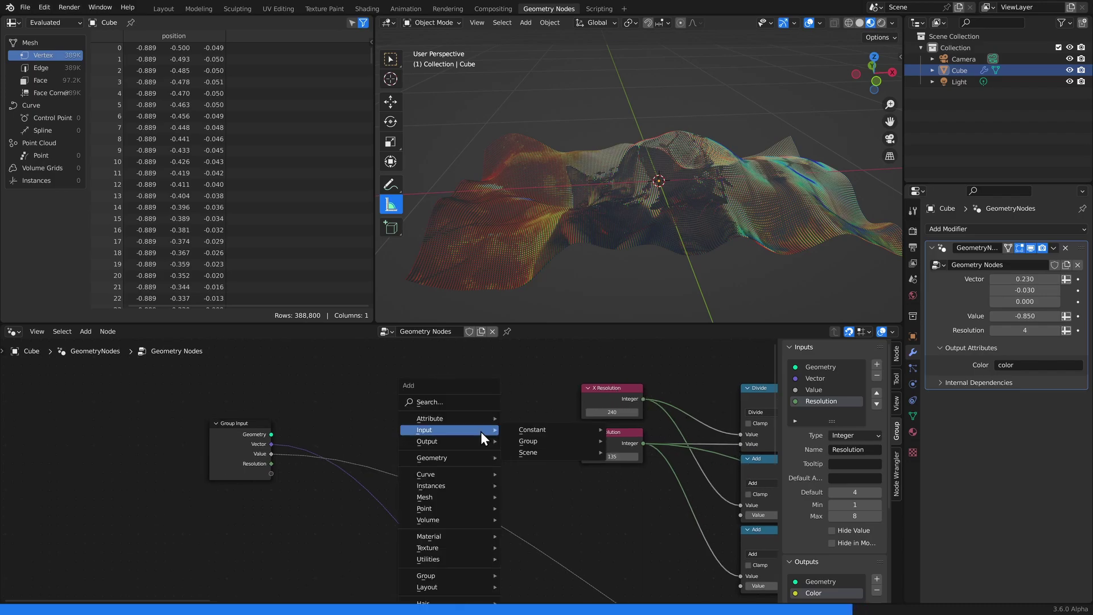
type("math")
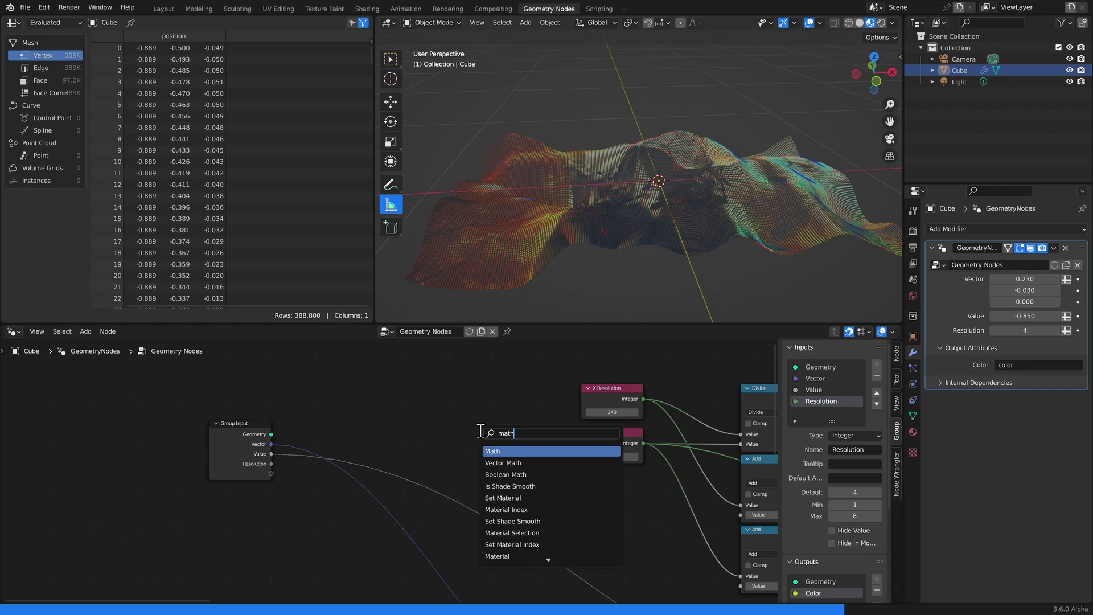
key("Return")
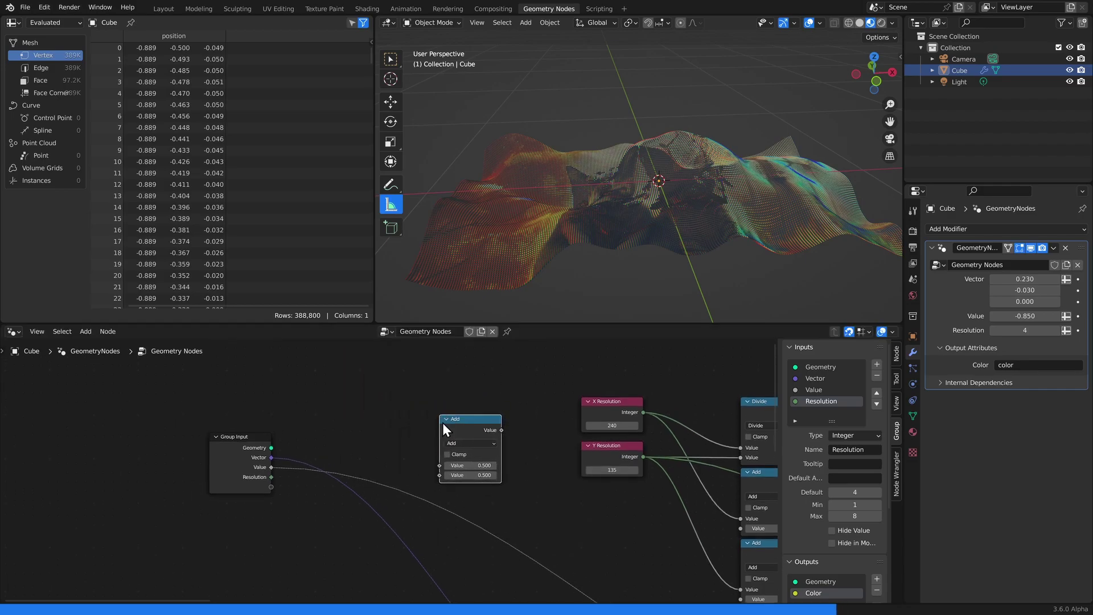
left_click(443, 423)
left_click(460, 444)
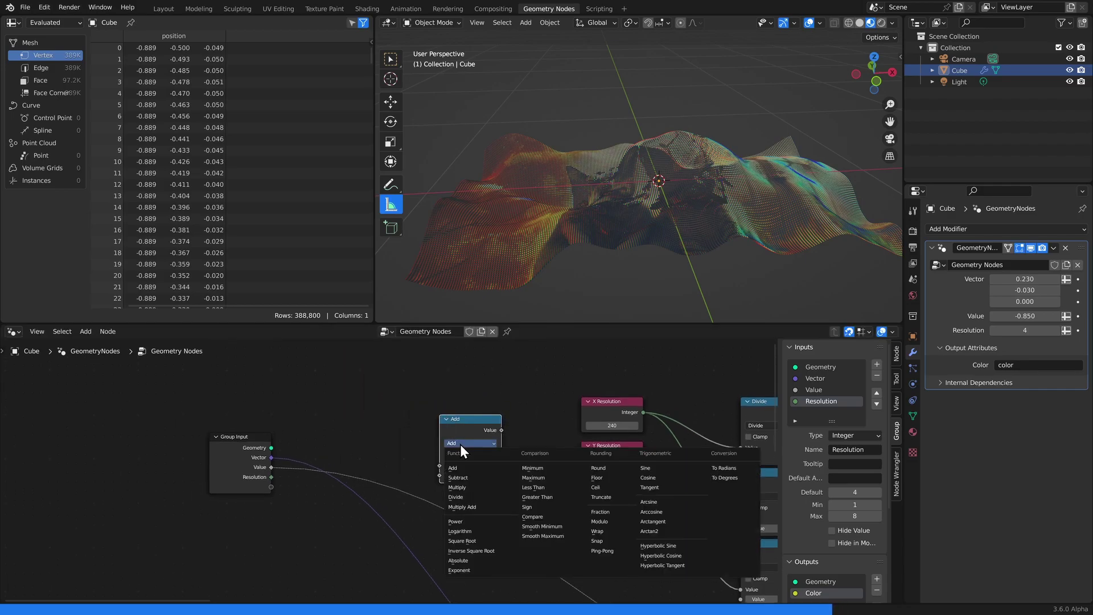
left_click(469, 525)
left_click_drag(473, 466, 471, 467)
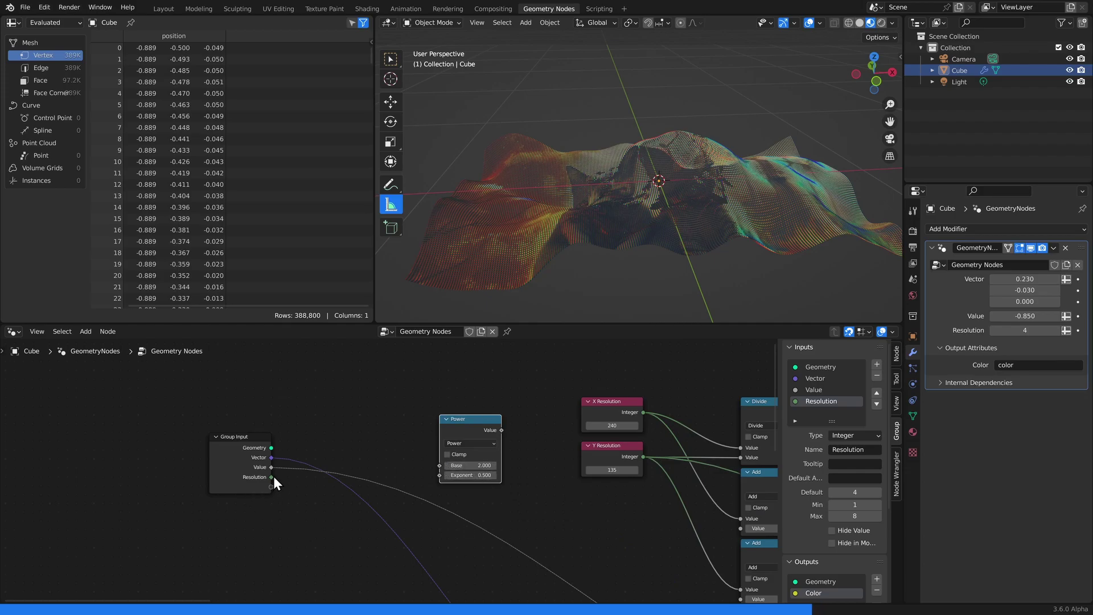
left_click_drag(272, 477, 439, 476)
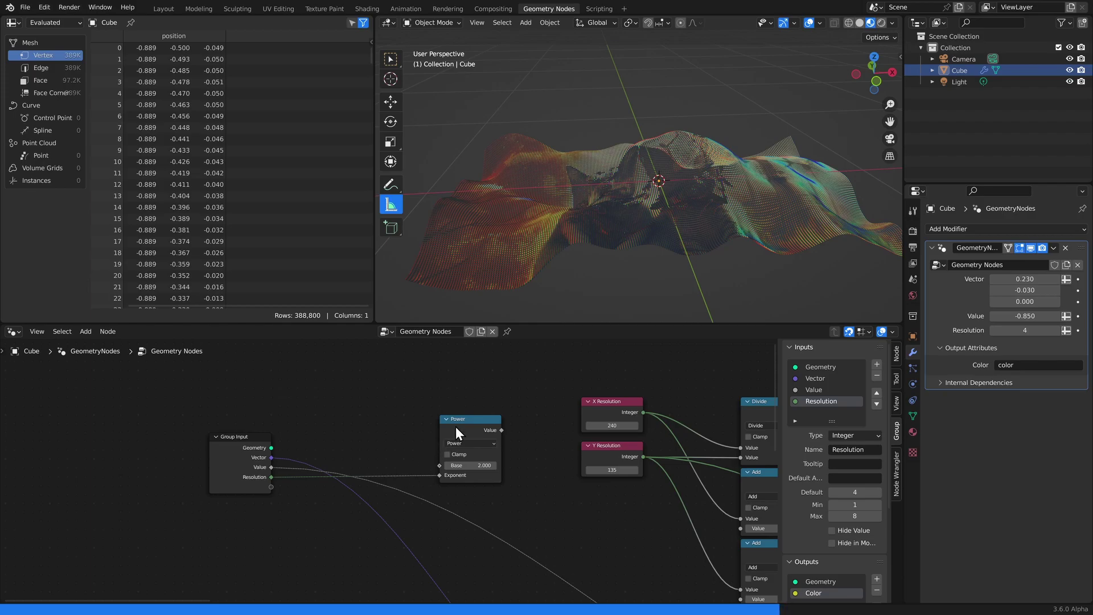
Make room after the Power node and add a Math node set to Divide there
left_click_drag(455, 426, 385, 417)
key("shift+a")
type("s")
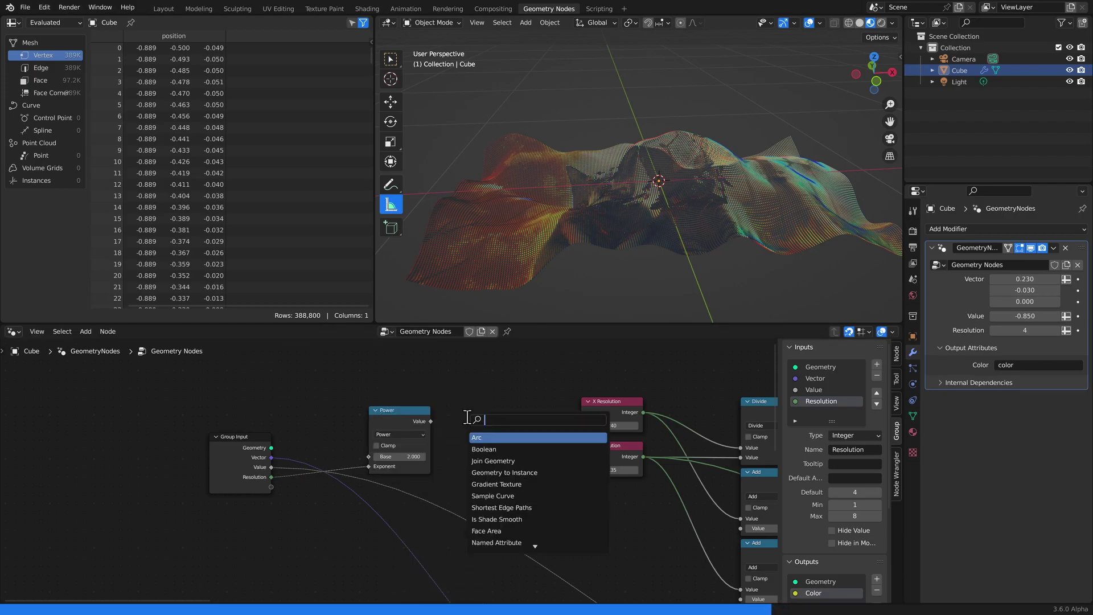
type("add")
key("Return")
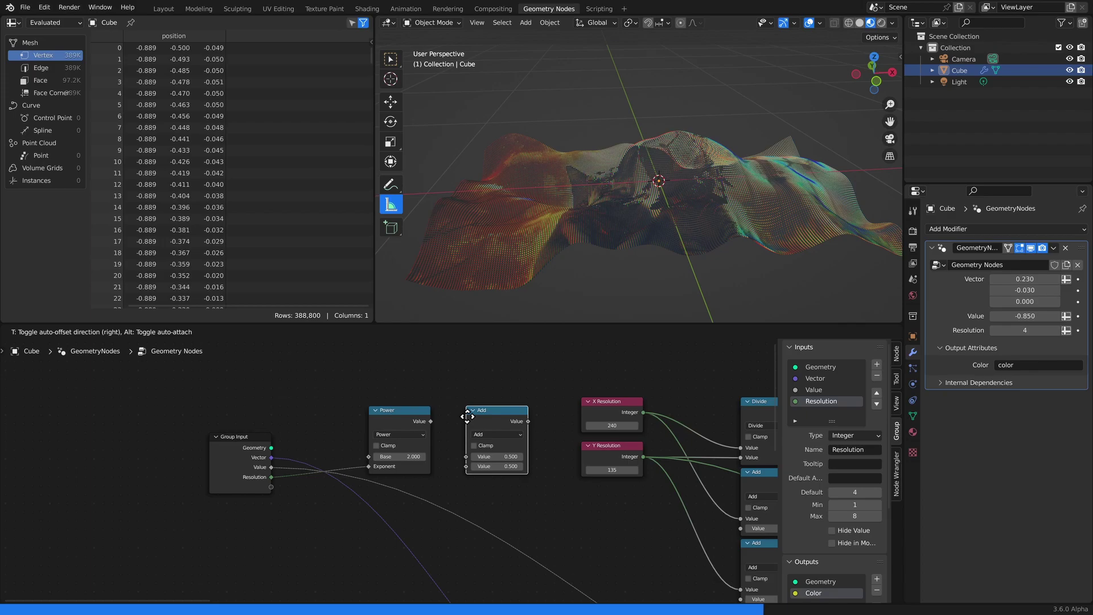
left_click(467, 416)
left_click(487, 434)
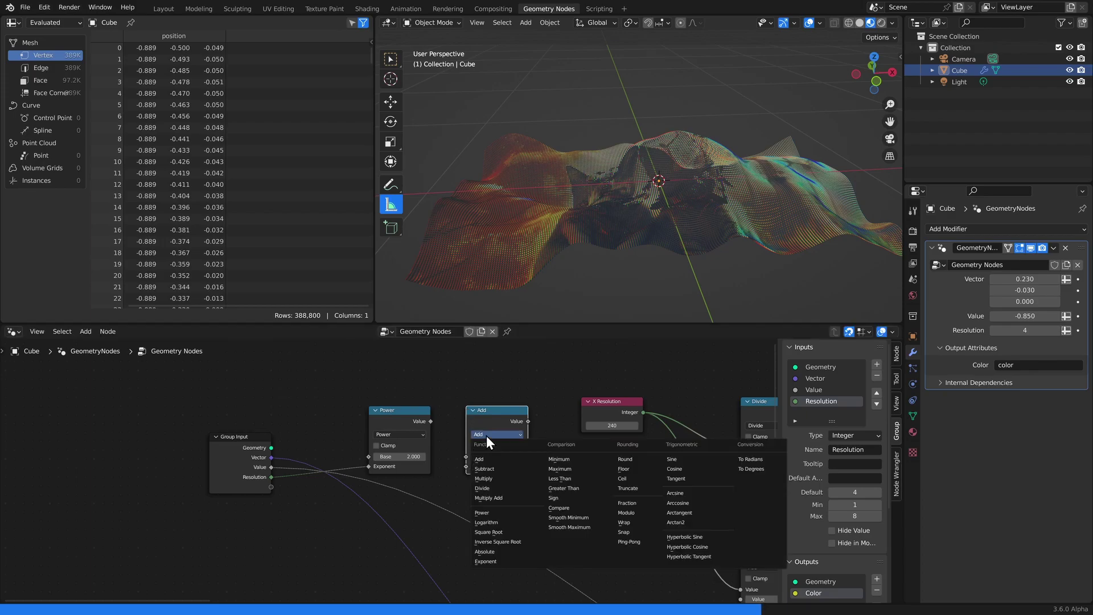
left_click(493, 488)
Link the Image Info node's Width to the new Divide node's first value and the Power result to its second value
middle_click_drag(477, 572, 334, 559)
scroll(557, 537, "down", 10)
scroll(557, 552, "up", 5)
middle_click_drag(638, 521, 455, 483)
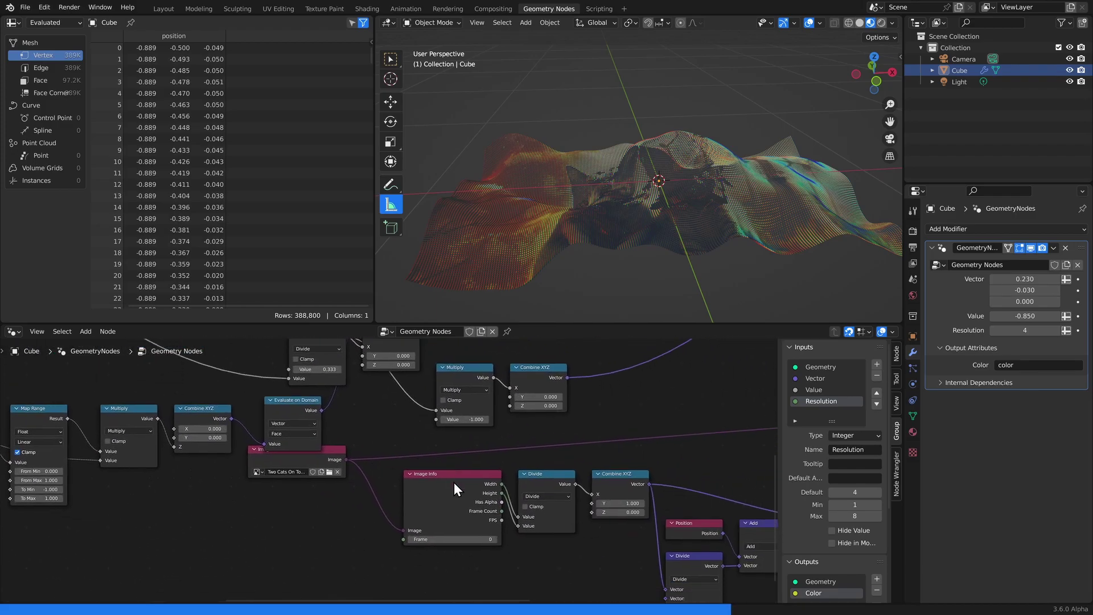
scroll(456, 483, "up", 2)
left_click_drag(544, 489, 1, 402)
middle_click_drag(3, 406, 224, 523)
left_click_drag(225, 523, 278, 545)
middle_click_drag(293, 539, 391, 475)
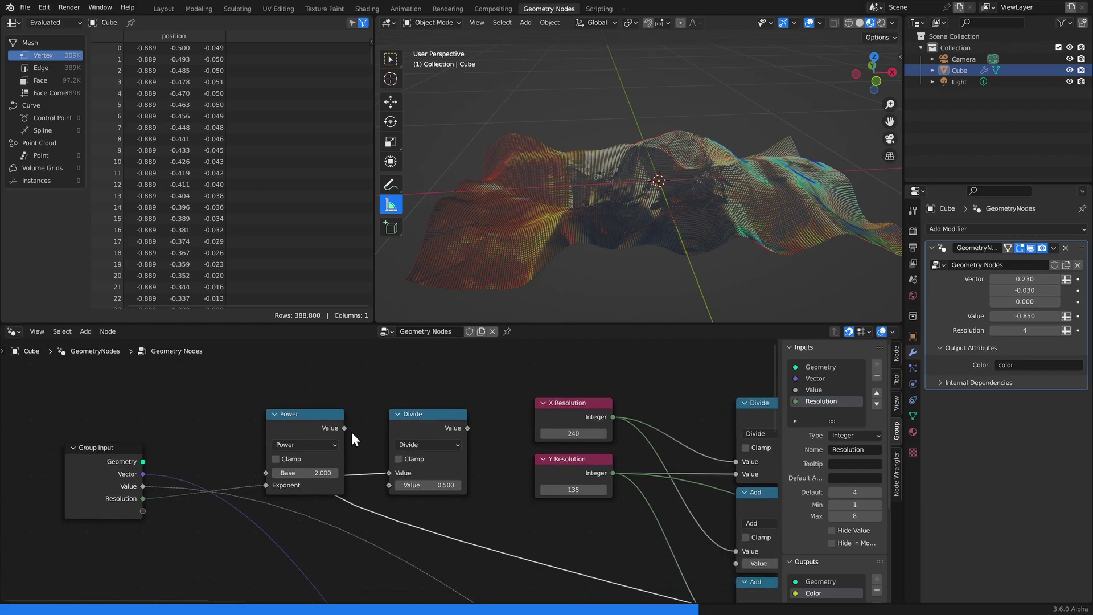
left_click_drag(344, 429, 388, 484)
middle_click_drag(379, 473, 271, 458)
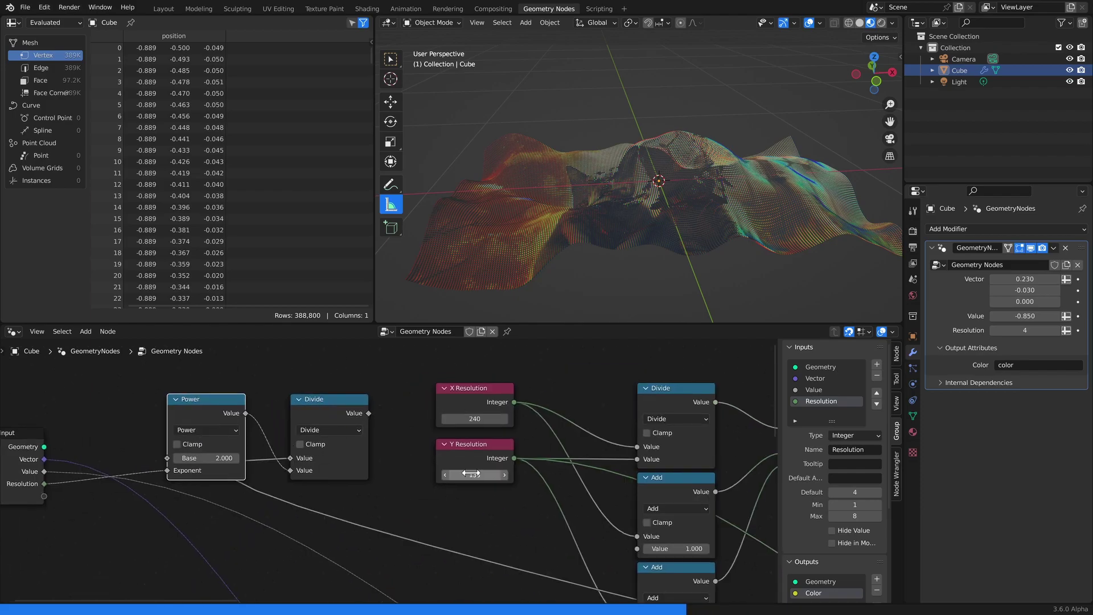
Link the new Divide result in place of X Resolution to the Size X Divide node and the Vertices X Add node
left_click(367, 417)
left_click_drag(385, 425, 626, 448)
middle_click_drag(348, 407, 289, 384)
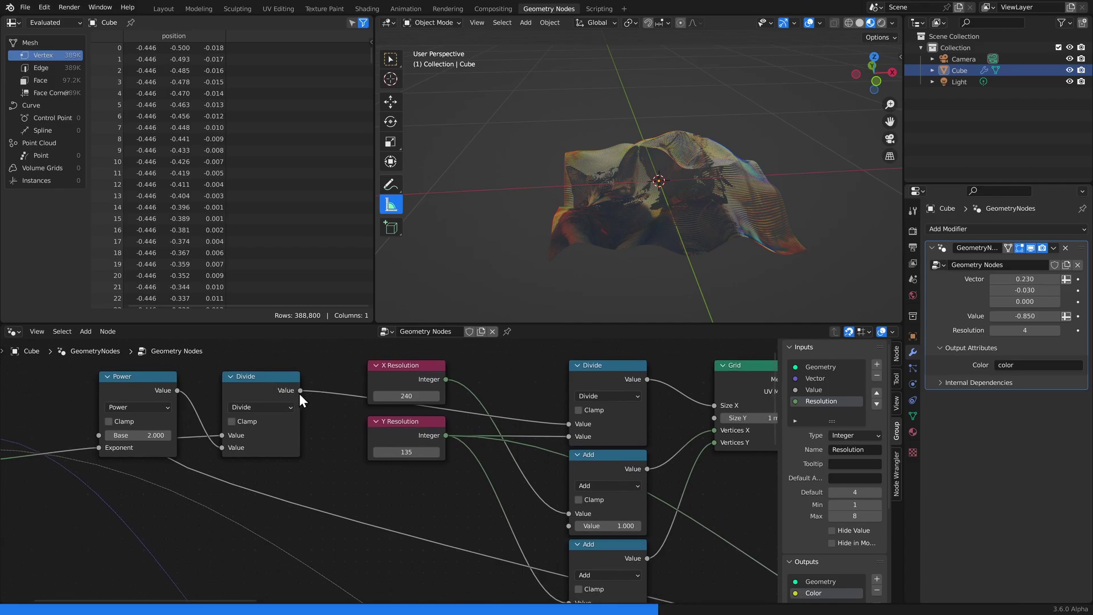
left_click_drag(299, 391, 568, 514)
middle_click_drag(424, 511, 471, 511)
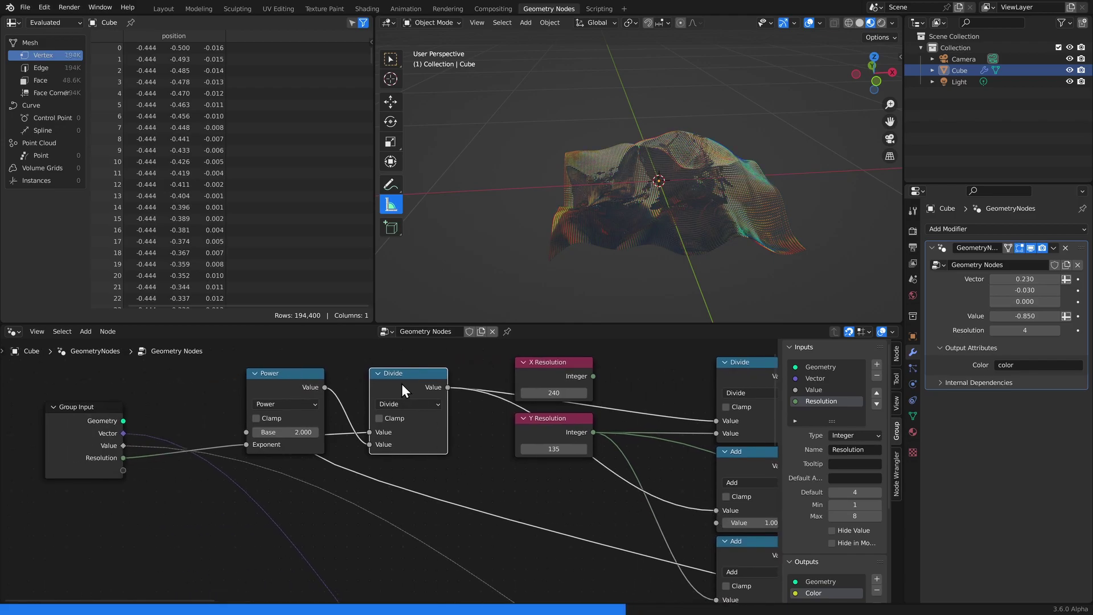
Duplicate the Divide node below the original and link the Power result to the copy's second value
key("shift+d")
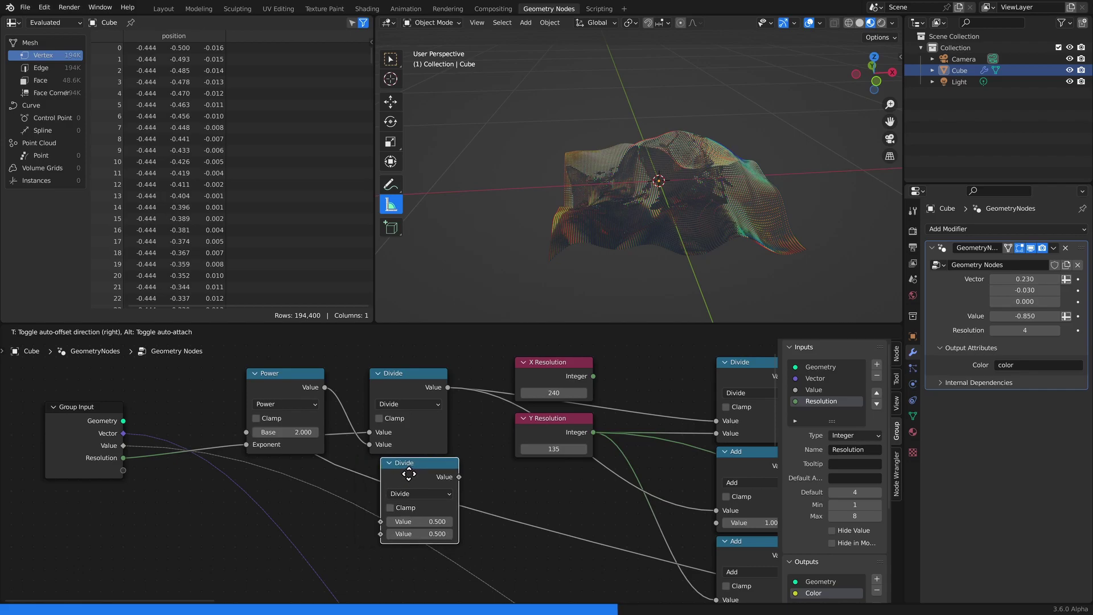
left_click(404, 476)
middle_click_drag(305, 497, 343, 478)
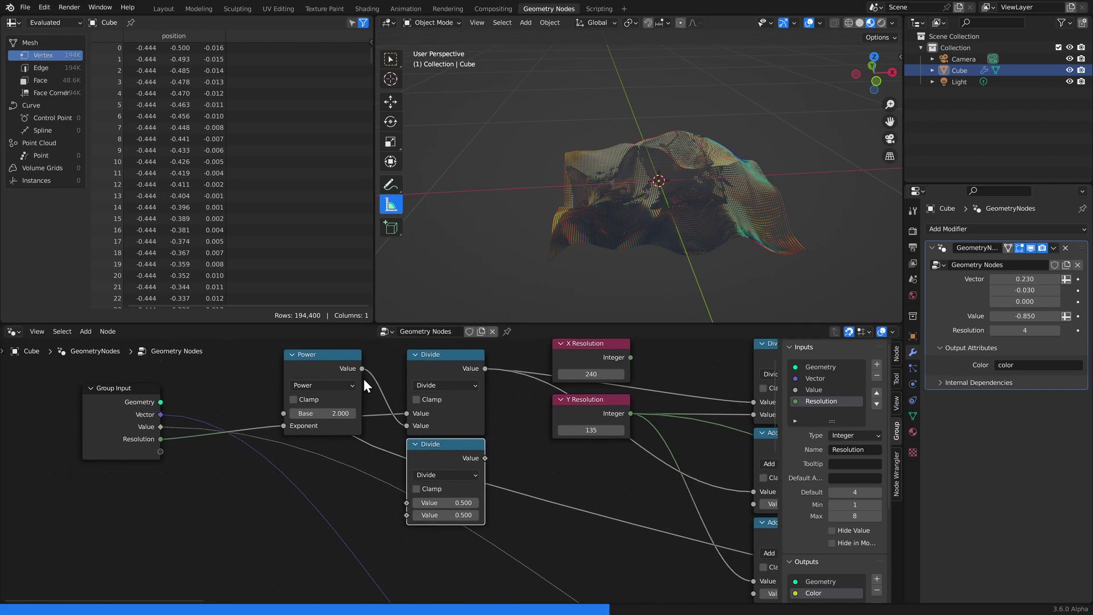
left_click_drag(361, 368, 407, 518)
Link the Image Info node's Height to the first value of the duplicated Divide node
scroll(554, 501, "down", 2)
middle_click_drag(586, 513, 376, 301)
middle_click_drag(664, 527, 406, 563)
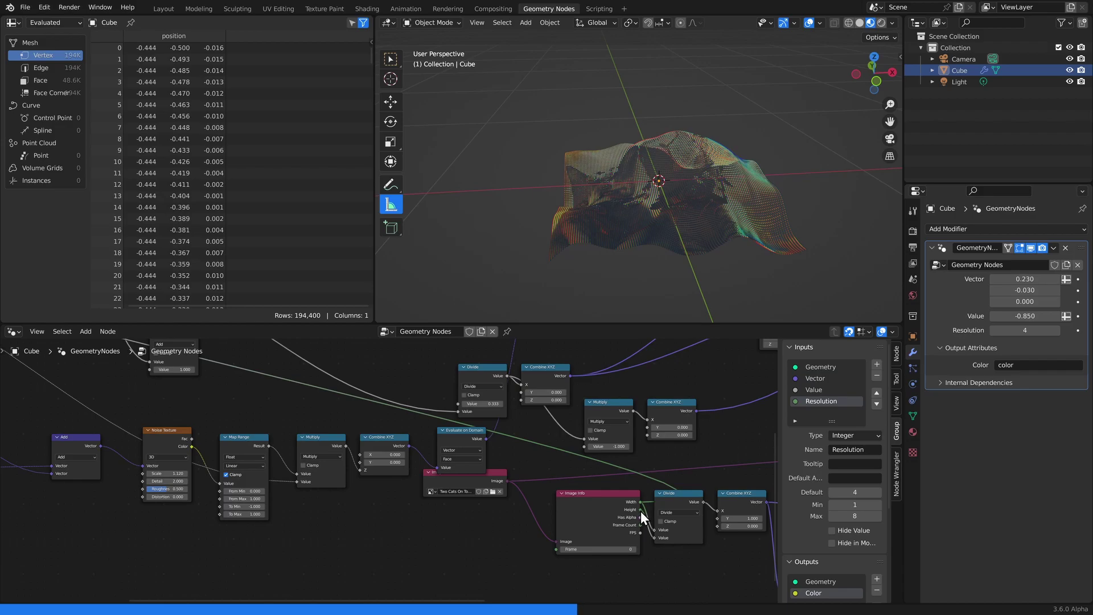
left_click_drag(640, 511, 540, 417)
scroll(398, 442, "up", 3)
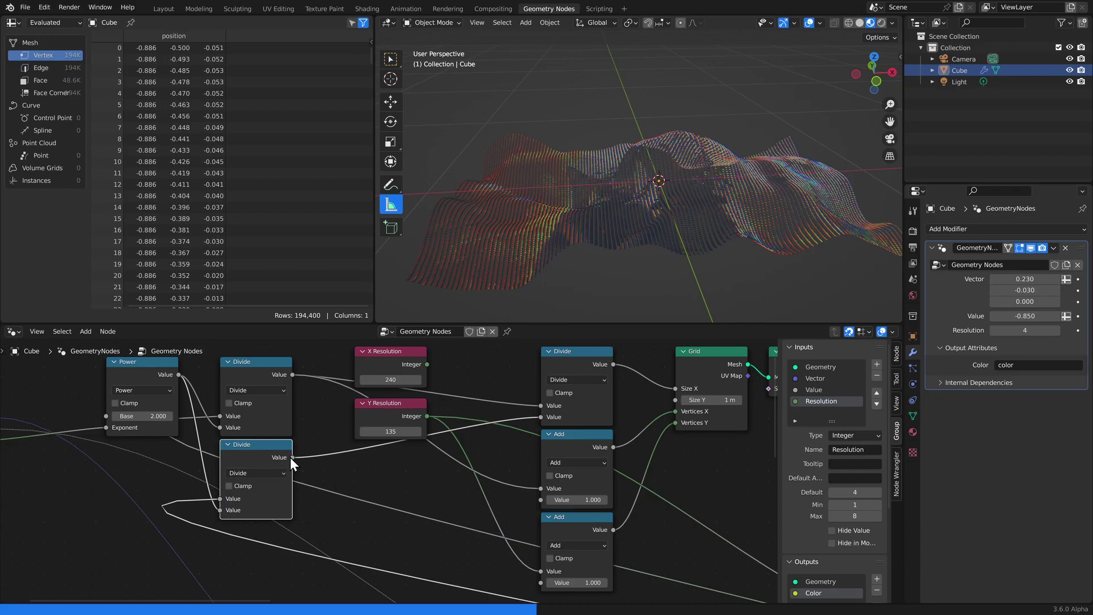
Replace Y Resolution's outgoing links with the duplicated Divide node's result, including the link to the Vertices Y Add node
left_click_drag(292, 458, 797, 611)
left_click_drag(541, 488, 728, 456)
middle_click_drag(408, 403, 614, 563)
left_click_drag(231, 428, 481, 545)
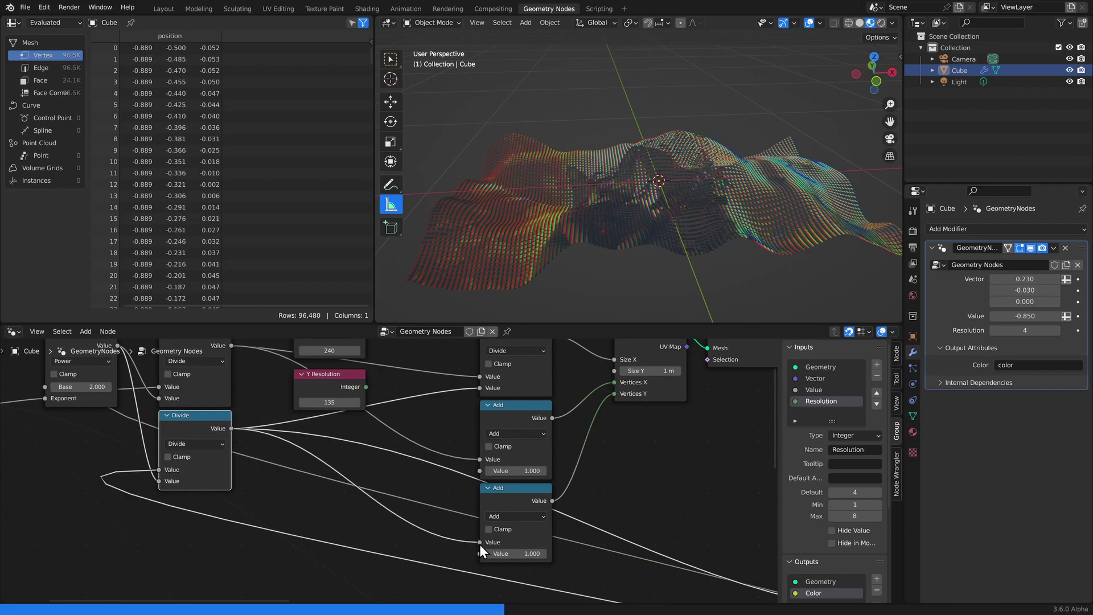
Lower the modifier's Resolution to 3 and view the mesh from a higher angle
scroll(410, 436, "down", 2)
middle_click_drag(410, 436, 482, 451)
scroll(326, 436, "up", 1)
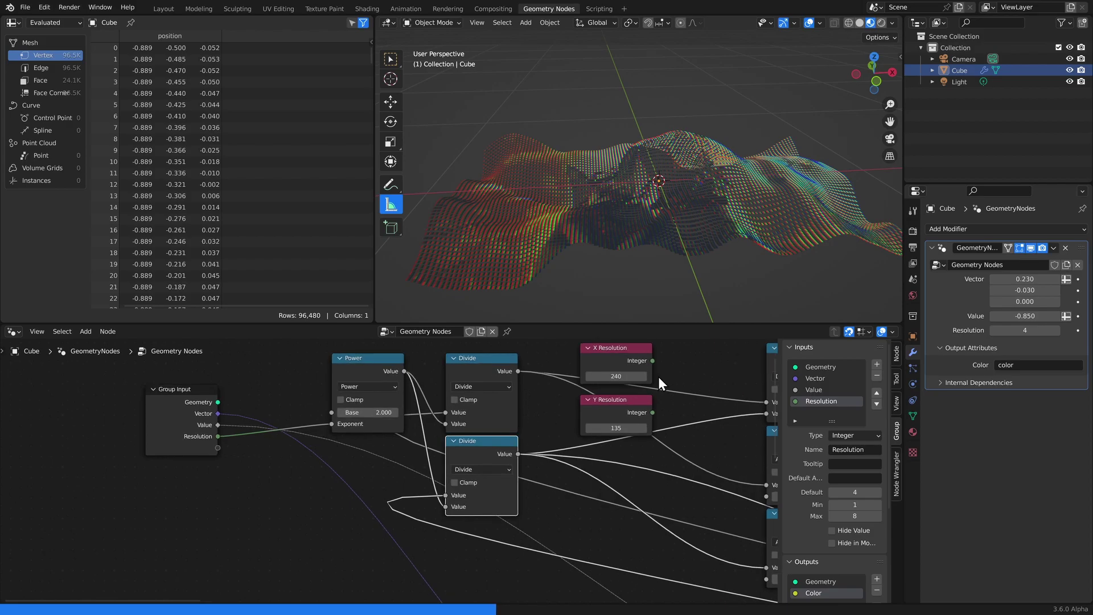
left_click(994, 331)
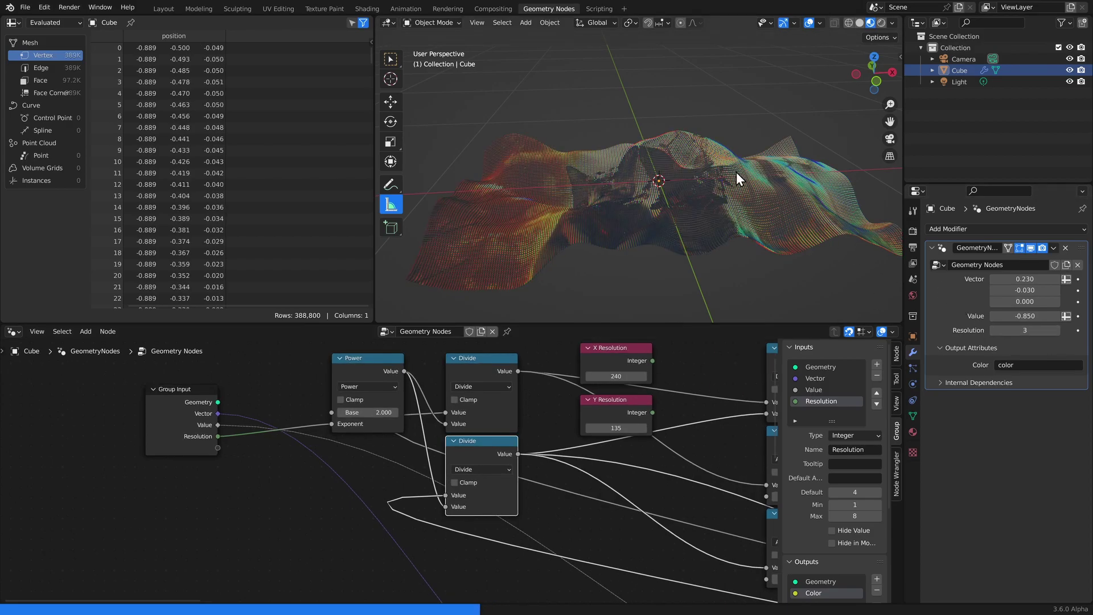
middle_click_drag(736, 171, 738, 213)
left_click(994, 331)
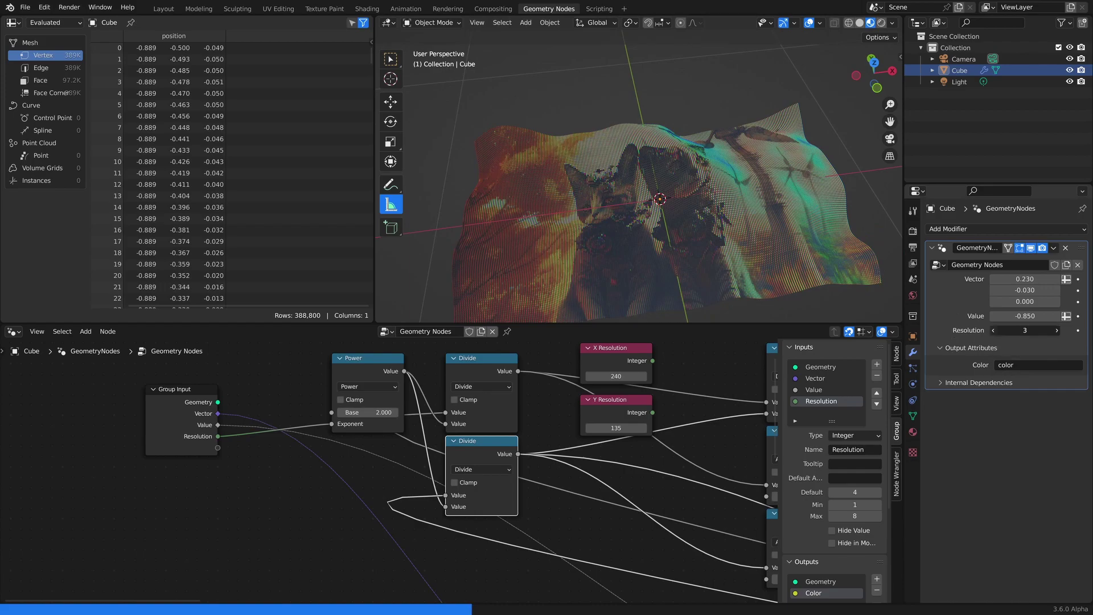
Raise the modifier's Resolution stepwise to 7 and bring it back to 4
left_click(1057, 331)
left_click(1058, 331)
left_click(1057, 331)
left_click(1057, 332)
left_click(1057, 331)
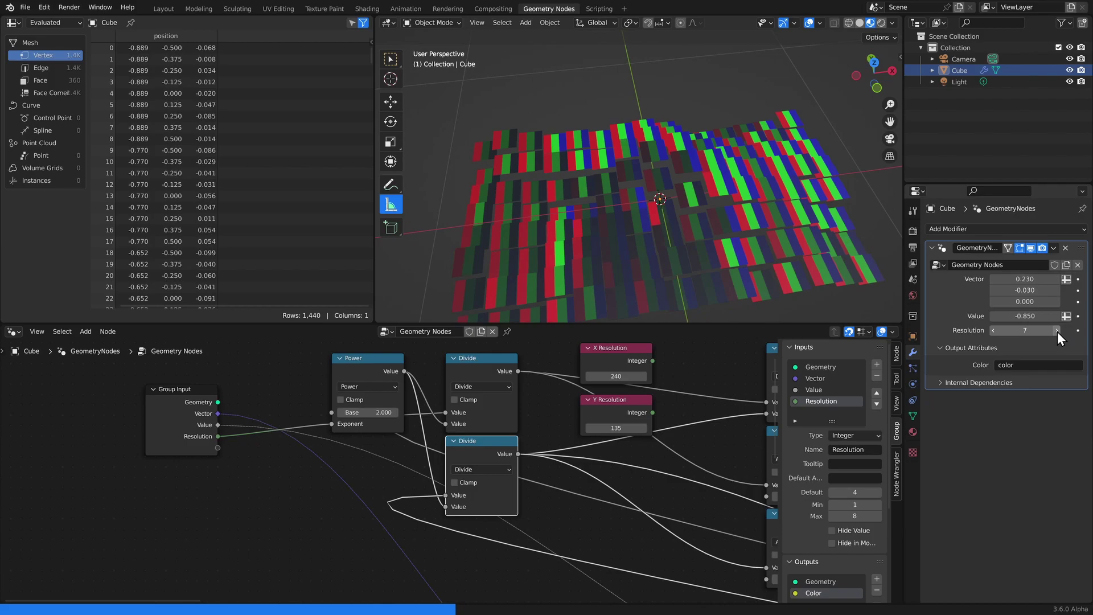
mouse_move(992, 335)
left_mouse_down()
mouse_move(1030, 329)
mouse_move(981, 331)
left_mouse_up()
middle_click_drag(801, 220, 600, 265)
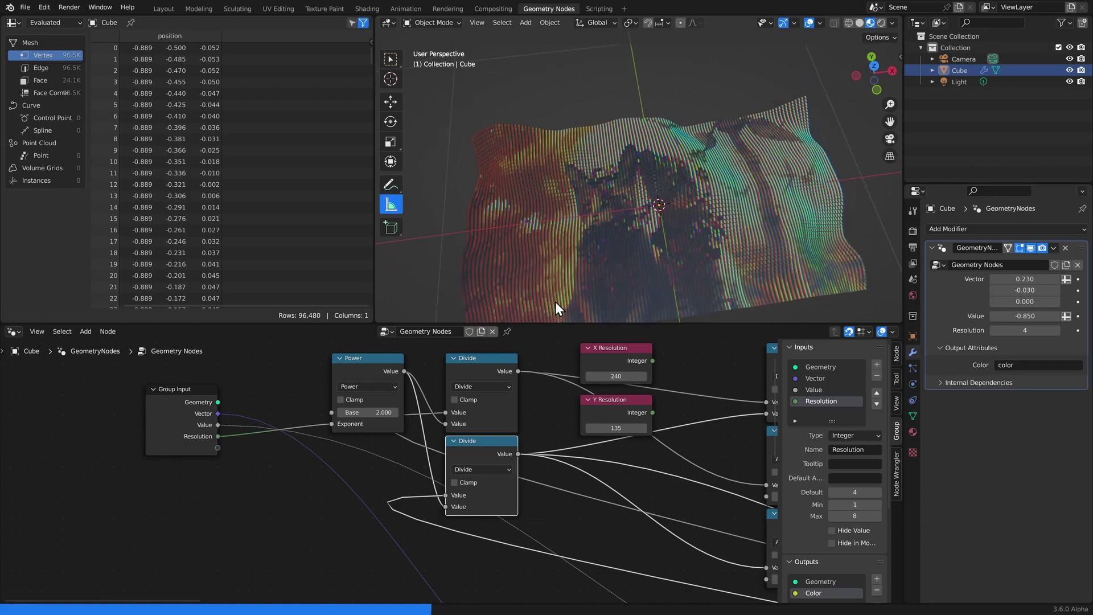
Try the modifier's Resolution at 1 and return it to 4
left_click(1023, 329)
type("1")
key("Return")
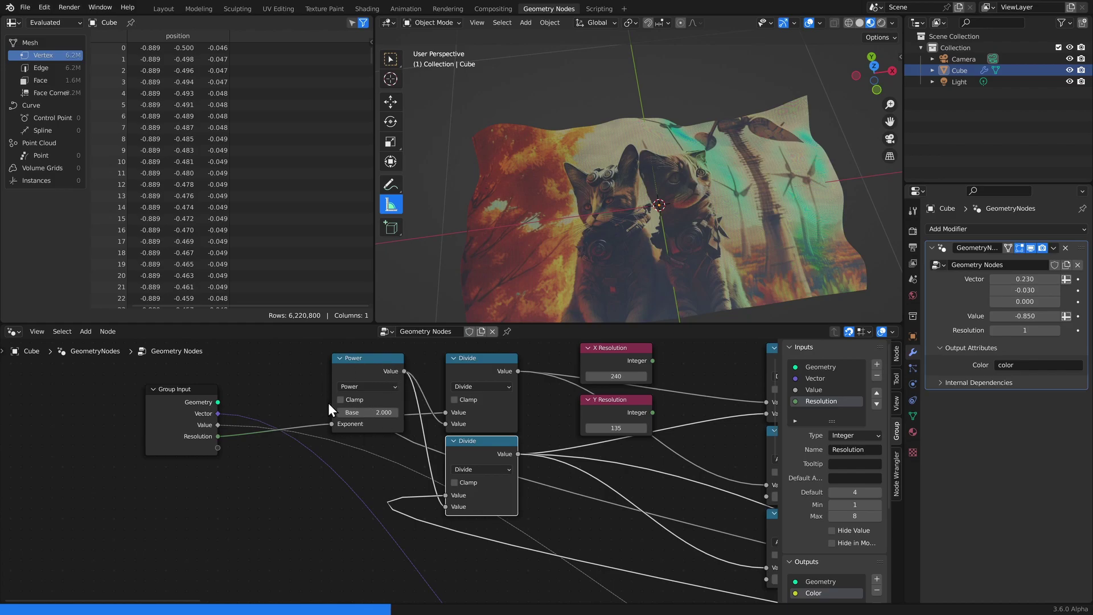
left_click(1016, 330)
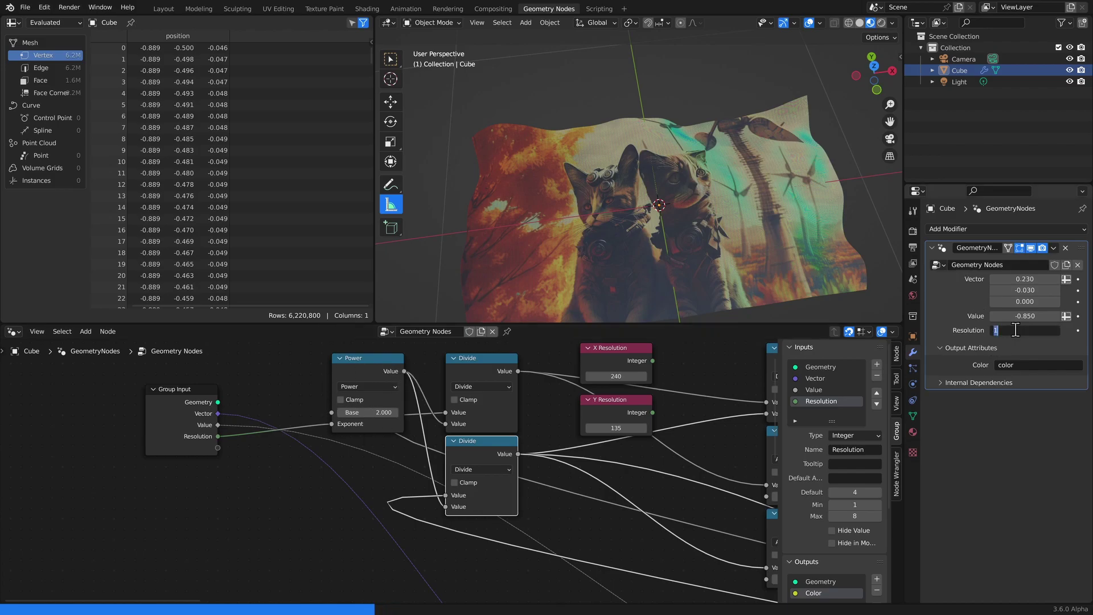
type("4")
key("Return")
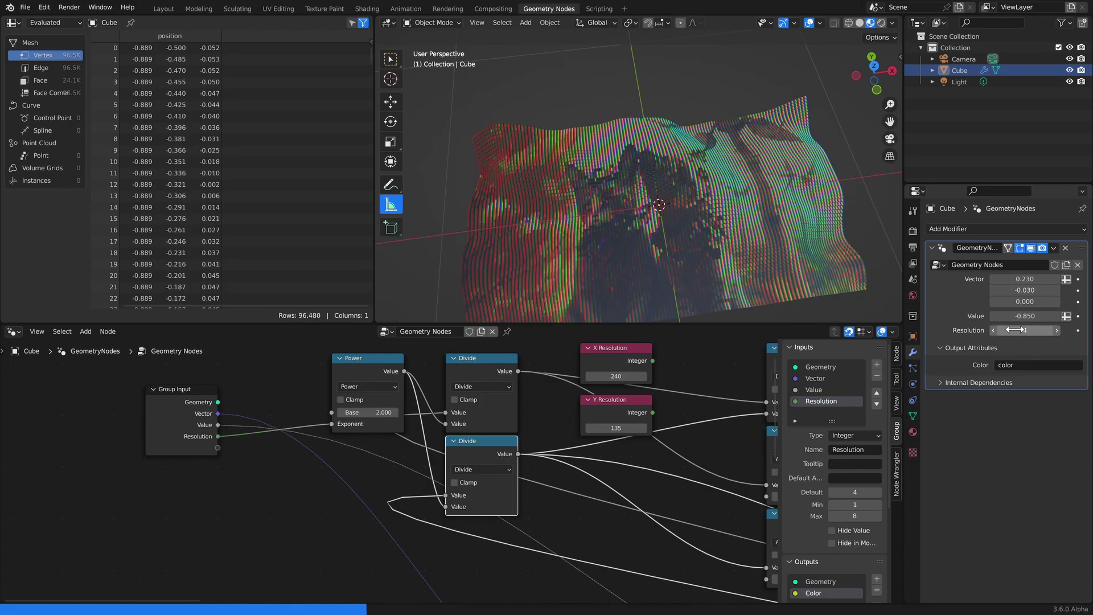
Move the Group Input node farther away from the Power node to make room between them
left_click_drag(183, 422, 120, 423)
middle_click_drag(231, 445, 354, 478)
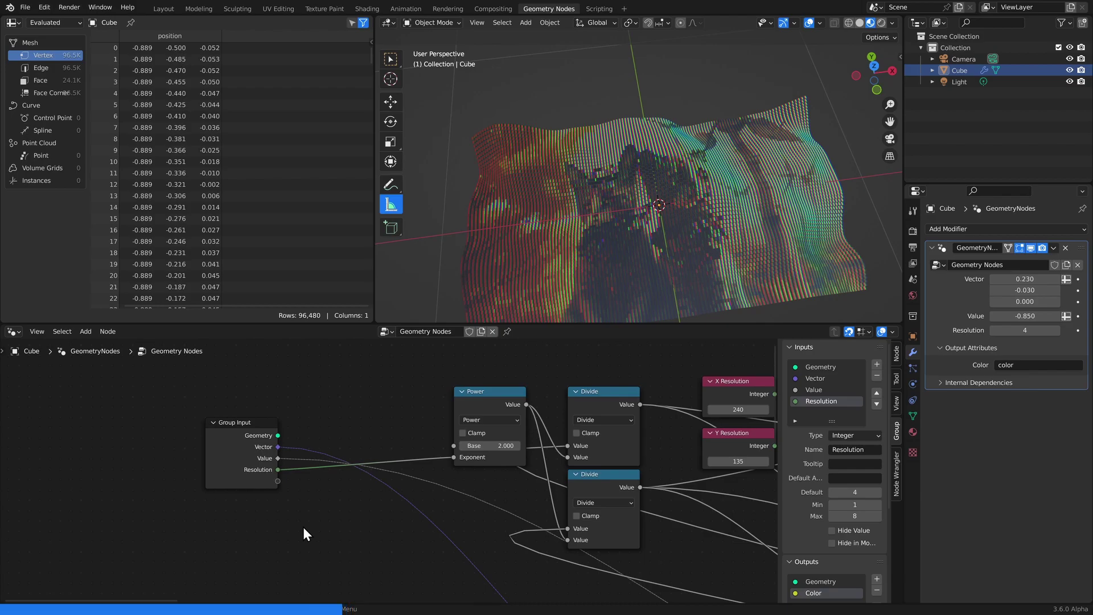
left_click(496, 397)
left_click(321, 525)
key("x")
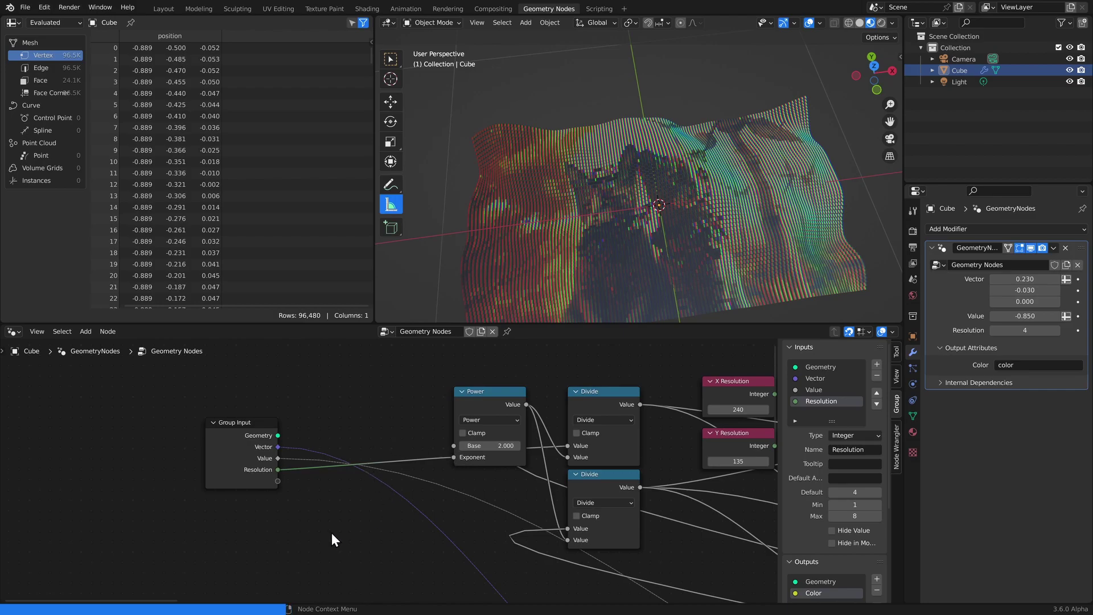
middle_click_drag(344, 534, 343, 492)
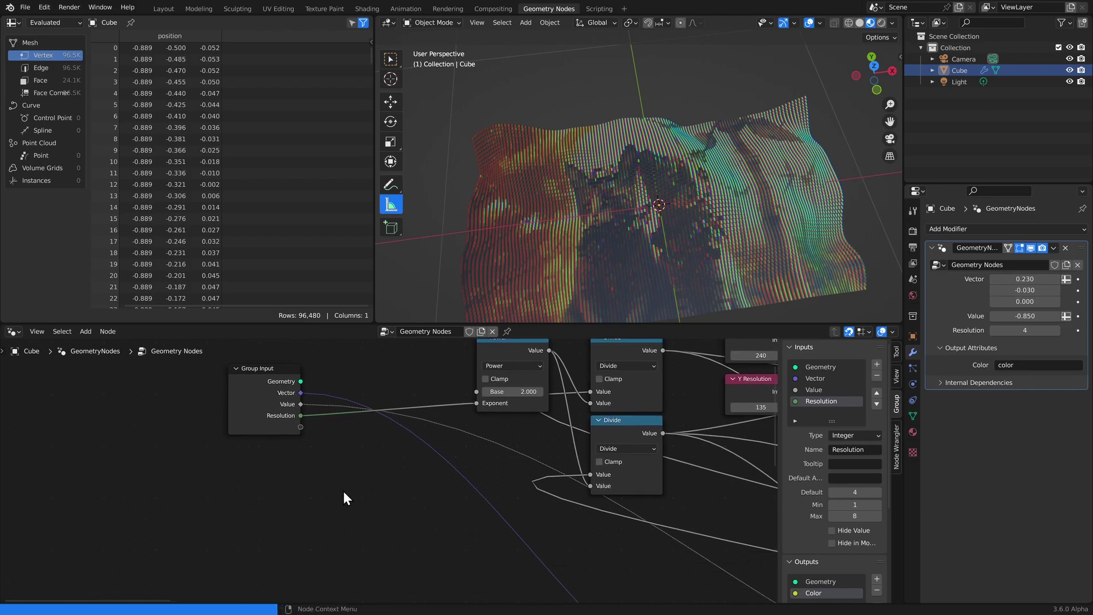
Add a Math node below the Group Input node and set its operation to Subtract
key("shift+a")
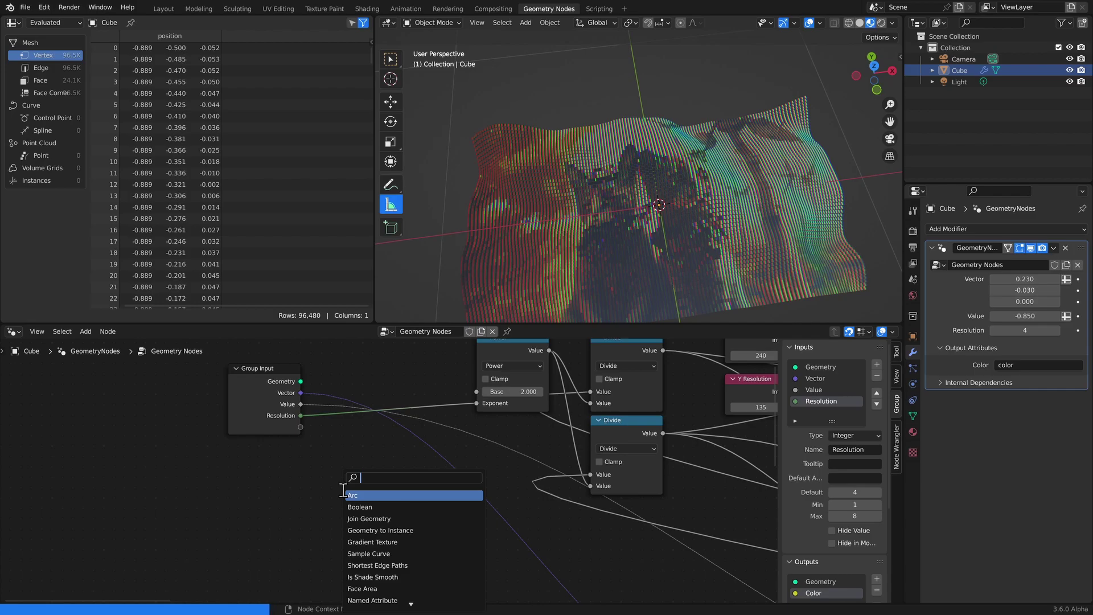
type("math")
key("Return")
left_click(357, 511)
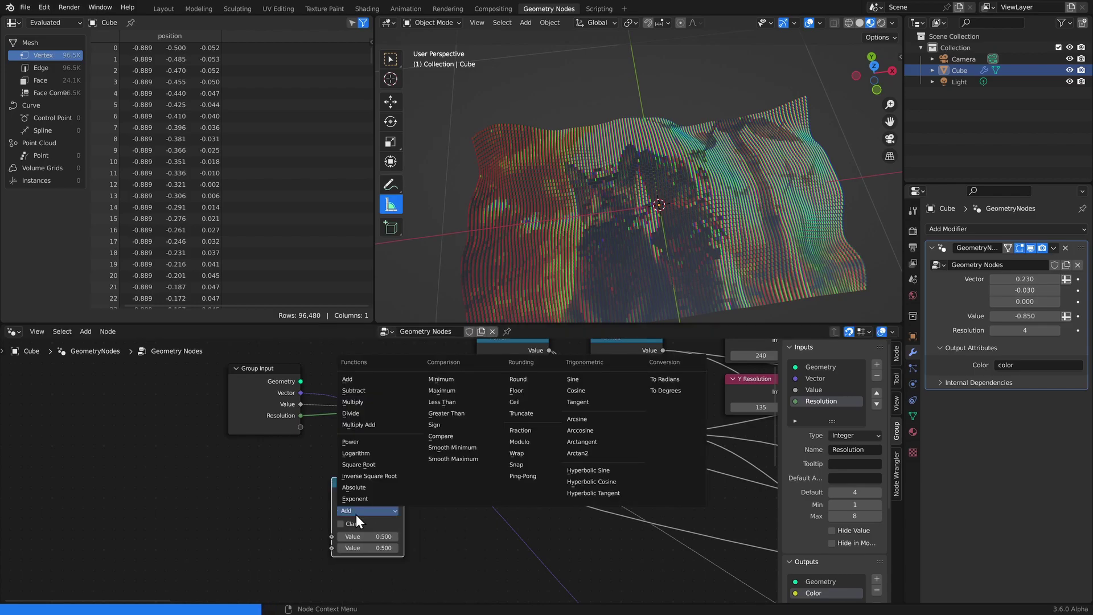
left_click(365, 390)
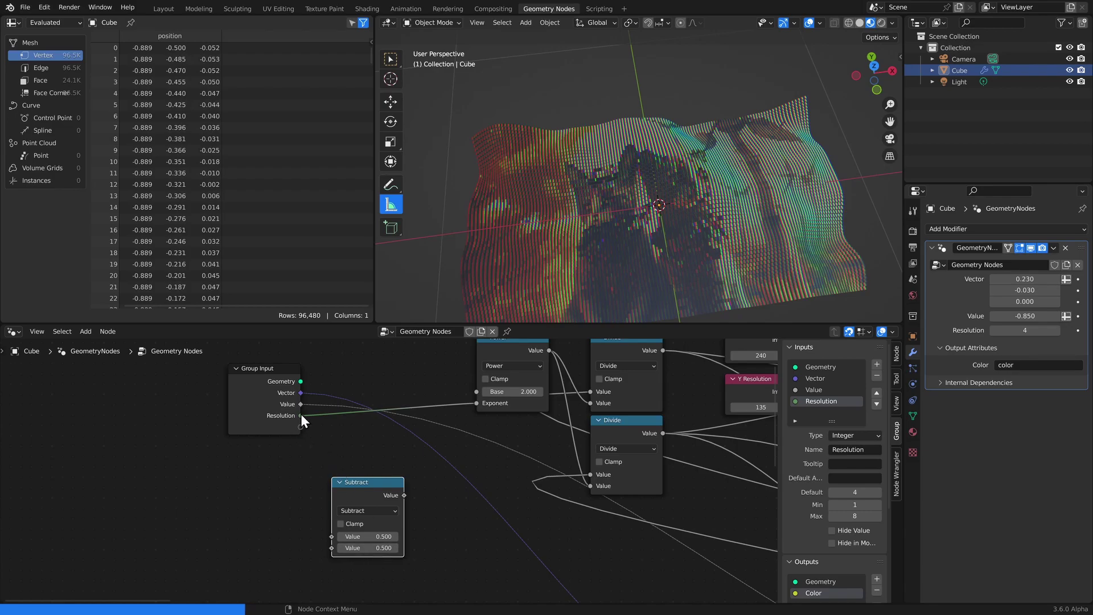
Link Group Input's Resolution to the Subtract node's first value and set its second value to 1
left_click_drag(301, 417, 330, 535)
left_click(362, 548)
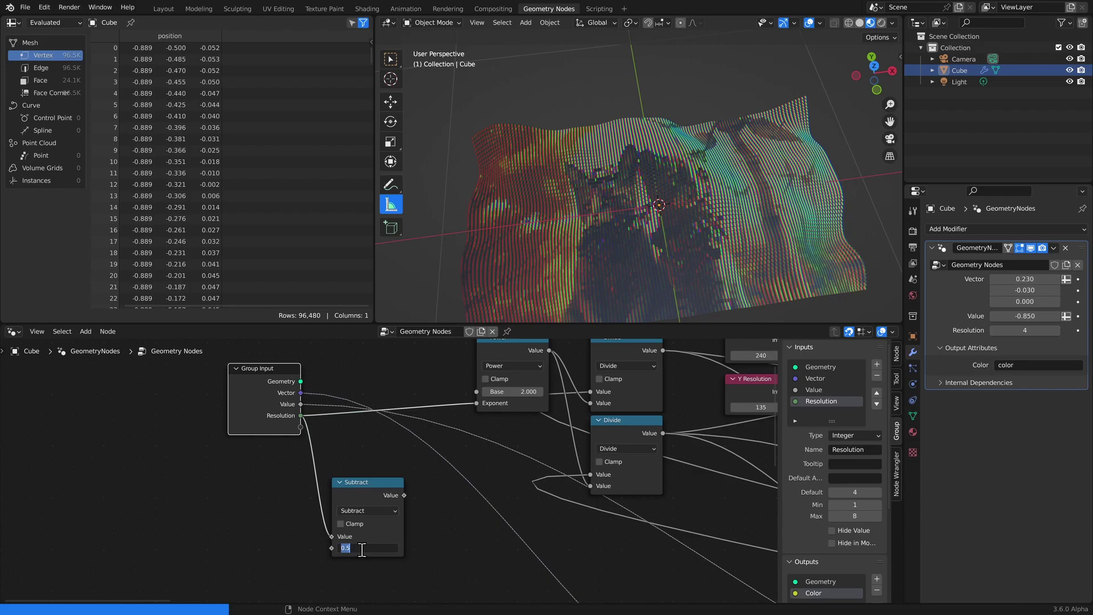
type("1")
key("Return")
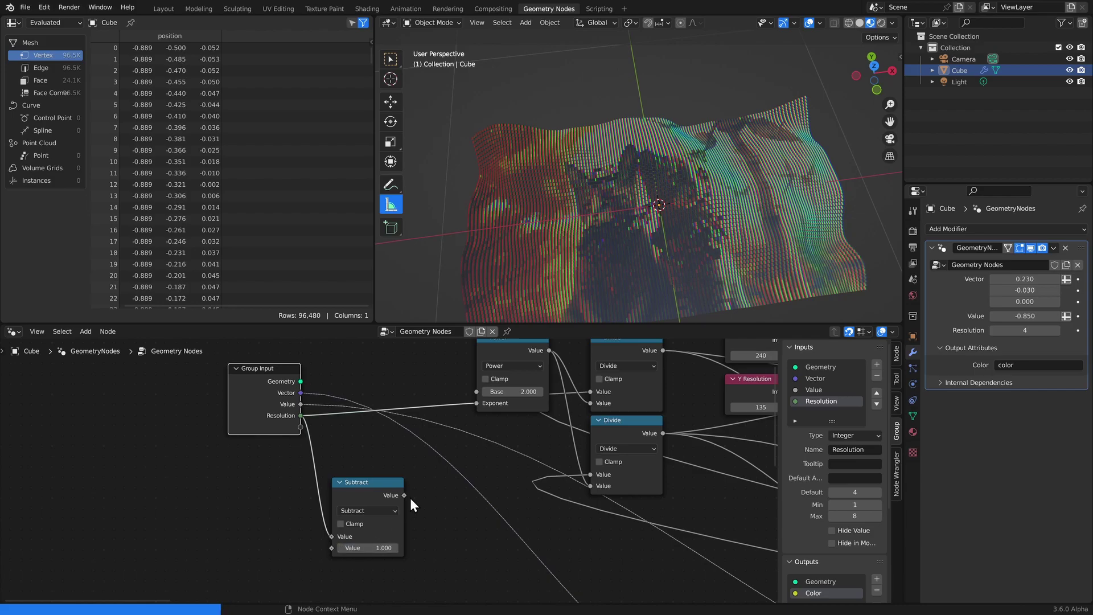
Link the Subtract result to the Power node's Exponent and place the Subtract node between Group Input and Power
left_click_drag(404, 495, 474, 405)
left_click_drag(379, 483, 392, 380)
middle_click_drag(438, 407, 411, 462)
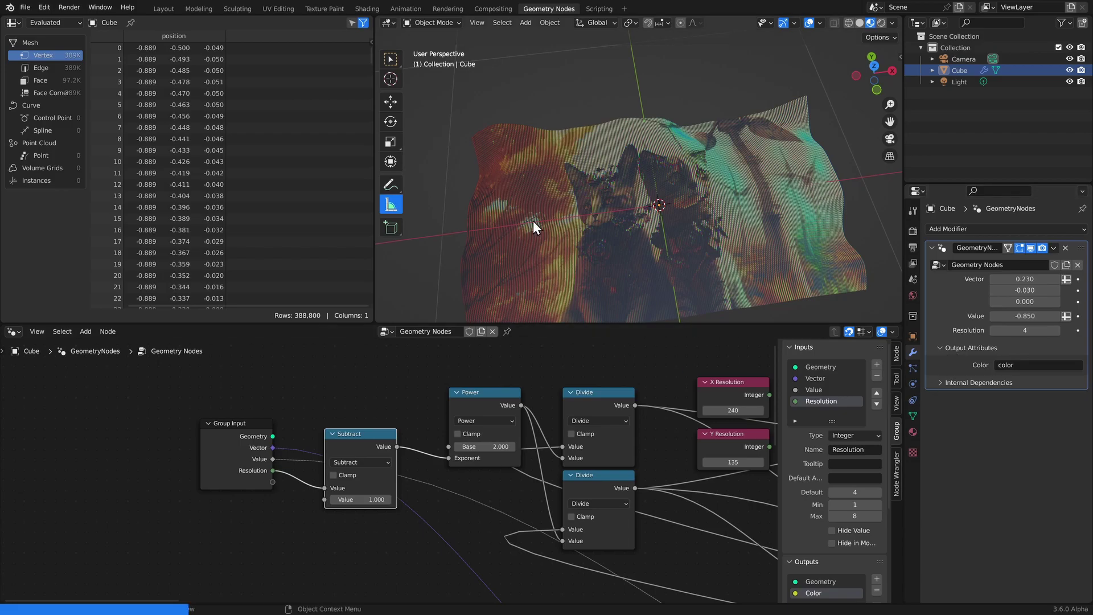
scroll(587, 482, "down", 2)
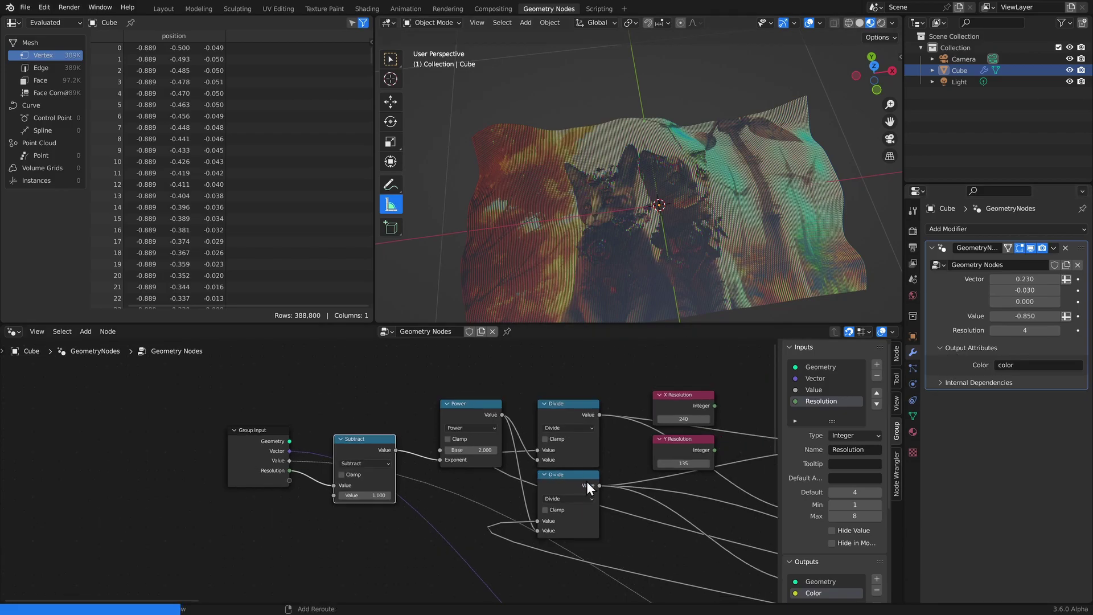
middle_click_drag(653, 488, 476, 453)
scroll(486, 455, "down", 1)
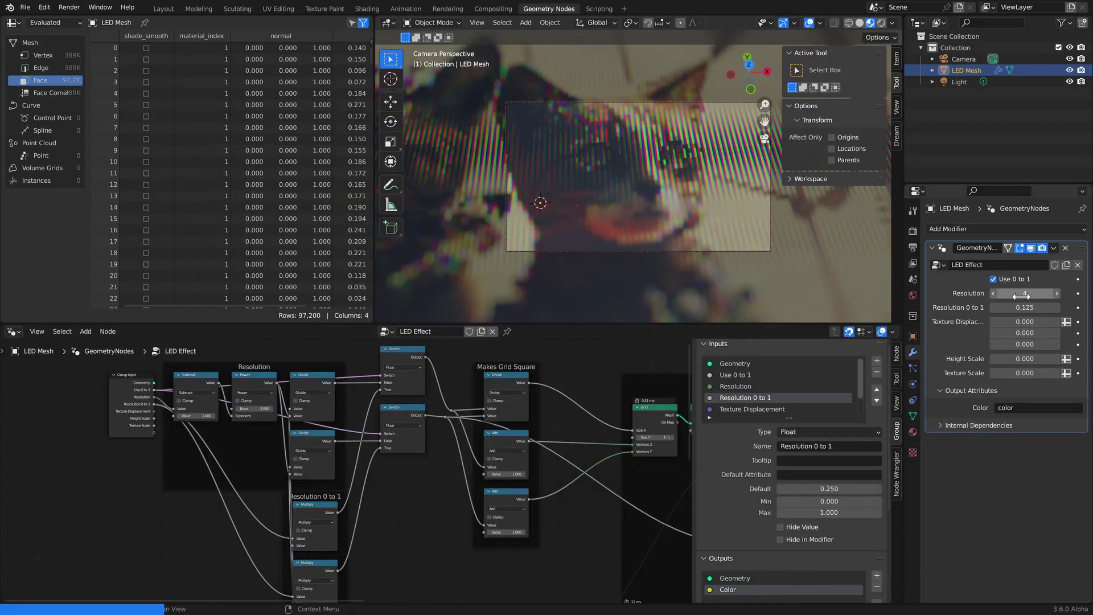
Disable Use 0 to 1 on the LED Mesh modifier and try several Resolution values, ending at 4
left_click(994, 280)
left_click(995, 294)
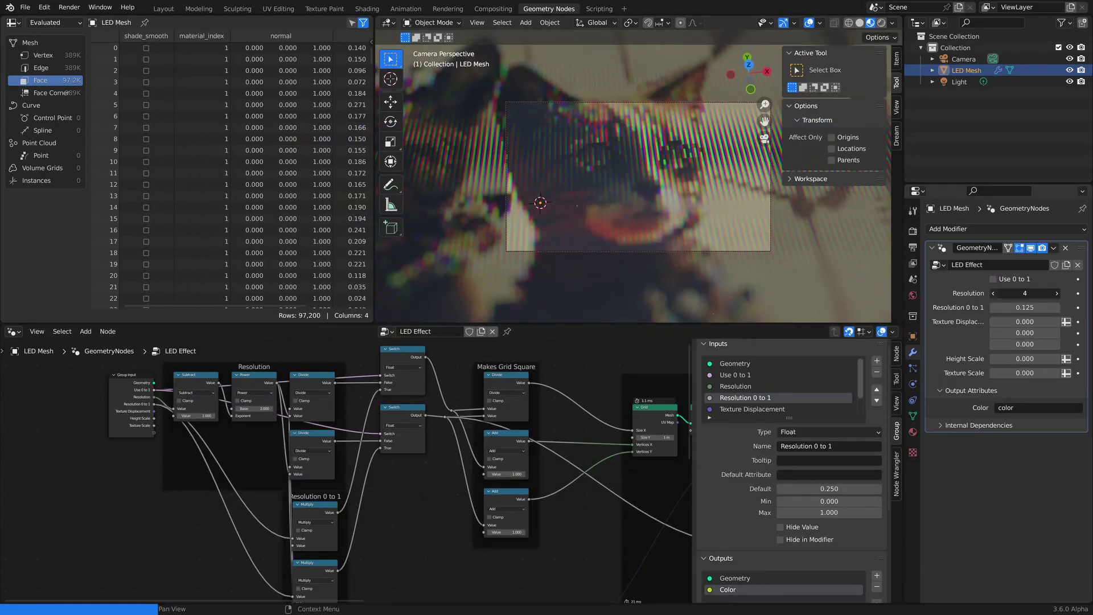
left_click(1056, 294)
left_click(1057, 294)
left_click(1056, 293)
left_click(995, 294)
left_click(994, 293)
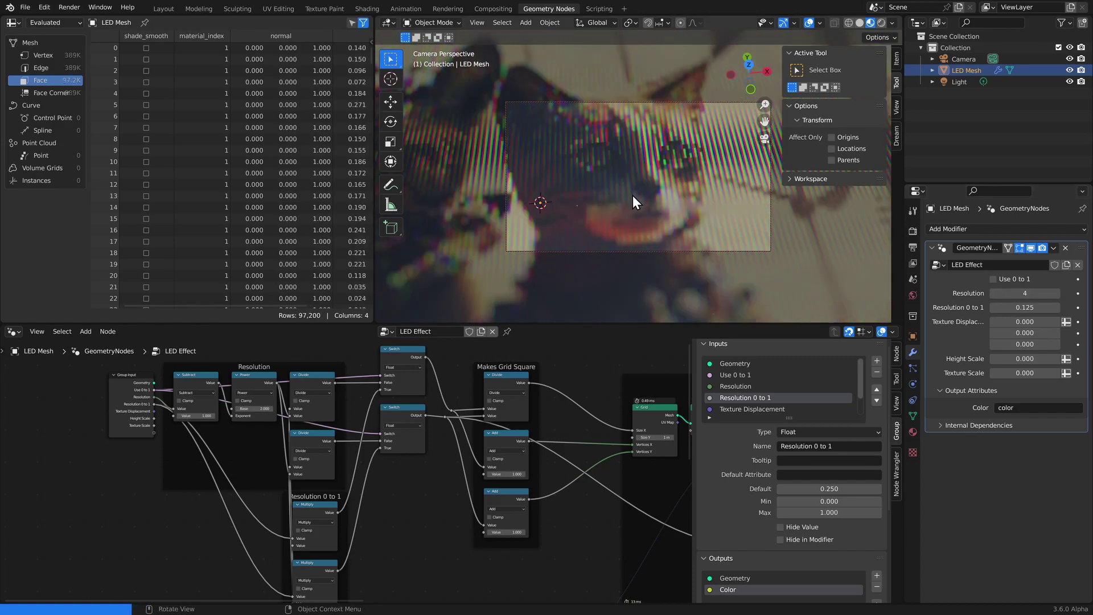
Enable Use 0 to 1, try Resolution 0 to 1 at 0.055 and leave it at 0.339
middle_click_drag(426, 404, 490, 363)
left_click(994, 280)
left_click_drag(1016, 307, 975, 307)
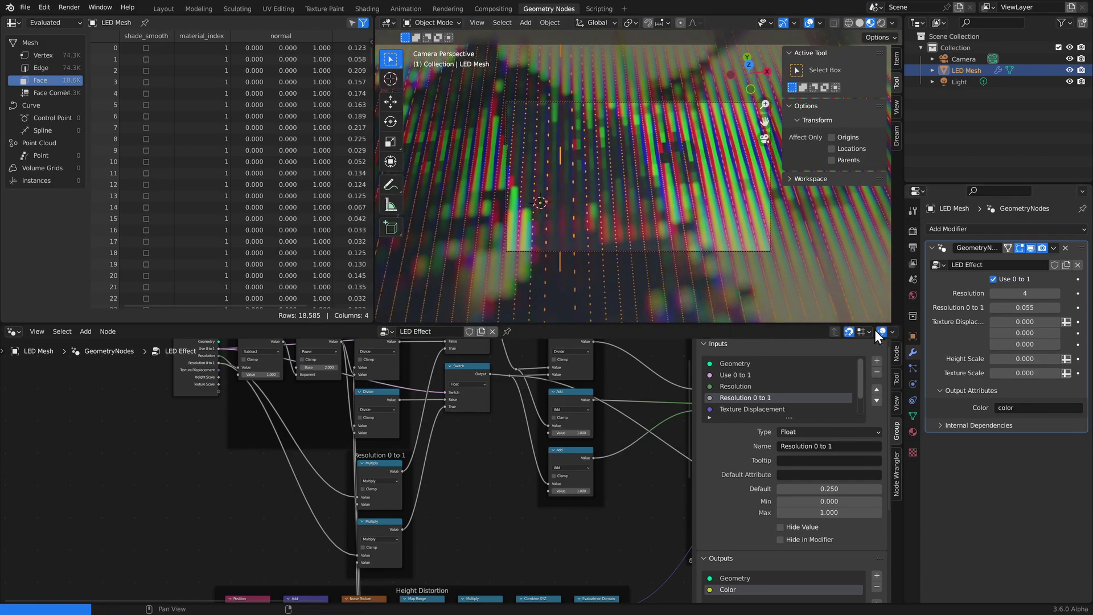
mouse_move(1014, 308)
left_mouse_down()
mouse_move(1053, 308)
mouse_move(1019, 308)
left_mouse_up()
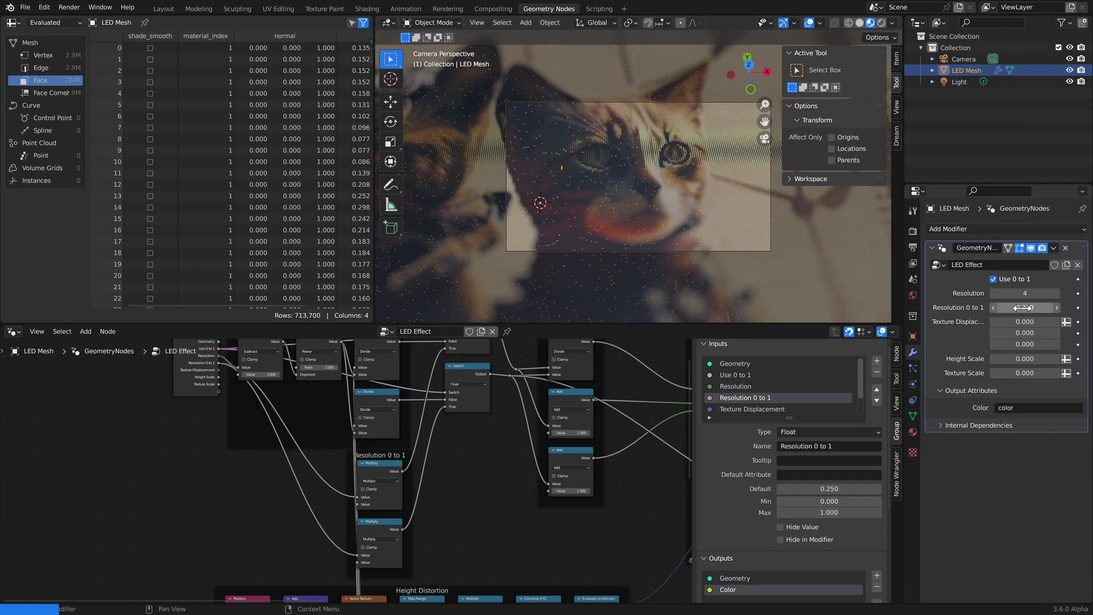
scroll(445, 459, "down", 4)
scroll(399, 433, "up", 4)
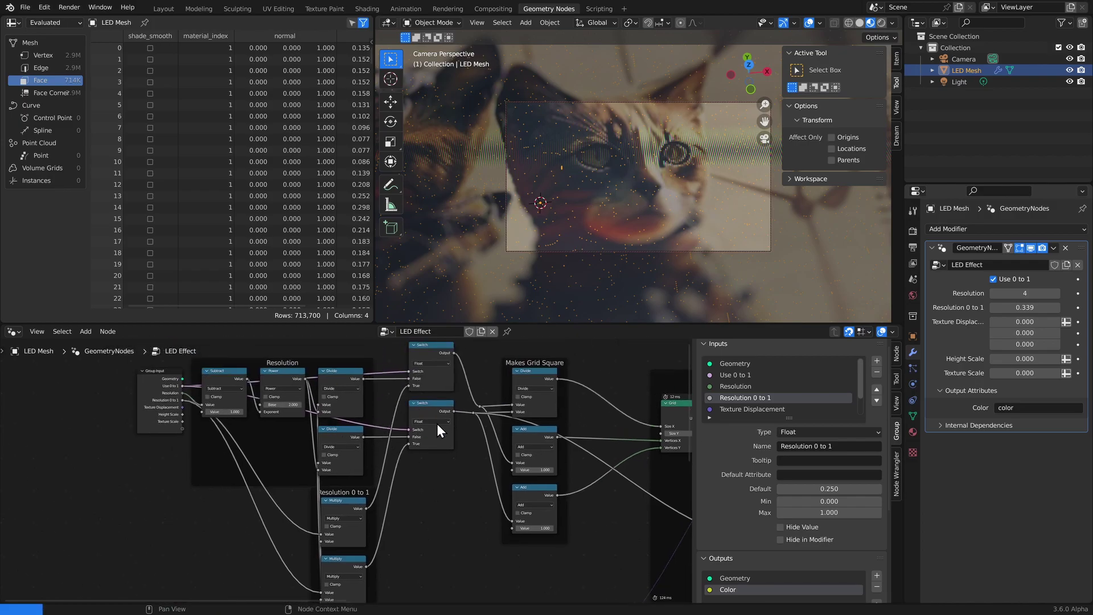
Toggle Use 0 to 1 to compare both resolution modes and leave it disabled
left_click(994, 279)
left_click(994, 279)
left_click(995, 279)
scroll(507, 490, "down", 6)
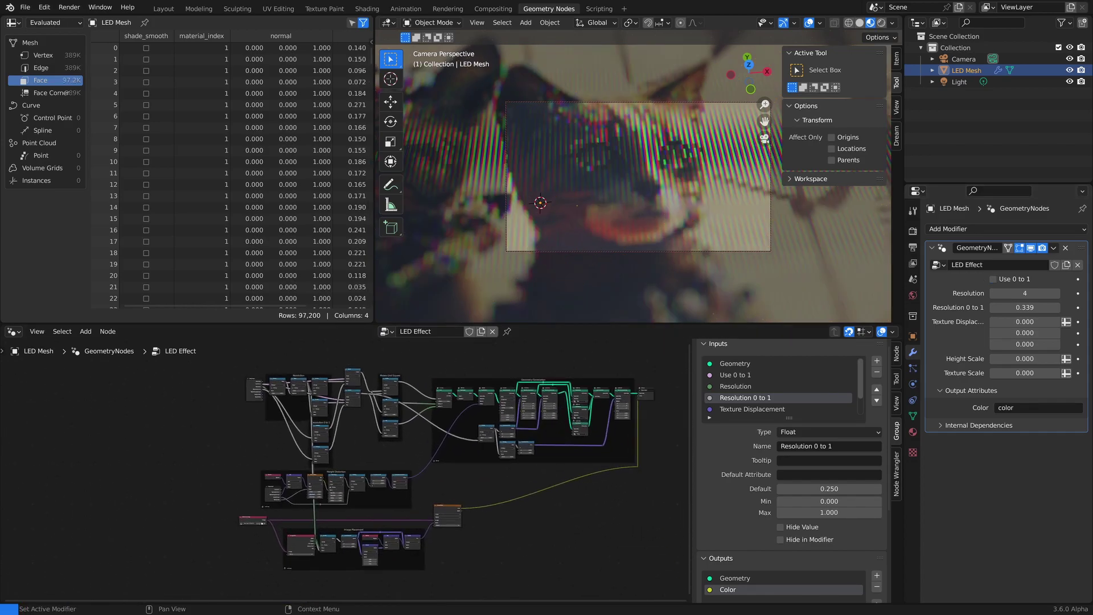